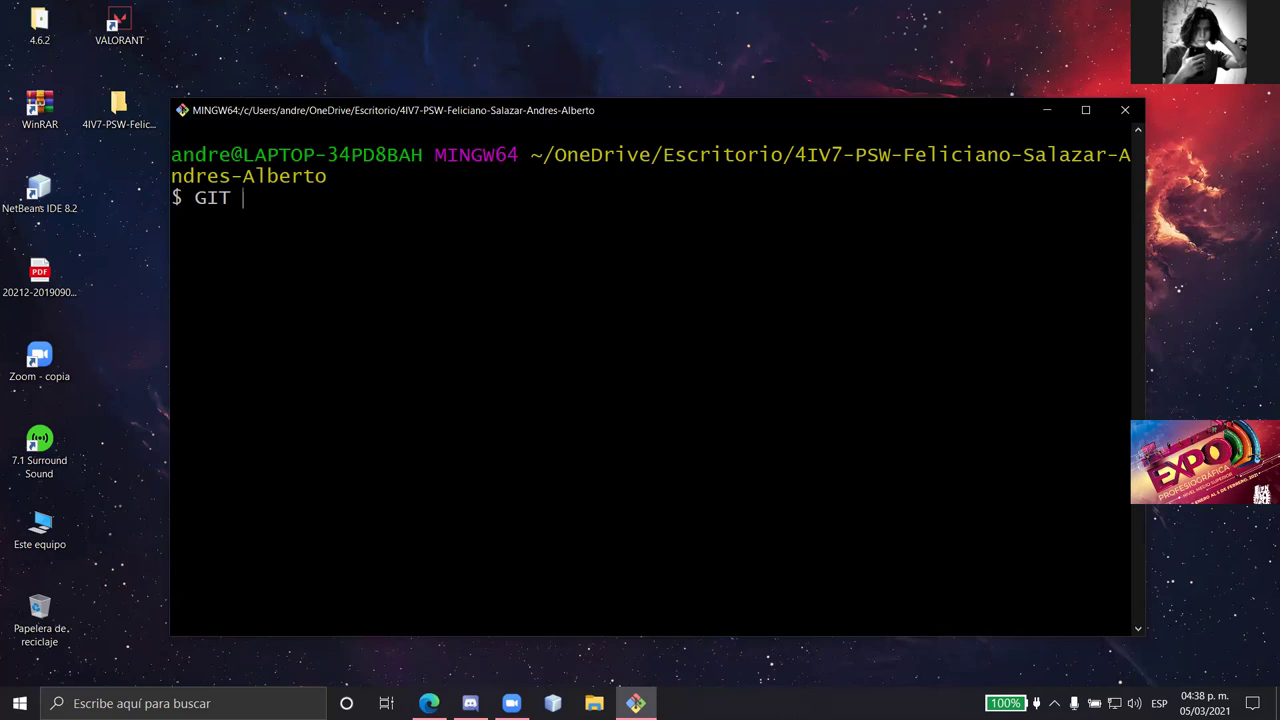
# - Start typing the INIT command at the Git Bash prompt in the project folder
pyautogui.write('INIT')
# - Initialize an empty Git repository with lowercase git init after uppercase GIT INIT fails
pyautogui.press('Return')
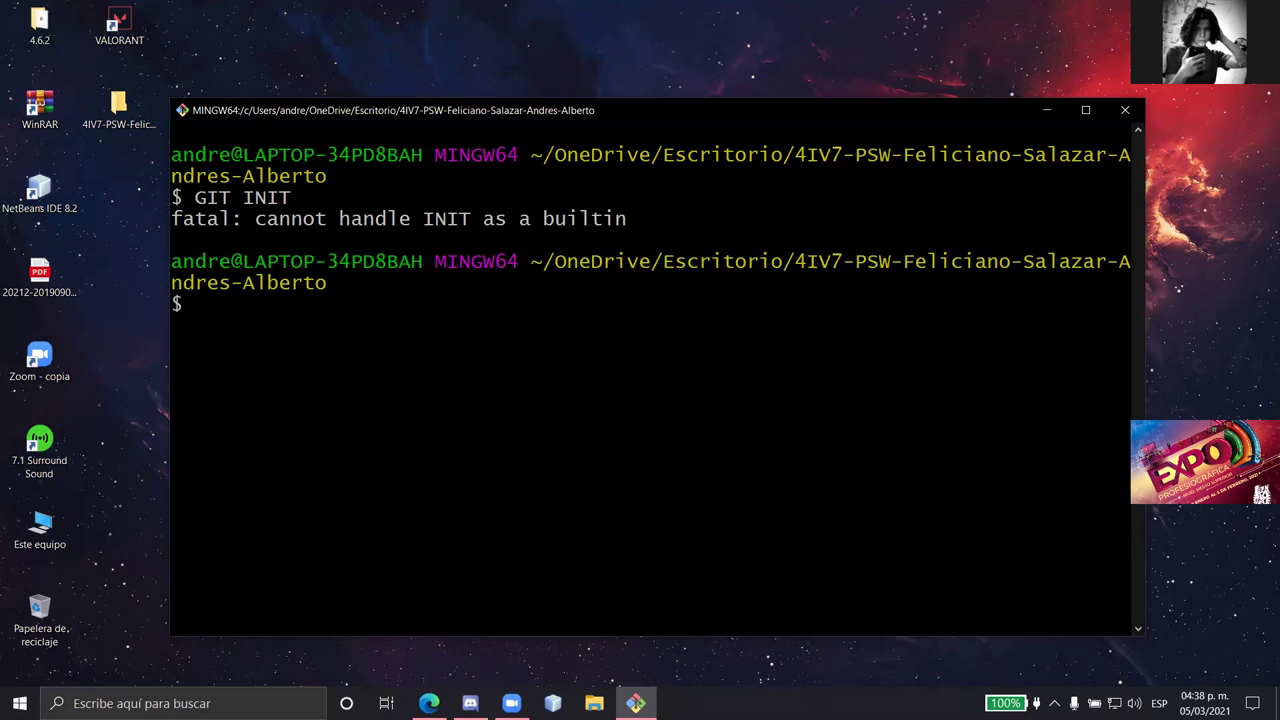
pyautogui.press('capslock')
pyautogui.write('git init')
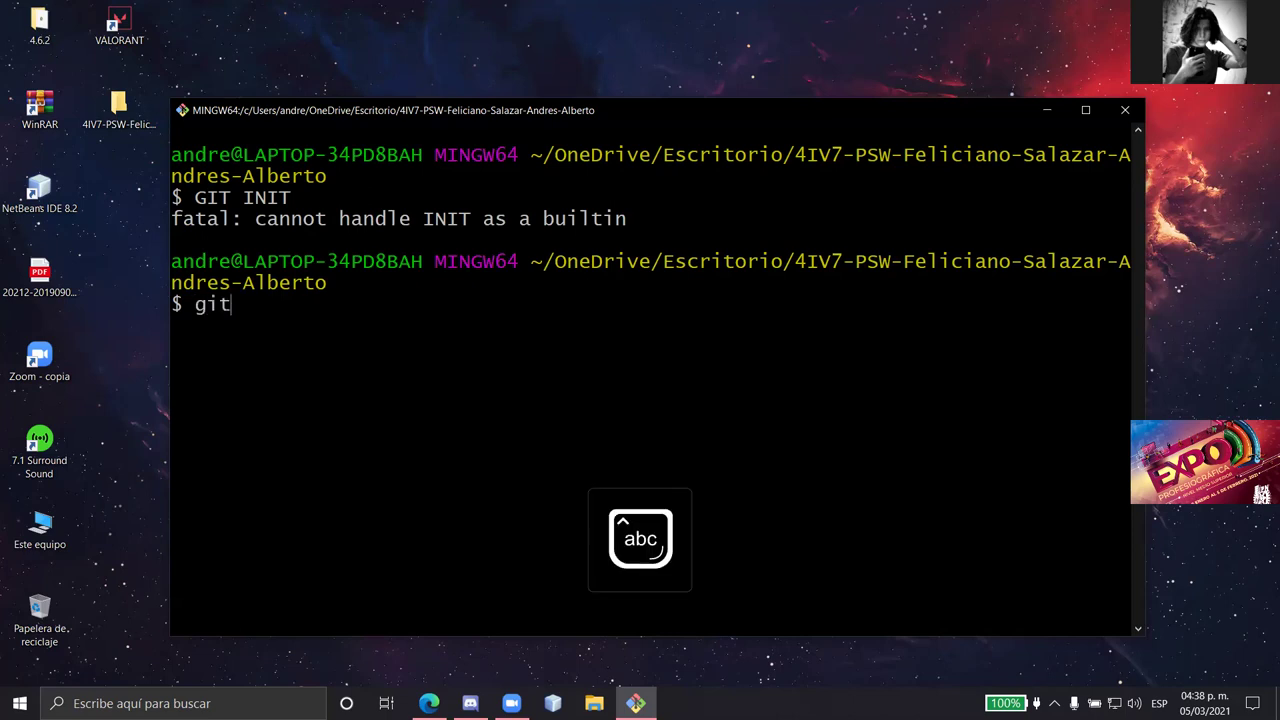
pyautogui.press('Return')
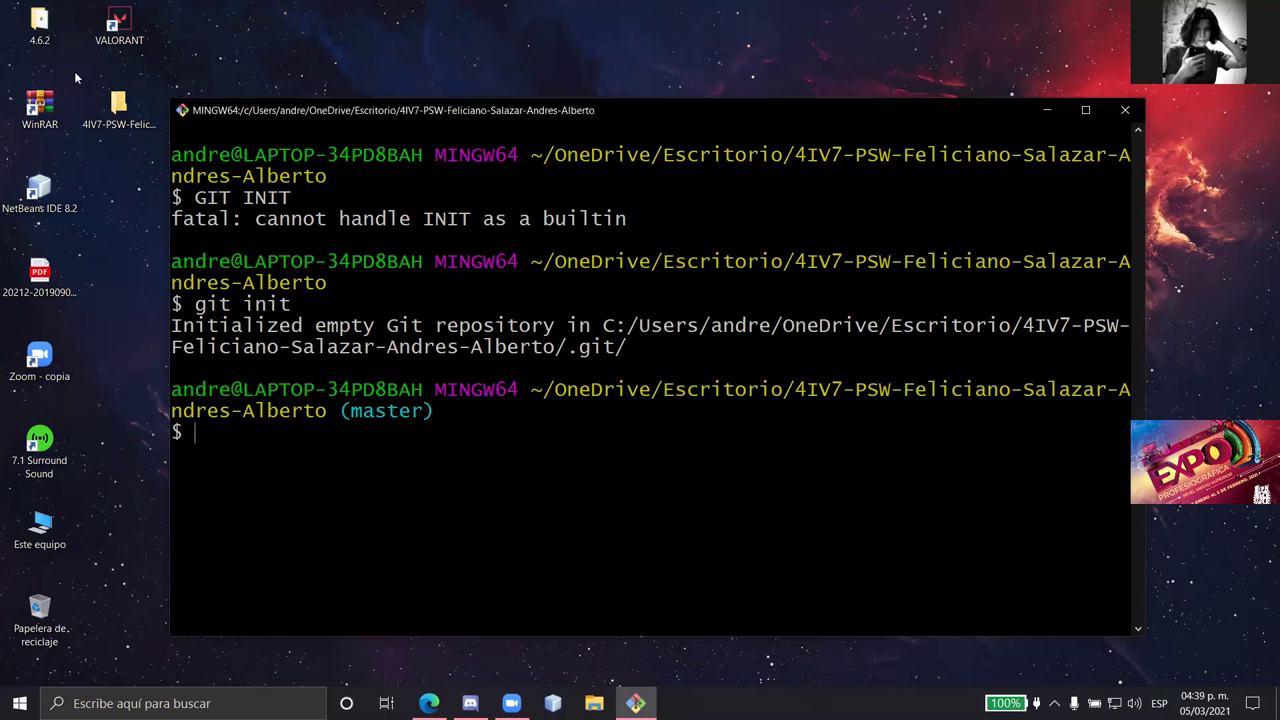
# - Open the project folder and turn on hidden items so the .git folder appears
pyautogui.click(101, 104)
pyautogui.doubleClick(101, 104)
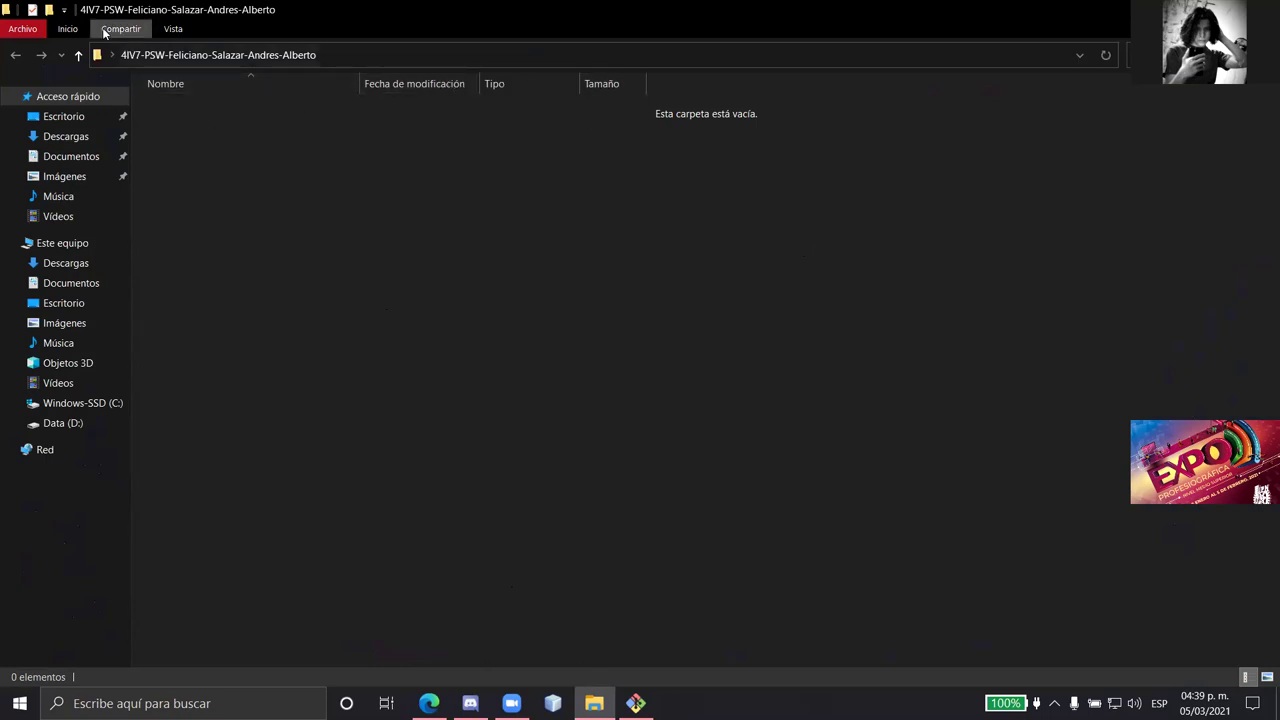
pyautogui.click(173, 28)
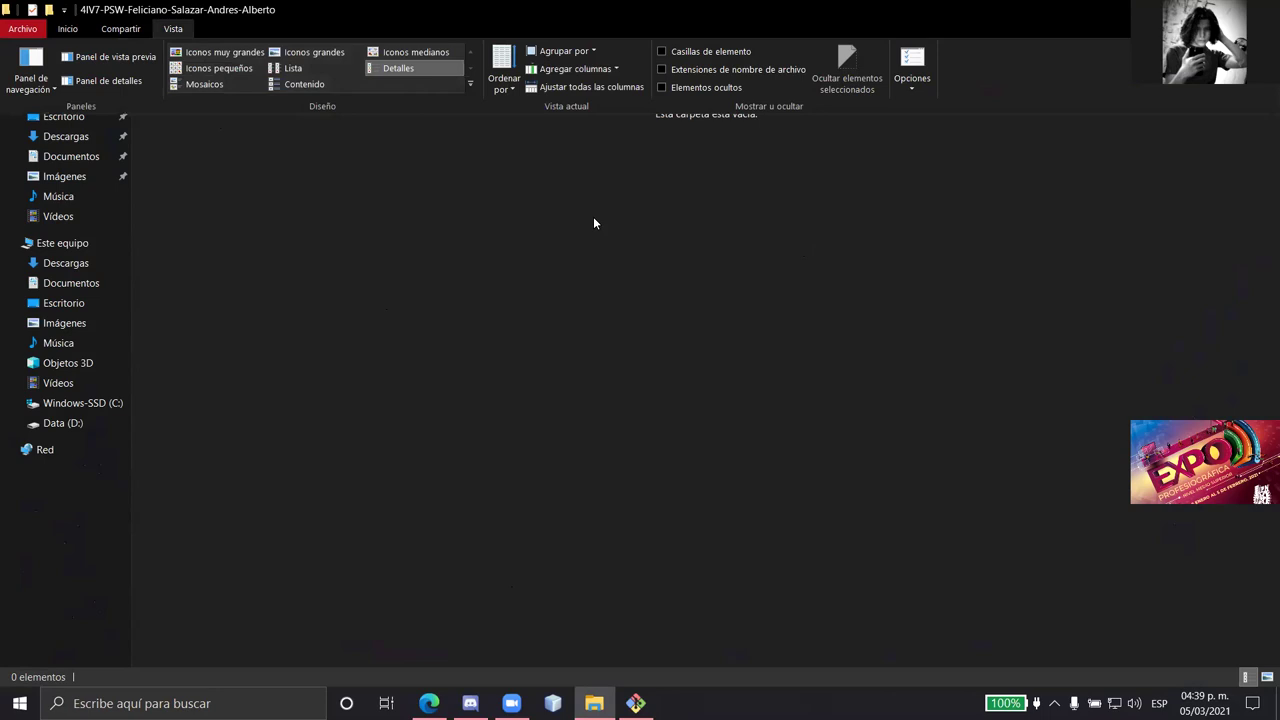
pyautogui.click(662, 87)
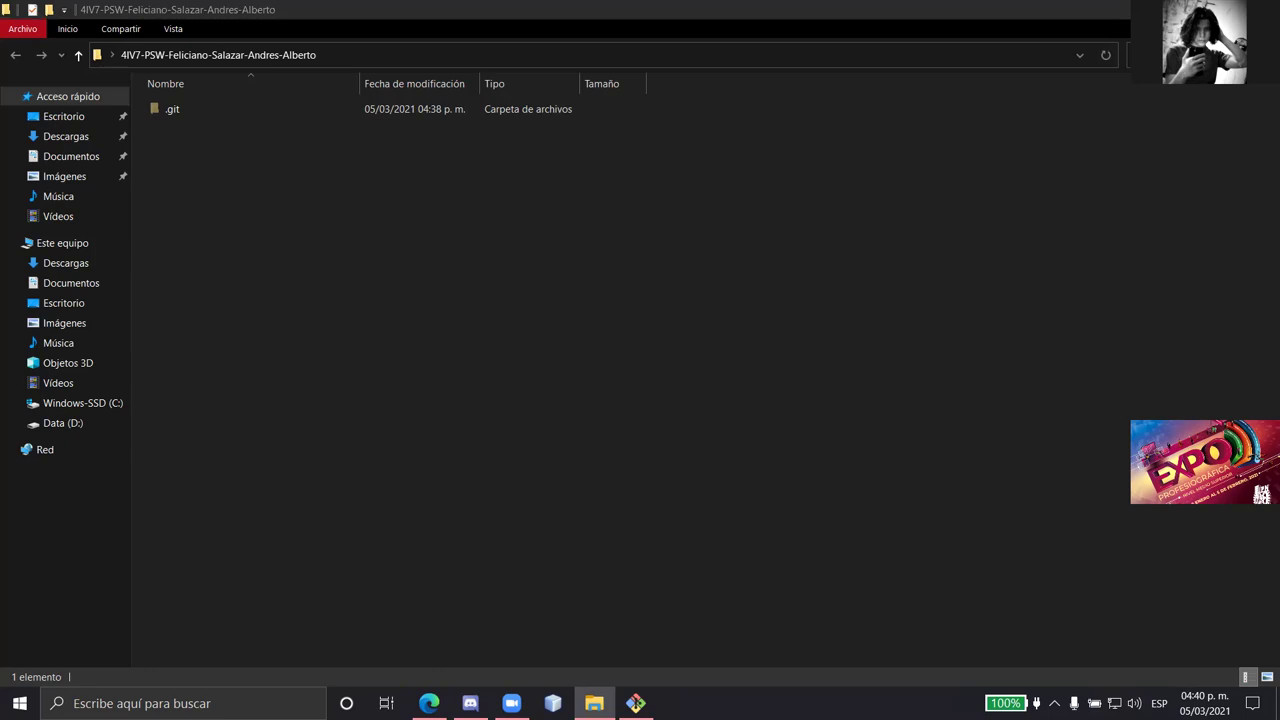
pyautogui.click(428, 703)
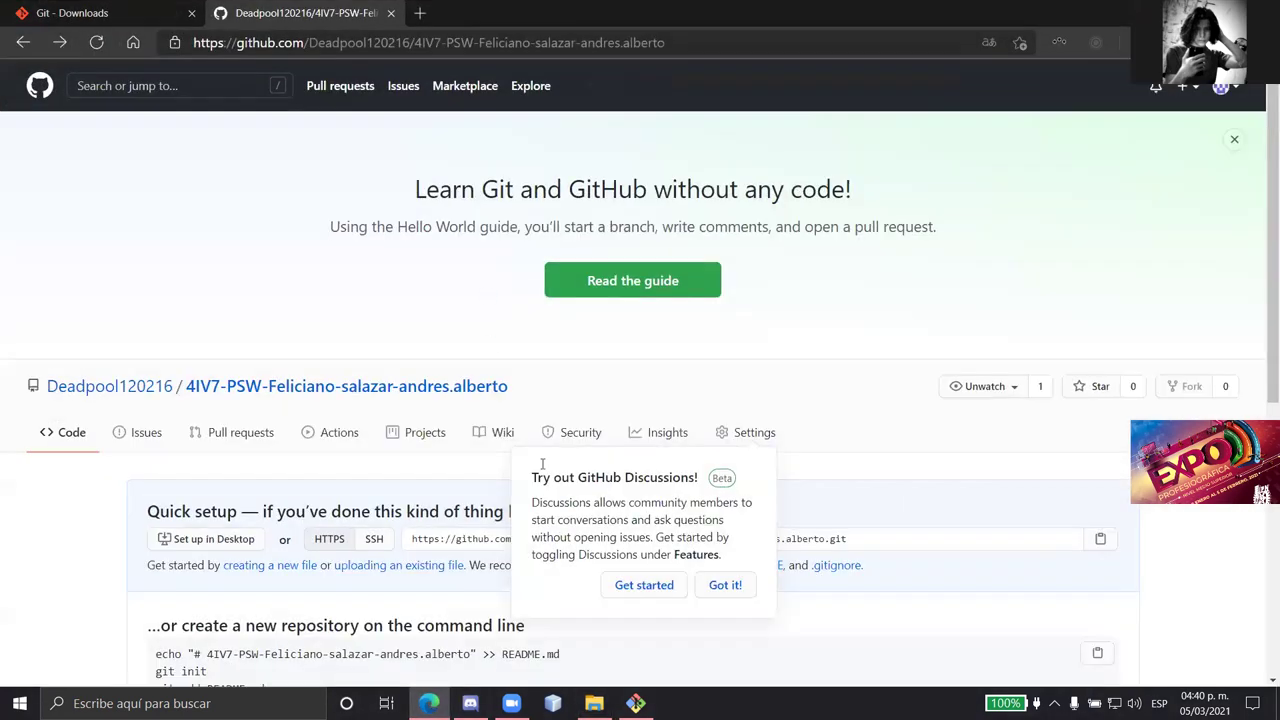
# - Partly type gitconfig --global user.name " in Git Bash, then return to the GitHub page
pyautogui.click(636, 703)
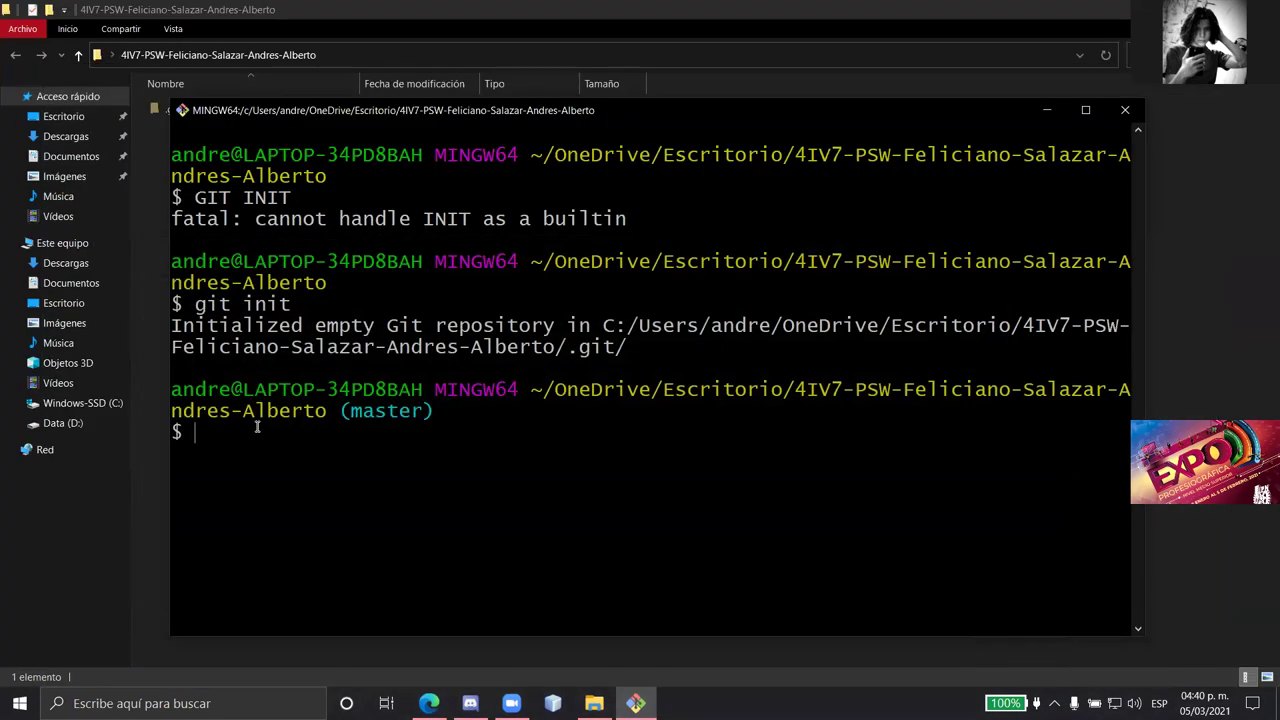
pyautogui.write('git')
pyautogui.write('--global')
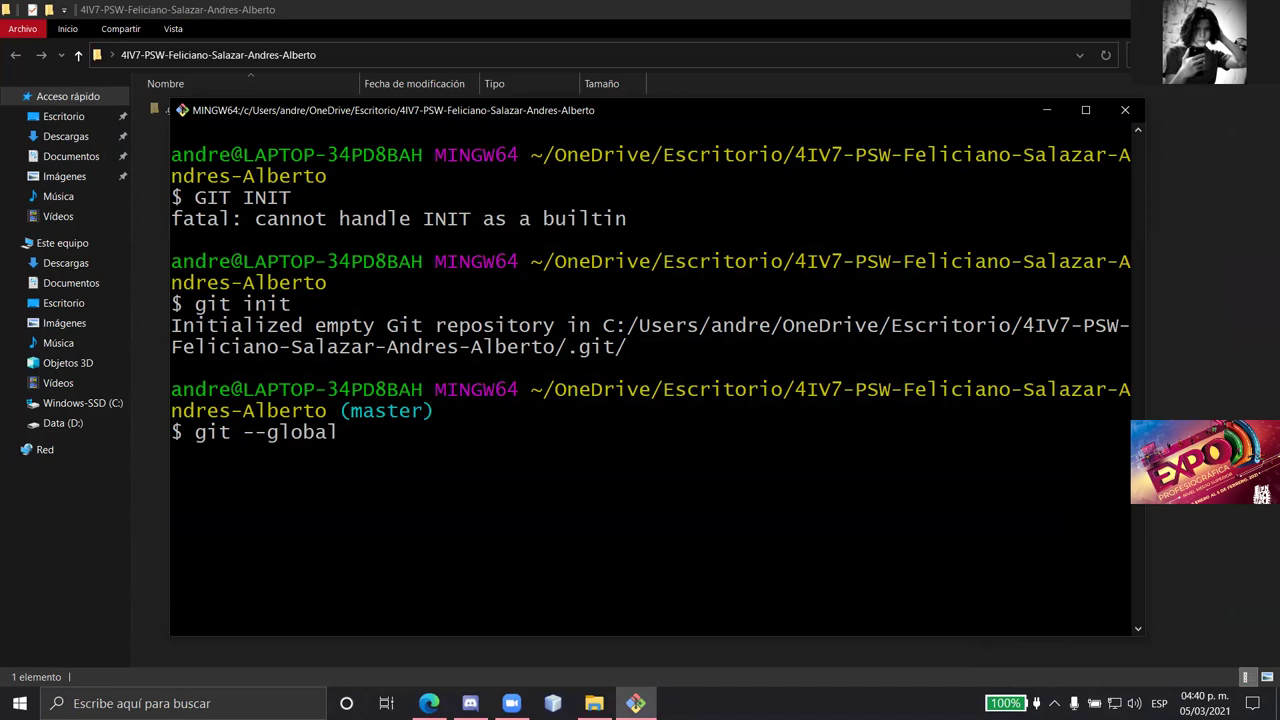
pyautogui.write(' user')
pyautogui.write('.name')
pyautogui.write('config')
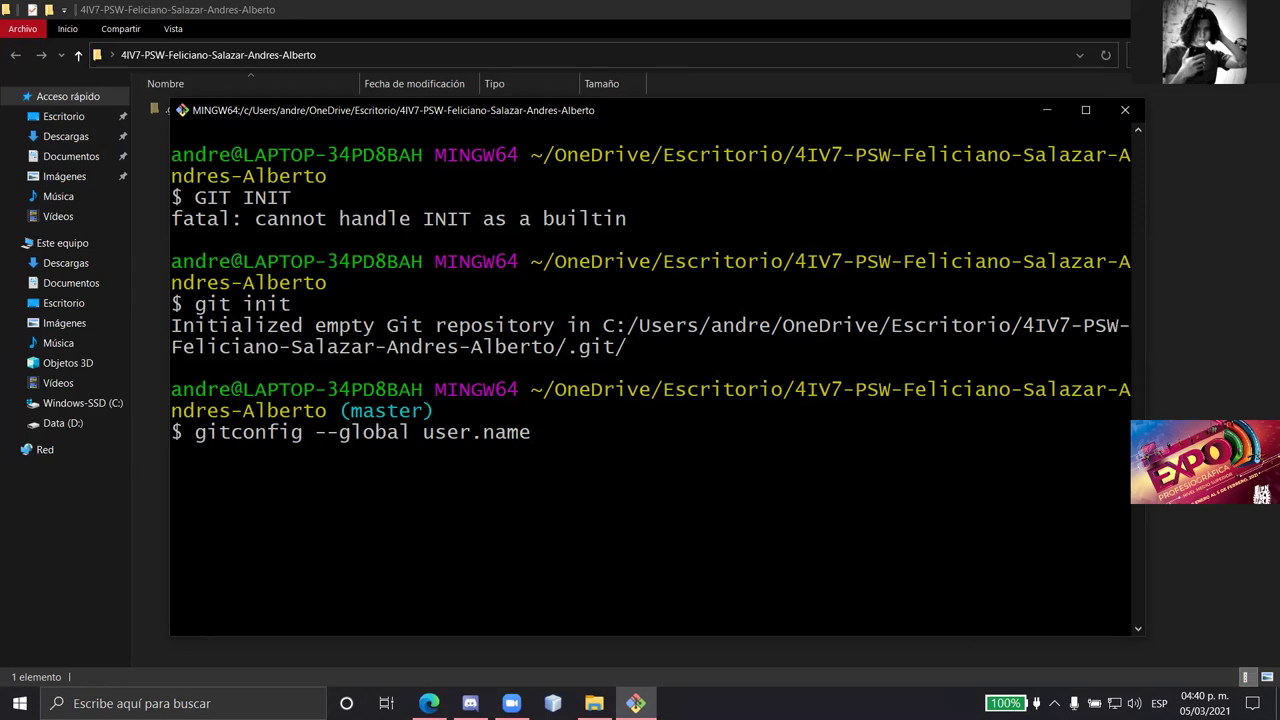
pyautogui.write('"')
pyautogui.hotkey('alt', 'Tab')
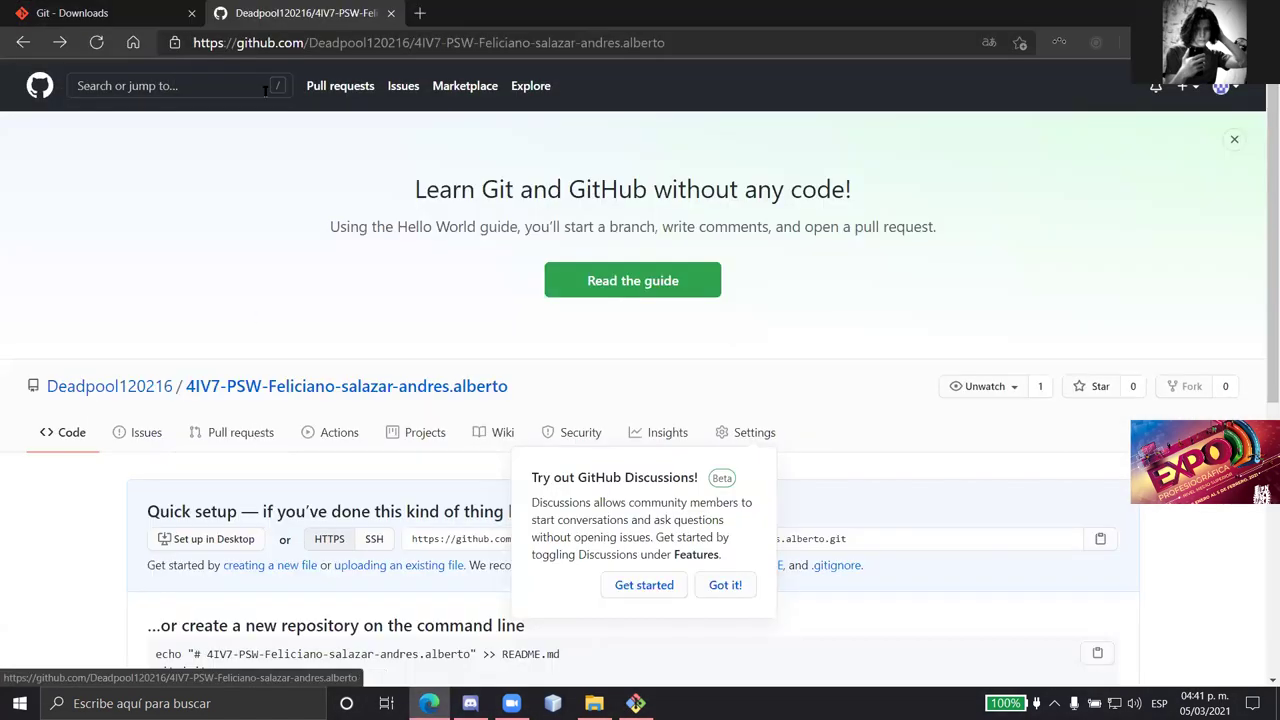
# - Copy the GitHub username and complete the gitconfig user.name command, which fails as not found
pyautogui.moveTo(56, 395)
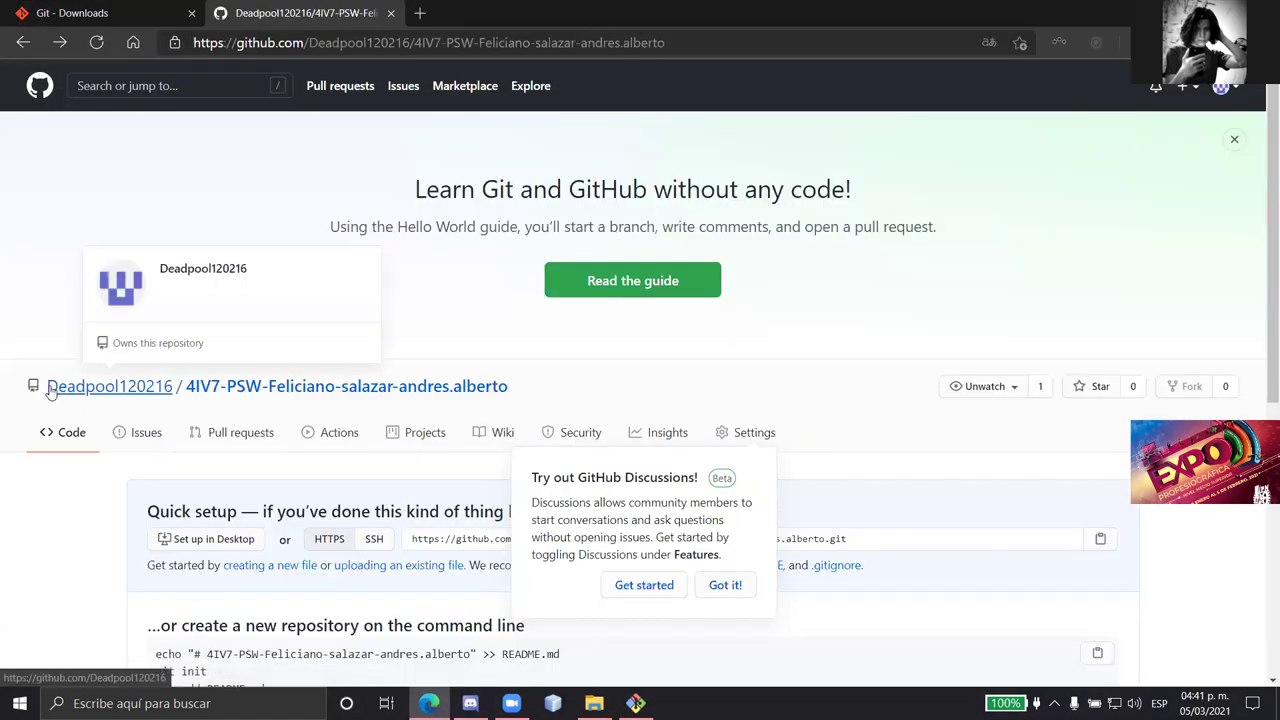
pyautogui.moveTo(184, 390); pyautogui.dragTo(48, 393)
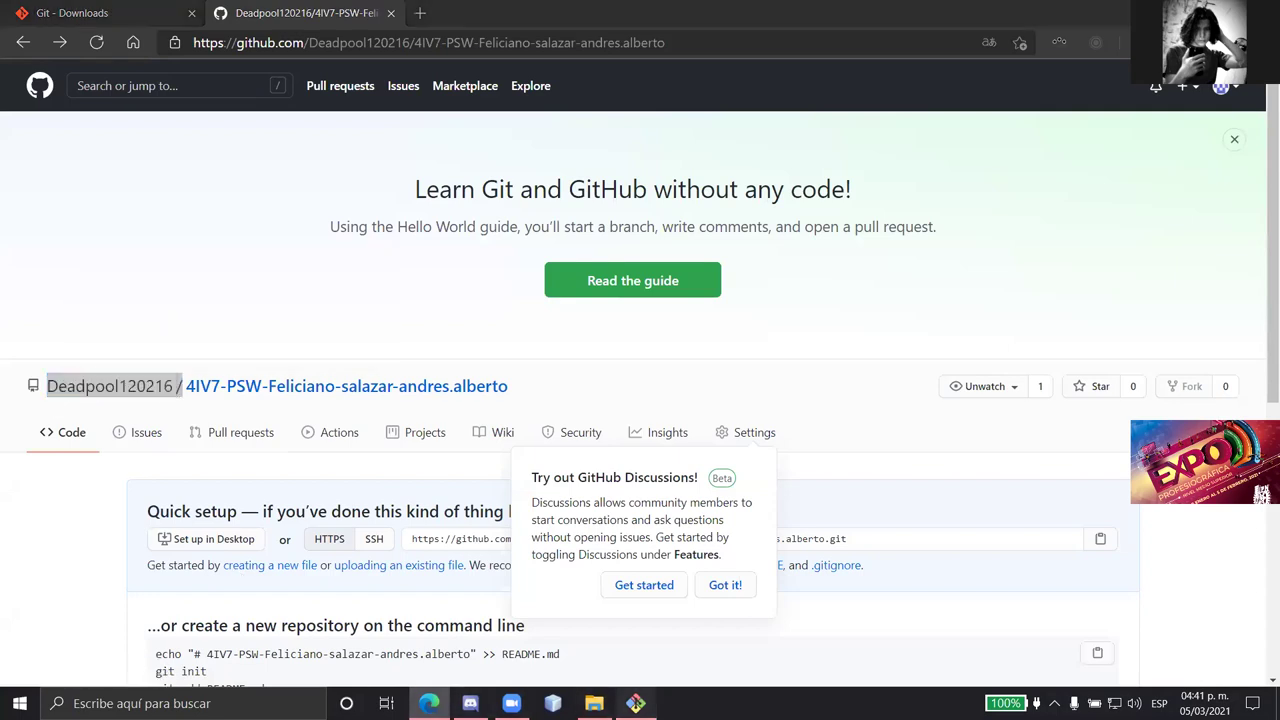
pyautogui.click(636, 703)
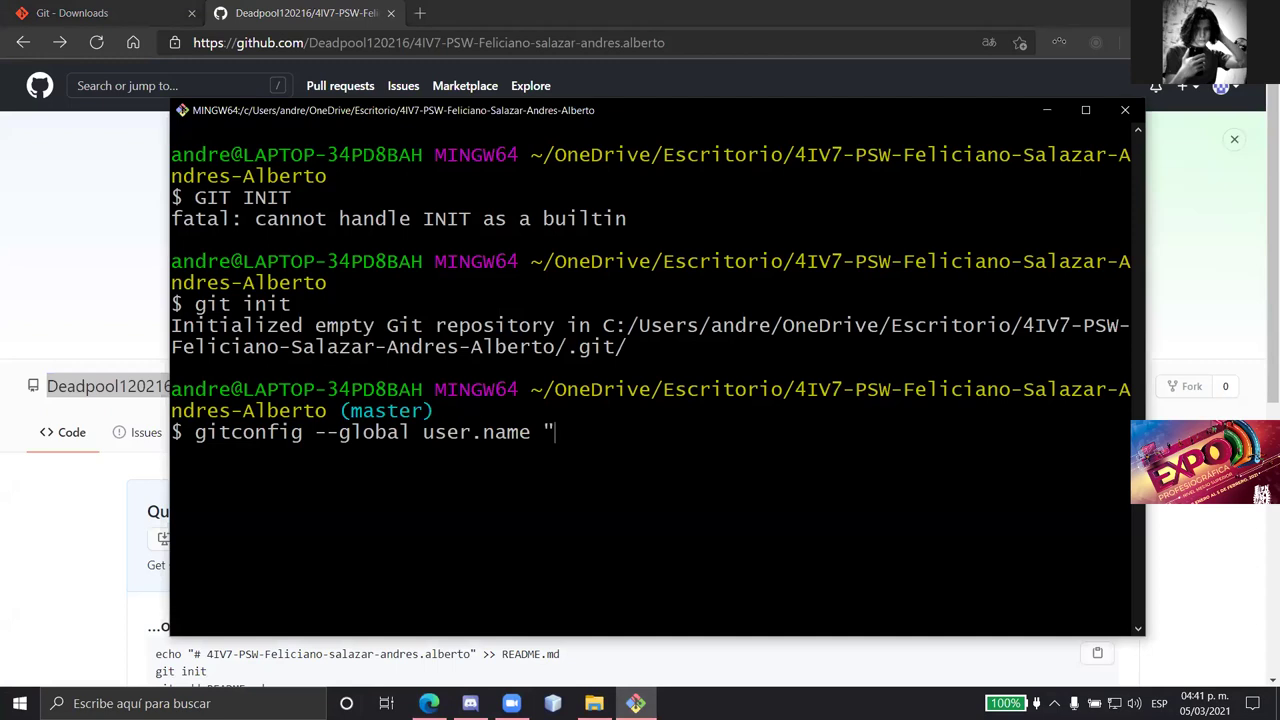
pyautogui.click(160, 340)
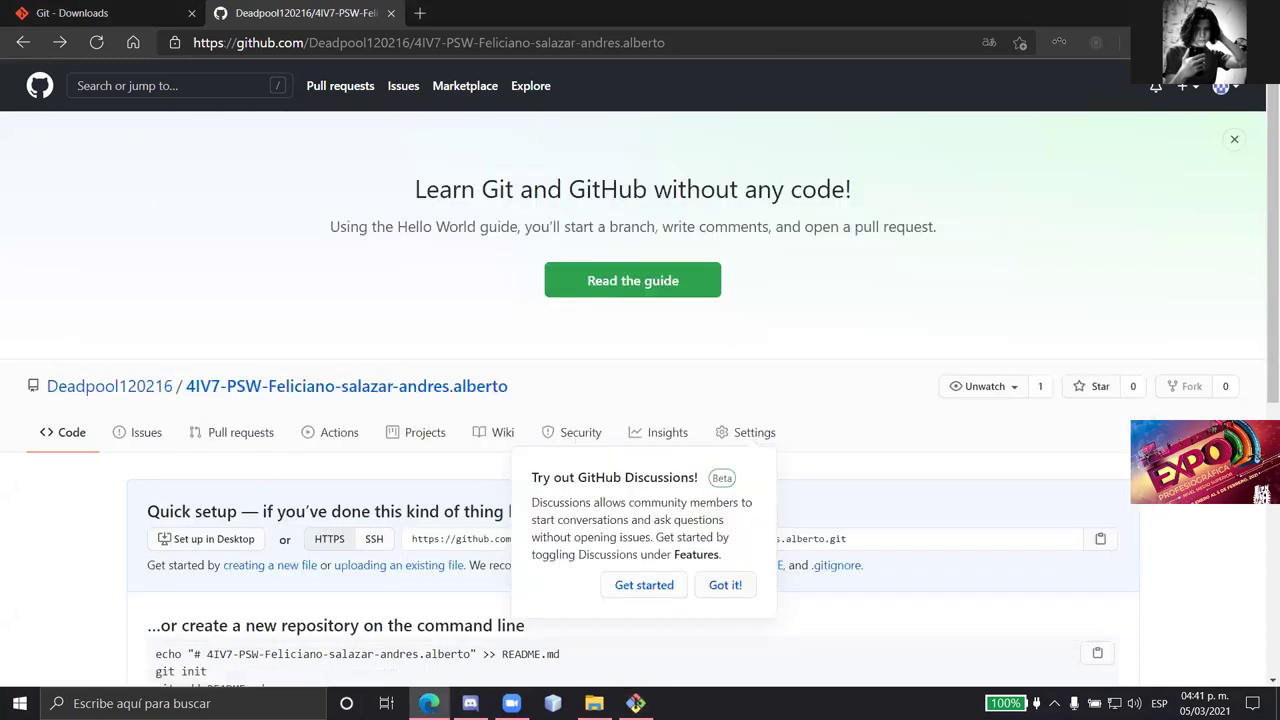
pyautogui.click(636, 703)
pyautogui.write('d')
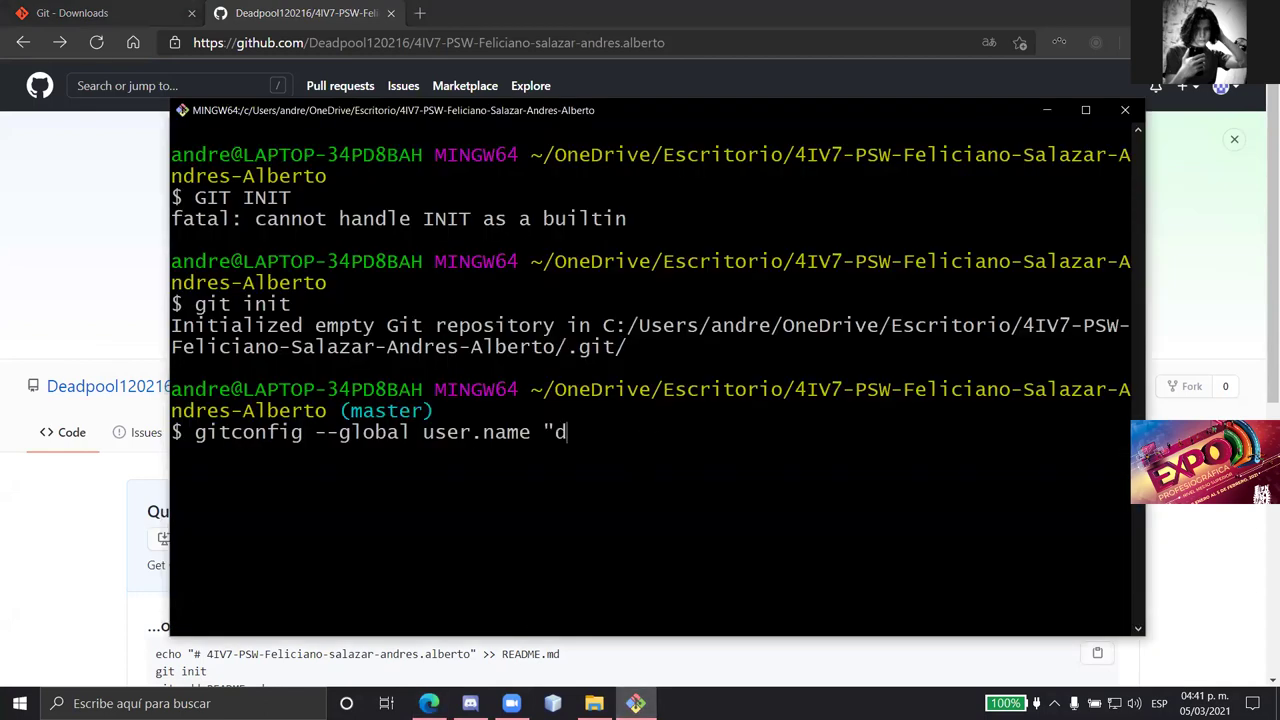
pyautogui.write('ead')
pyautogui.press('BackSpace')
pyautogui.press('BackSpace')
pyautogui.press('BackSpace')
pyautogui.press('BackSpace')
pyautogui.press('capslock')
pyautogui.write('D')
pyautogui.press('capslock')
pyautogui.write('eadp')
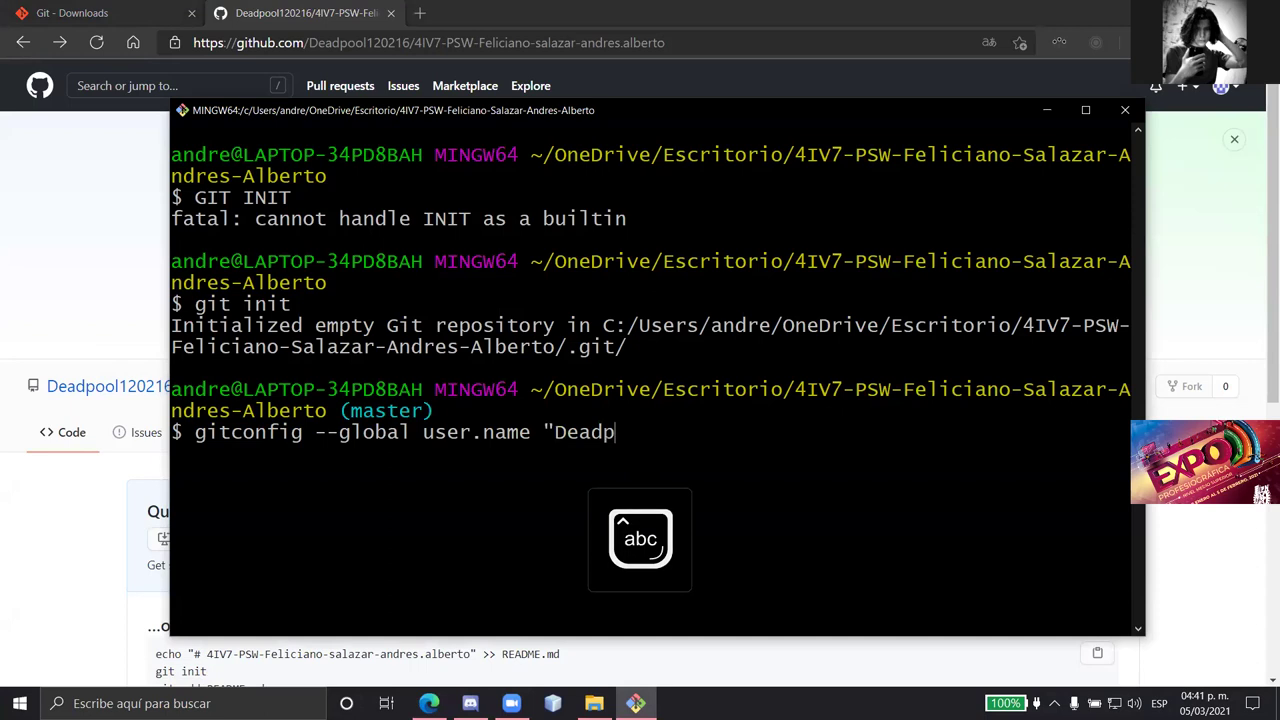
pyautogui.write('ool120216')
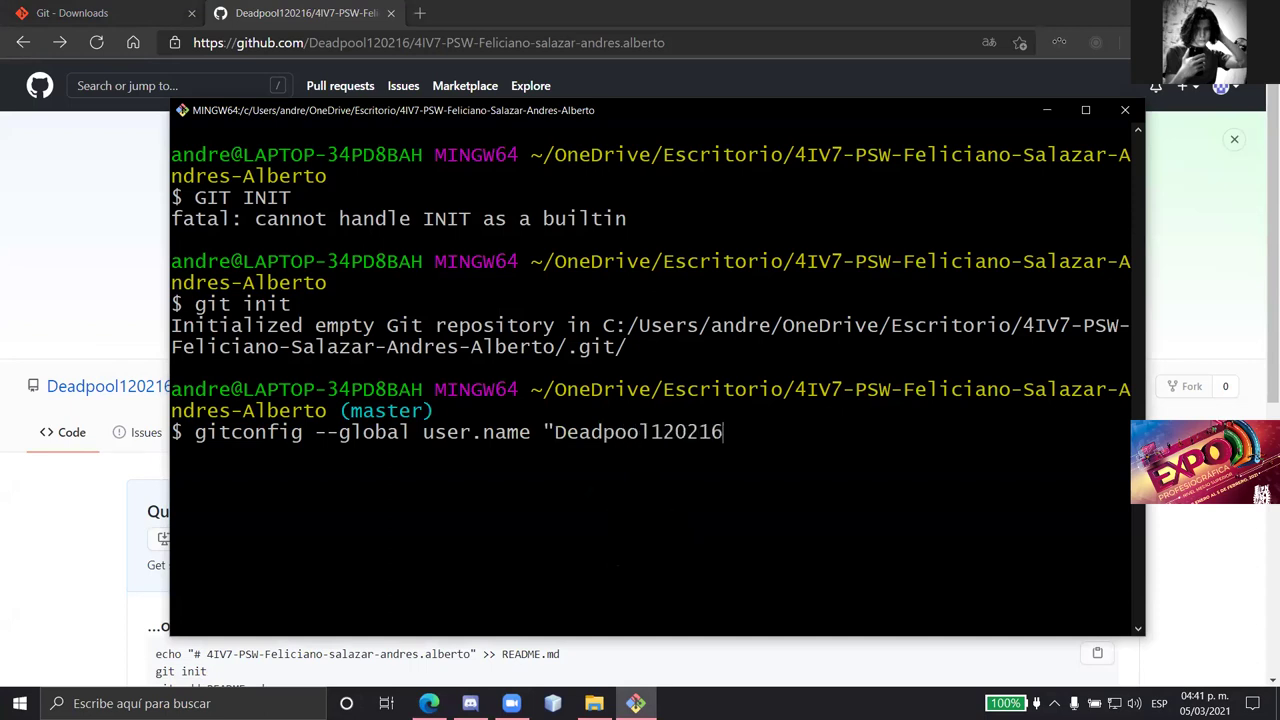
pyautogui.write('"')
pyautogui.press('Return')
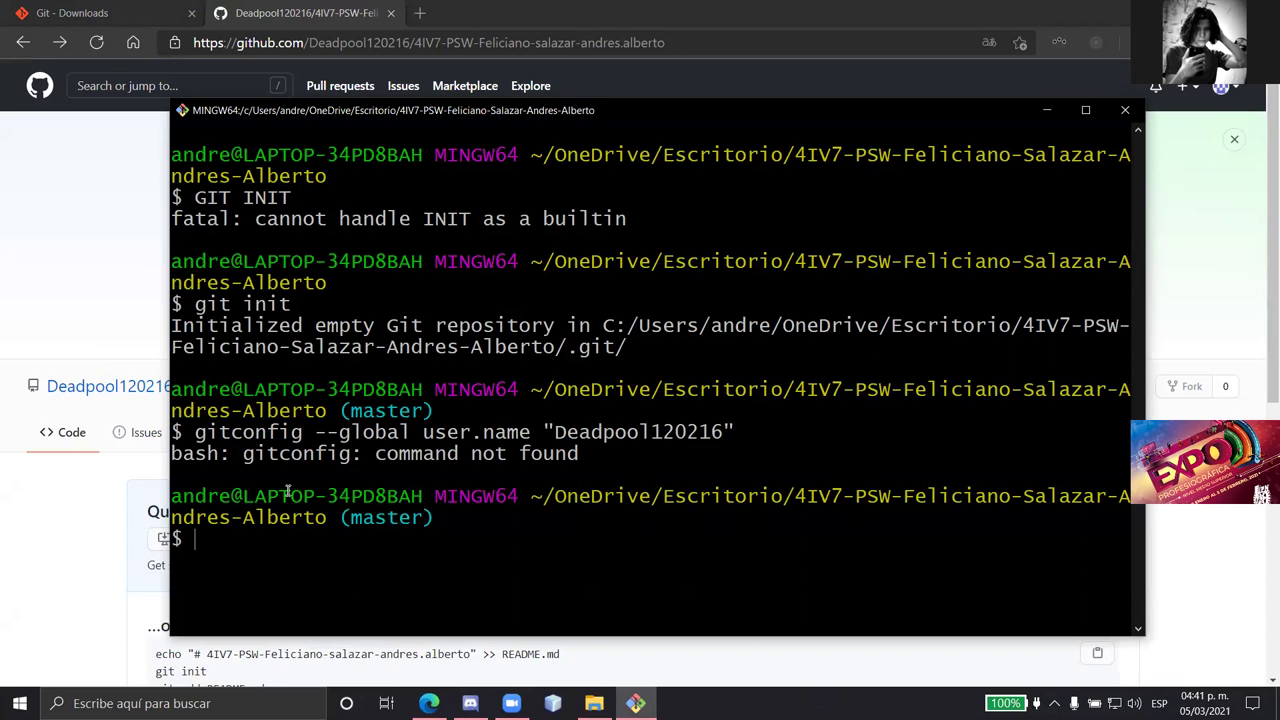
# - Rerun it correctly as git config --global user.name with the GitHub username
pyautogui.write('git con')
pyautogui.press('BackSpace')
pyautogui.press('BackSpace')
pyautogui.press('BackSpace')
pyautogui.press('BackSpace')
pyautogui.write('confi g')
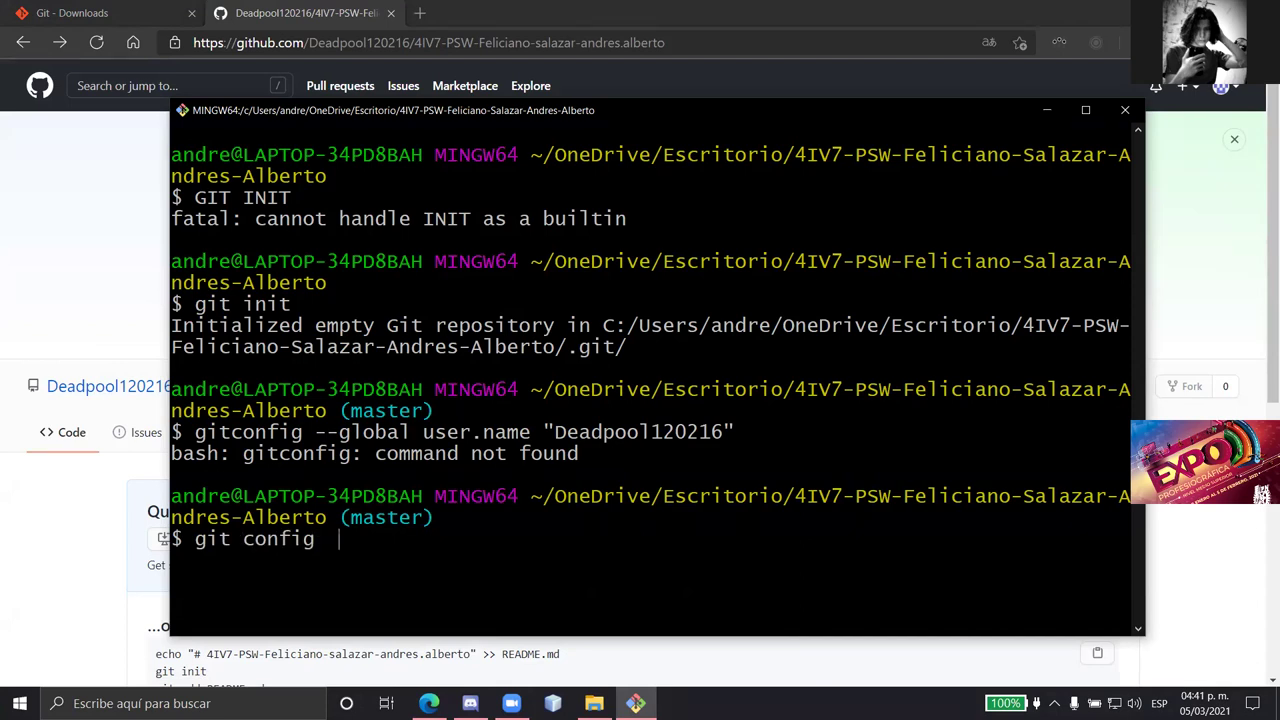
pyautogui.write(' --global')
pyautogui.write('user.name')
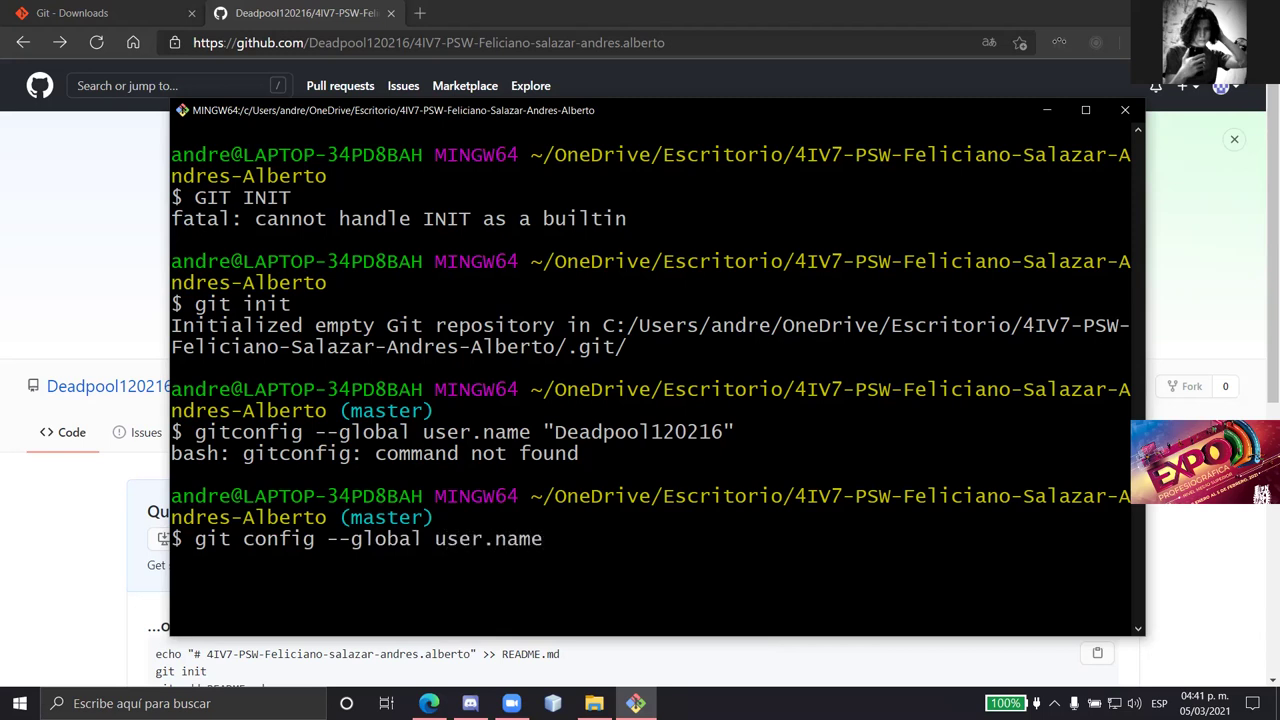
pyautogui.write('"D')
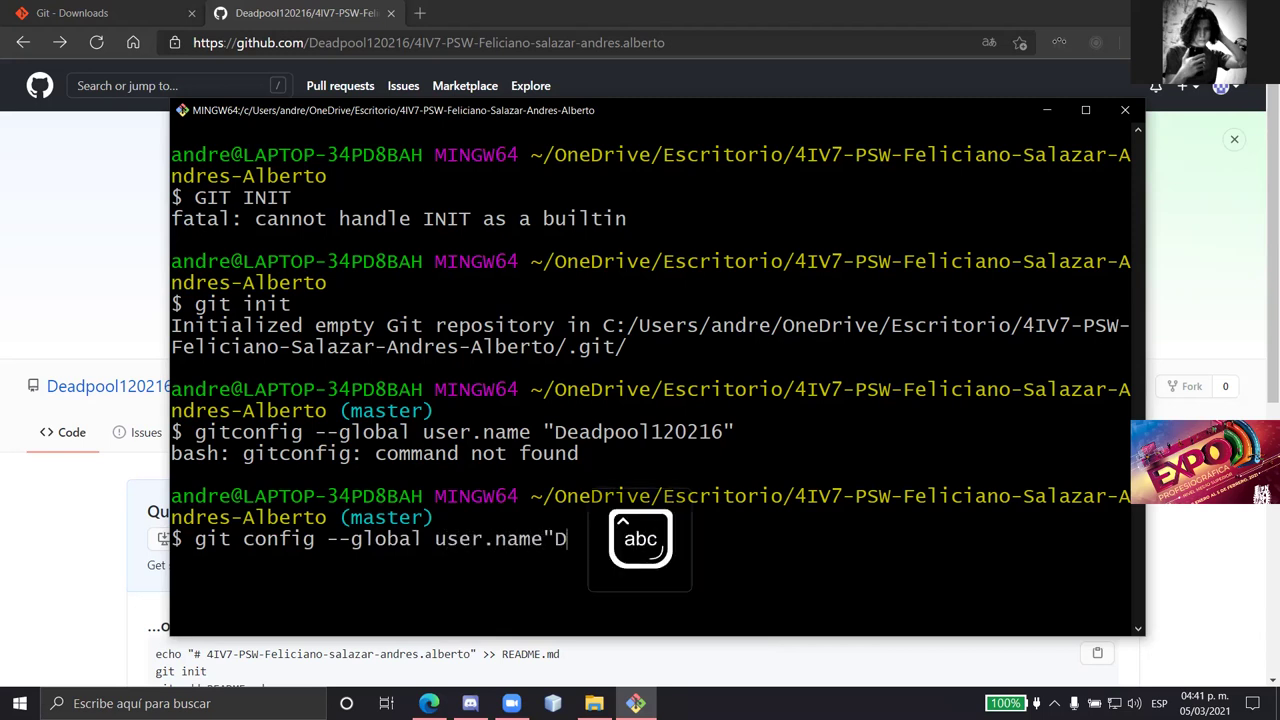
pyautogui.write('eadpool1')
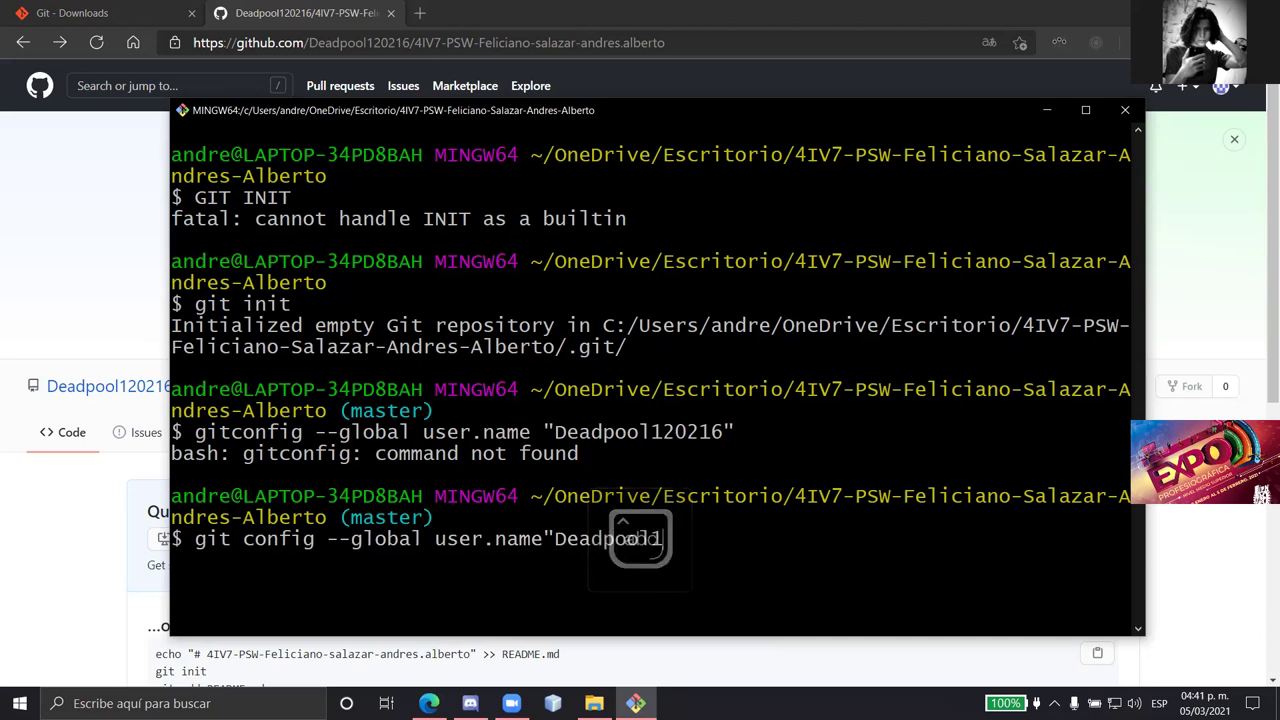
pyautogui.write('20216"')
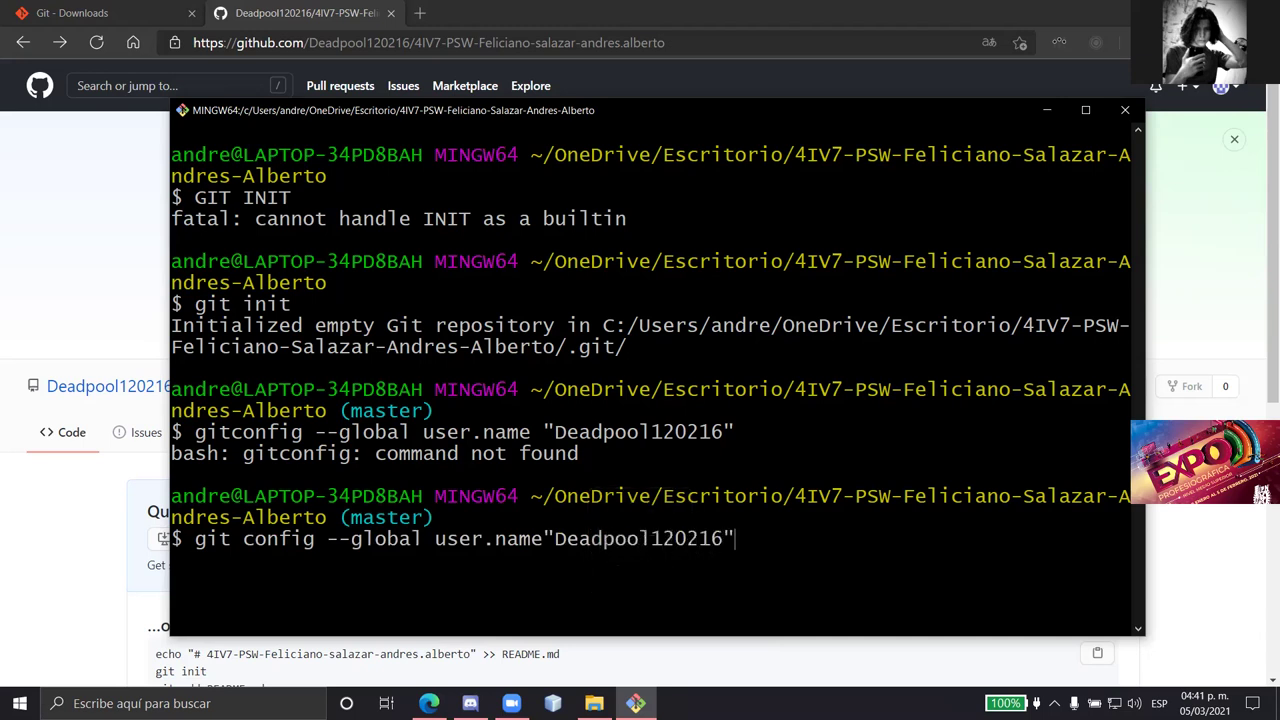
pyautogui.press('Return')
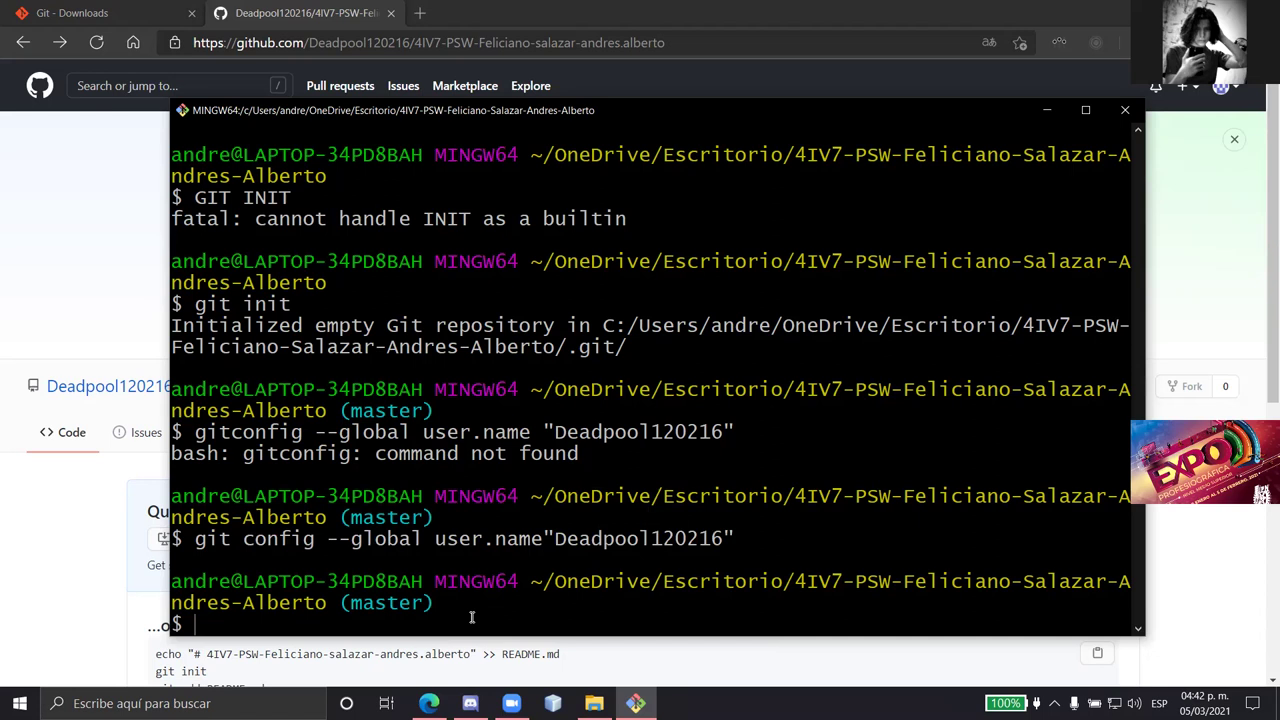
# - Set the global Git user.email to the account's e-mail address with git config
pyautogui.write('git config --')
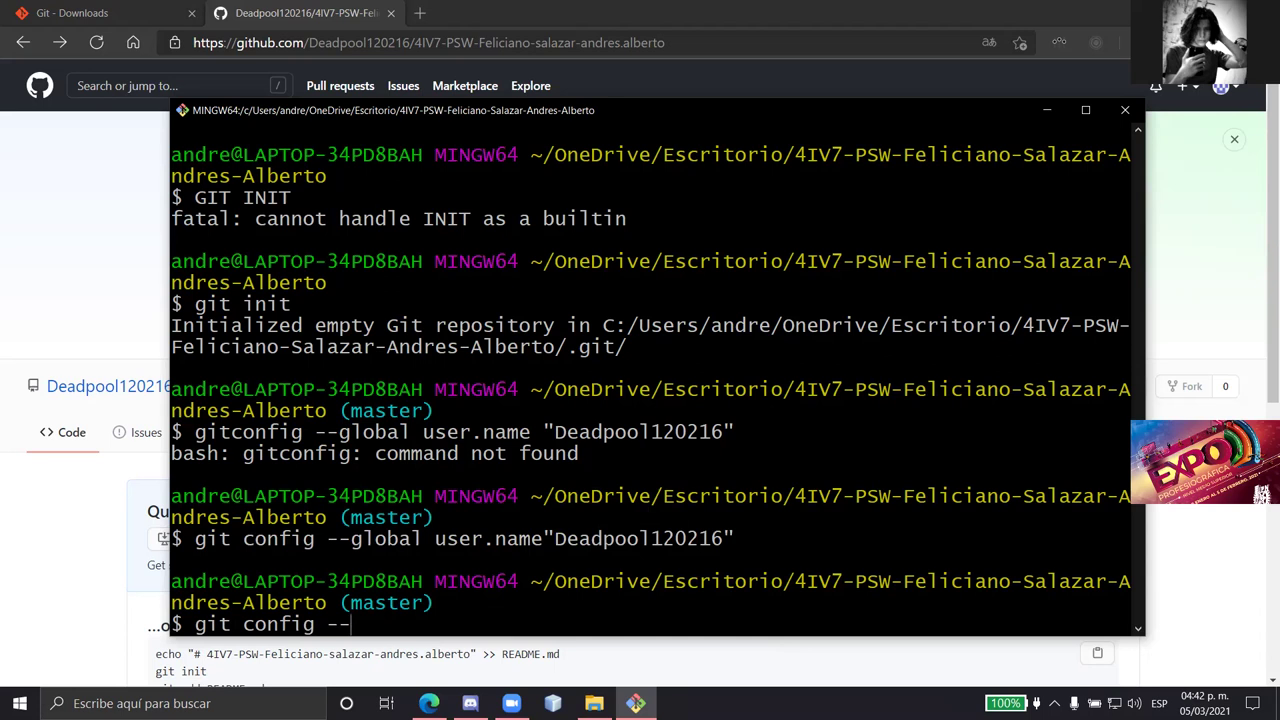
pyautogui.write('global user')
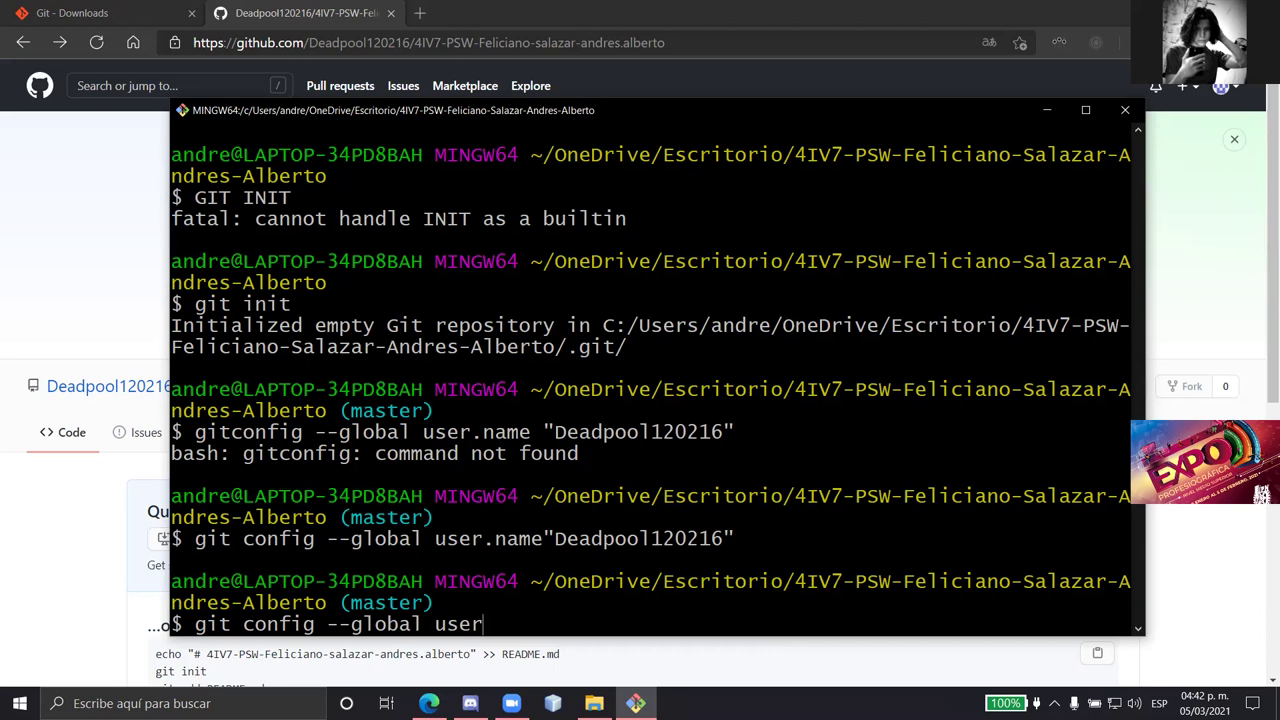
pyautogui.write('.email "')
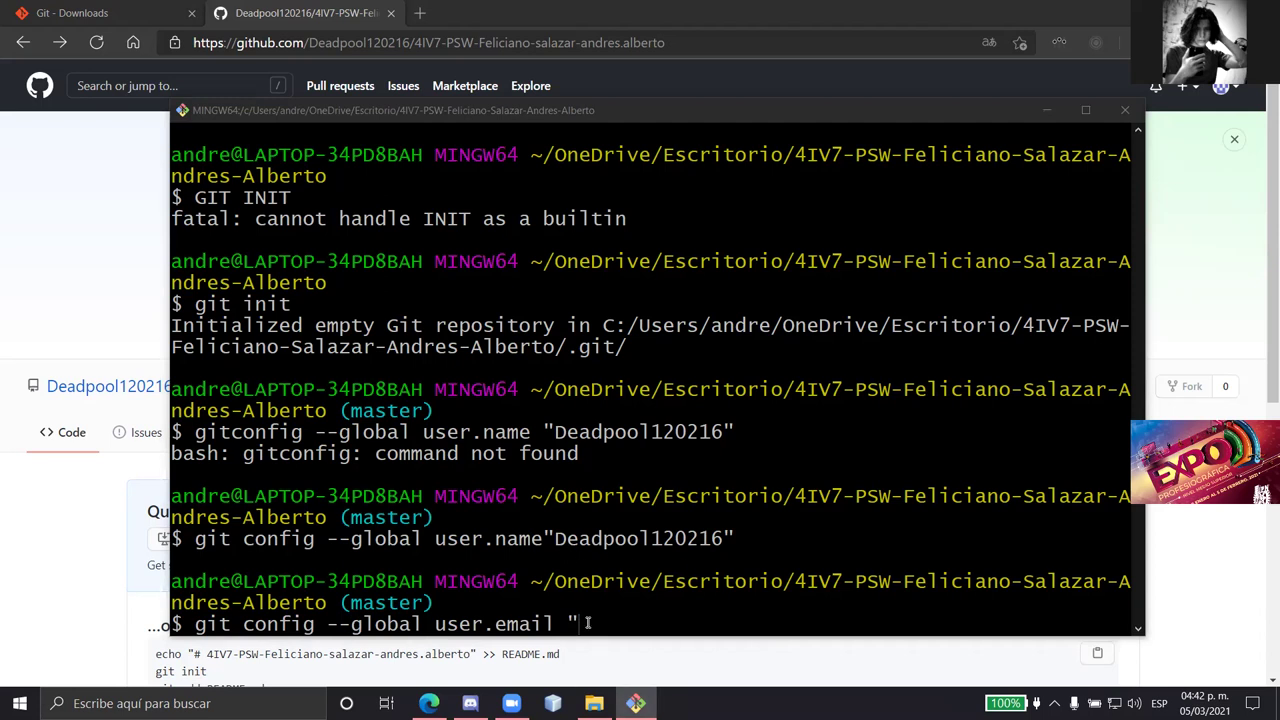
pyautogui.click(588, 623)
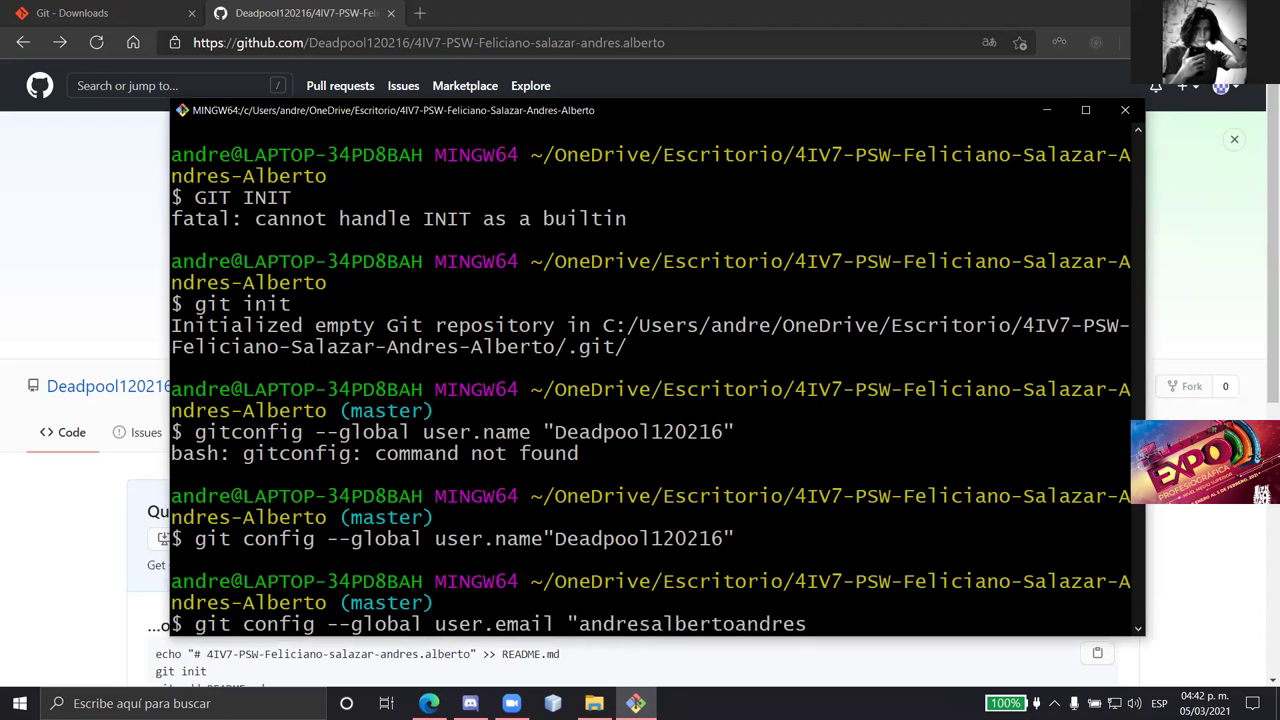
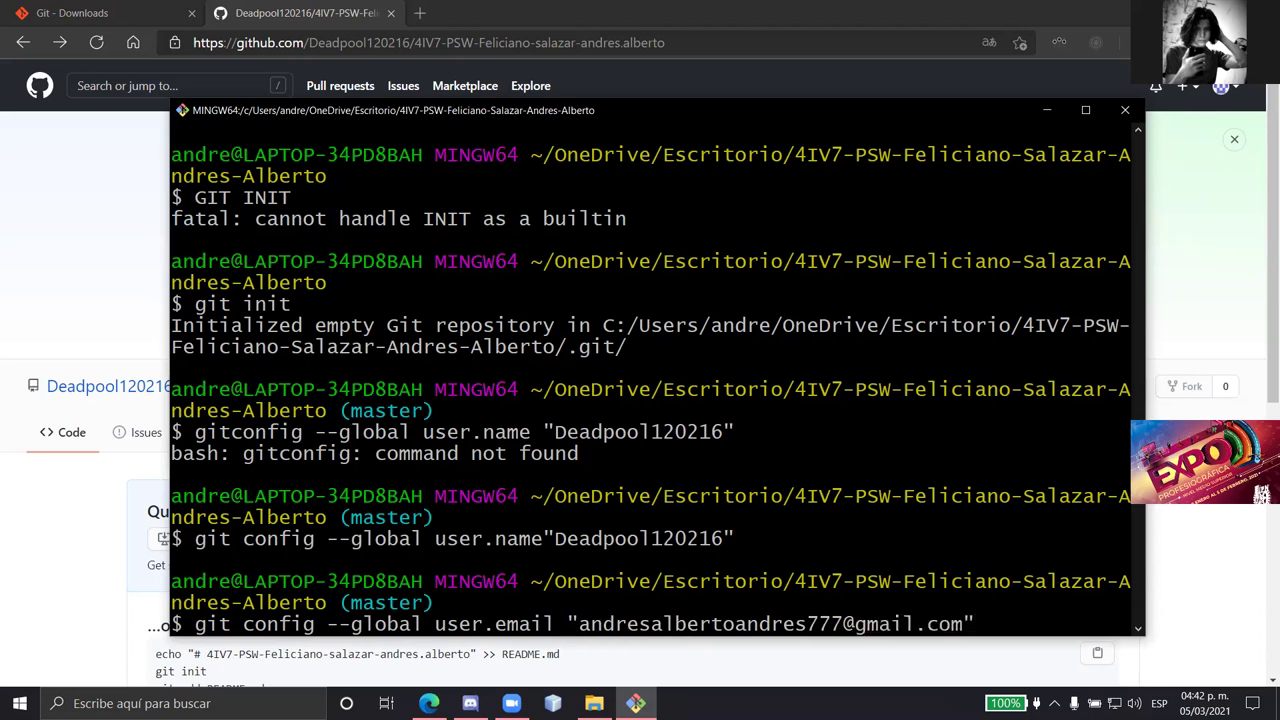
pyautogui.press('Return')
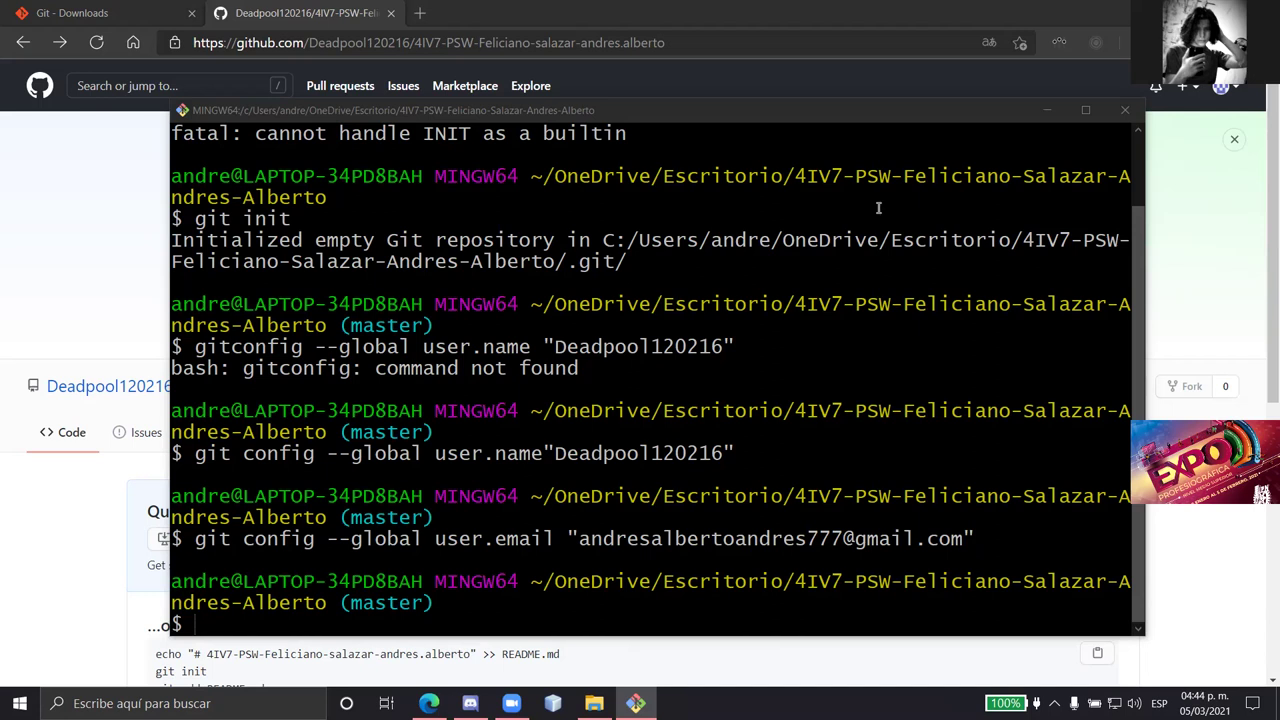
# - Search 'visual' and download the VS Code Windows x64 user installer from visualstudio.microsoft.com
pyautogui.click(420, 13)
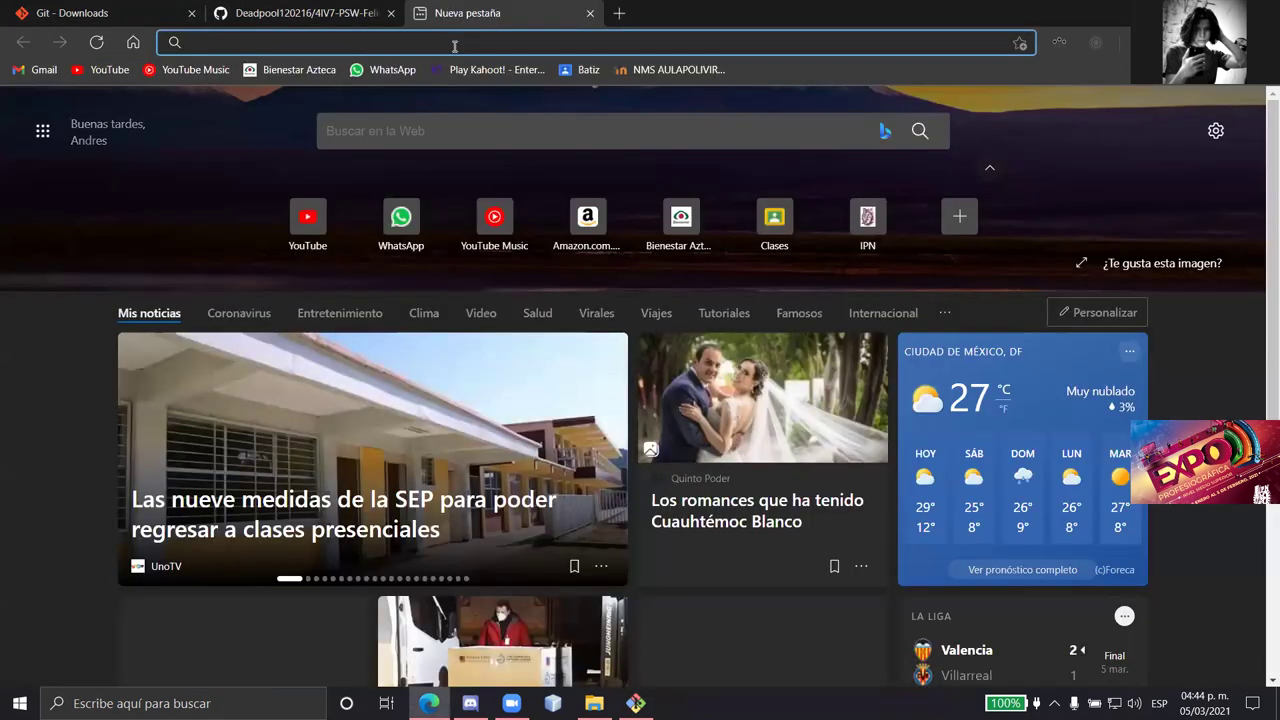
pyautogui.write('visual studio')
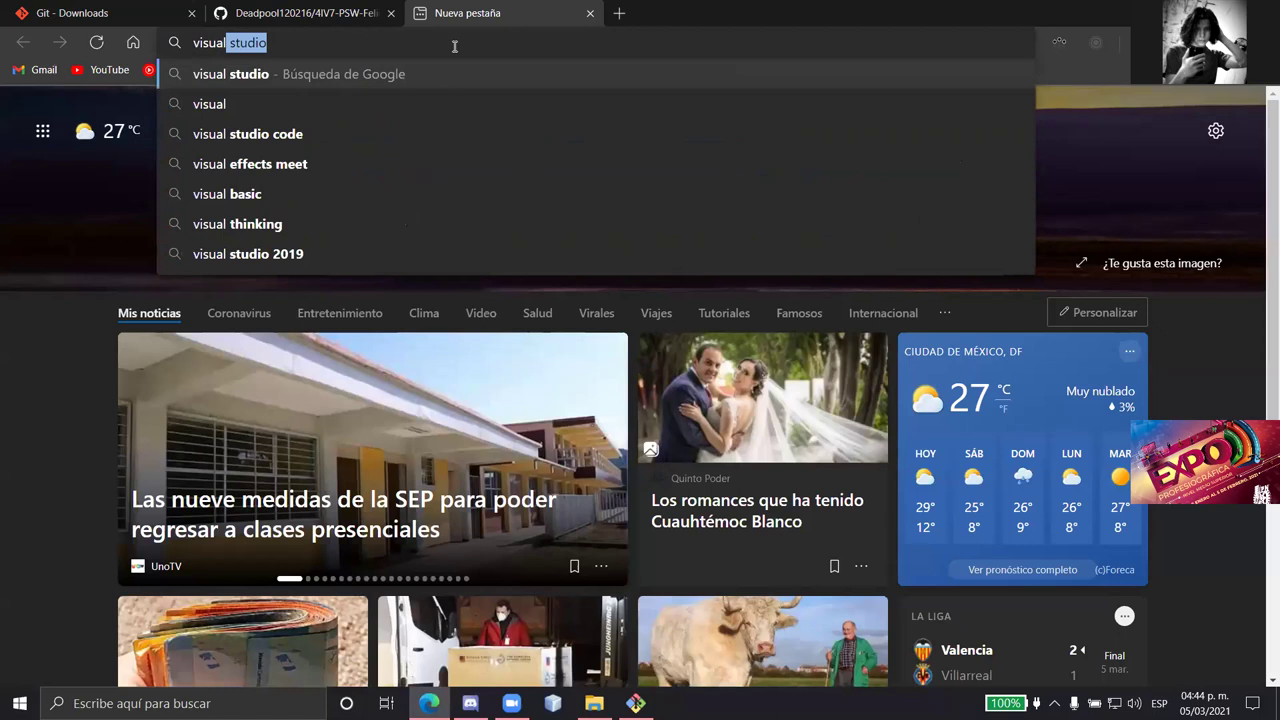
pyautogui.press('Return')
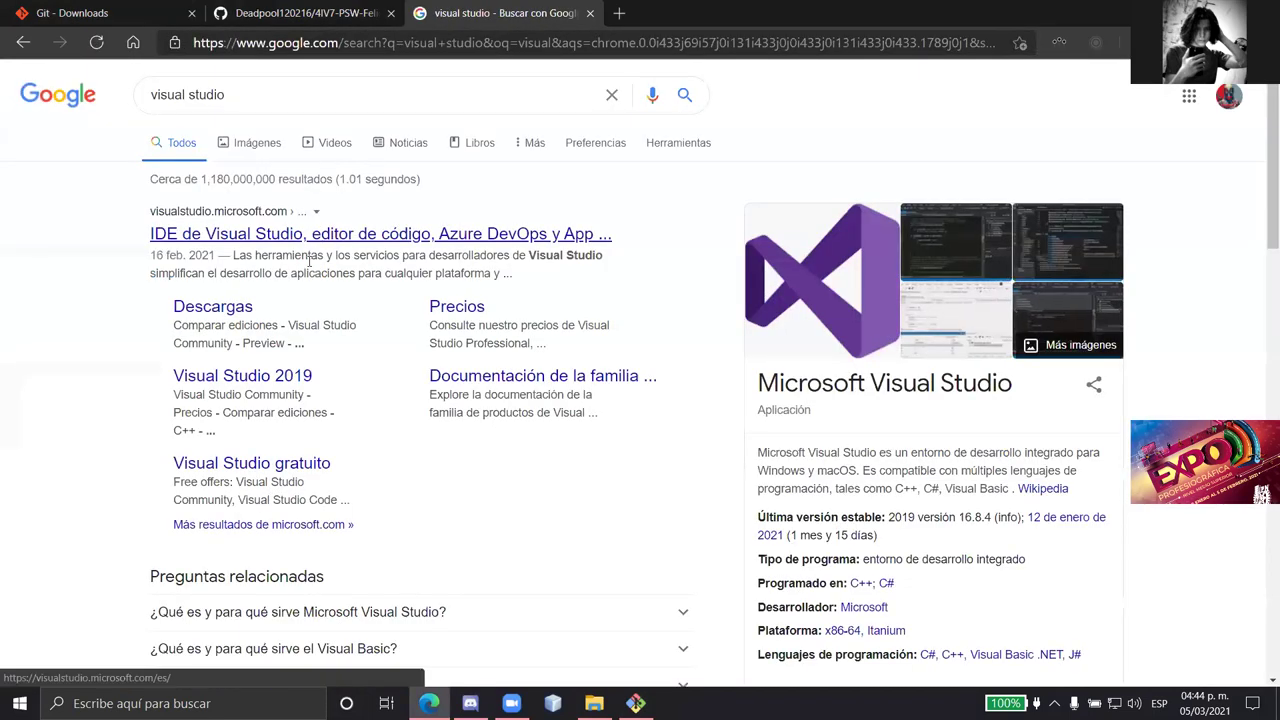
pyautogui.click(305, 238)
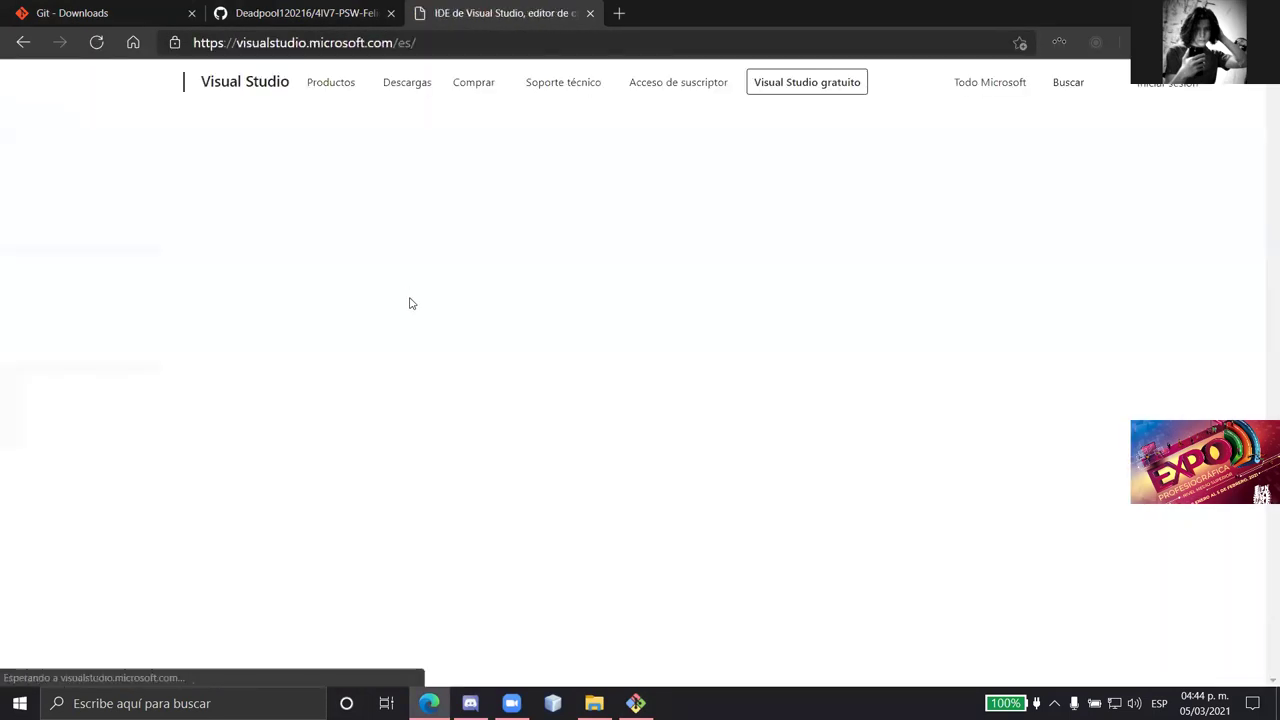
pyautogui.scroll(-2, 788, 495)
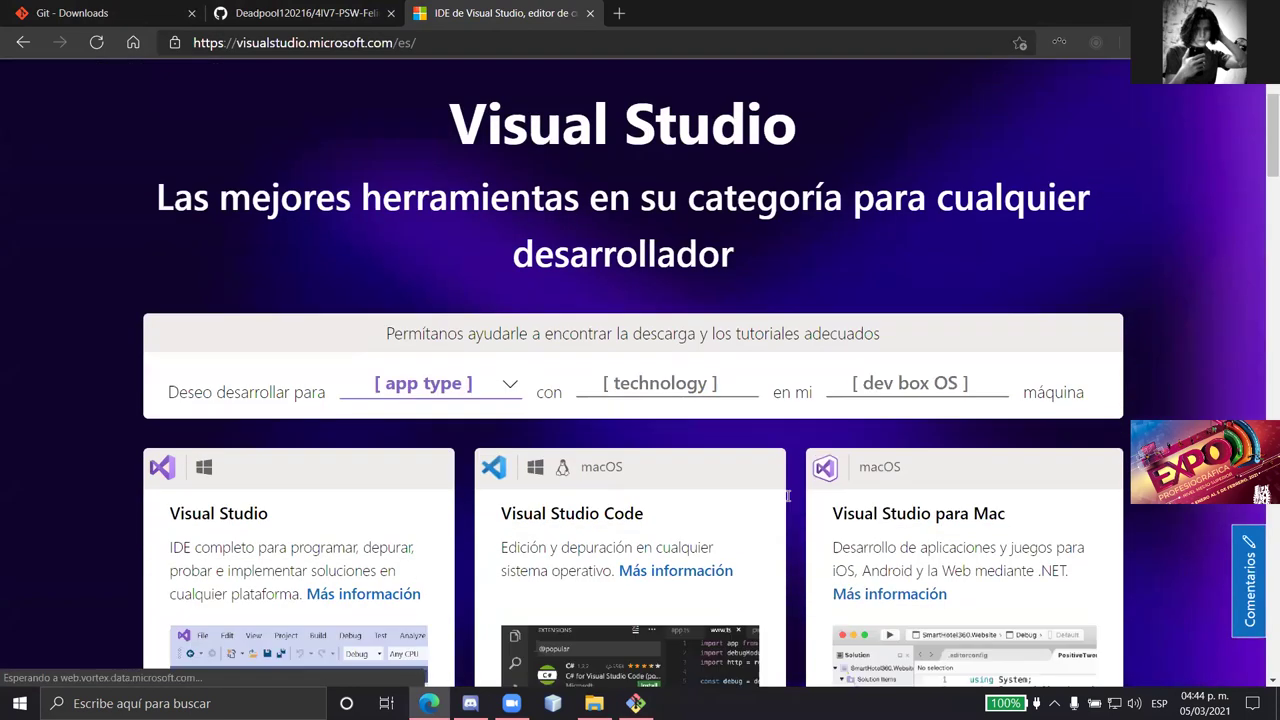
pyautogui.scroll(-2, 788, 495)
pyautogui.click(673, 590)
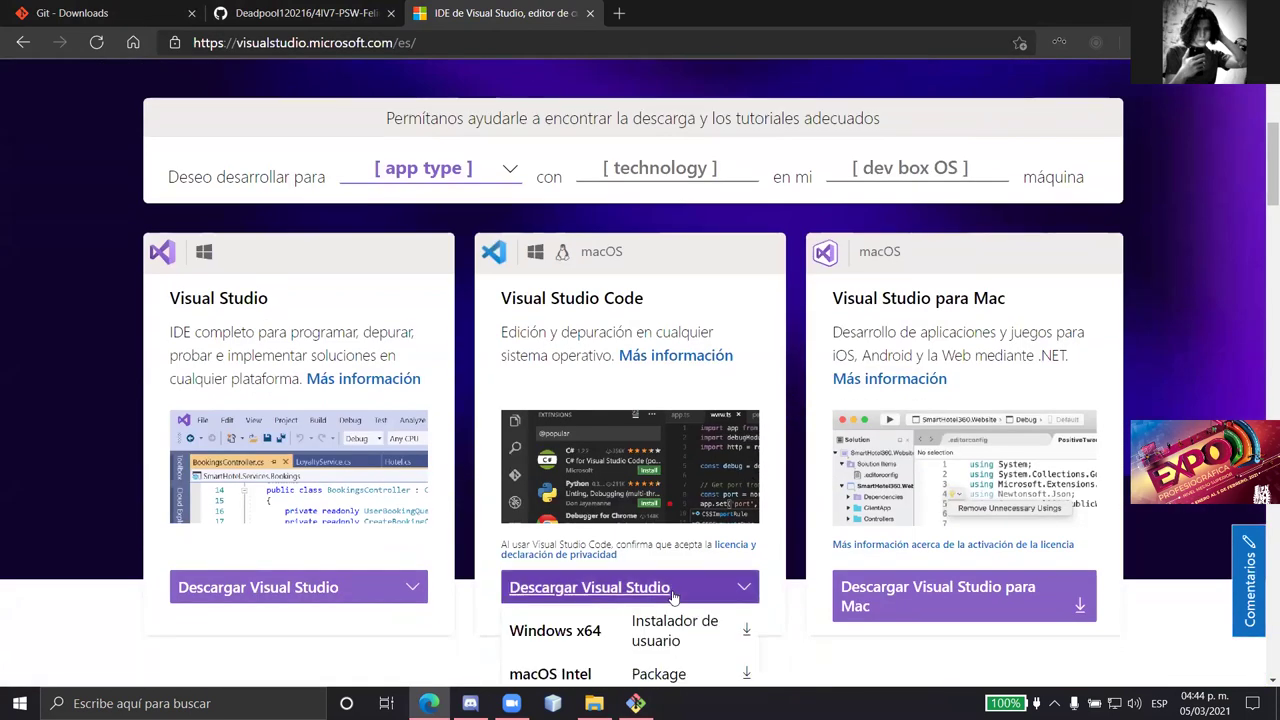
pyautogui.scroll(-1, 673, 596)
pyautogui.click(677, 534)
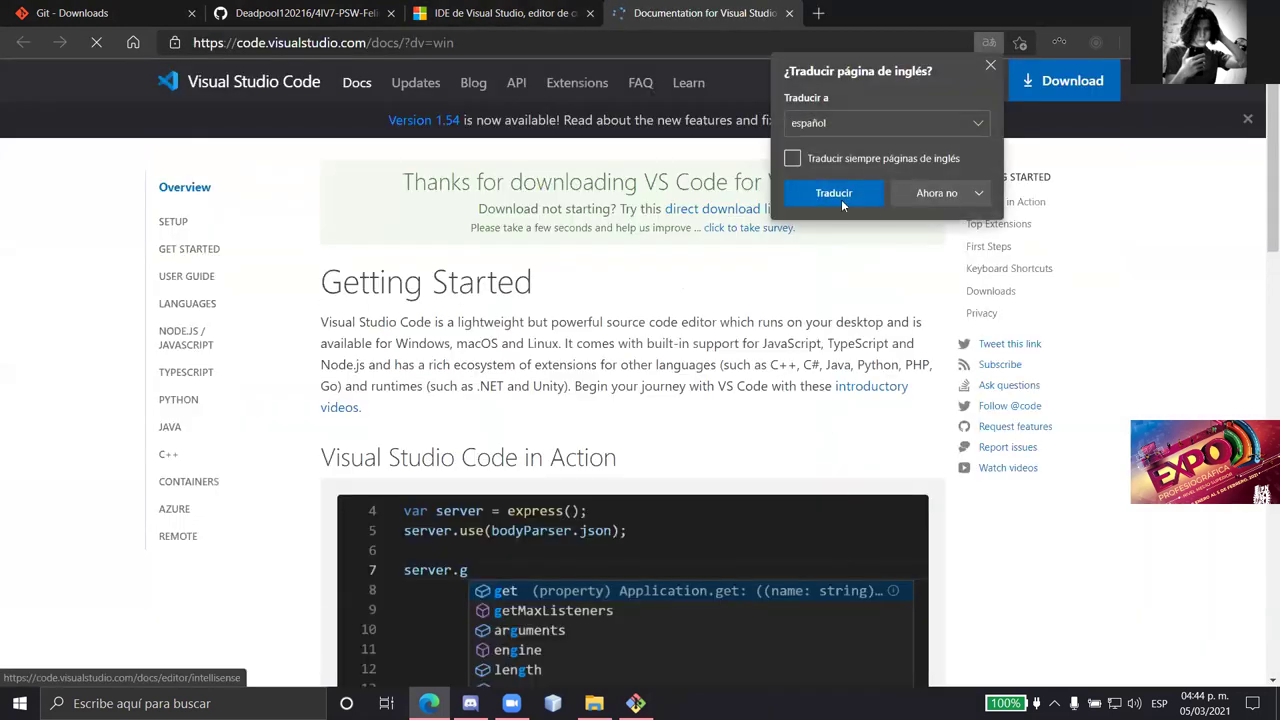
# - Decline translating the documentation page and close the Visual Studio home page tab
pyautogui.click(978, 193)
pyautogui.click(968, 218)
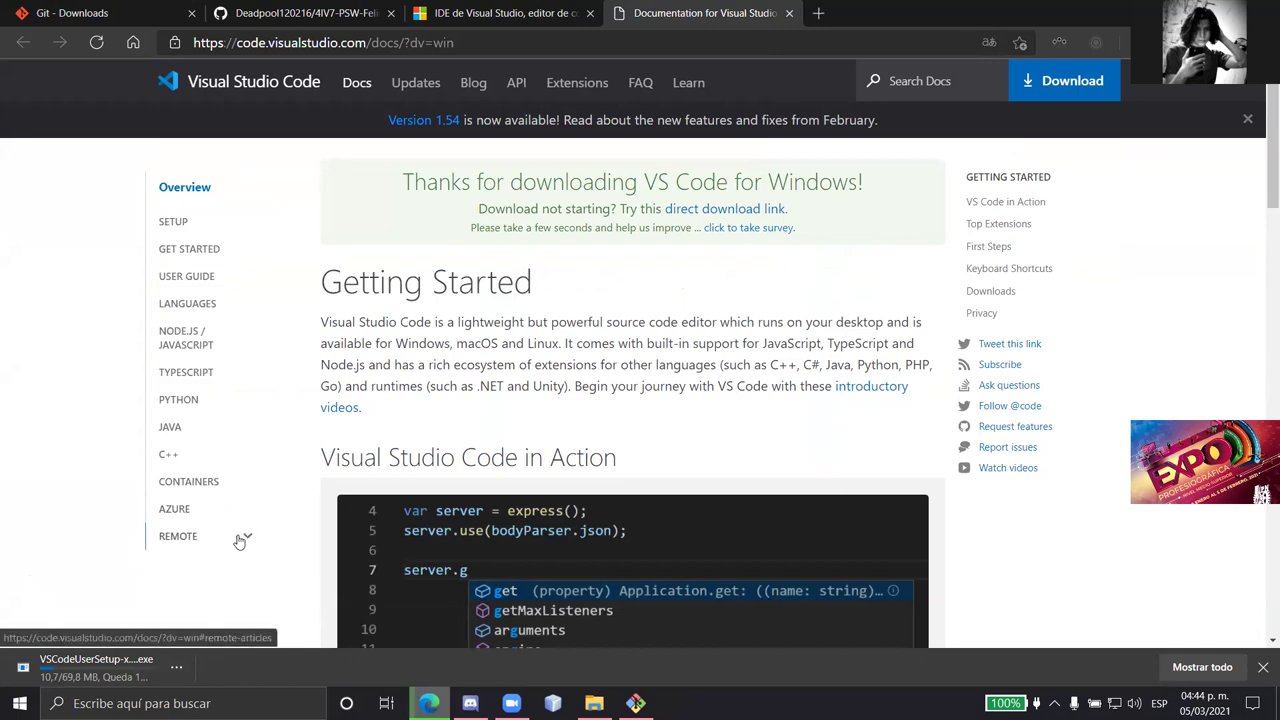
pyautogui.hotkey('ctrl', 'shift', 'Tab')
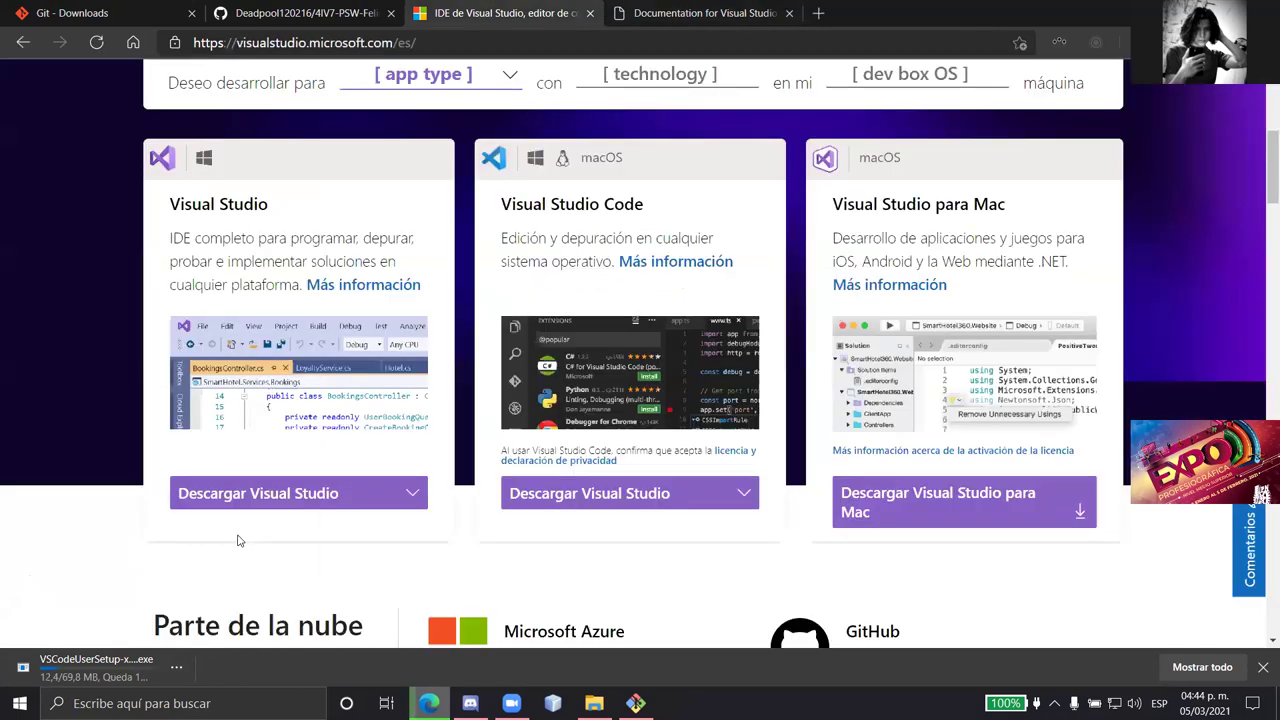
pyautogui.hotkey('ctrl', 'w')
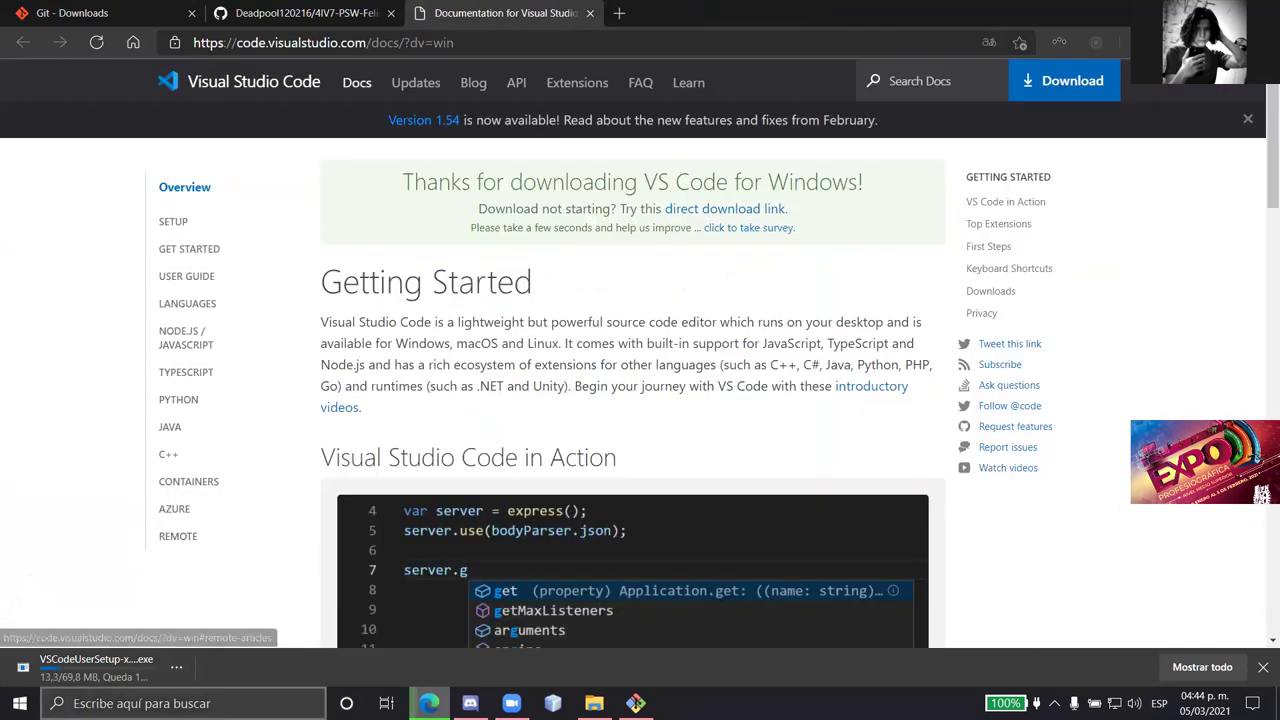
pyautogui.scroll(-3, 243, 494)
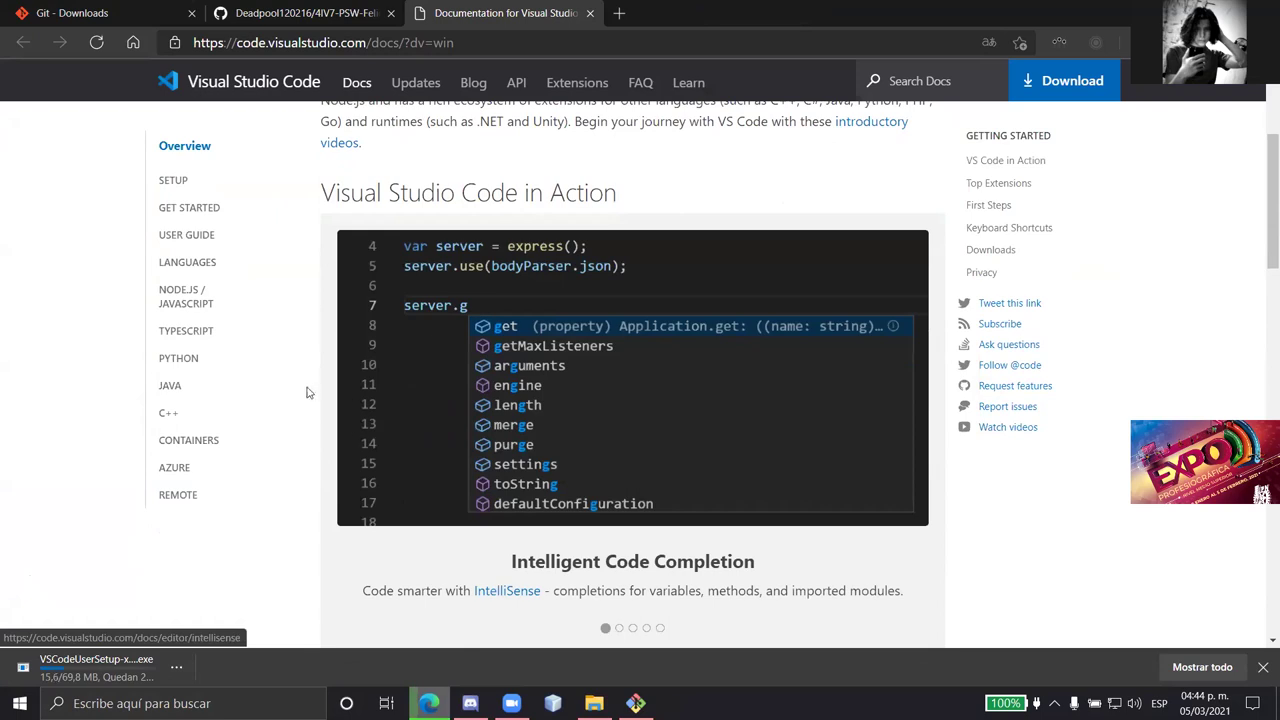
pyautogui.scroll(3, 306, 390)
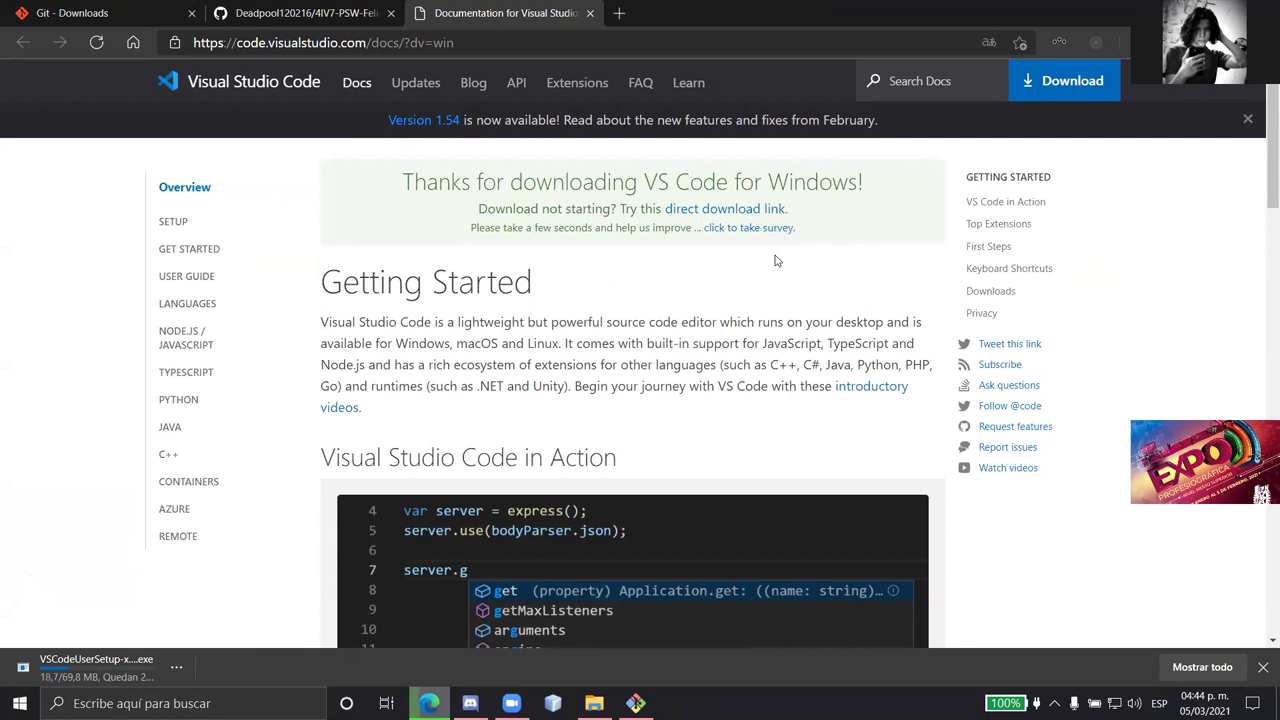
pyautogui.click(594, 703)
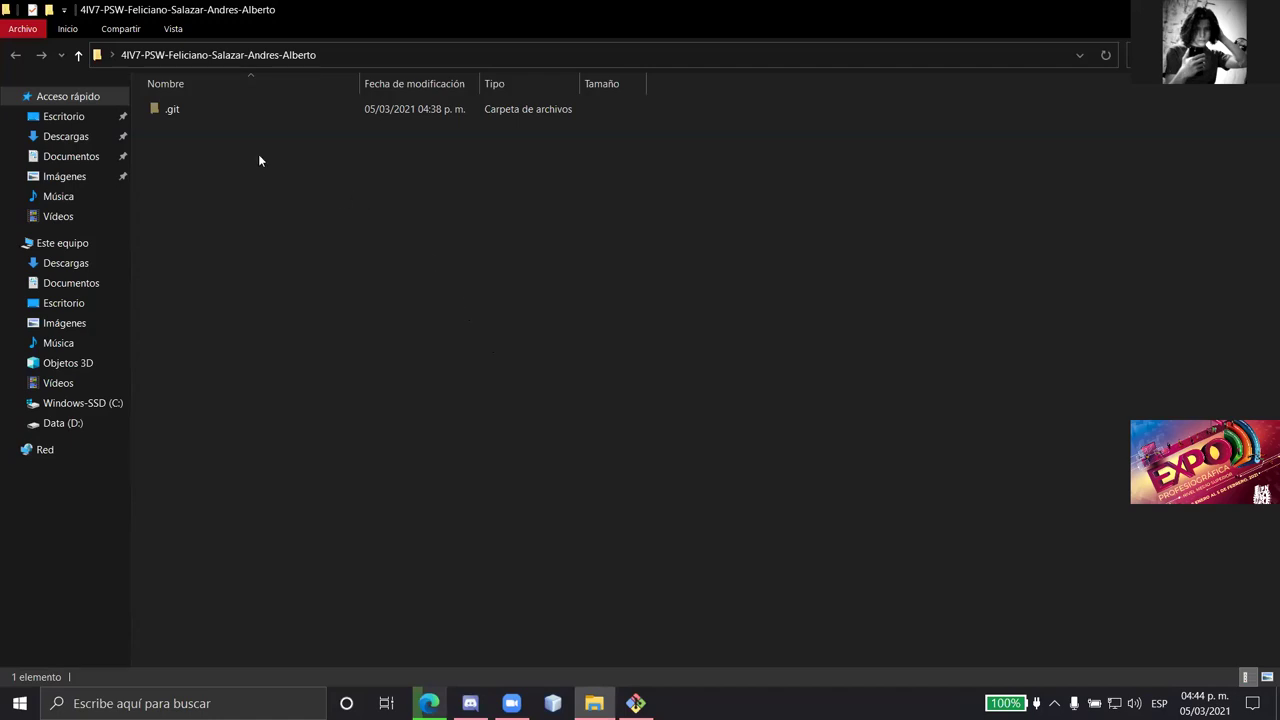
# - Create a new folder named css in the project folder
pyautogui.rightClick(193, 135)
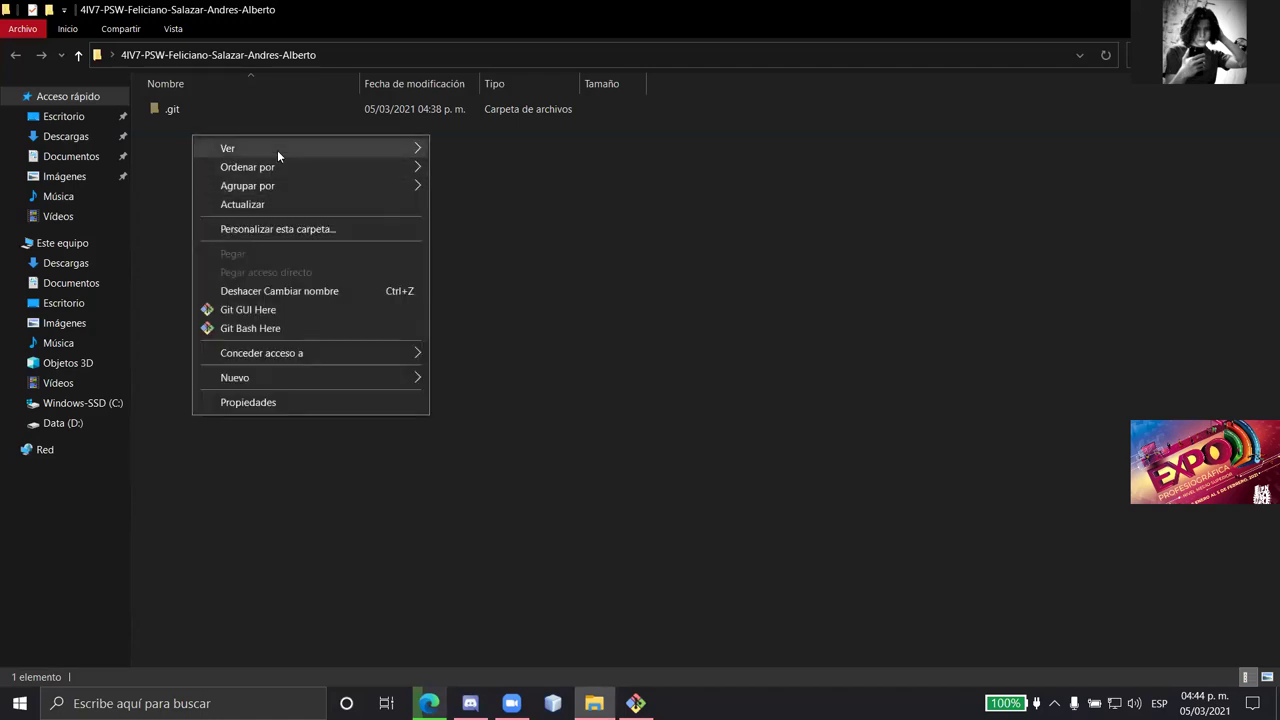
pyautogui.moveTo(340, 380)
pyautogui.click(509, 380)
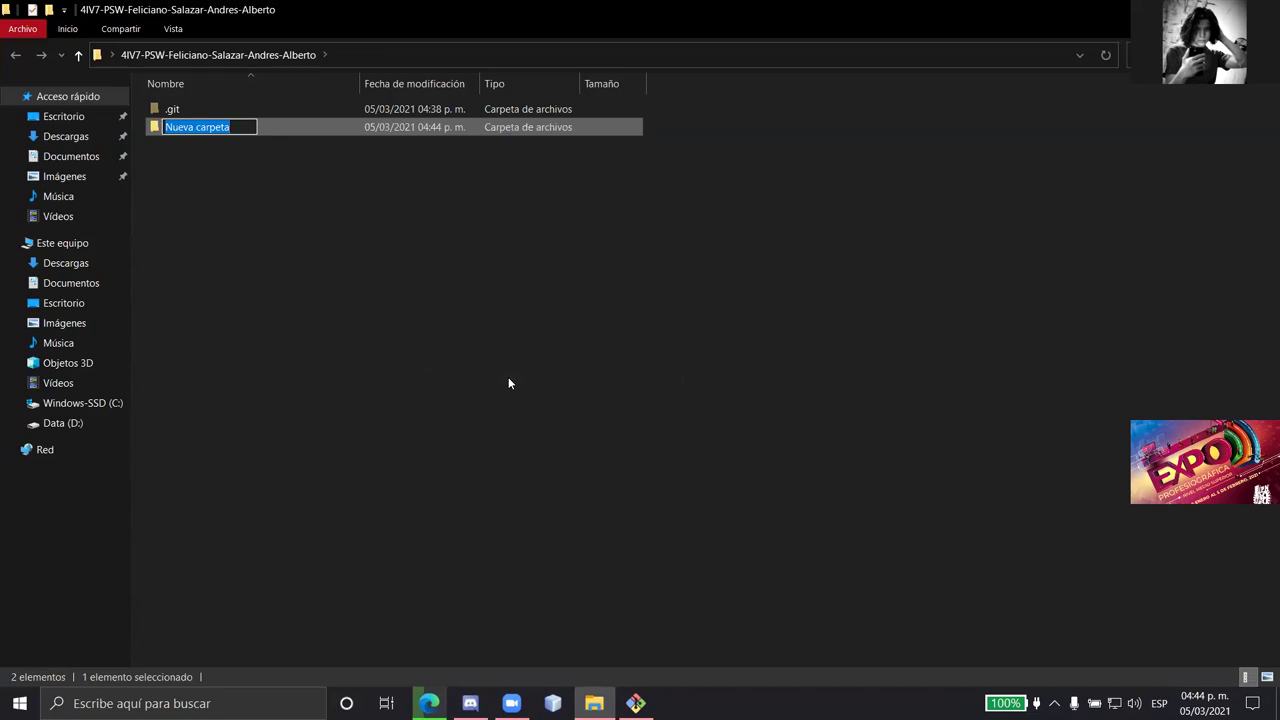
pyautogui.press('BackSpace')
pyautogui.write('css')
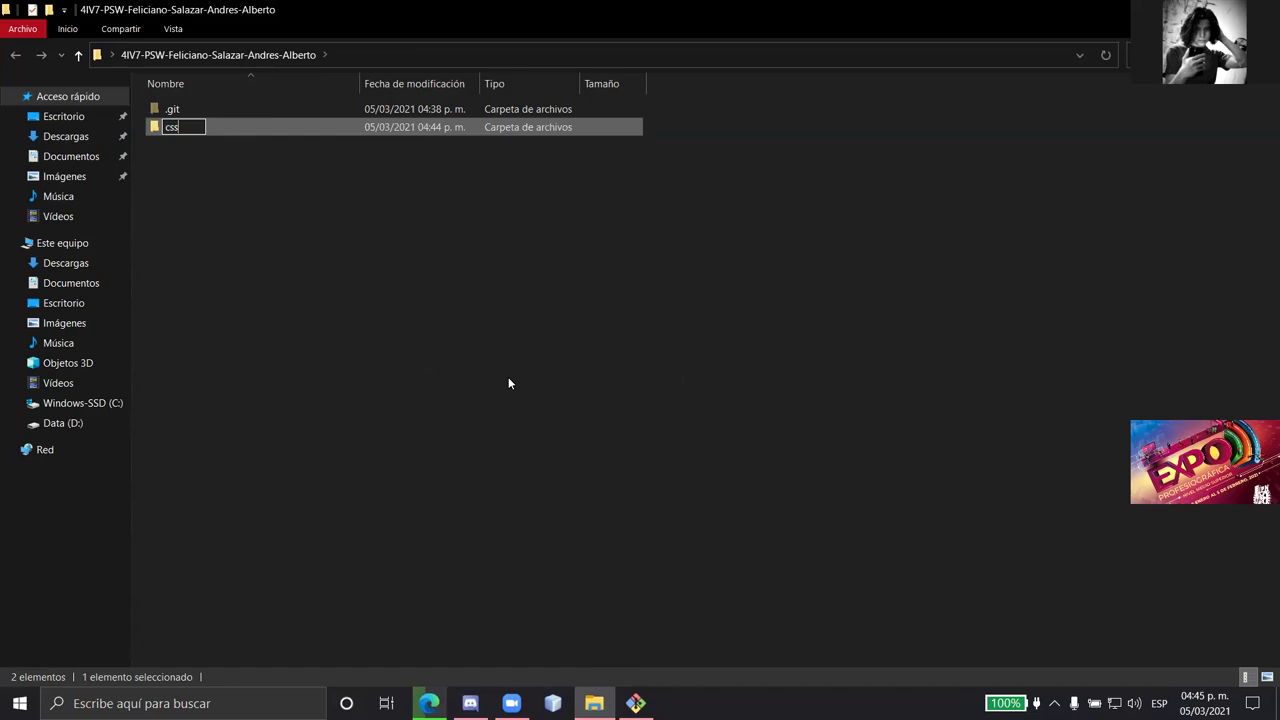
pyautogui.press('Return')
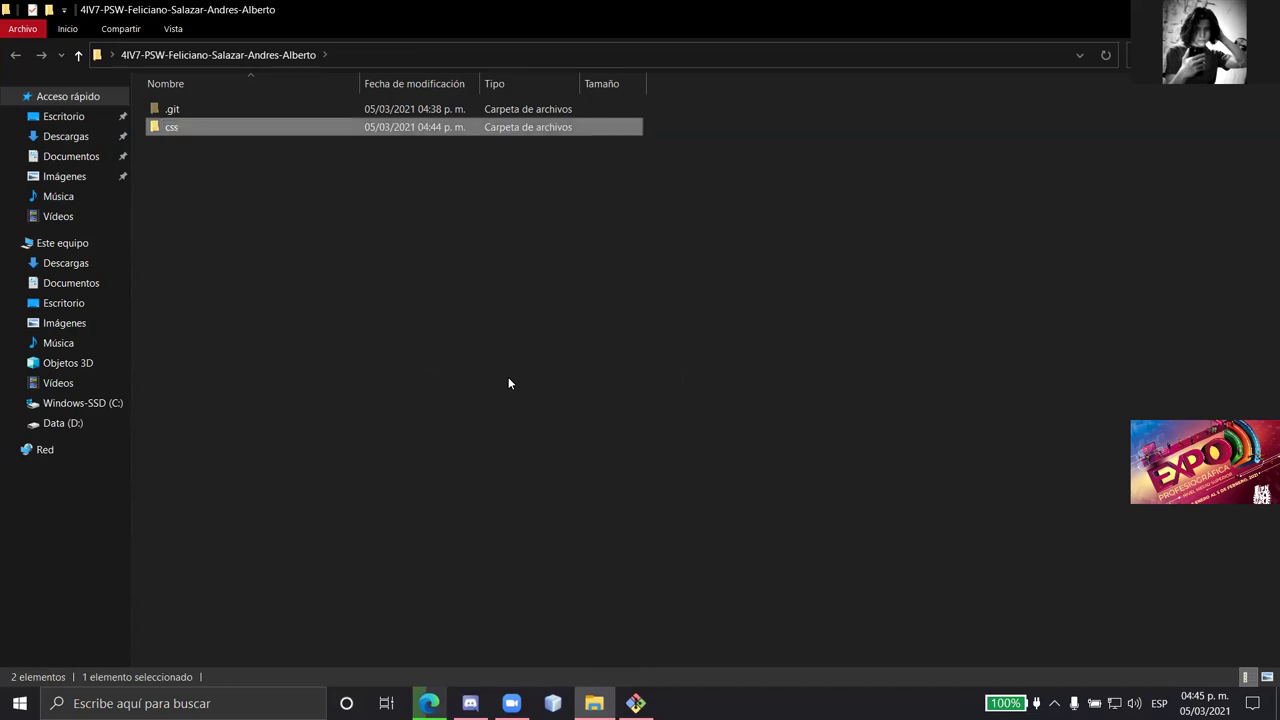
# - Create a second folder named JS and leave nothing selected
pyautogui.rightClick(193, 172)
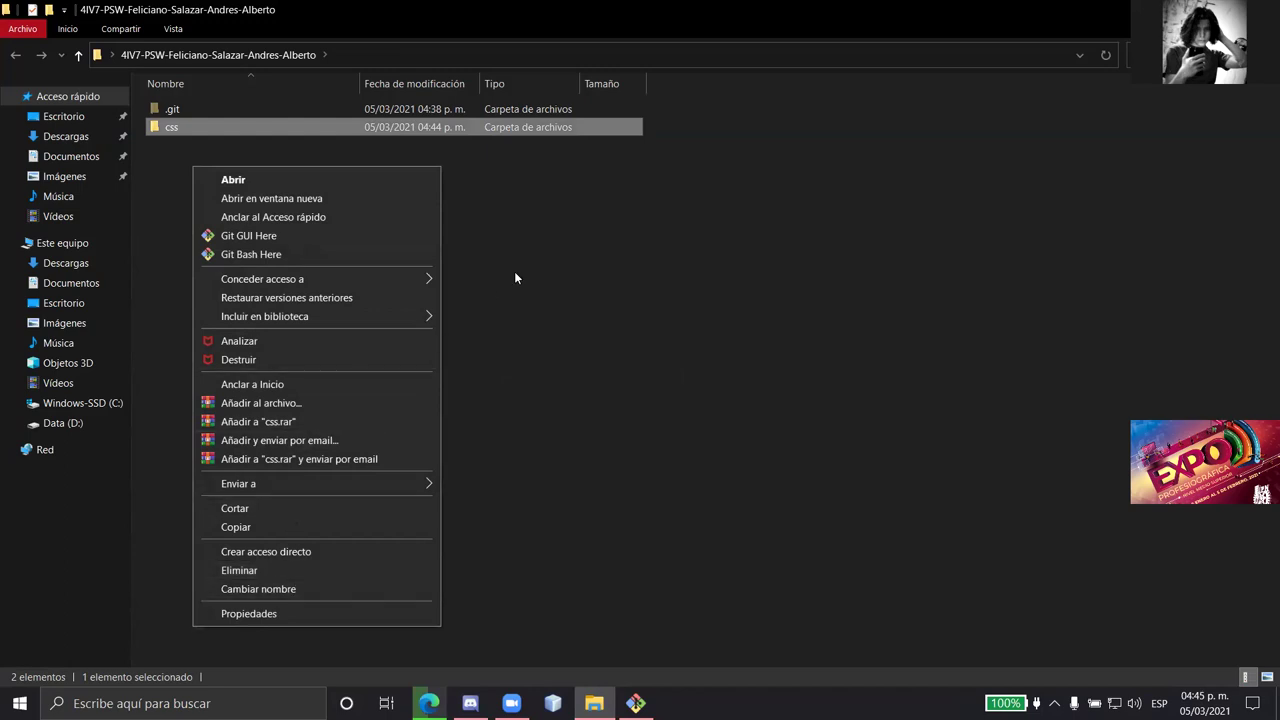
pyautogui.click(514, 277)
pyautogui.rightClick(172, 185)
pyautogui.moveTo(308, 425)
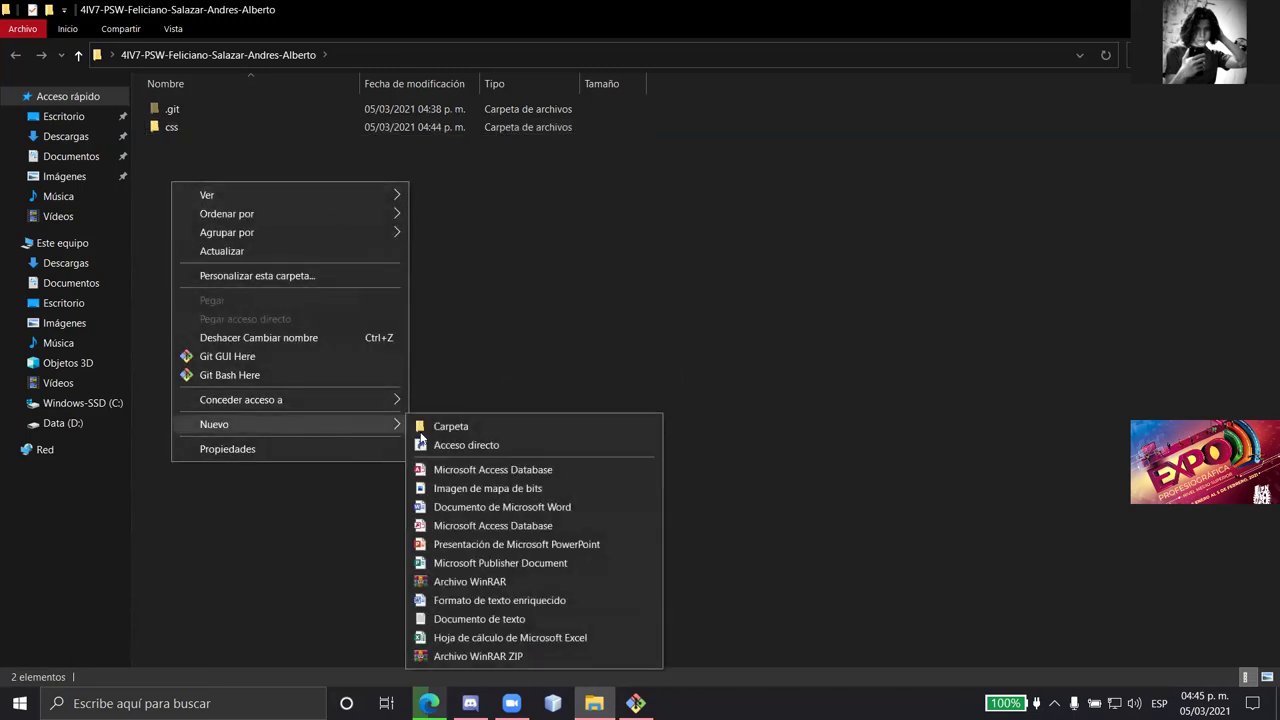
pyautogui.click(452, 426)
pyautogui.press('capslock')
pyautogui.write('JS')
pyautogui.press('capslock')
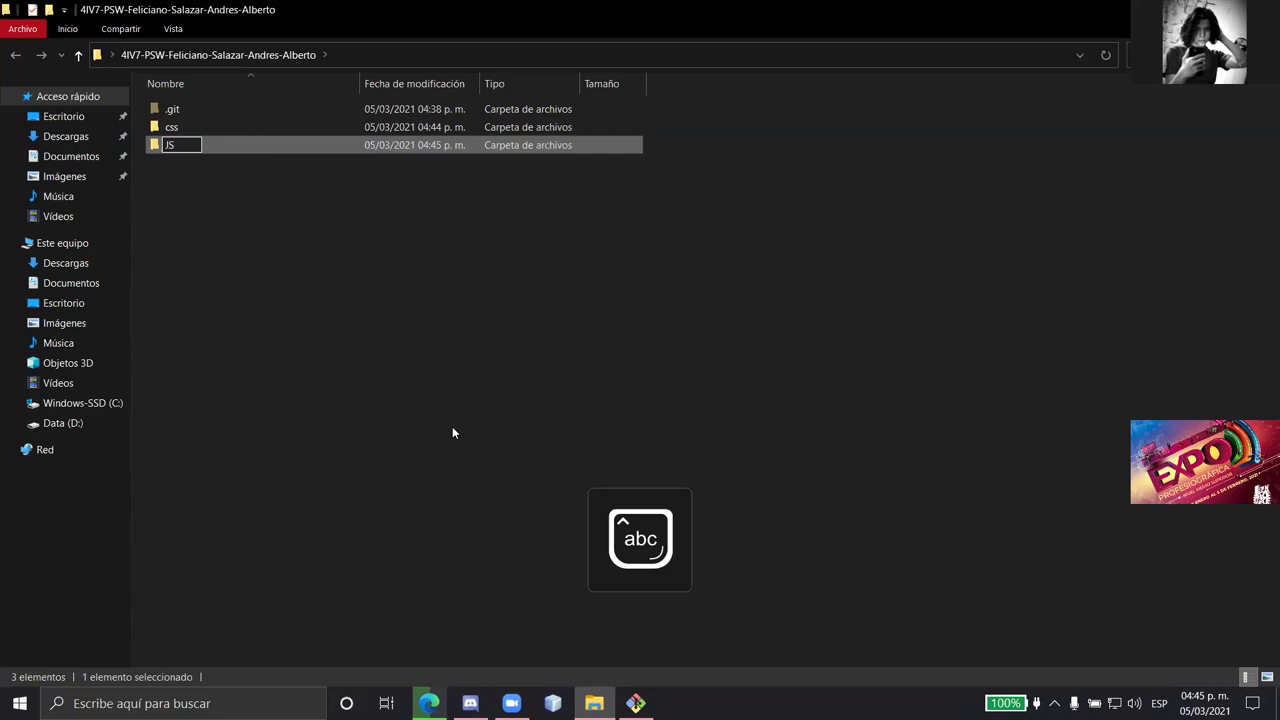
pyautogui.press('Return')
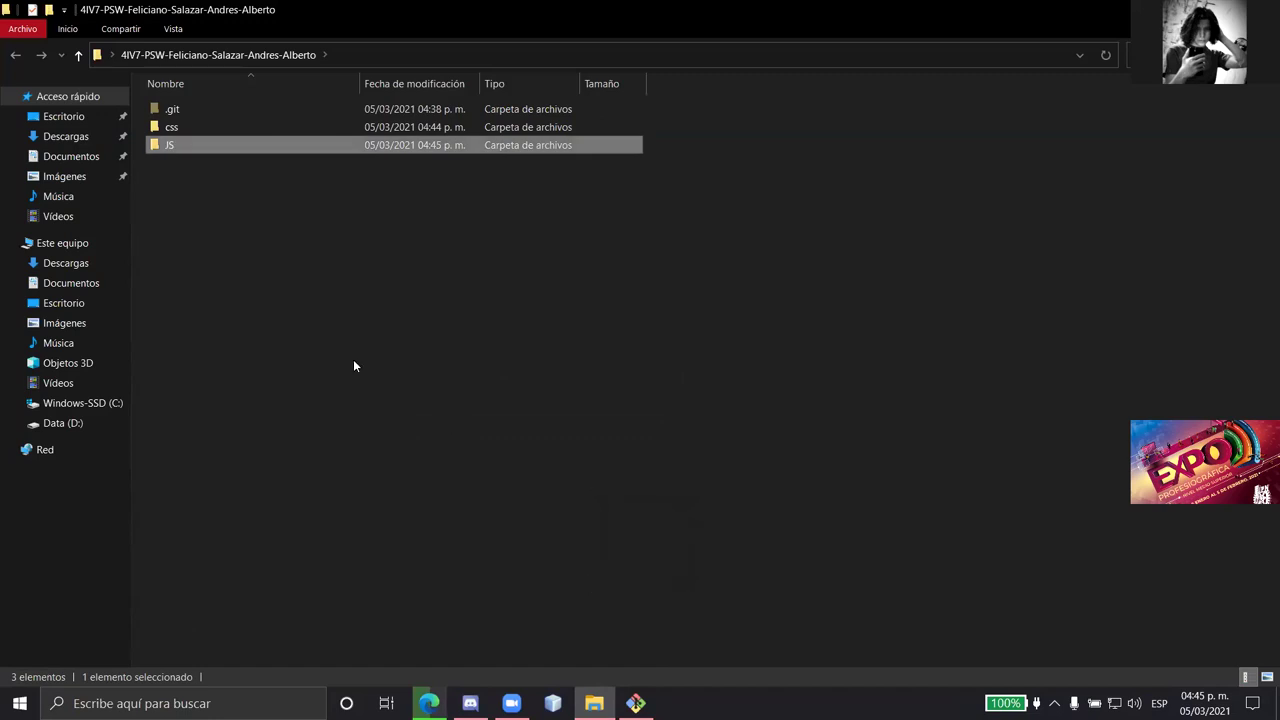
pyautogui.click(588, 292)
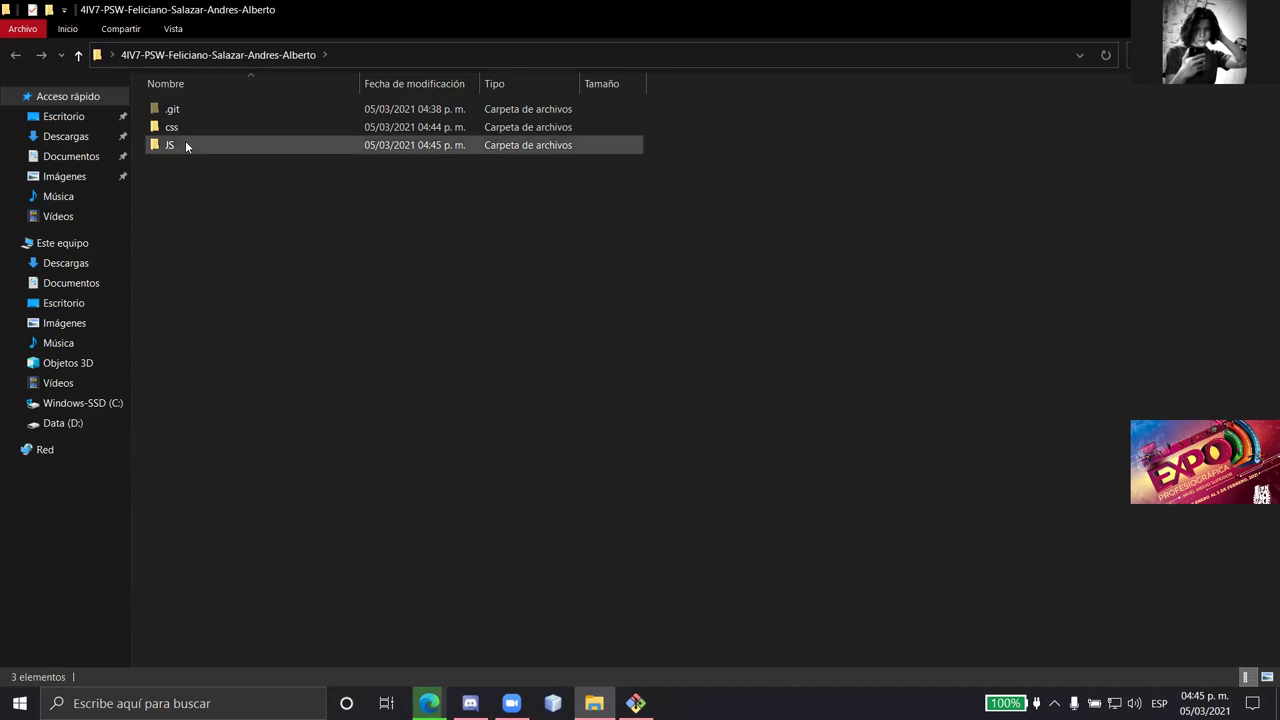
# - Create an empty index.html file in the project folder and go back to Edge
pyautogui.rightClick(150, 163)
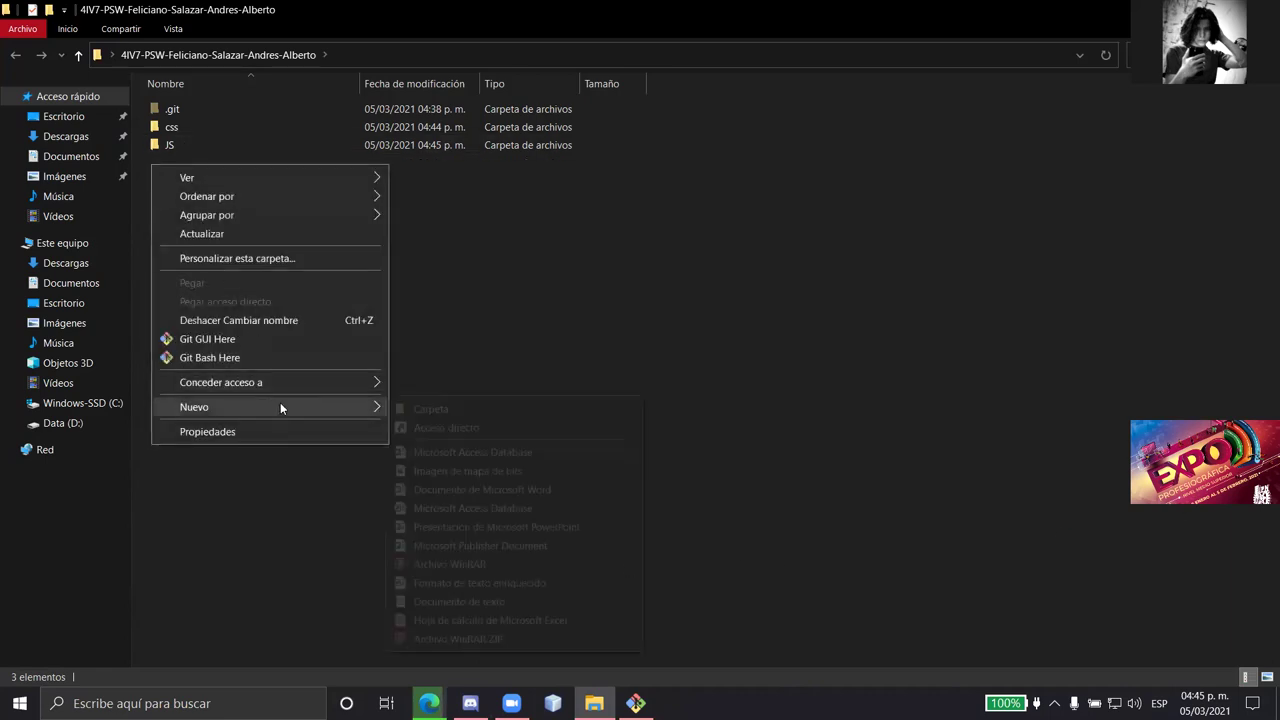
pyautogui.moveTo(280, 404)
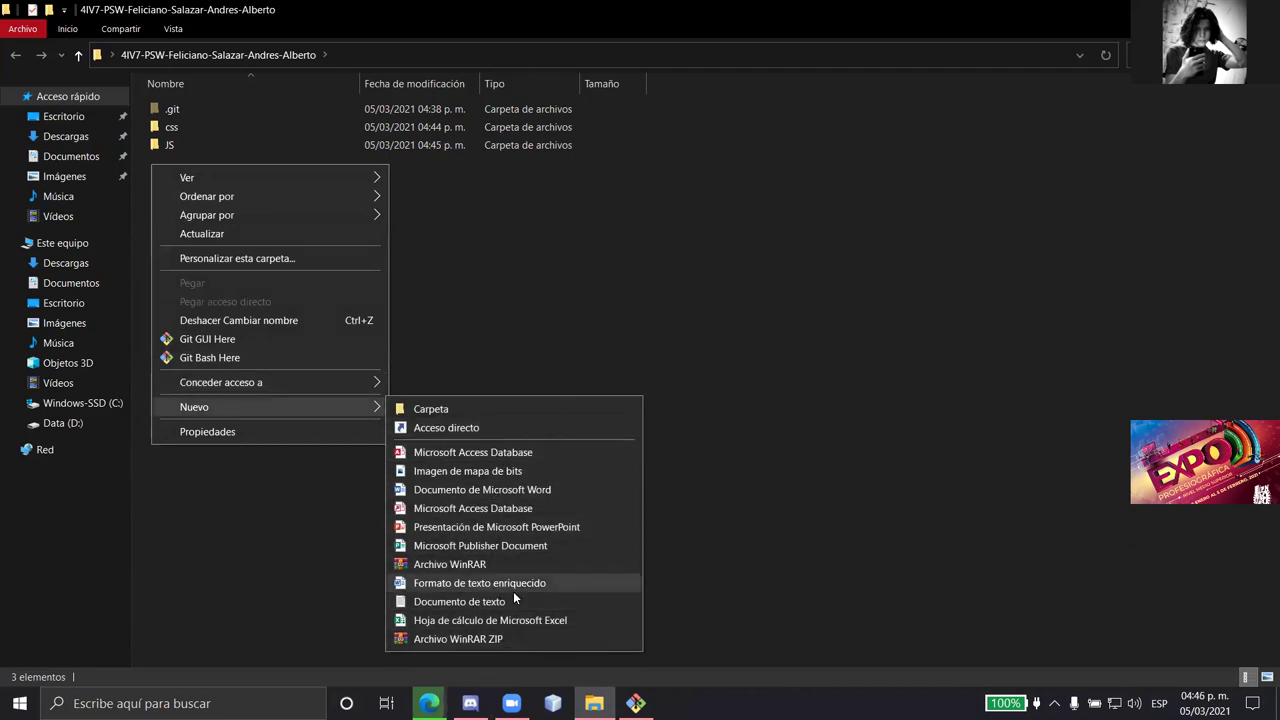
pyautogui.click(516, 600)
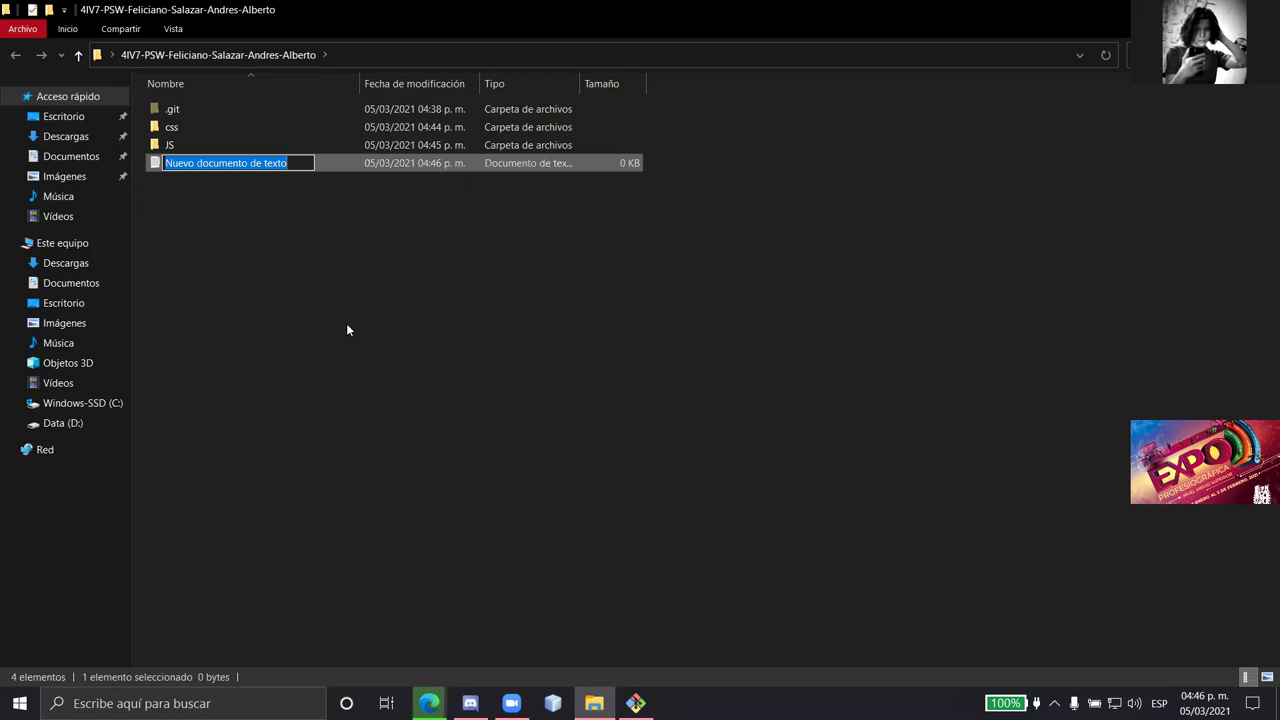
pyautogui.write('index')
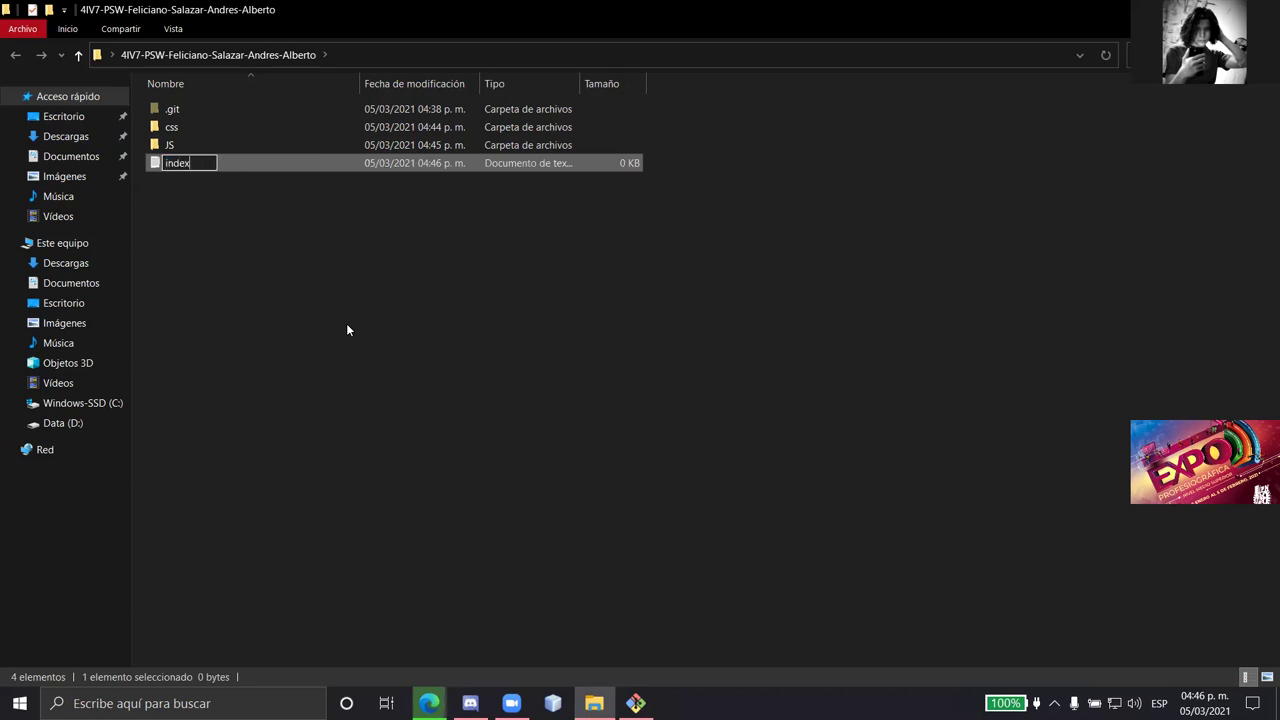
pyautogui.write('.html')
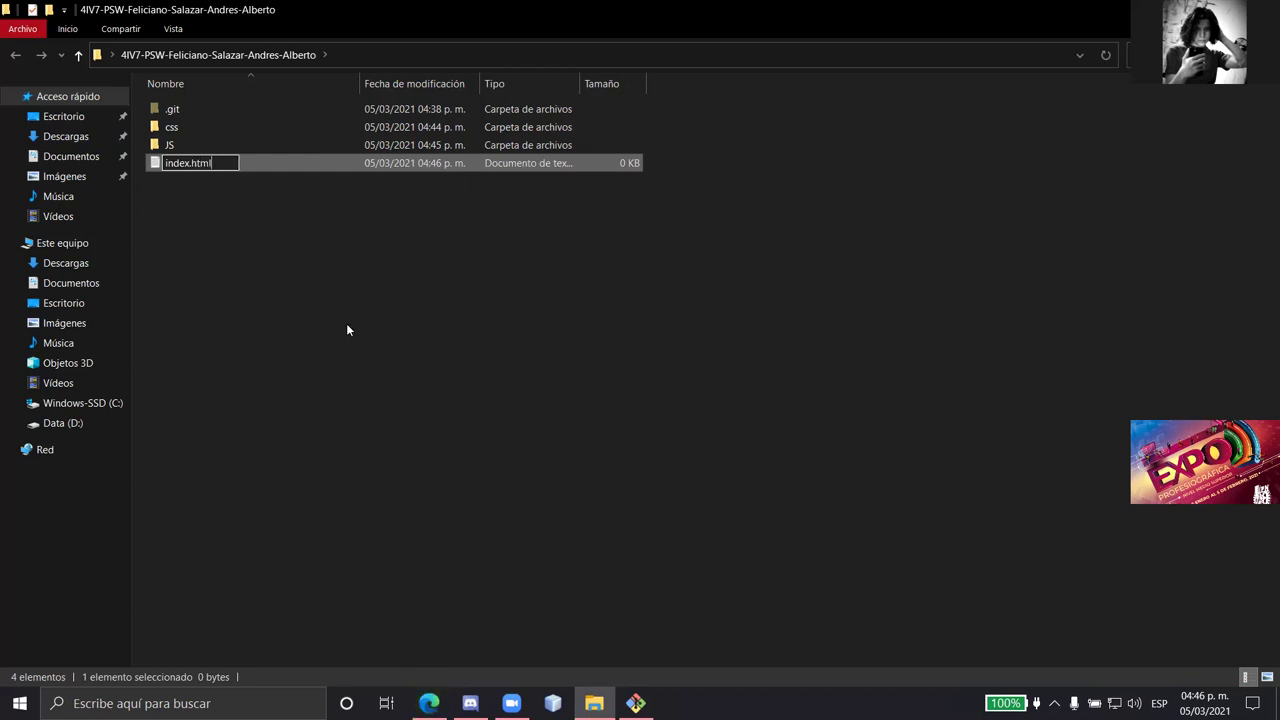
pyautogui.press('Return')
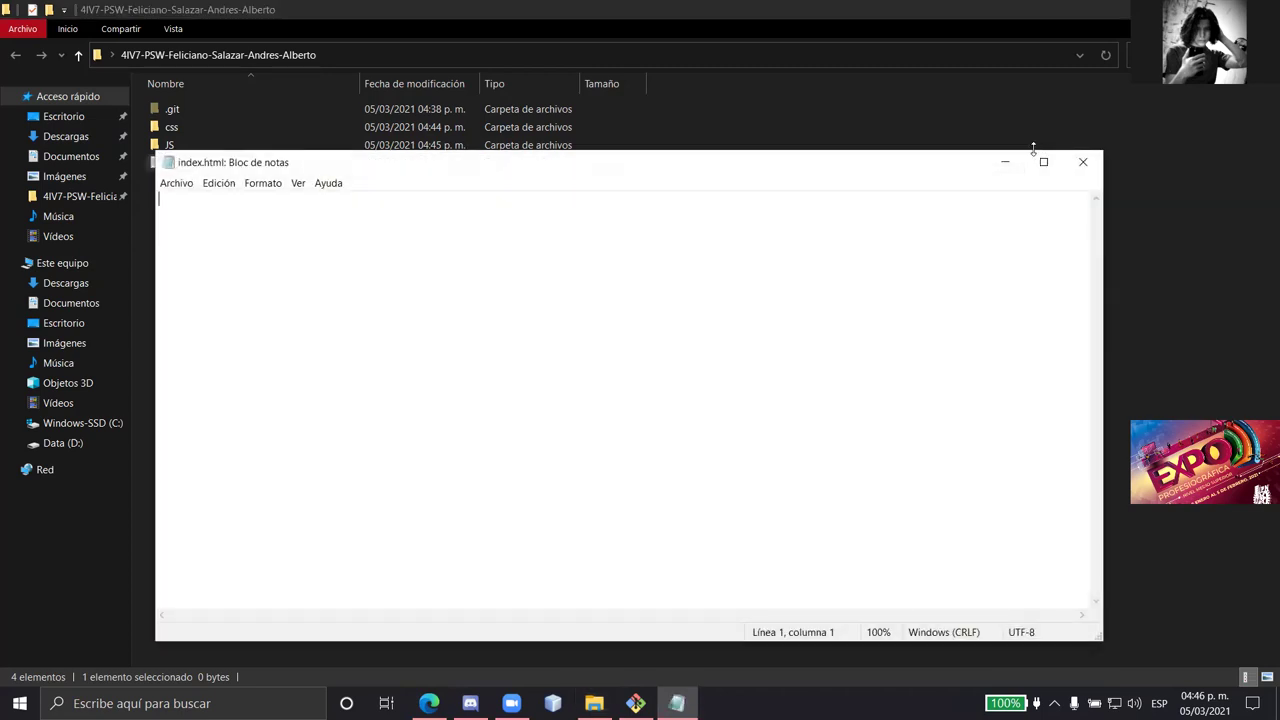
pyautogui.click(1005, 161)
pyautogui.click(428, 703)
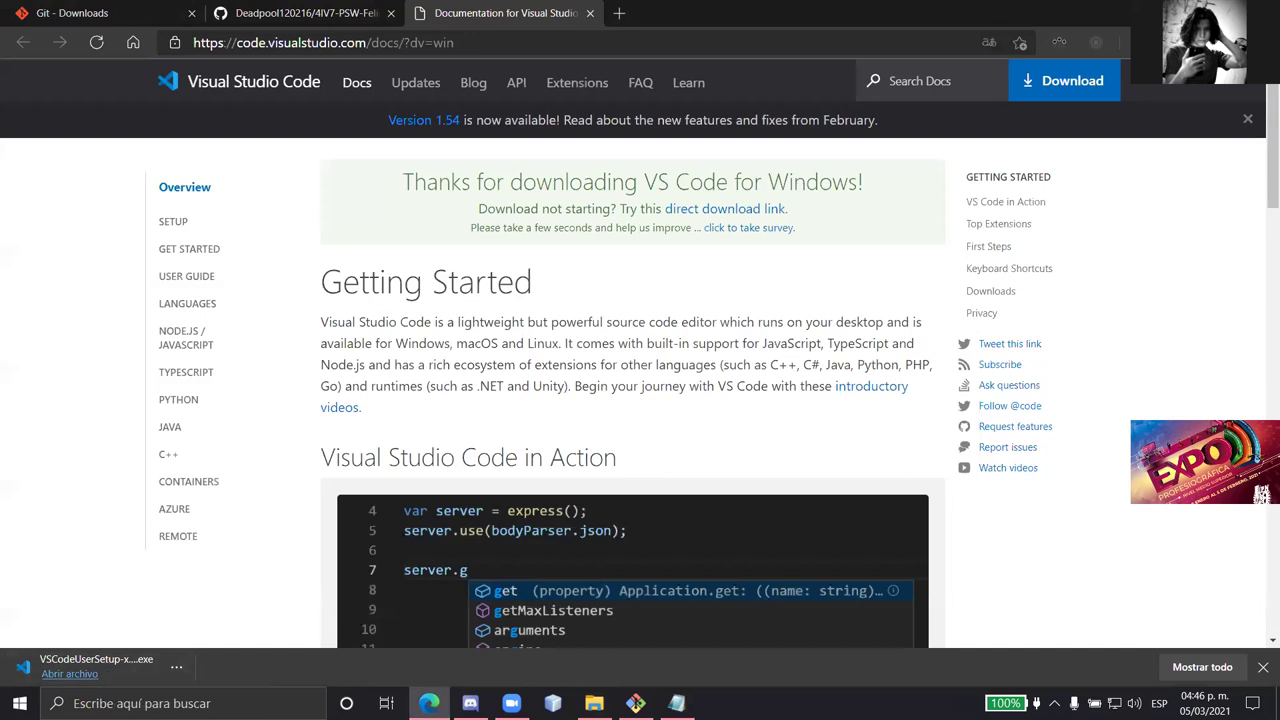
# - Run the VS Code installer, accept the license, keep default folders and tasks, install, and launch
pyautogui.click(60, 675)
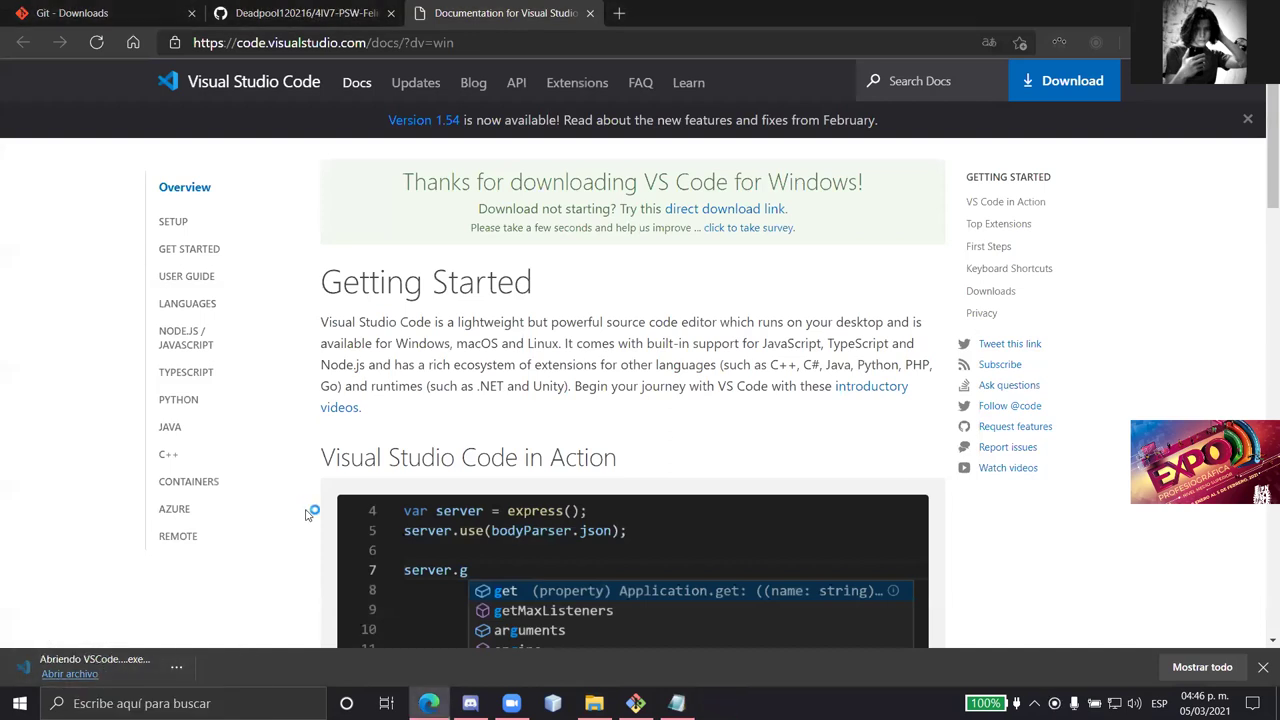
pyautogui.click(444, 461)
pyautogui.click(772, 522)
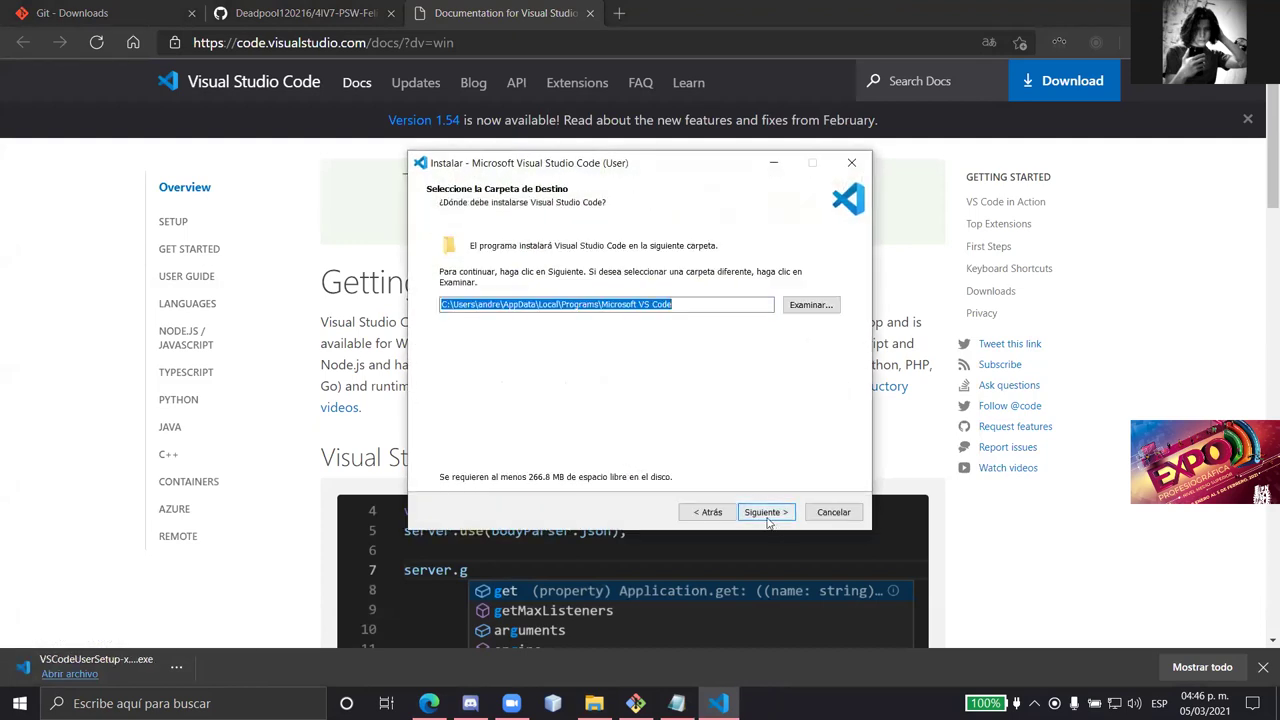
pyautogui.click(768, 522)
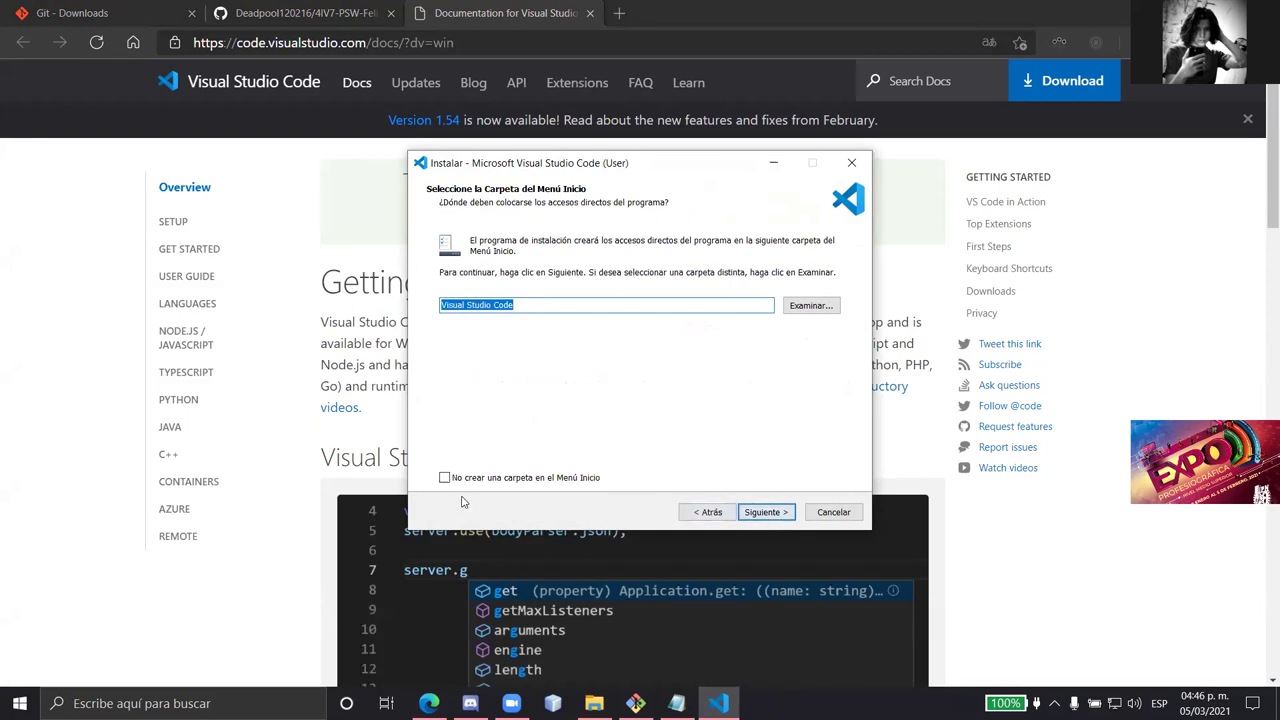
pyautogui.click(768, 512)
pyautogui.click(768, 512)
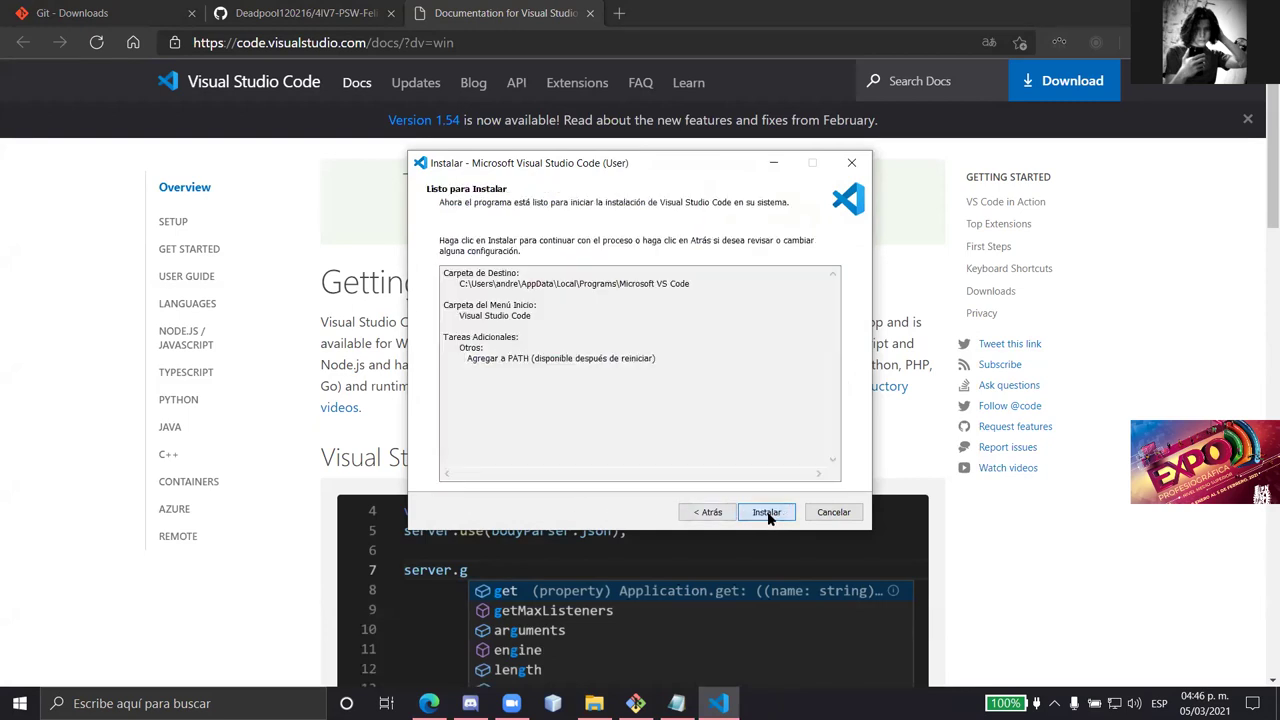
pyautogui.click(766, 512)
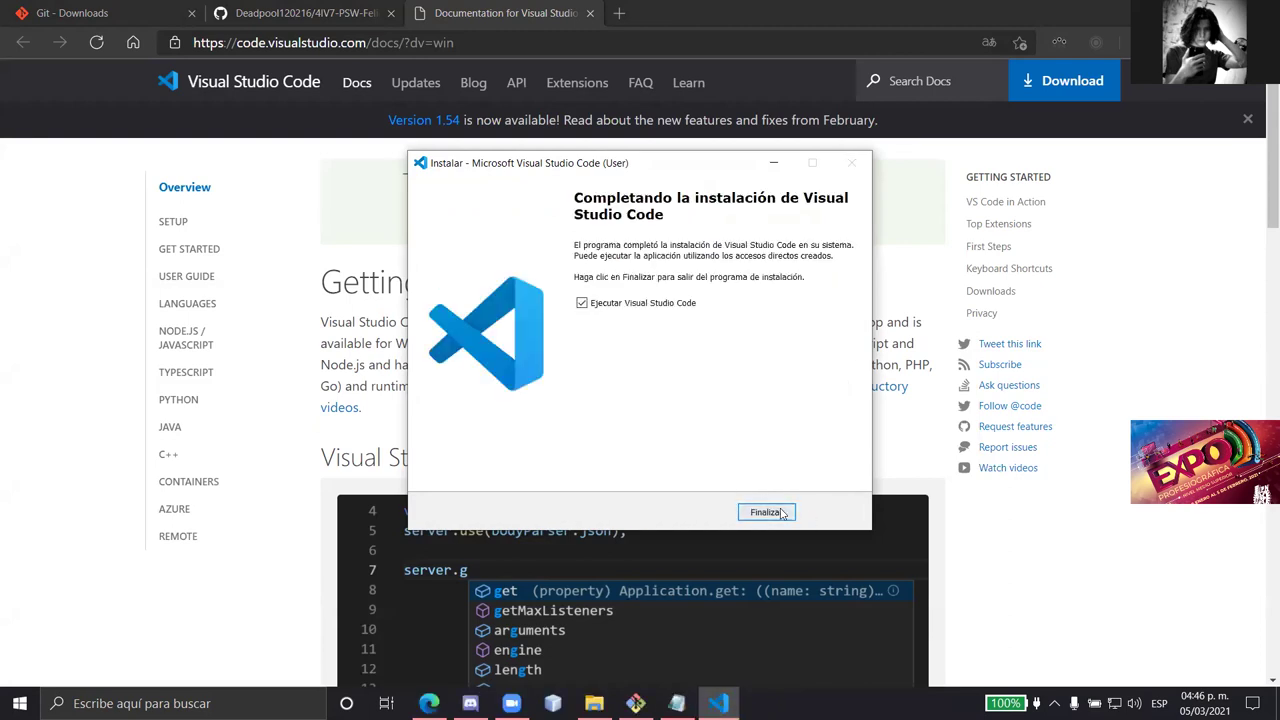
pyautogui.click(789, 513)
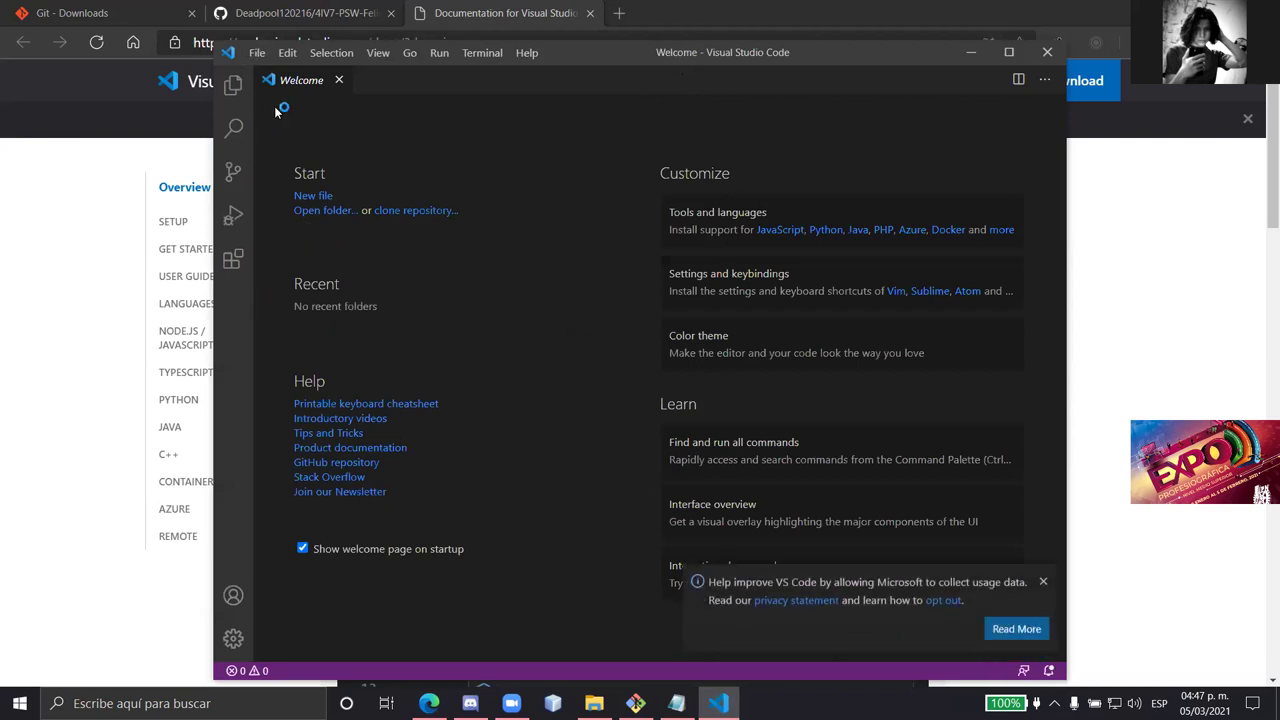
# - Dismiss the usage-data notice and close the VS Code documentation tab in Edge
pyautogui.click(1043, 583)
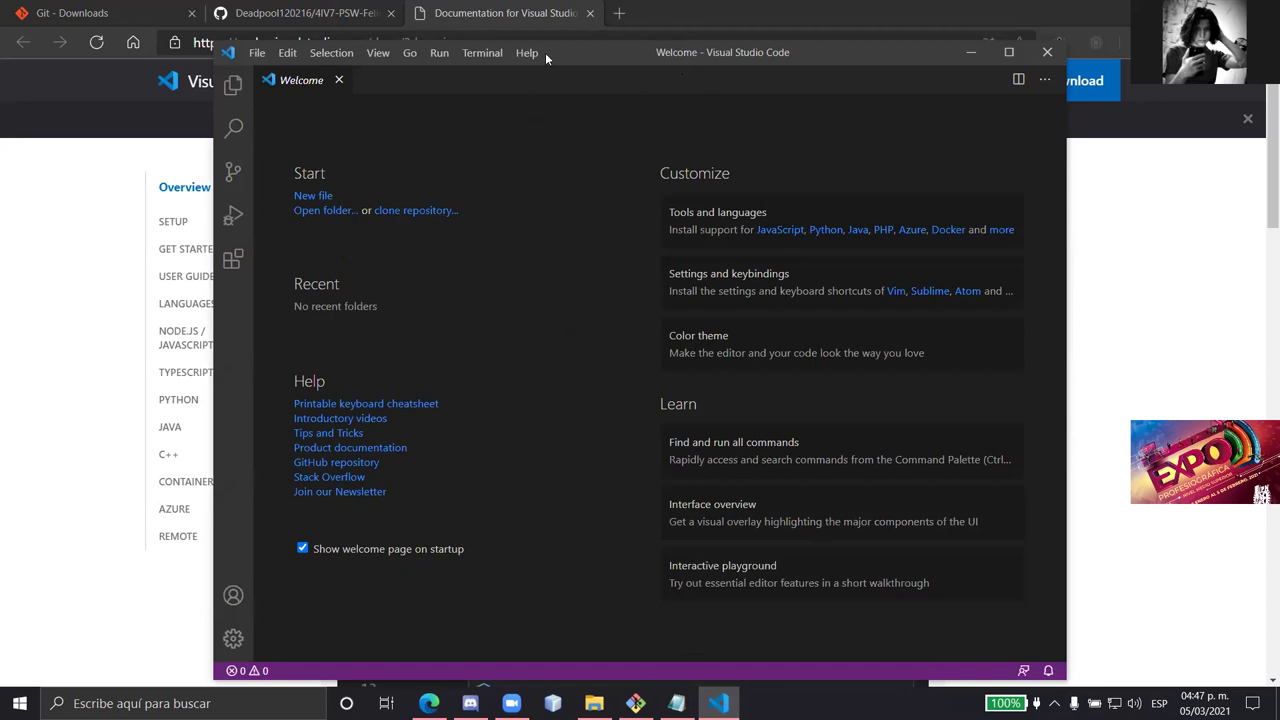
pyautogui.moveTo(545, 52); pyautogui.dragTo(460, 52)
pyautogui.click(591, 13)
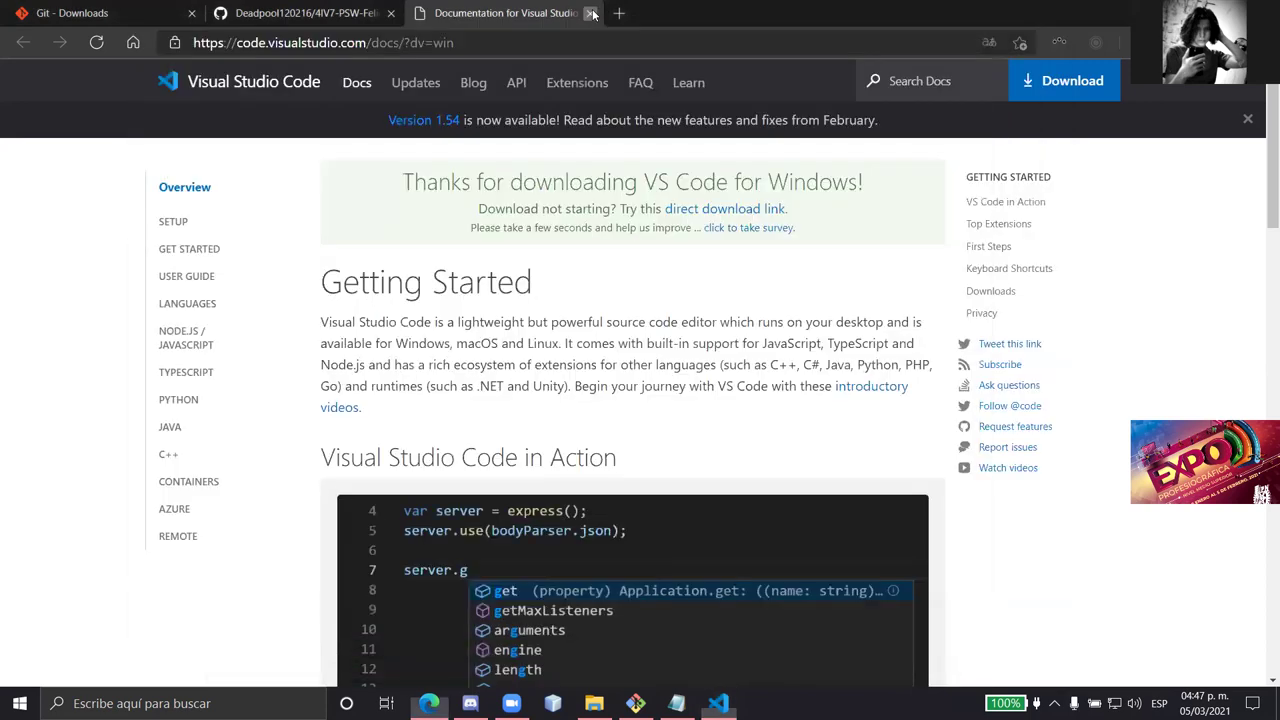
pyautogui.click(591, 13)
# - Maximize the VS Code window and show the Extensions list in the side bar
pyautogui.click(718, 703)
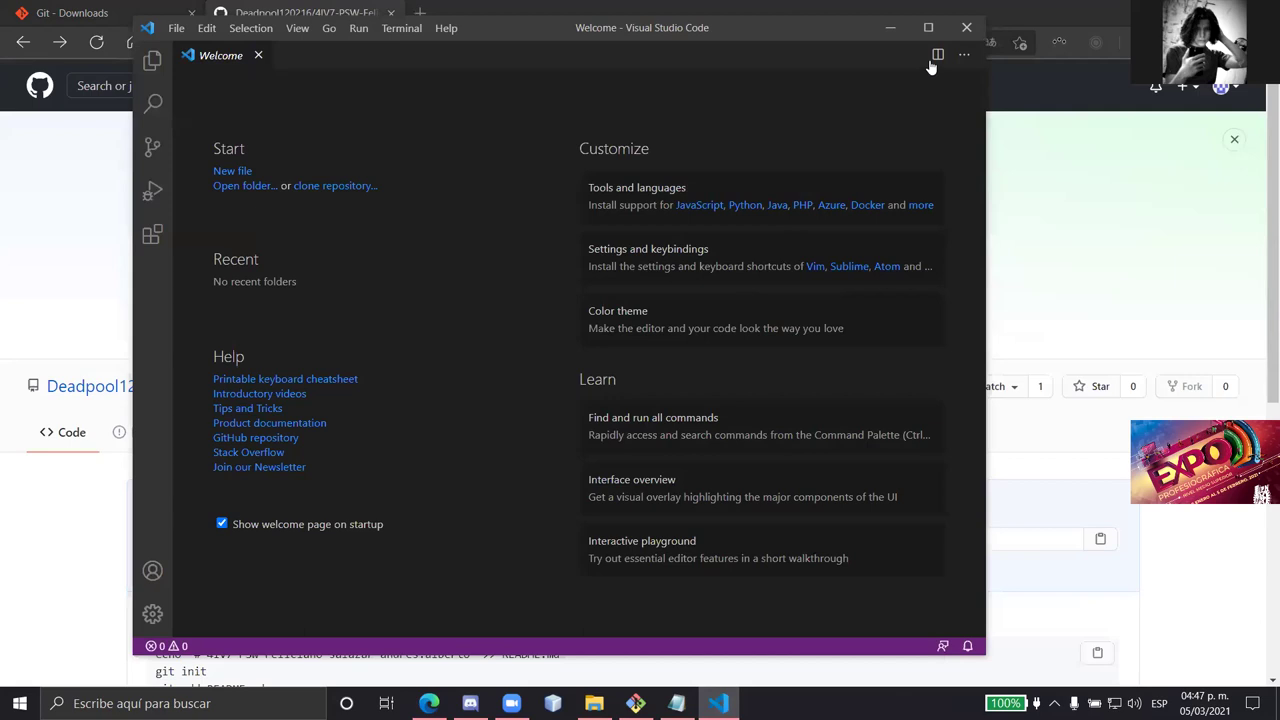
pyautogui.click(928, 27)
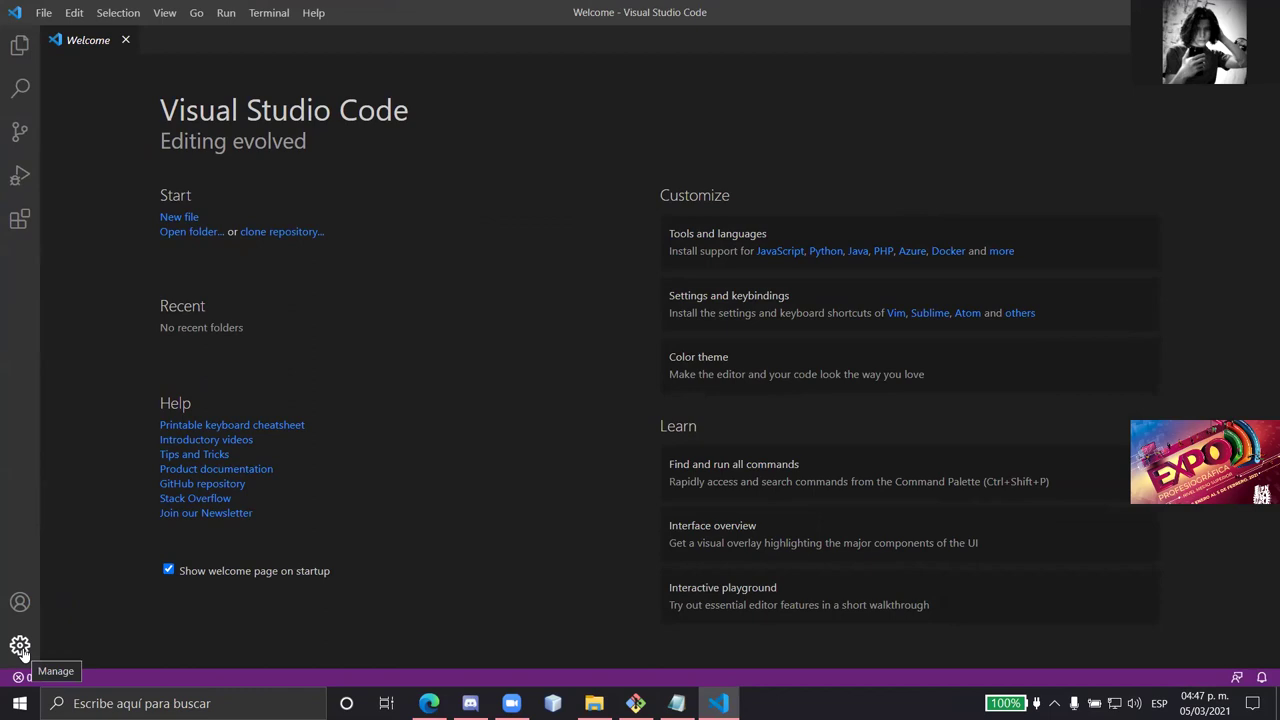
pyautogui.click(20, 222)
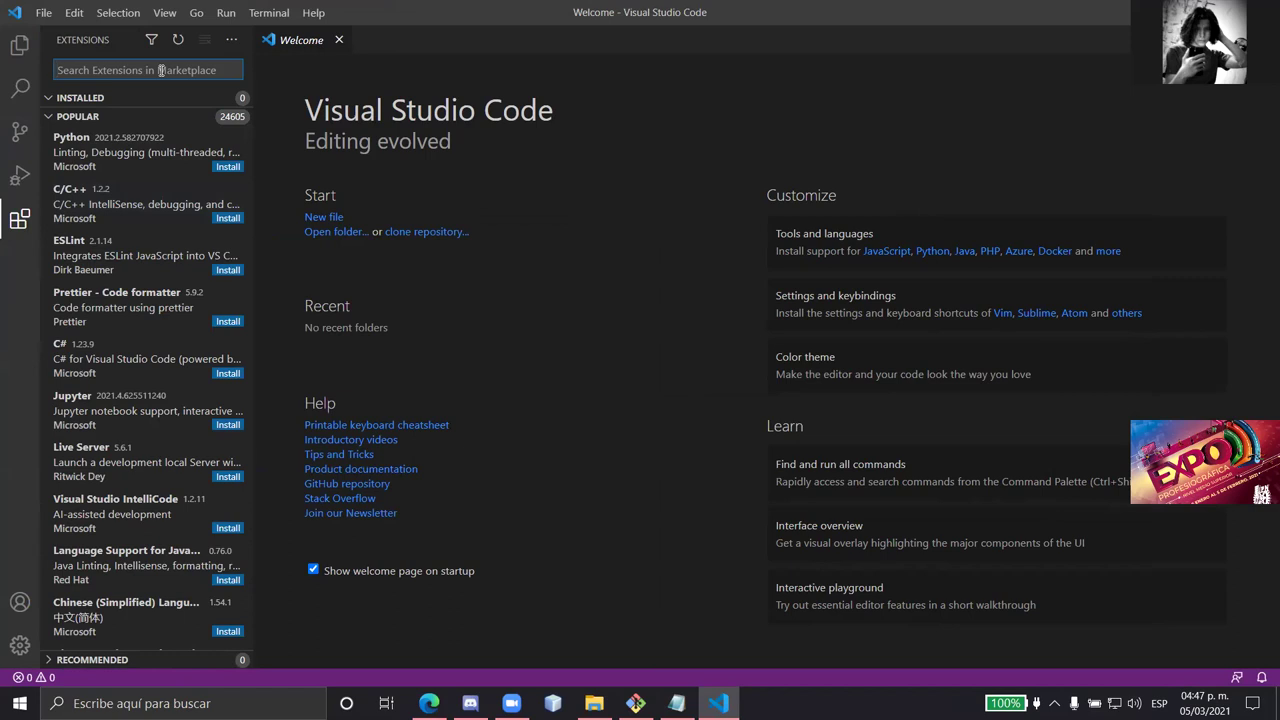
# - Search 'span', install the Spanish Language Pack, and restart VS Code in Spanish
pyautogui.write('span')
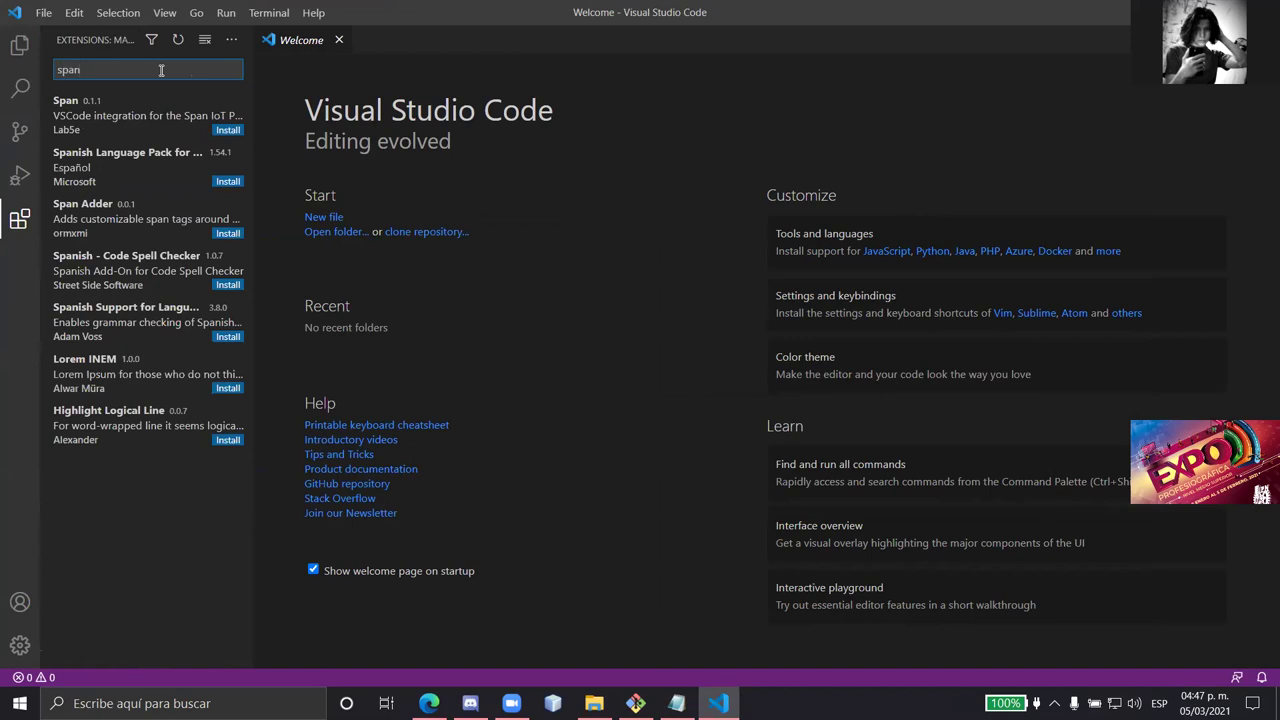
pyautogui.click(169, 166)
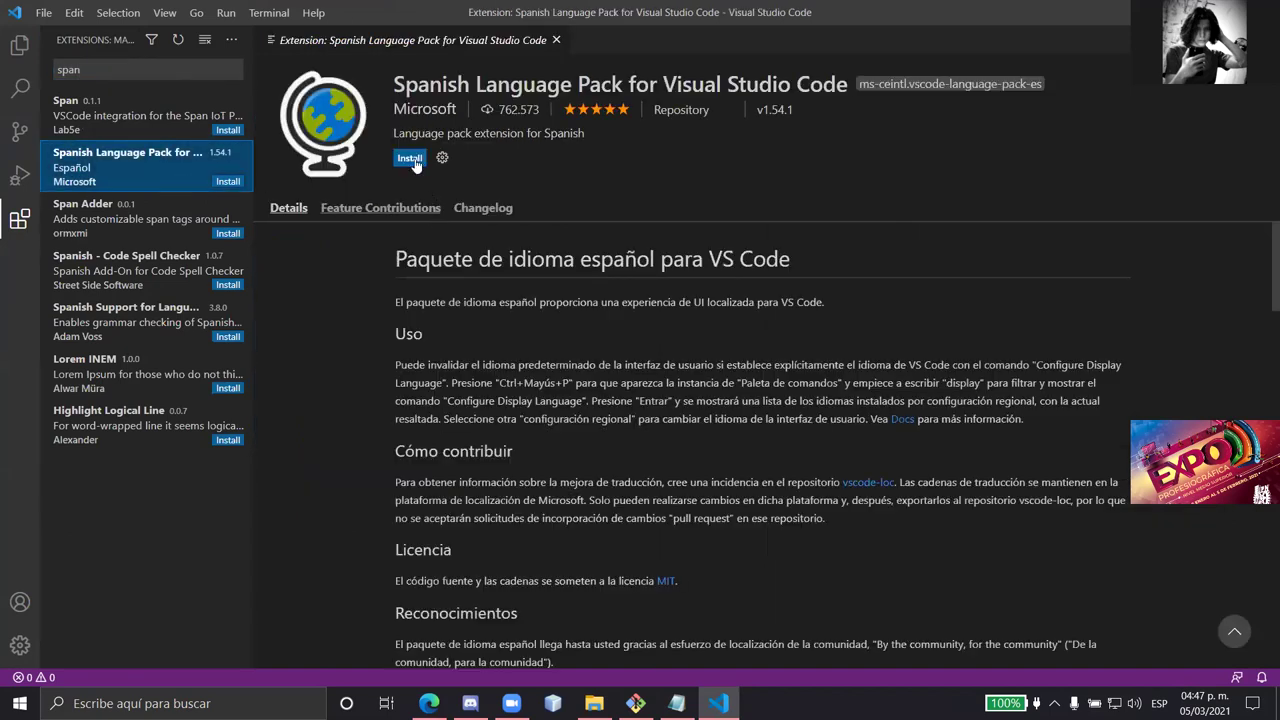
pyautogui.click(410, 159)
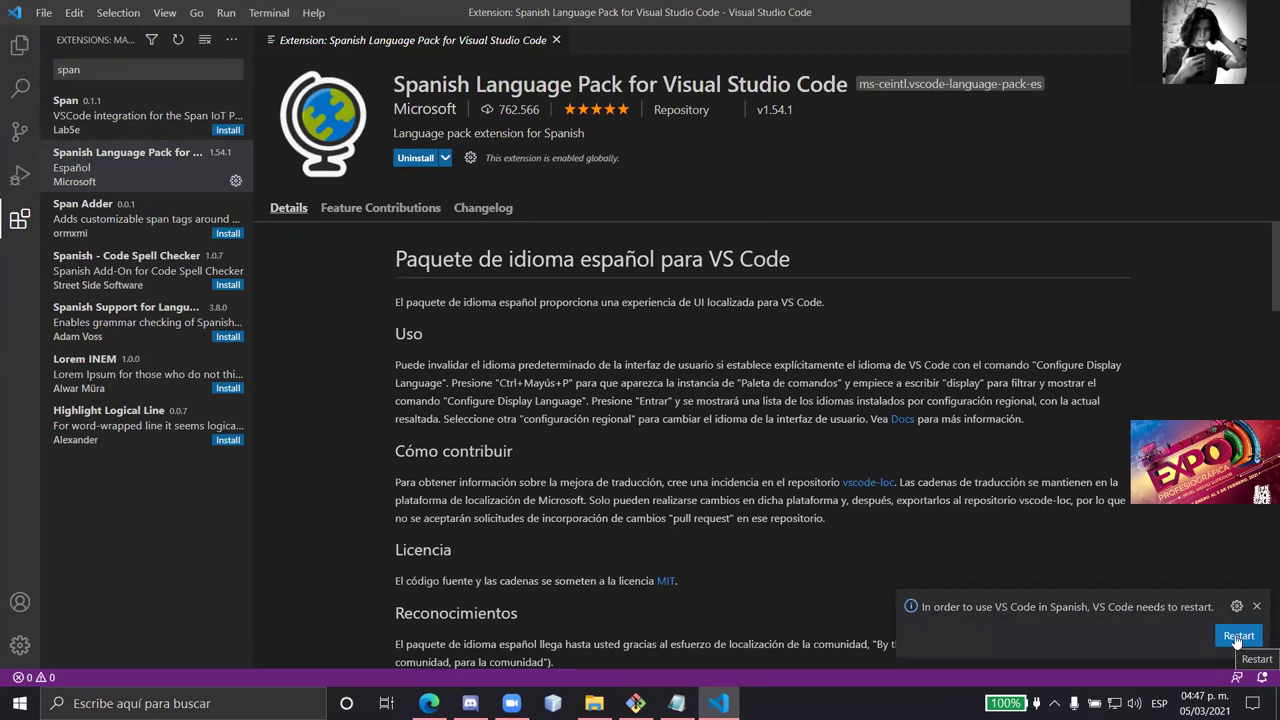
pyautogui.click(1237, 637)
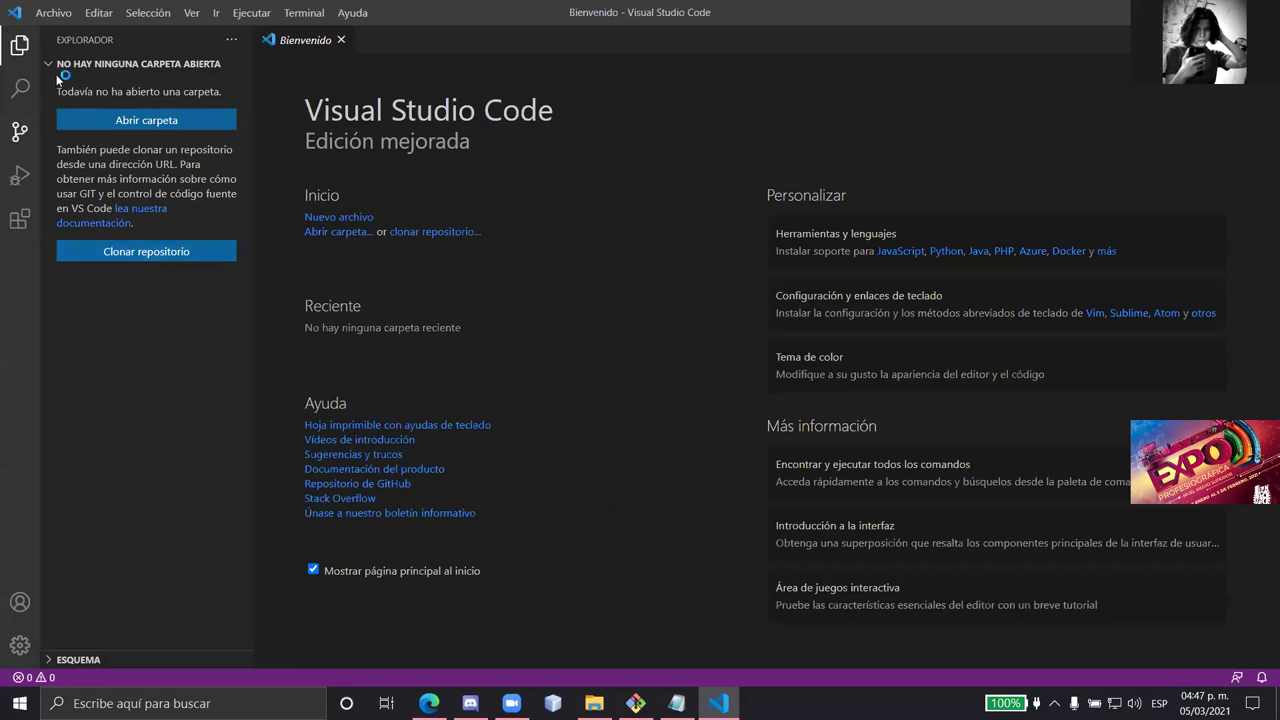
# - Search the marketplace for 'high' and install the Color Highlight extension
pyautogui.click(20, 219)
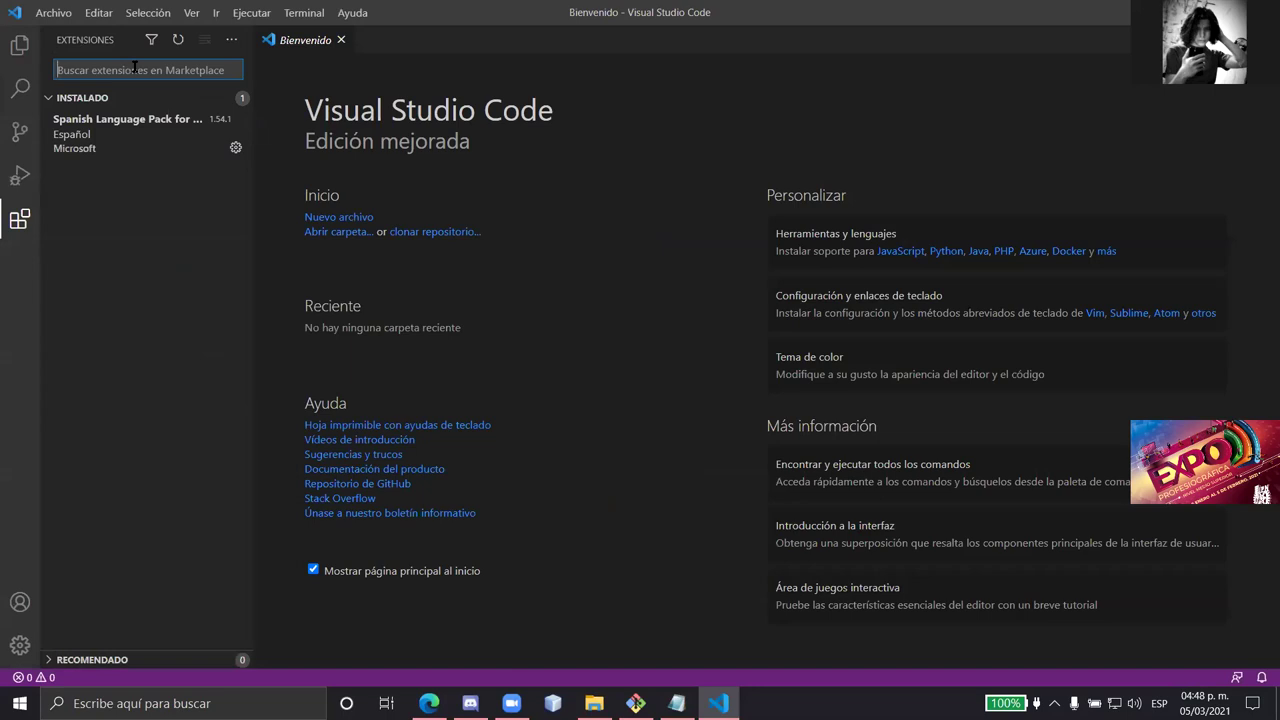
pyautogui.write('high')
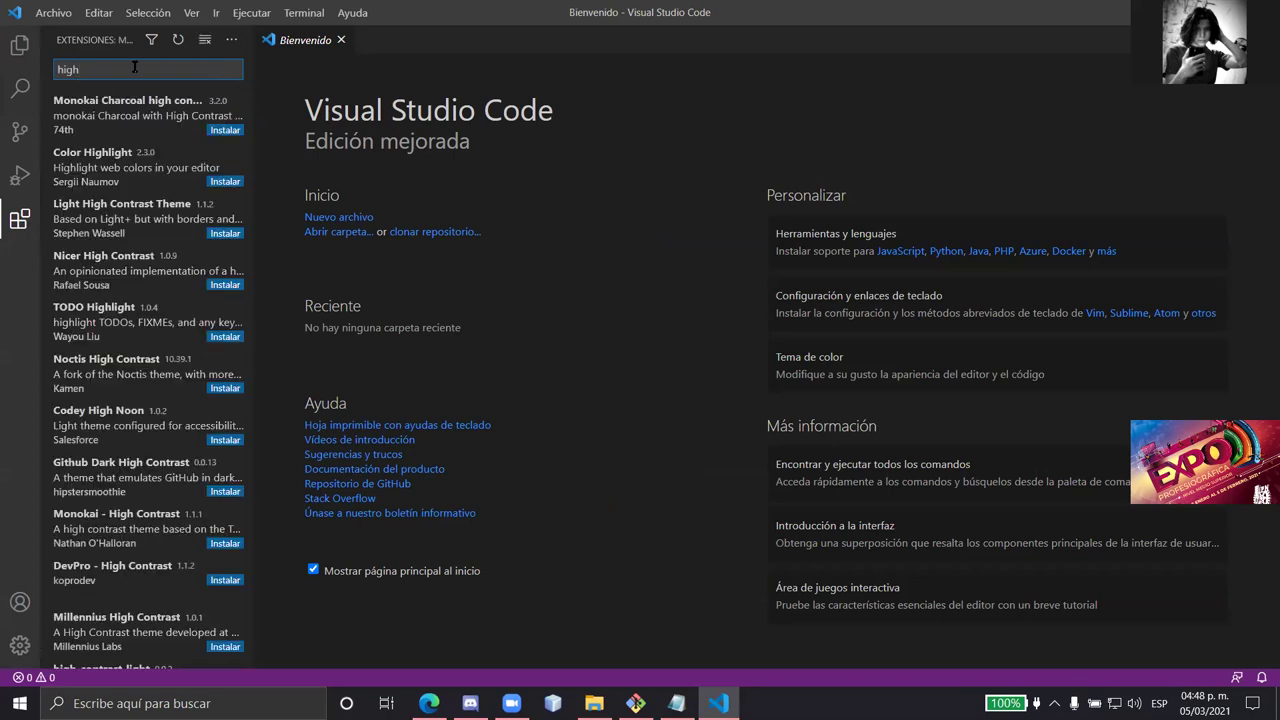
pyautogui.click(170, 165)
pyautogui.click(412, 158)
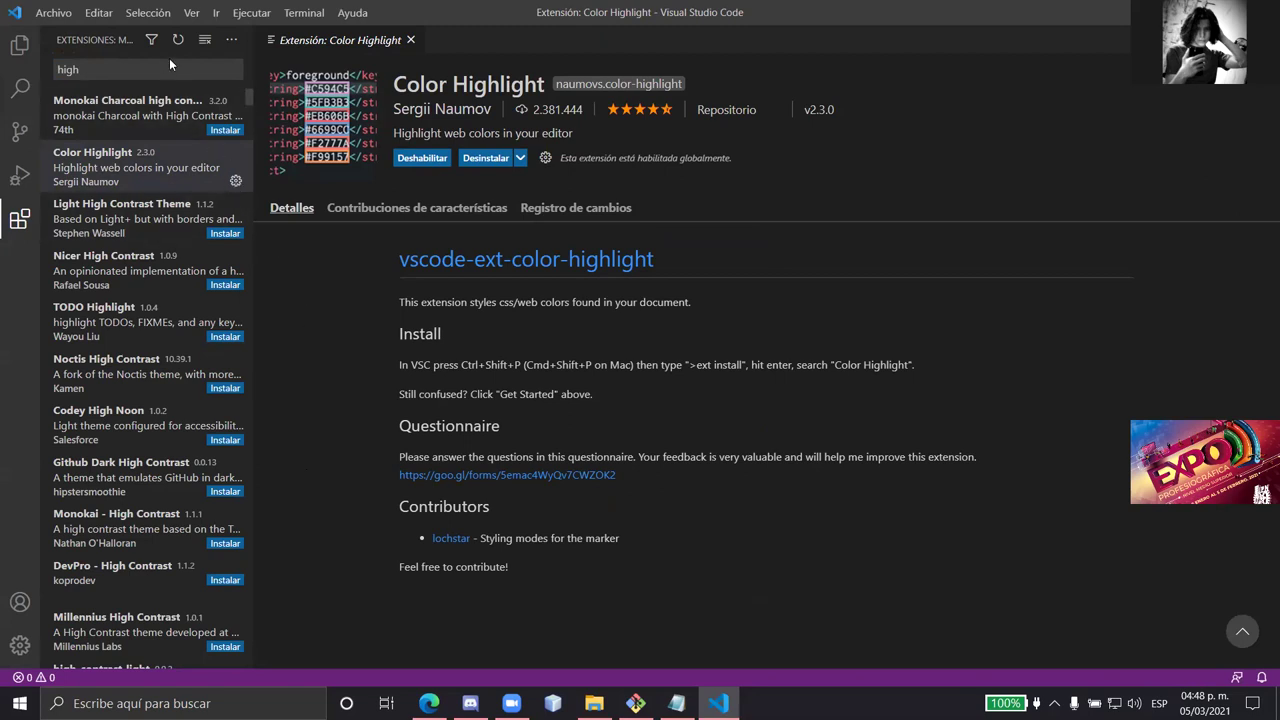
# - Clear the 'high' query and search the marketplace for 'ay' instead
pyautogui.click(142, 72)
pyautogui.press('BackSpace')
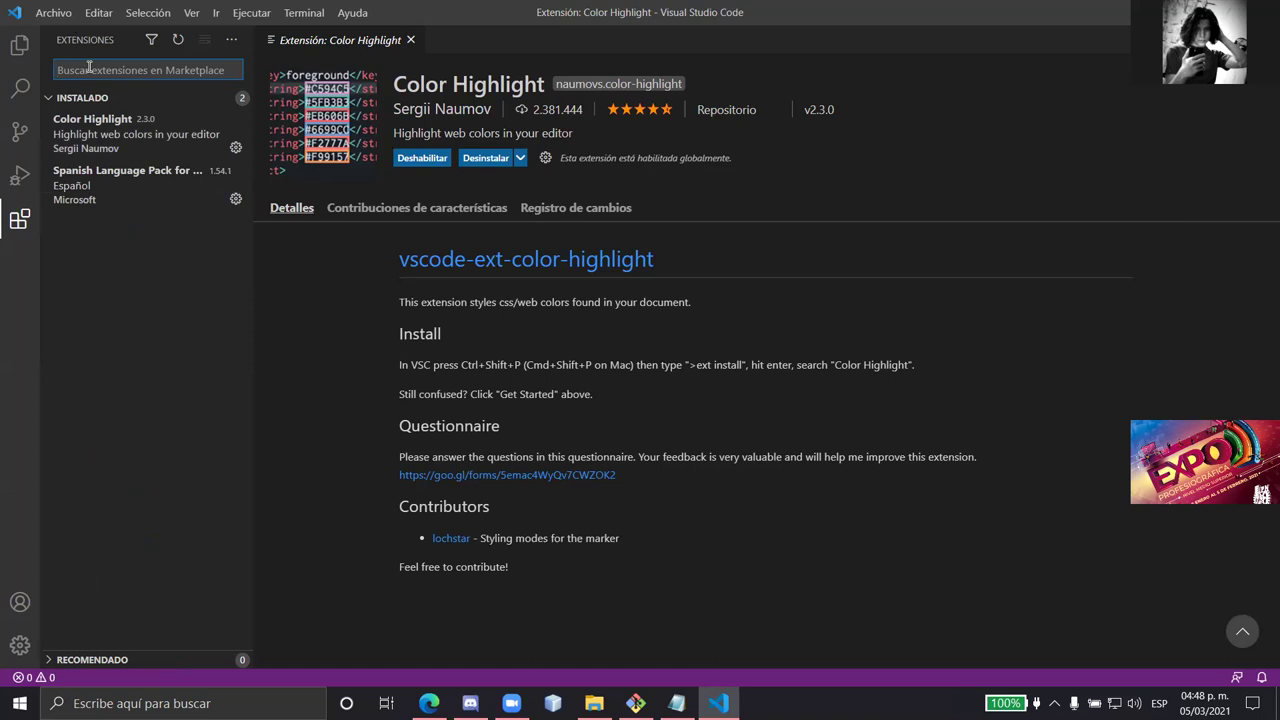
pyautogui.write('ay')
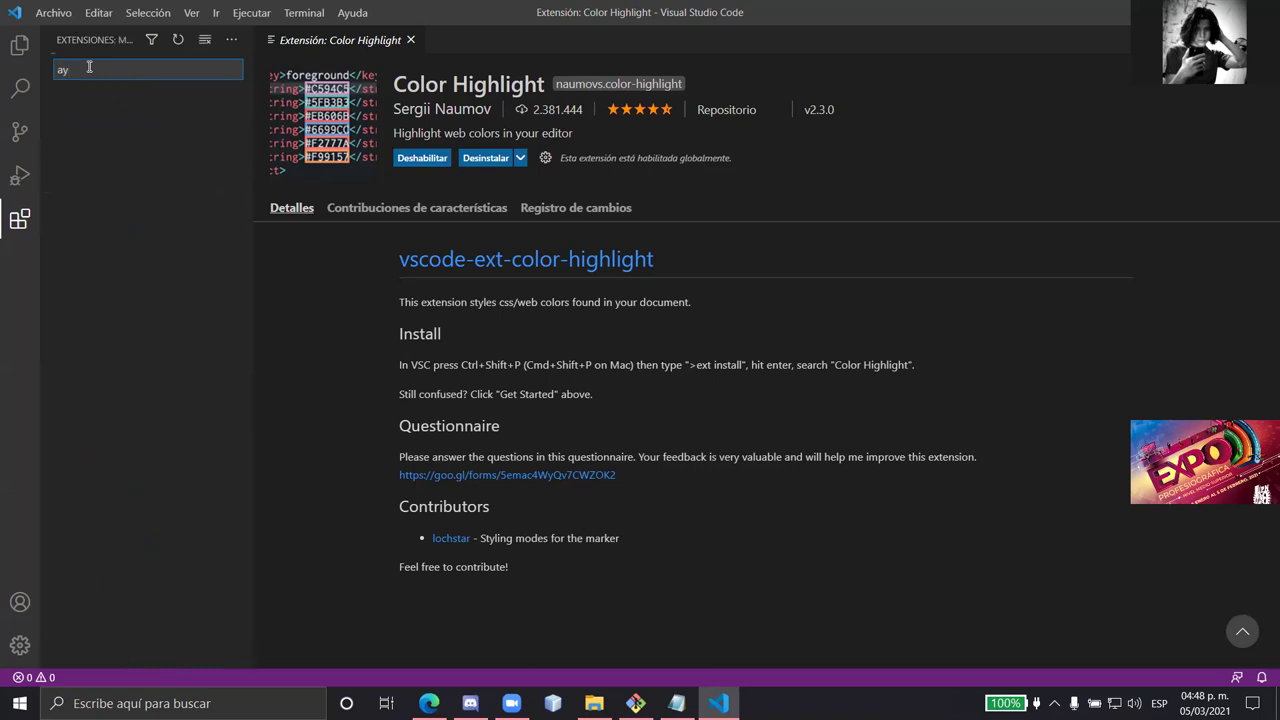
# - Install the Ayu extension, apply one of its dark Ayu colour themes, and return to Explorer
pyautogui.click(101, 93)
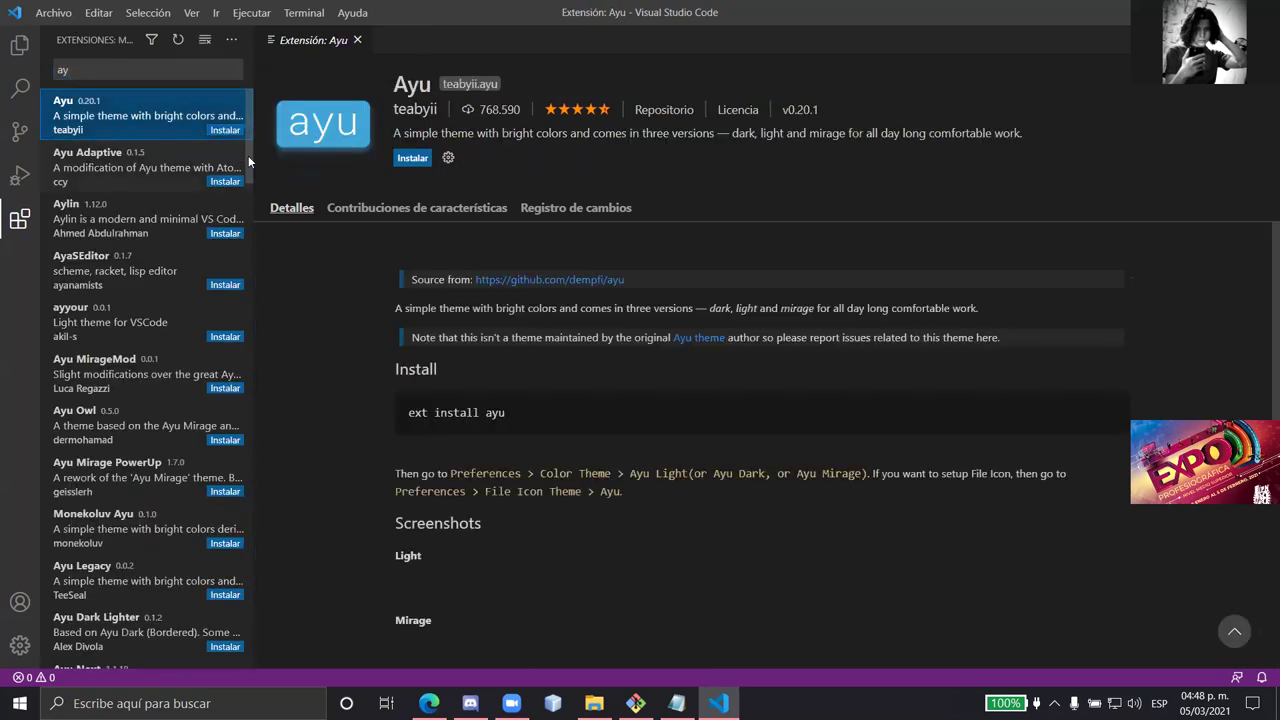
pyautogui.click(412, 158)
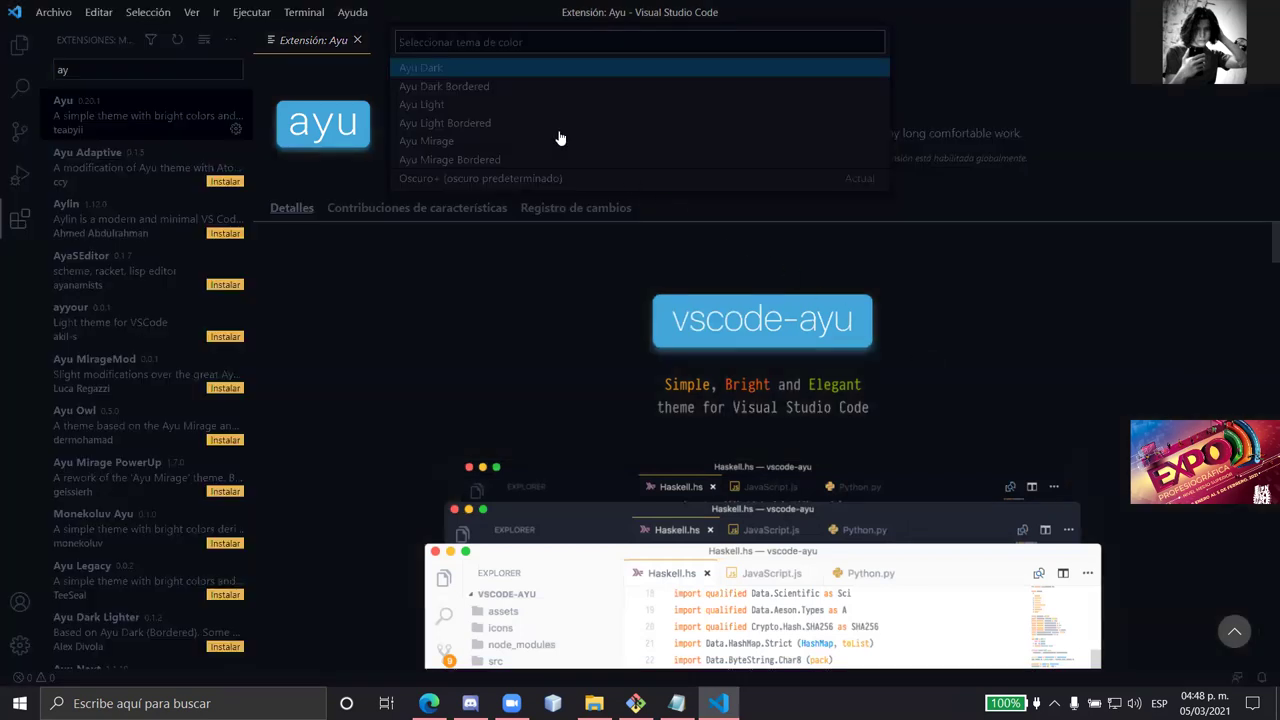
pyautogui.click(506, 78)
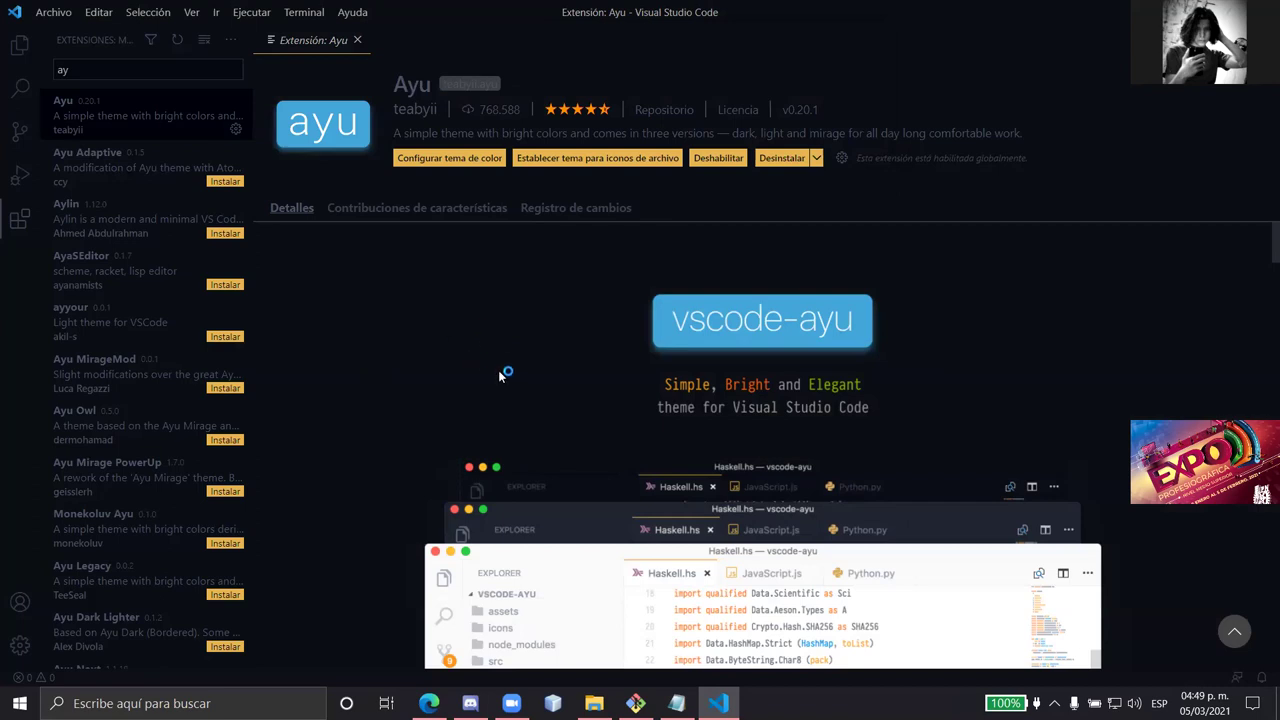
pyautogui.scroll(-1, 245, 300)
pyautogui.scroll(1, 190, 210)
pyautogui.click(22, 46)
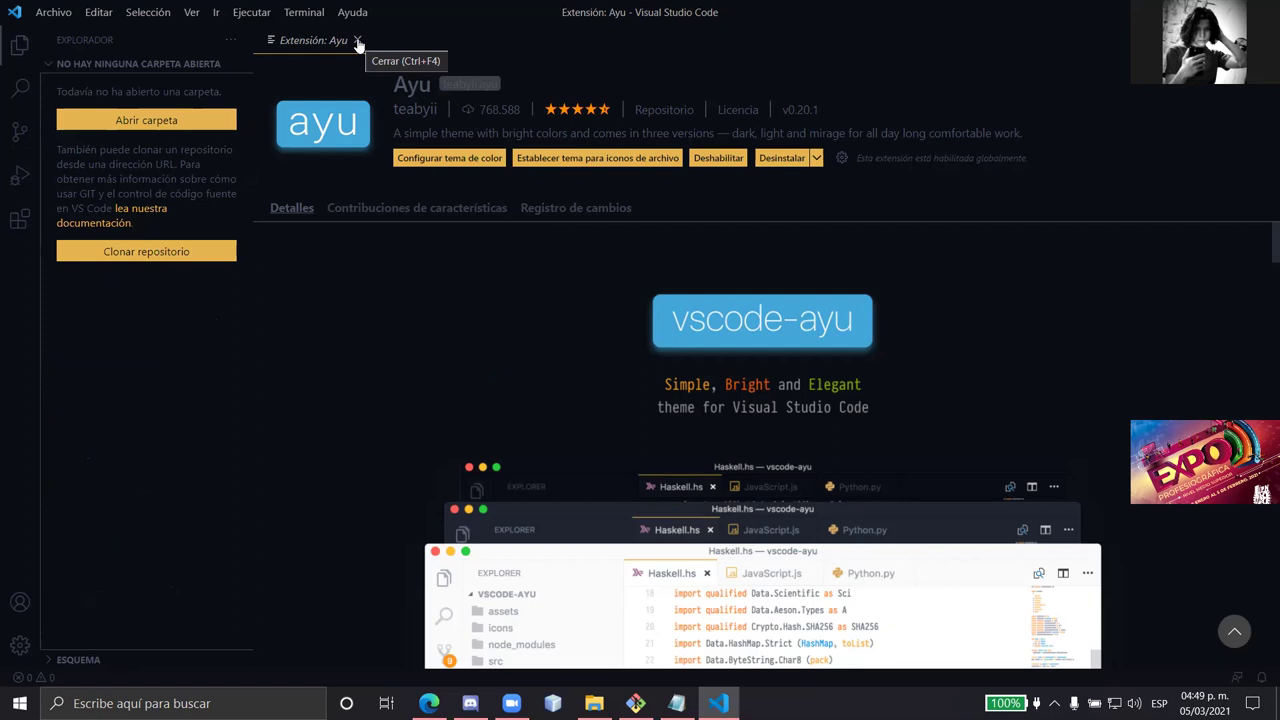
# - Close the Ayu extension tab, toggle the PowerShell terminal open and shut, then open the command palette
pyautogui.click(357, 41)
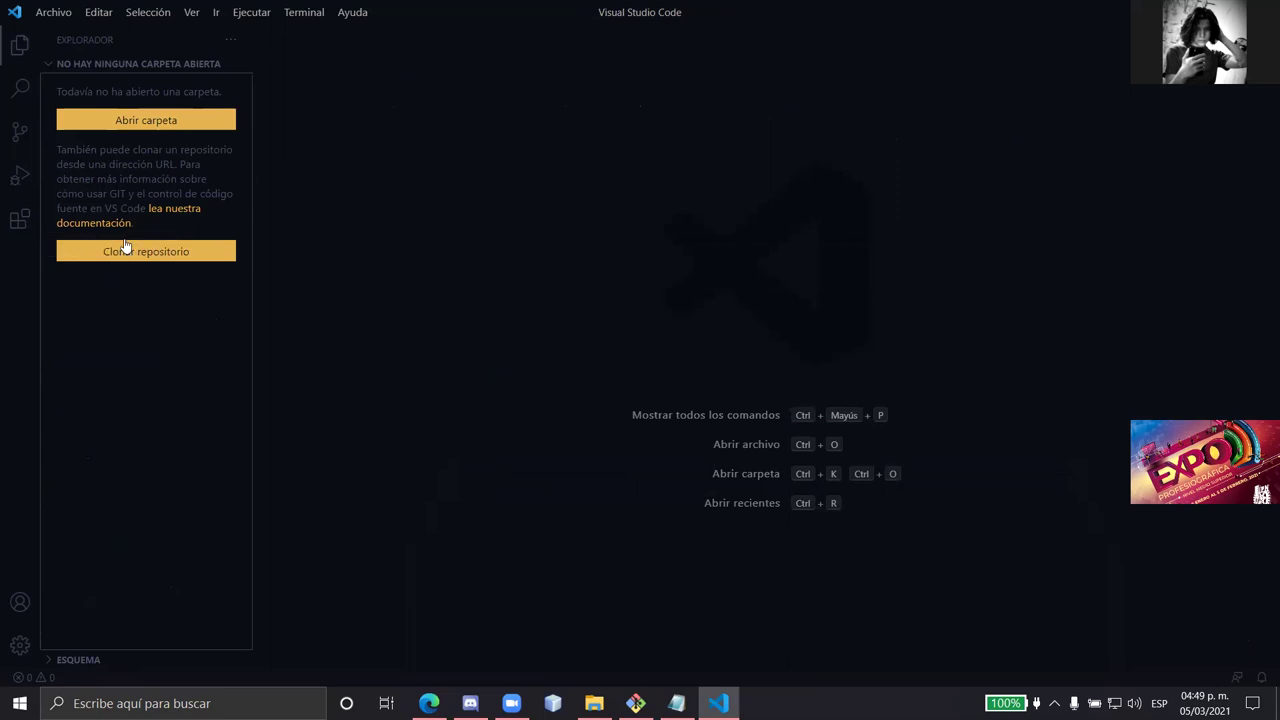
pyautogui.hotkey('ctrl', '`')
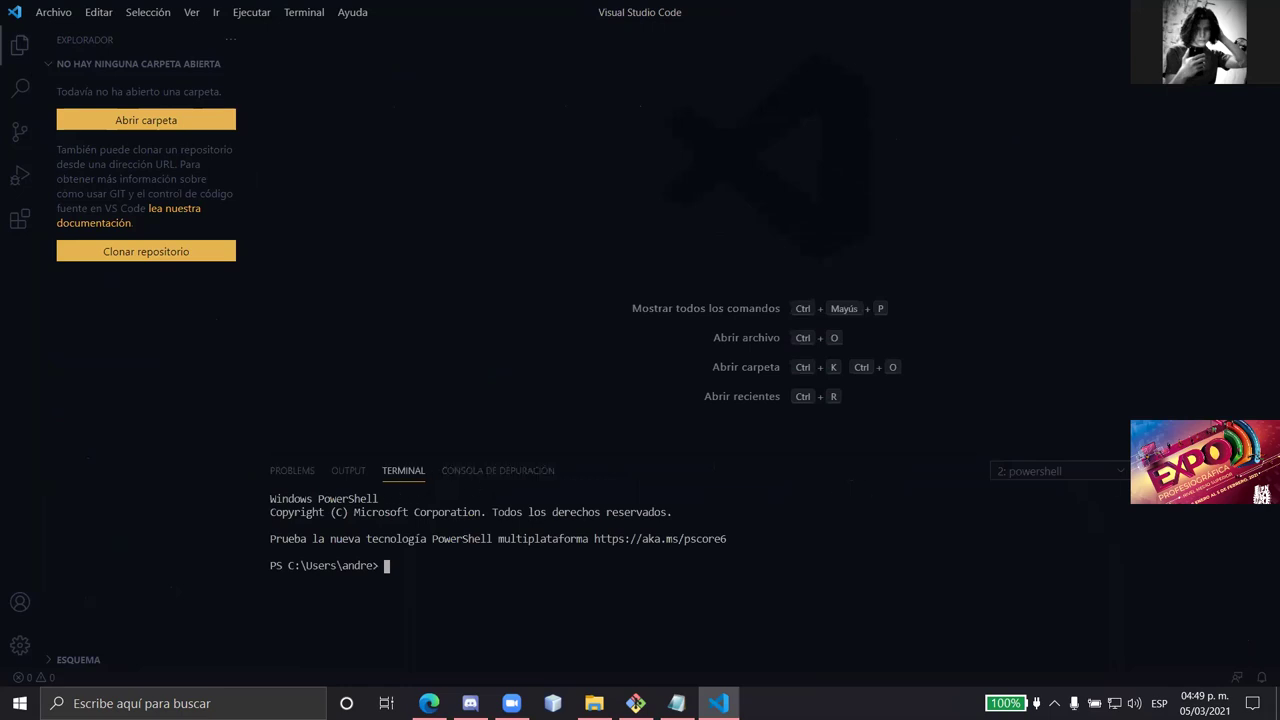
pyautogui.hotkey('ctrl', '`')
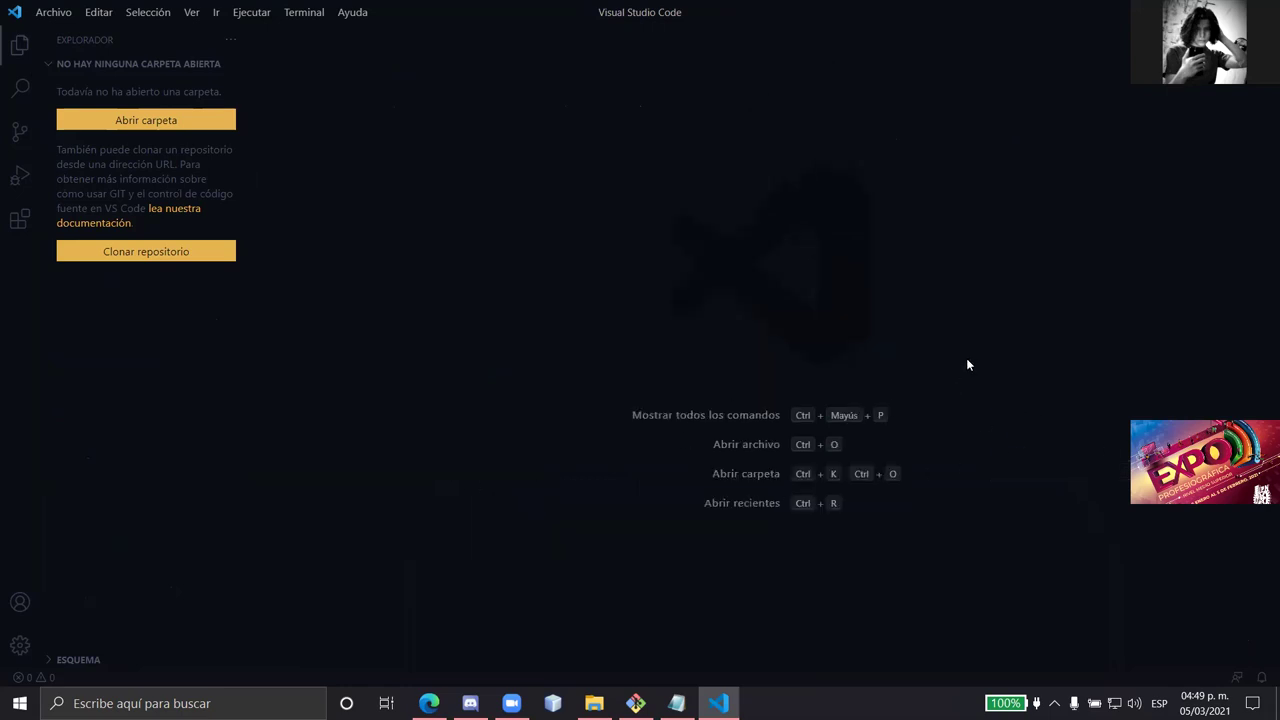
pyautogui.hotkey('ctrl', 'shift', 'p')
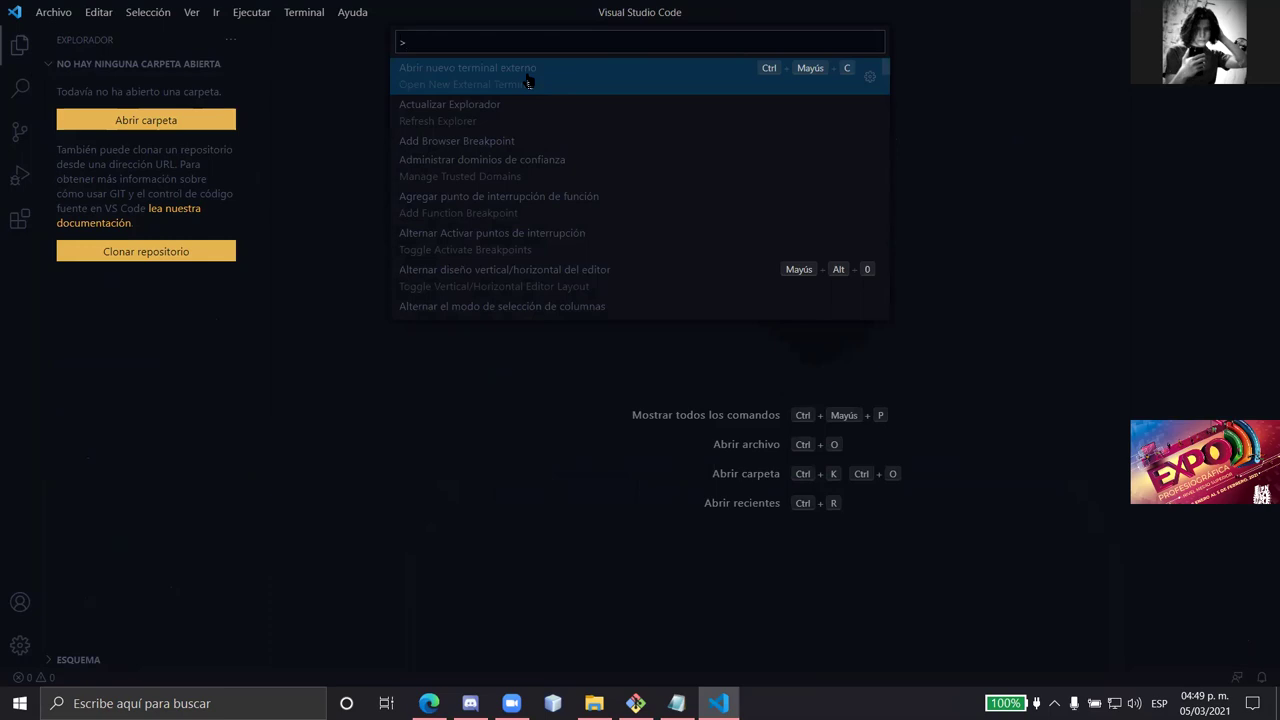
# - Run 'Generar el tema de color desde la configuración actual', review Untitled-1, and close it with No guardar
pyautogui.write('te')
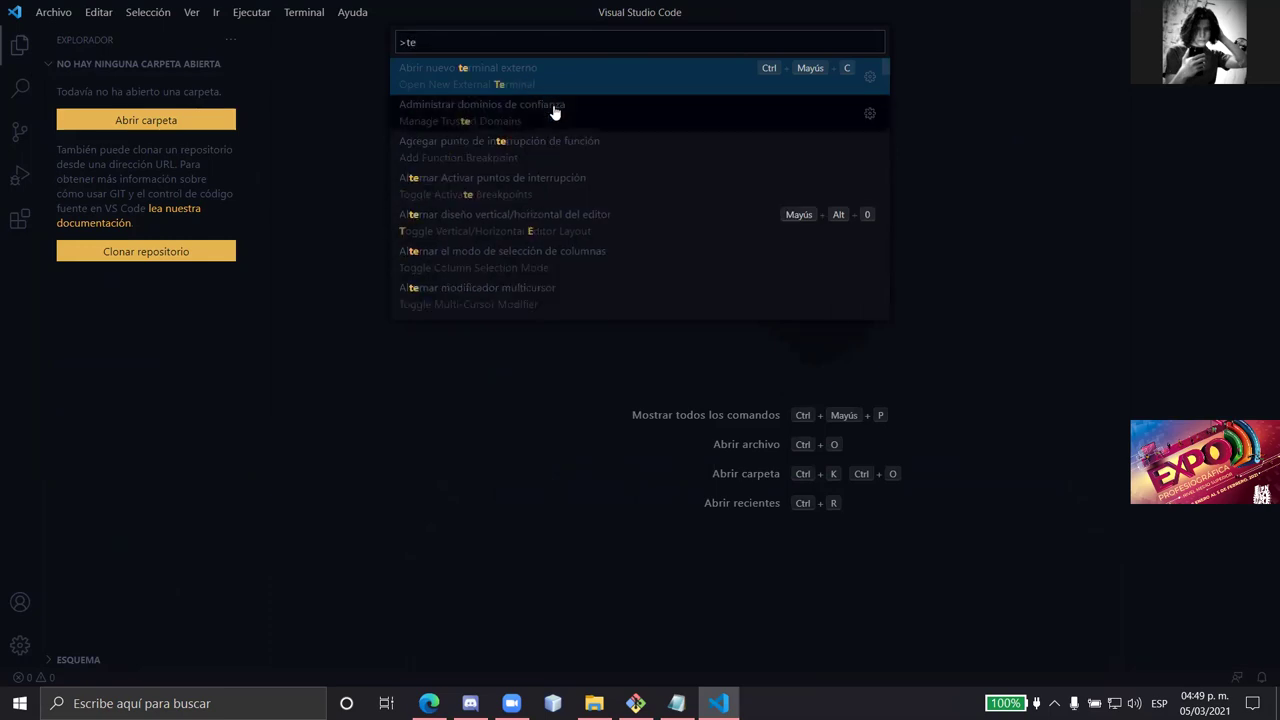
pyautogui.write('ma')
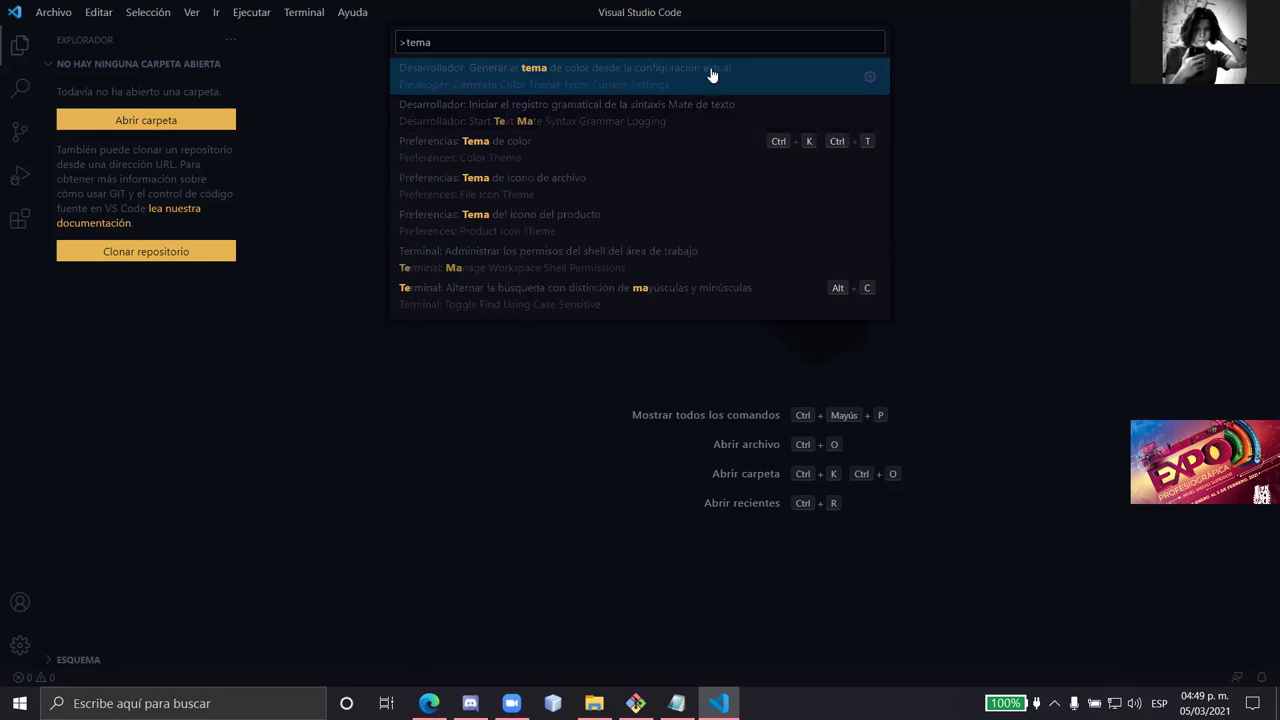
pyautogui.click(650, 70)
pyautogui.scroll(-3, 773, 213)
pyautogui.scroll(3, 850, 140)
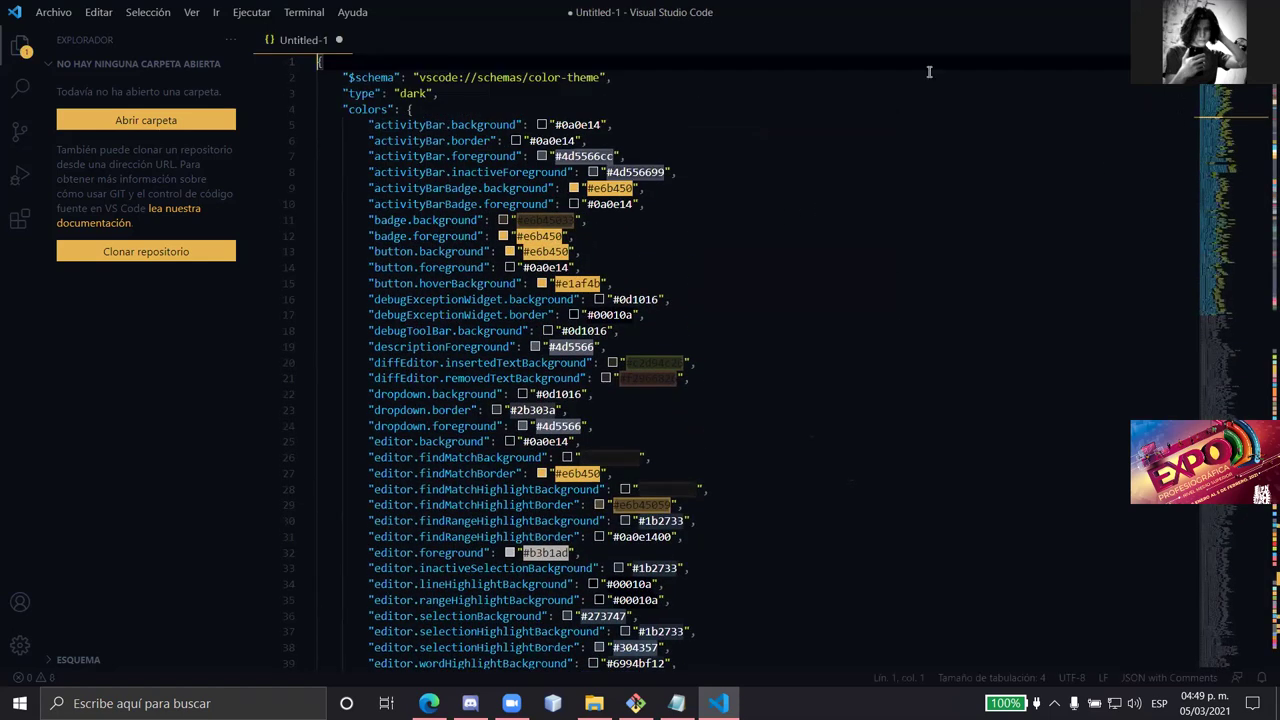
pyautogui.click(339, 41)
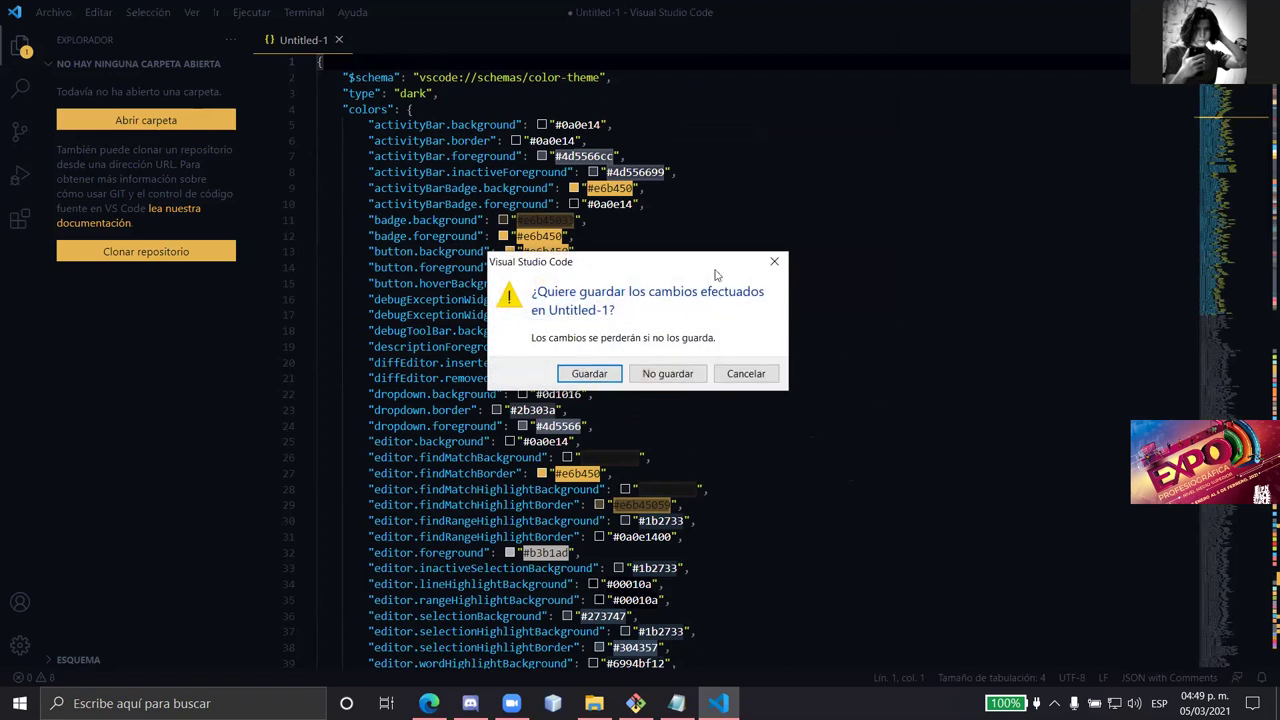
pyautogui.click(667, 374)
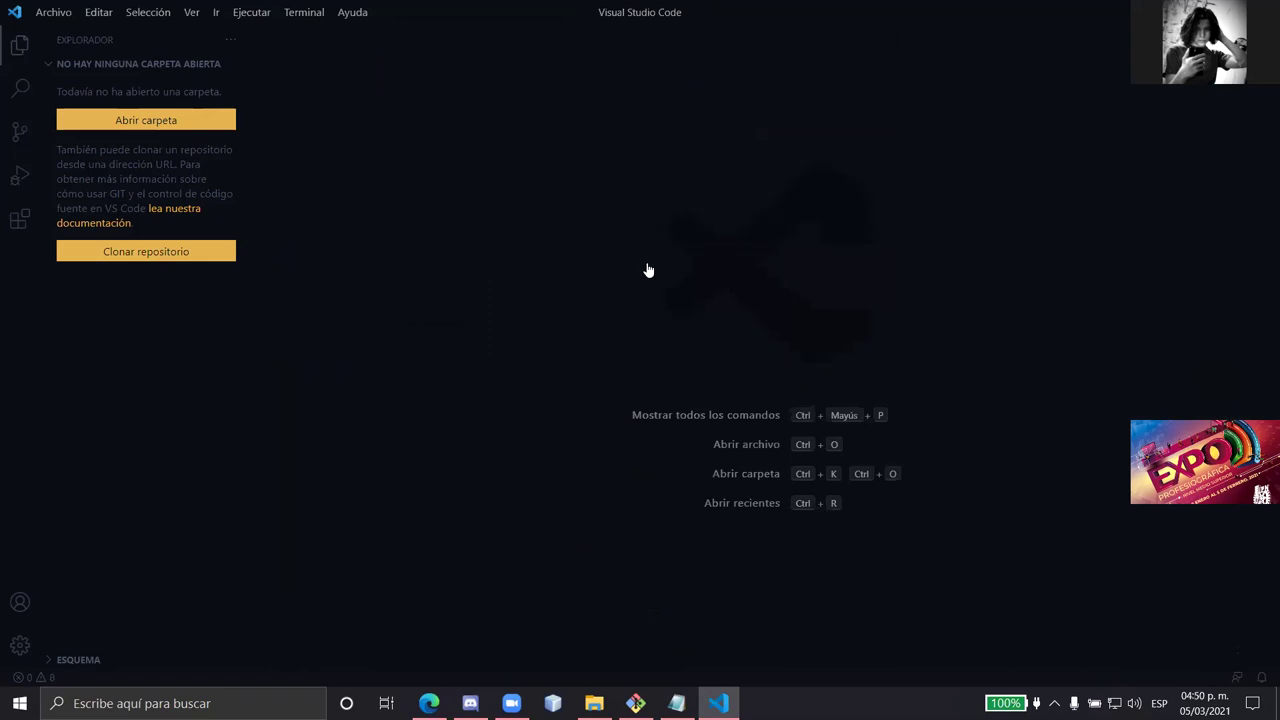
# - In the command palette, try the queries 'configuración de' and 'aparienc', then clear the query
pyautogui.hotkey('ctrl', 'shift', 'p')
pyautogui.write('c')
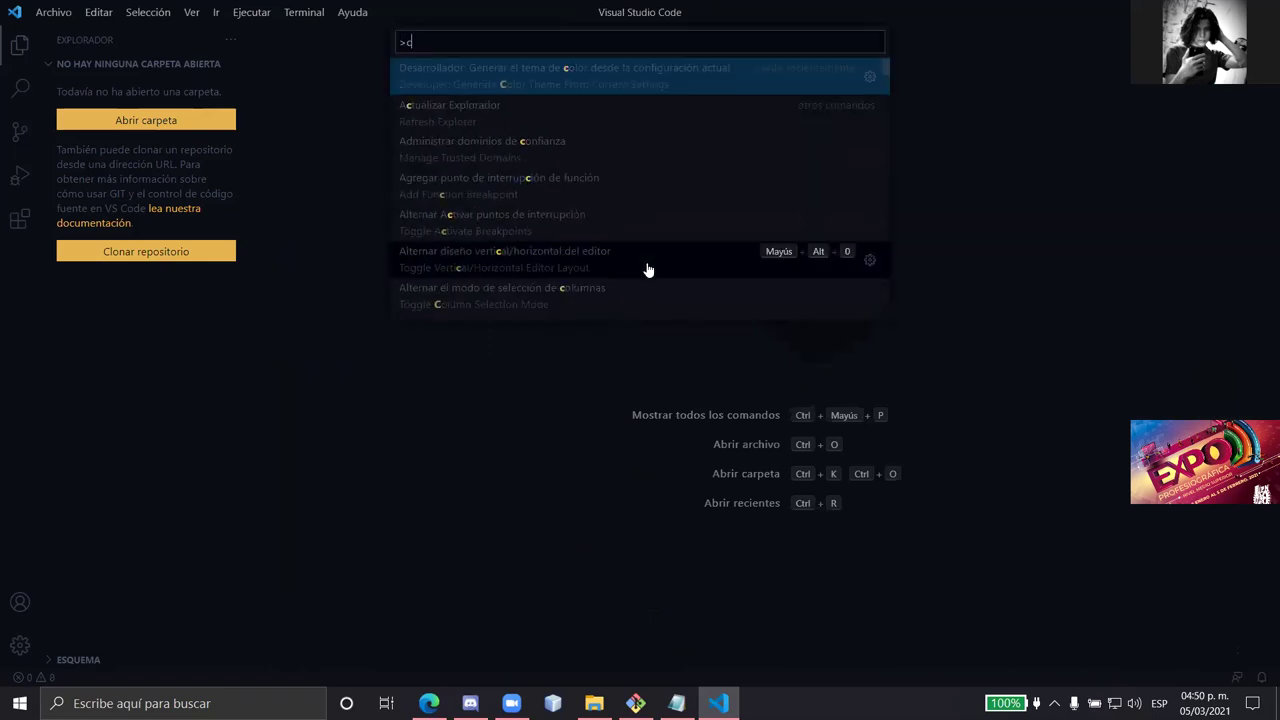
pyautogui.write('onfig')
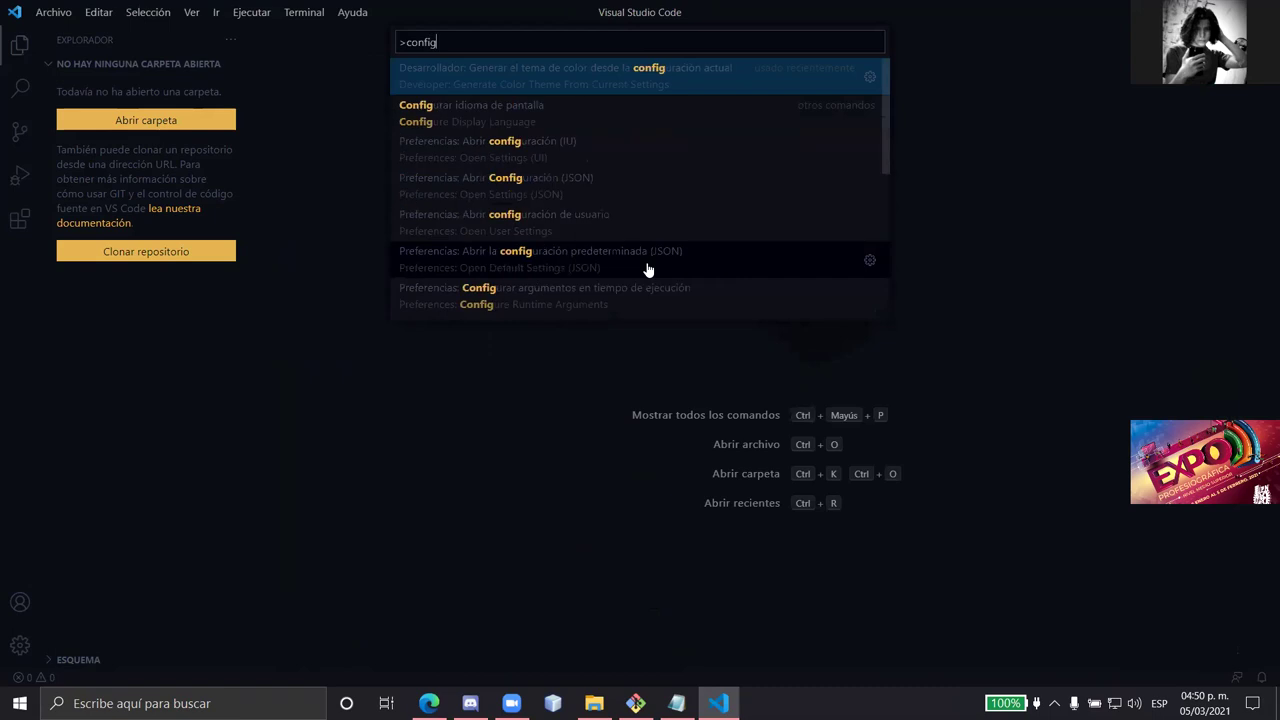
pyautogui.write('uración de')
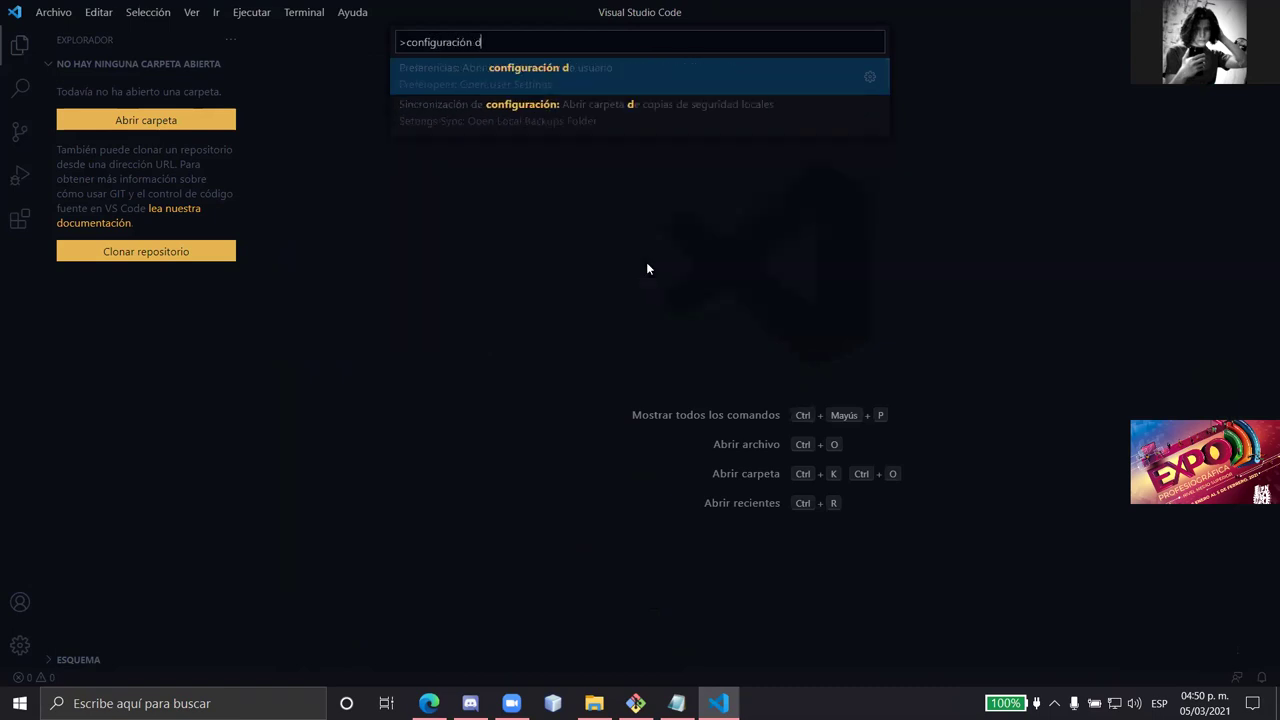
pyautogui.press('BackSpace')
pyautogui.press('BackSpace')
pyautogui.press('BackSpace')
pyautogui.press('BackSpace')
pyautogui.press('BackSpace')
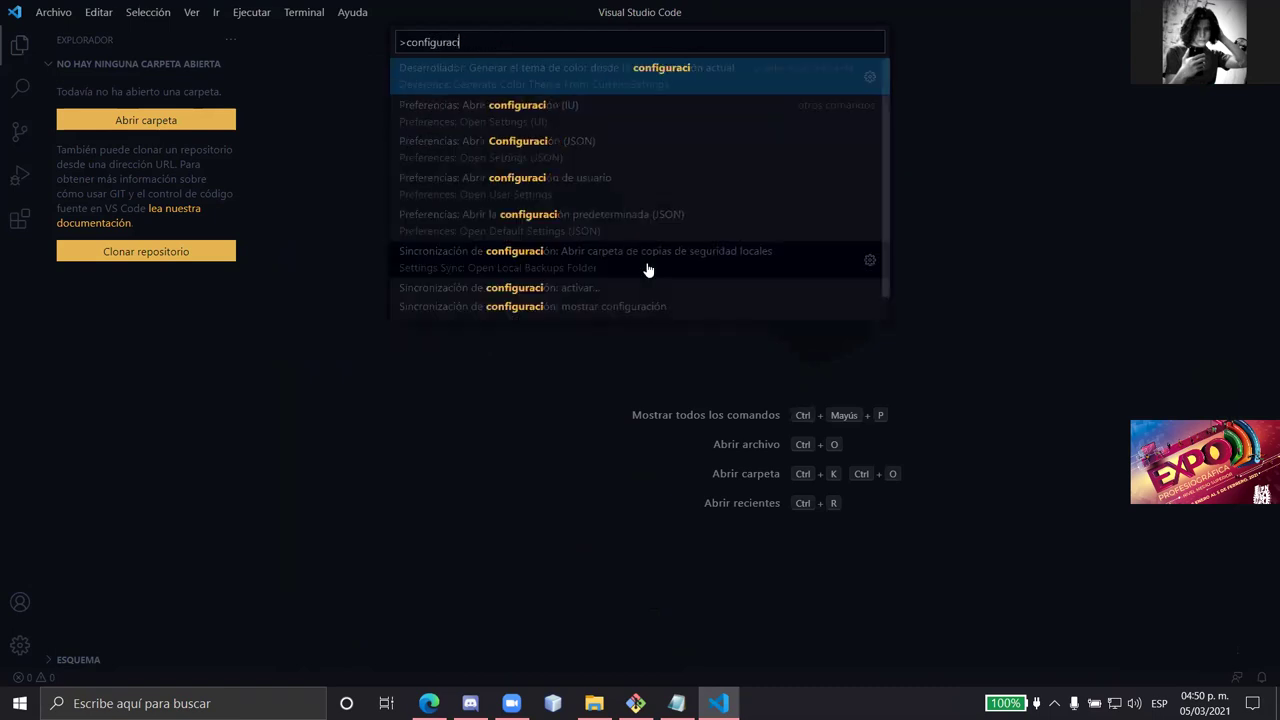
pyautogui.write('on d etema')
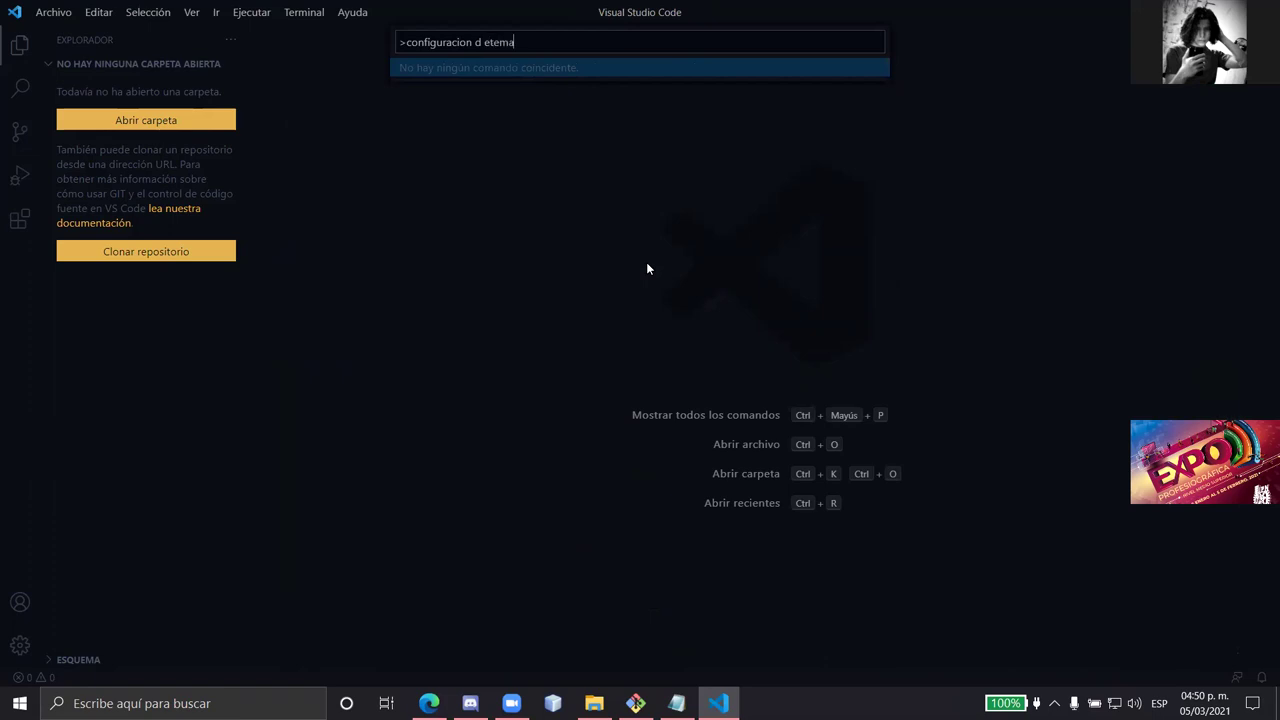
pyautogui.press('BackSpace')
pyautogui.press('BackSpace')
pyautogui.press('BackSpace')
pyautogui.press('BackSpace')
pyautogui.press('BackSpace')
pyautogui.press('BackSpace')
pyautogui.press('BackSpace')
pyautogui.press('BackSpace')
pyautogui.press('BackSpace')
pyautogui.press('BackSpace')
pyautogui.press('BackSpace')
pyautogui.press('BackSpace')
pyautogui.press('BackSpace')
pyautogui.press('BackSpace')
pyautogui.press('BackSpace')
pyautogui.press('BackSpace')
pyautogui.press('BackSpace')
pyautogui.press('BackSpace')
pyautogui.press('BackSpace')
pyautogui.press('BackSpace')
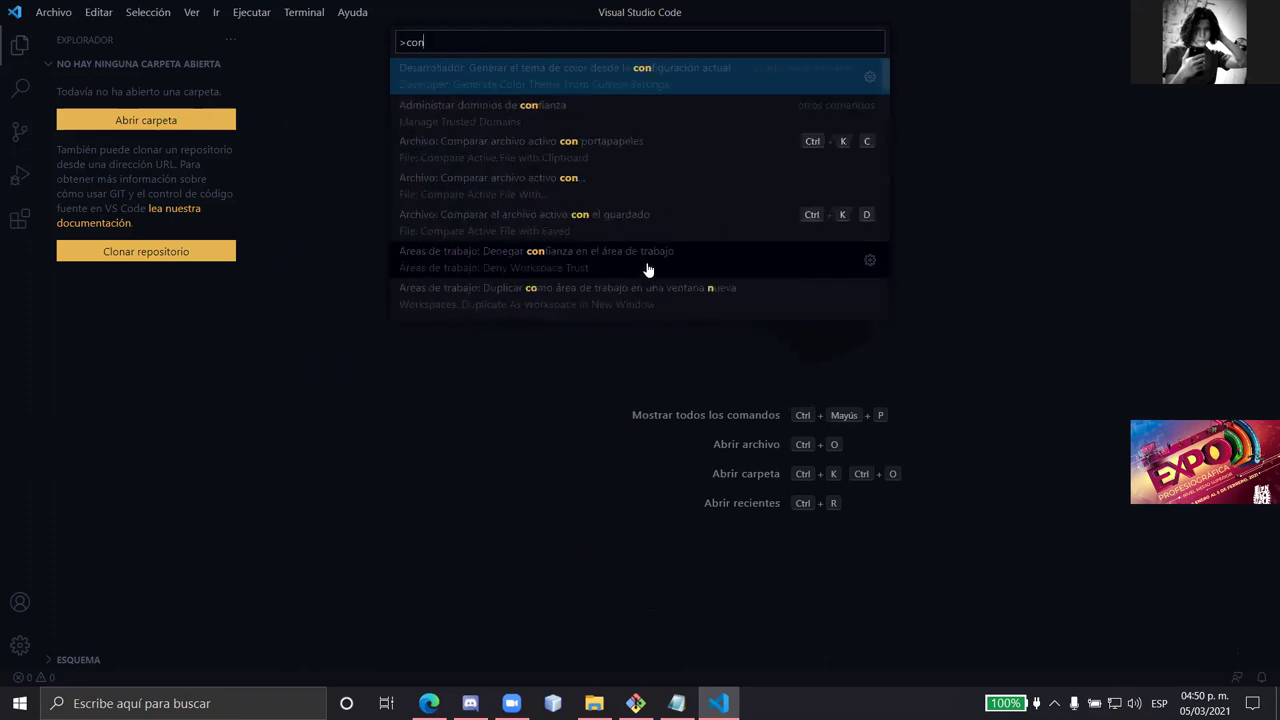
pyautogui.write('apar')
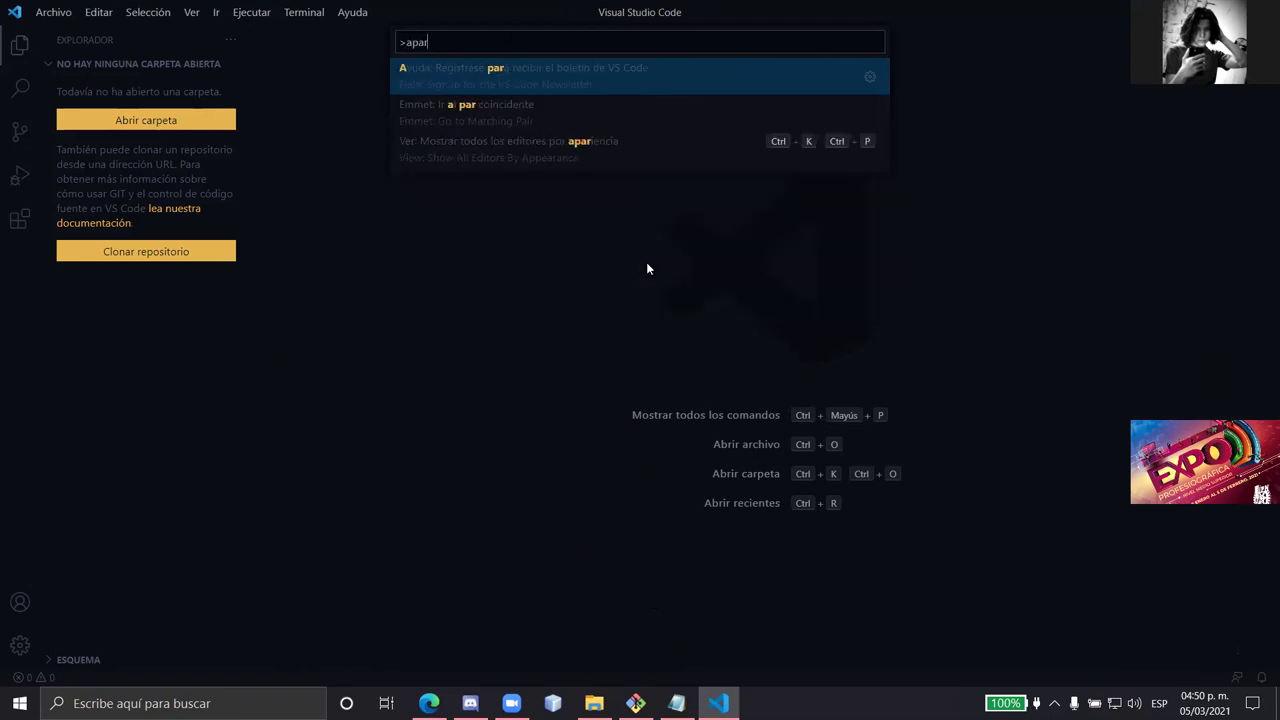
pyautogui.write('ienc')
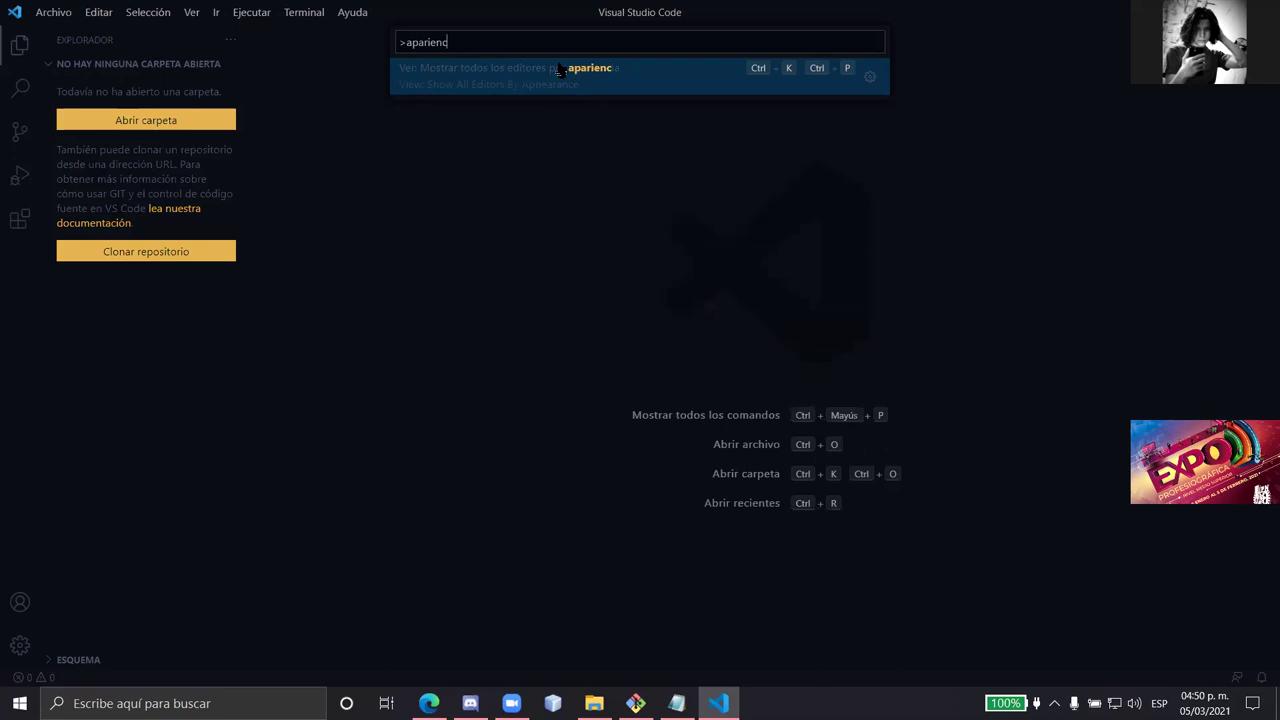
pyautogui.doubleClick(514, 44)
pyautogui.press('BackSpace')
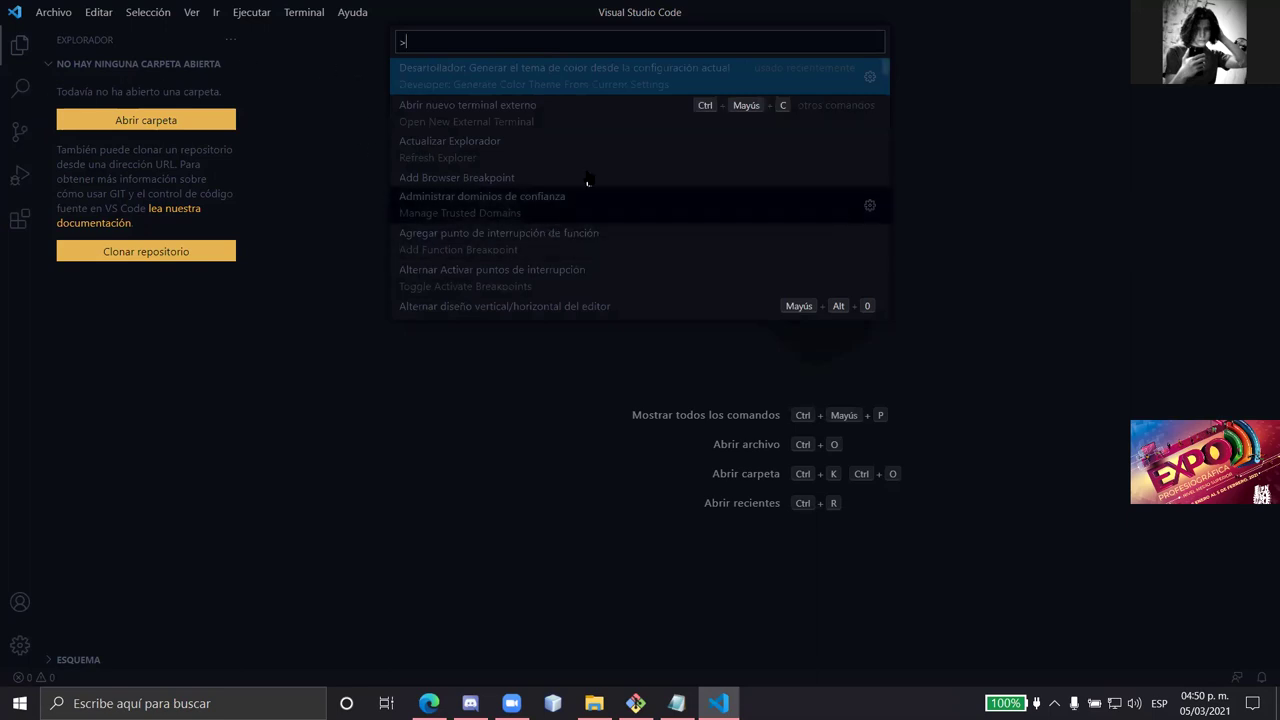
# - Browse the full command list, then filter it with '>preferencias'
pyautogui.scroll(-2, 591, 157)
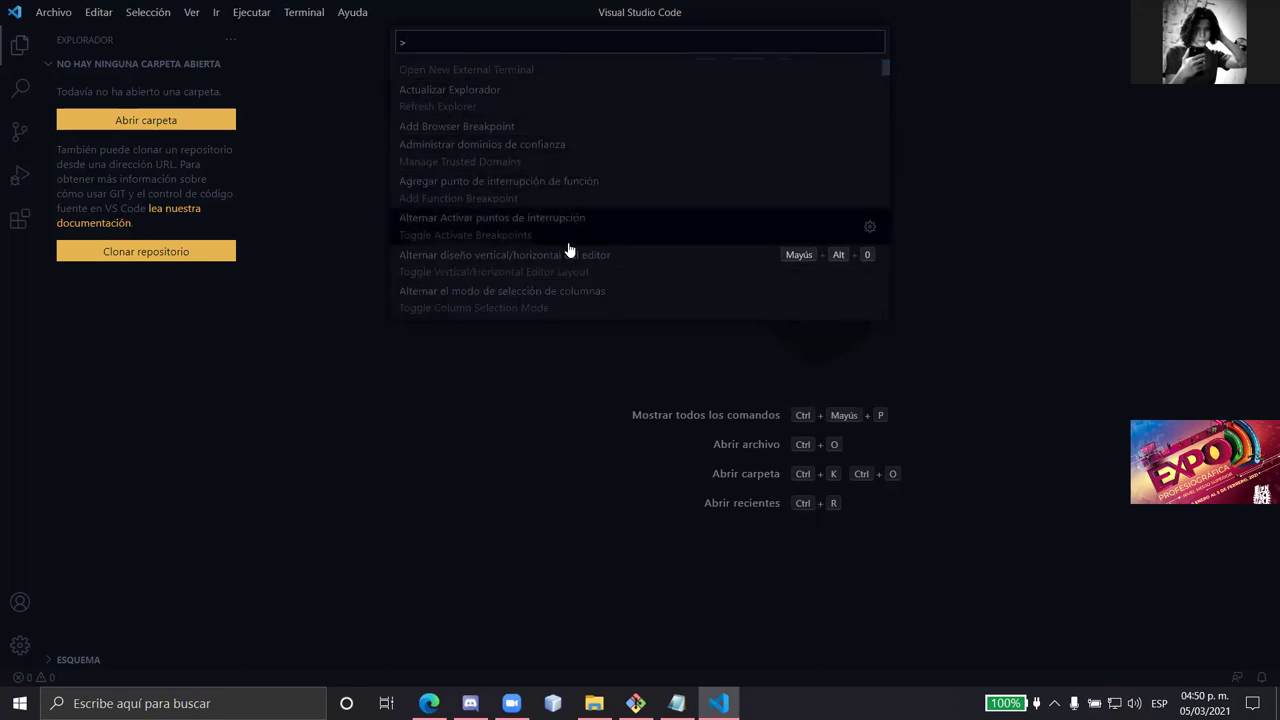
pyautogui.scroll(2, 571, 250)
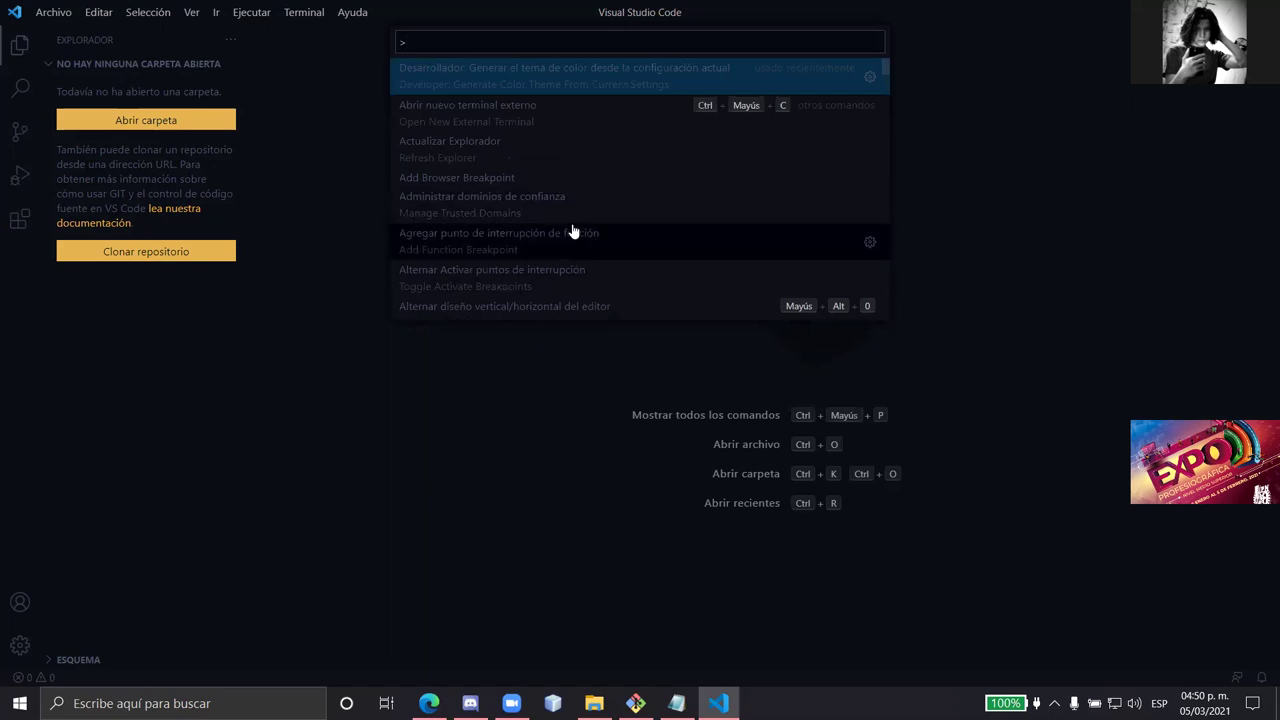
pyautogui.scroll(-1, 573, 232)
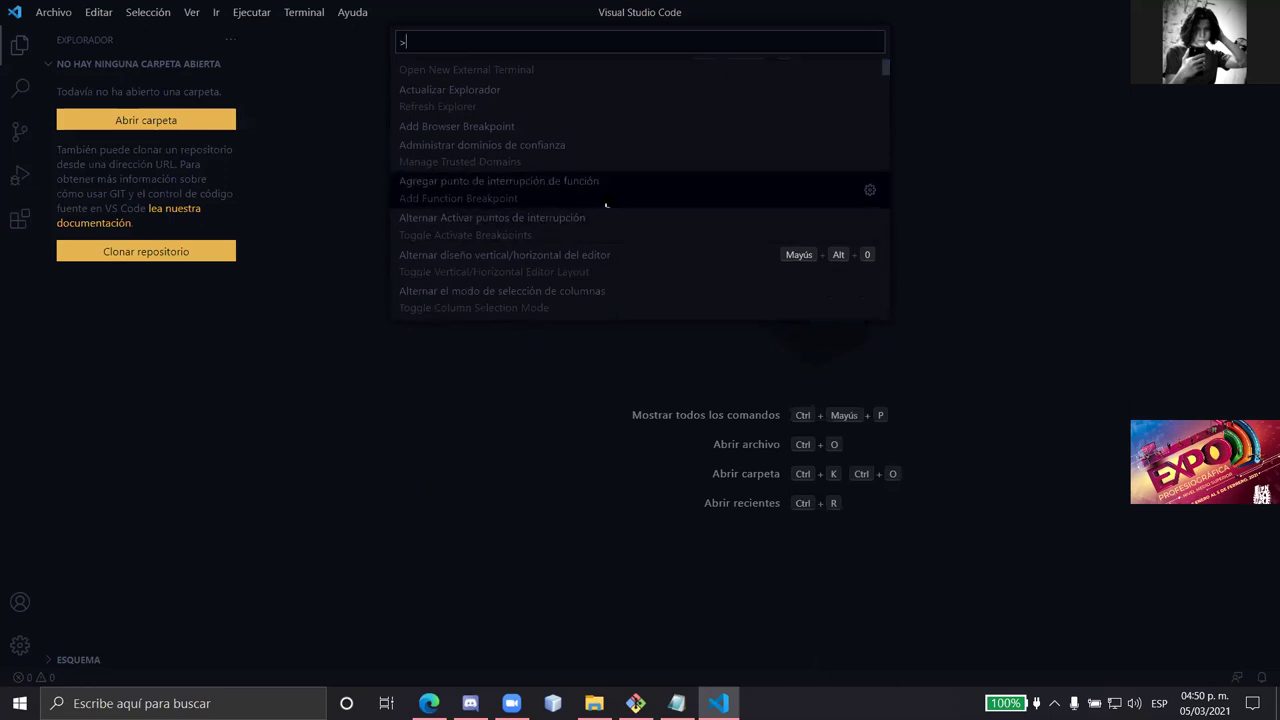
pyautogui.write('tem')
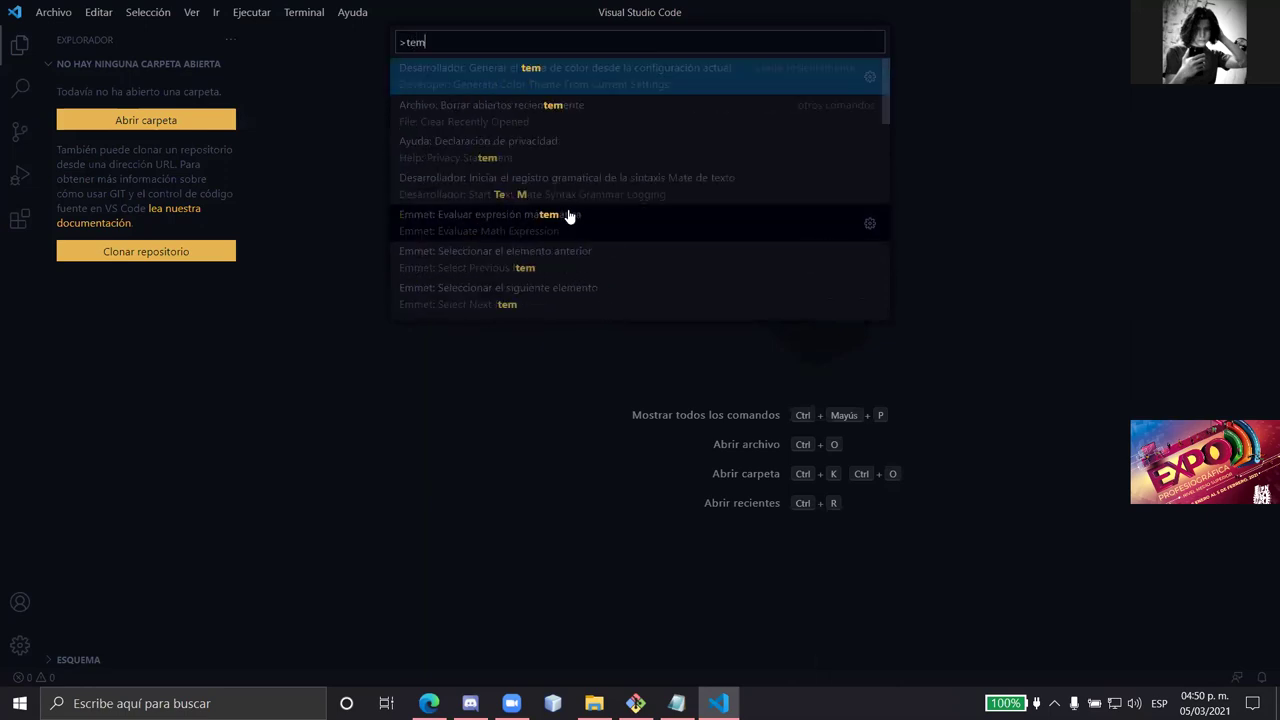
pyautogui.press('BackSpace')
pyautogui.press('BackSpace')
pyautogui.press('BackSpace')
pyautogui.press('BackSpace')
pyautogui.write('p')
pyautogui.press('BackSpace')
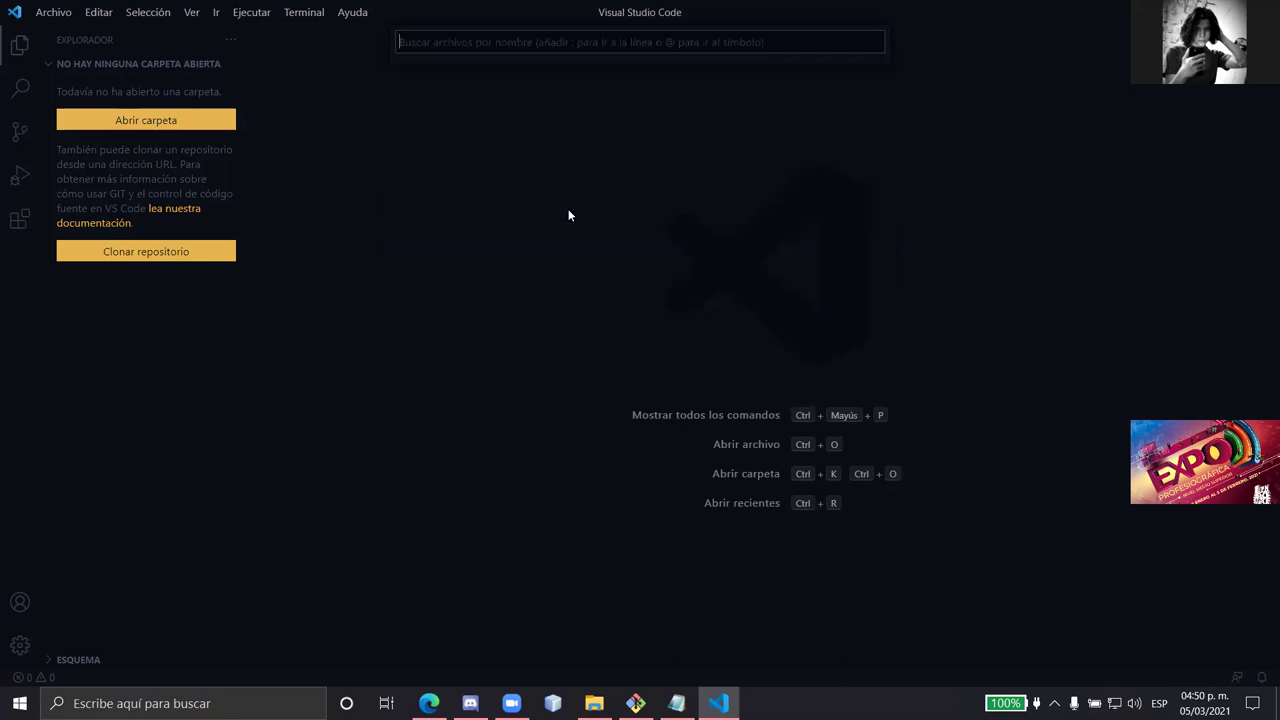
pyautogui.write('p')
pyautogui.press('BackSpace')
pyautogui.write('>preferencias')
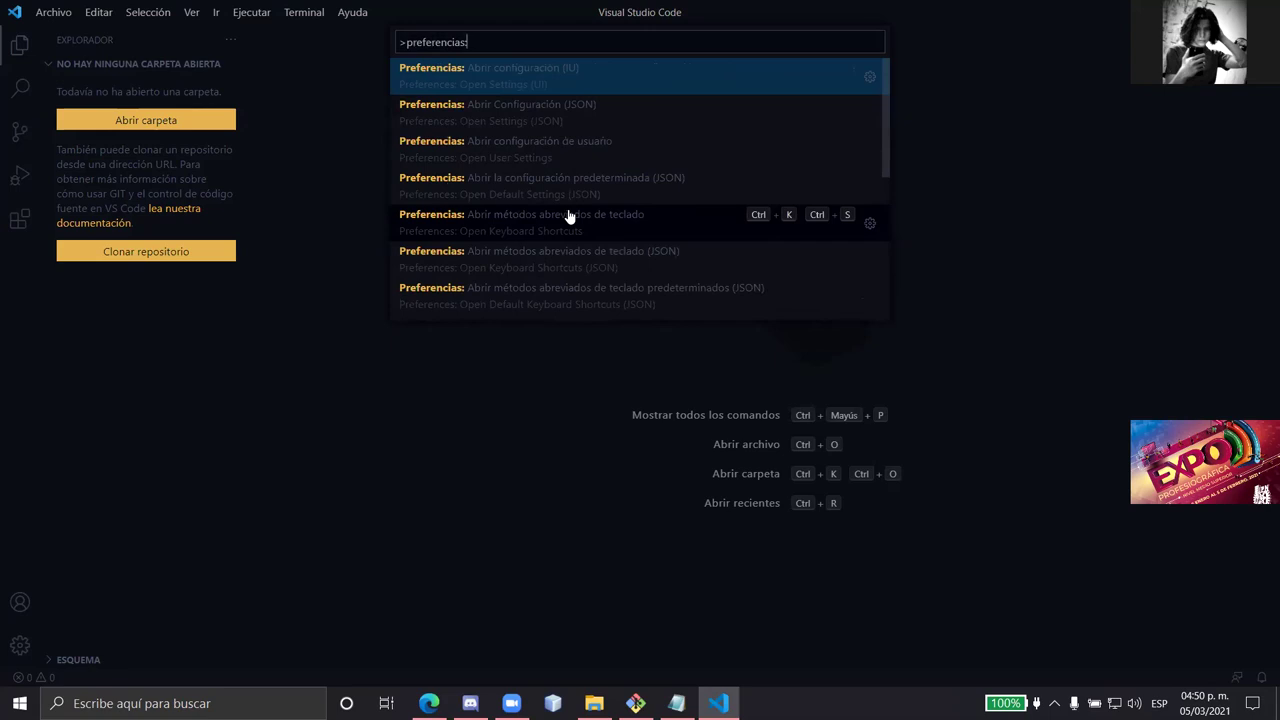
# - Apply the Ayu Light colour theme through 'Preferencias: Tema de color'
pyautogui.write(':tema')
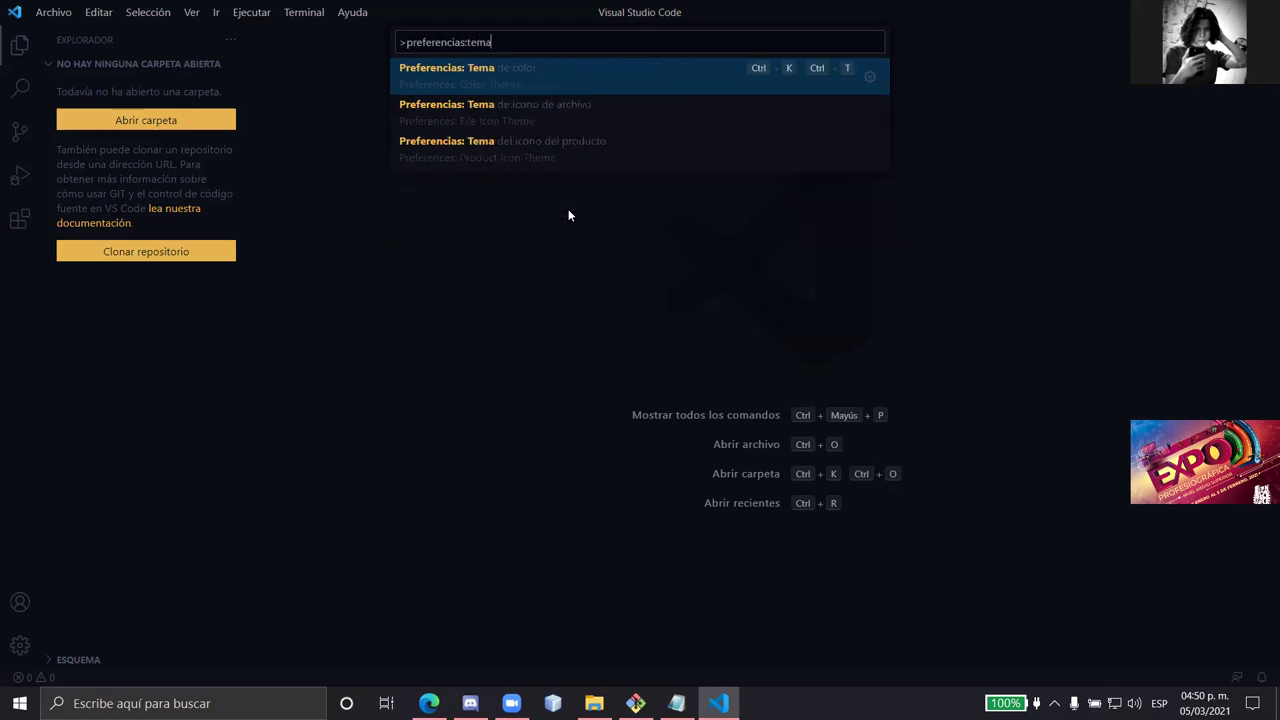
pyautogui.click(507, 85)
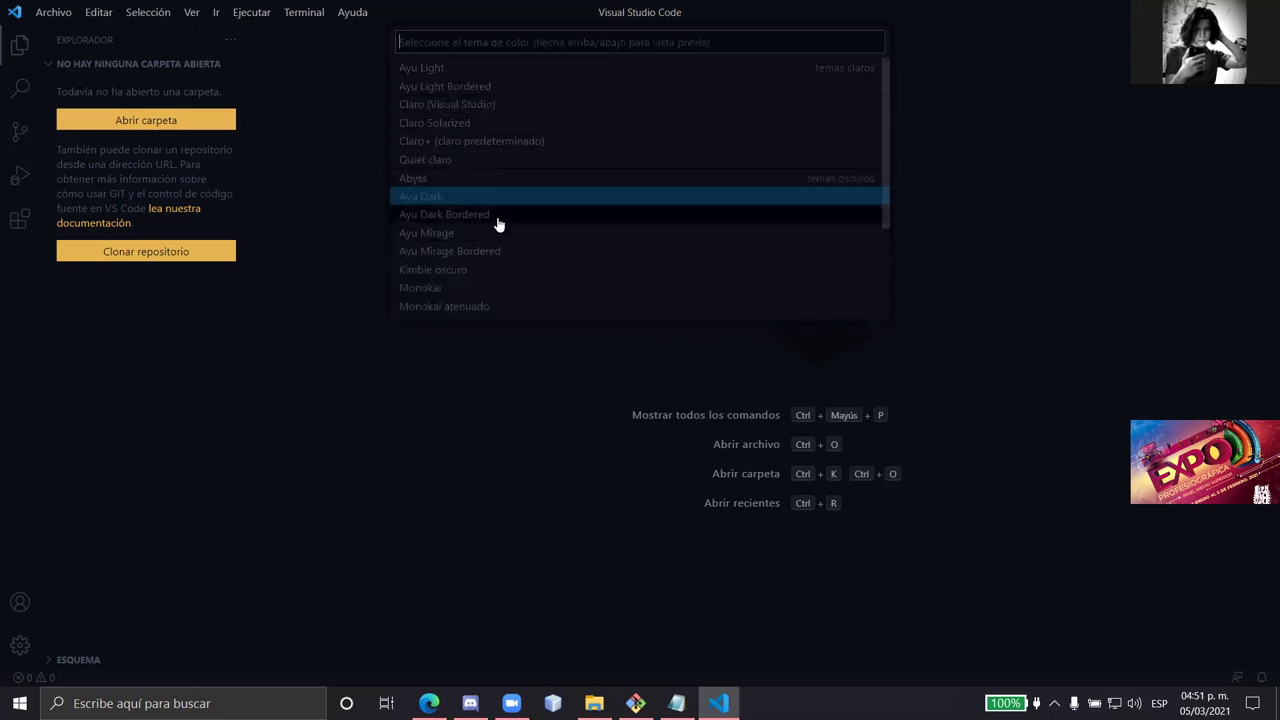
pyautogui.click(449, 72)
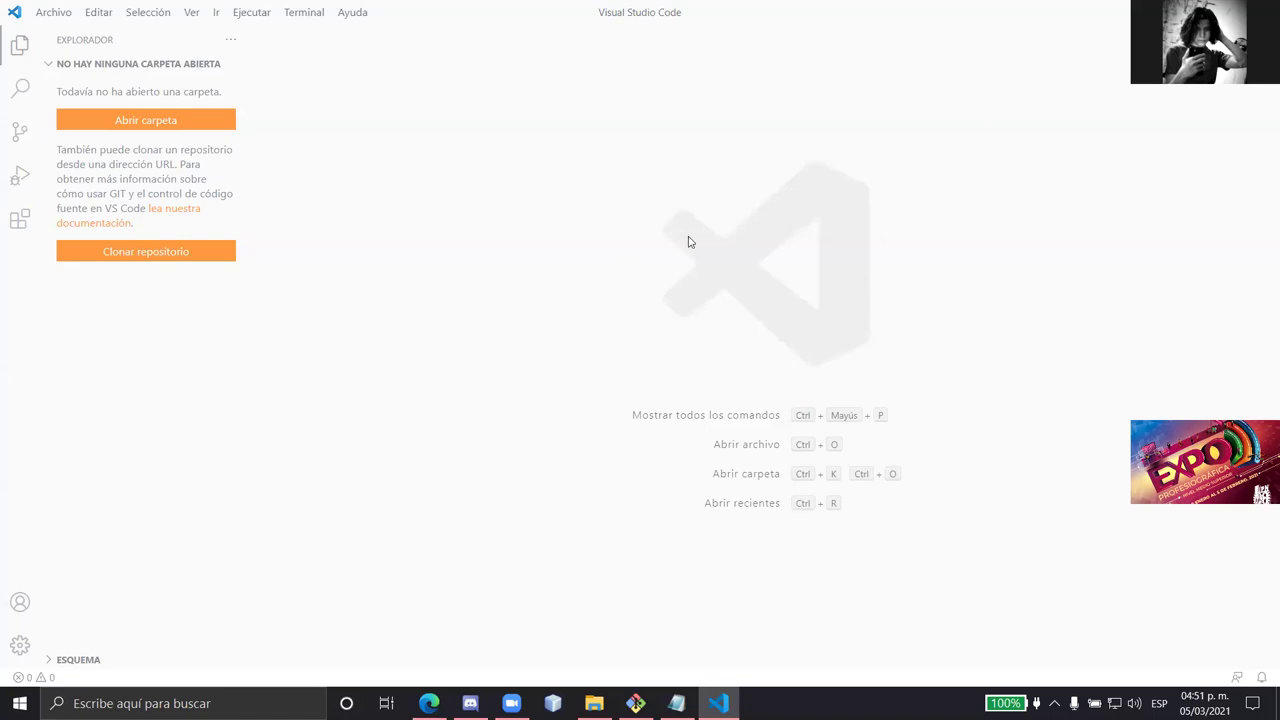
# - Choose Ayu as the file icon theme through the 'preferencias:tema' file icon theme command
pyautogui.hotkey('ctrl', 'shift', 'p')
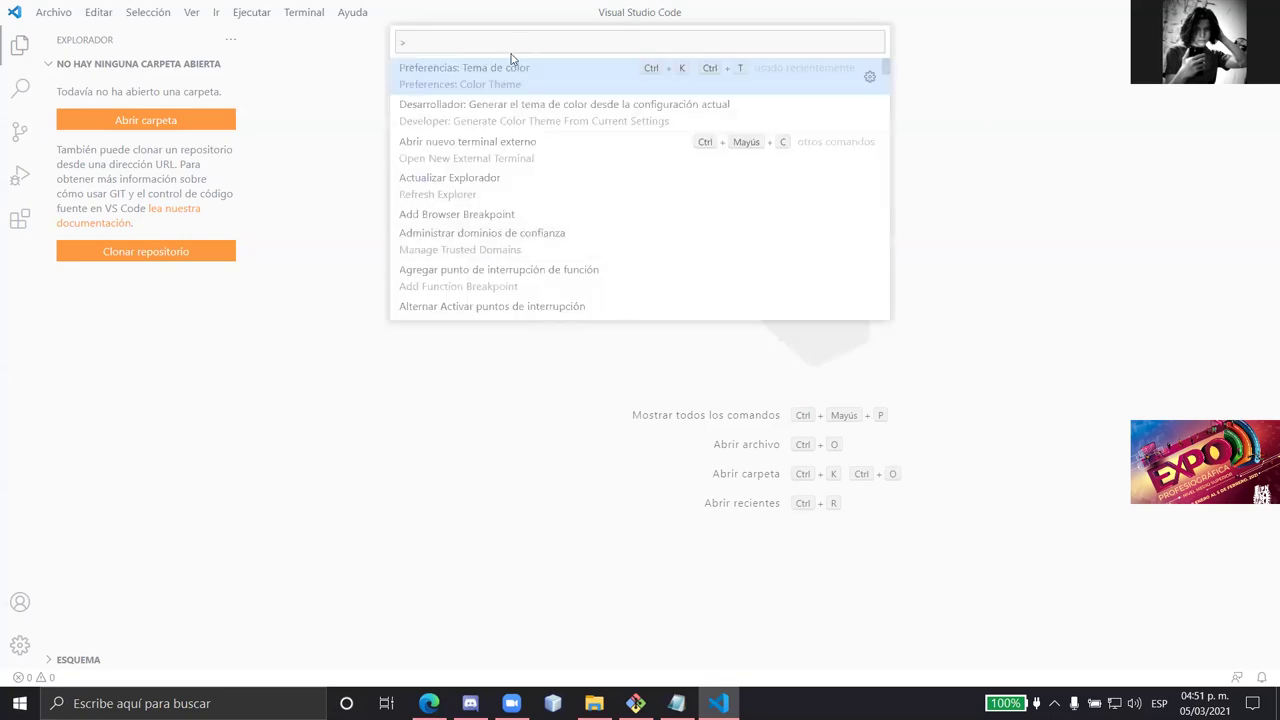
pyautogui.write('preferenc')
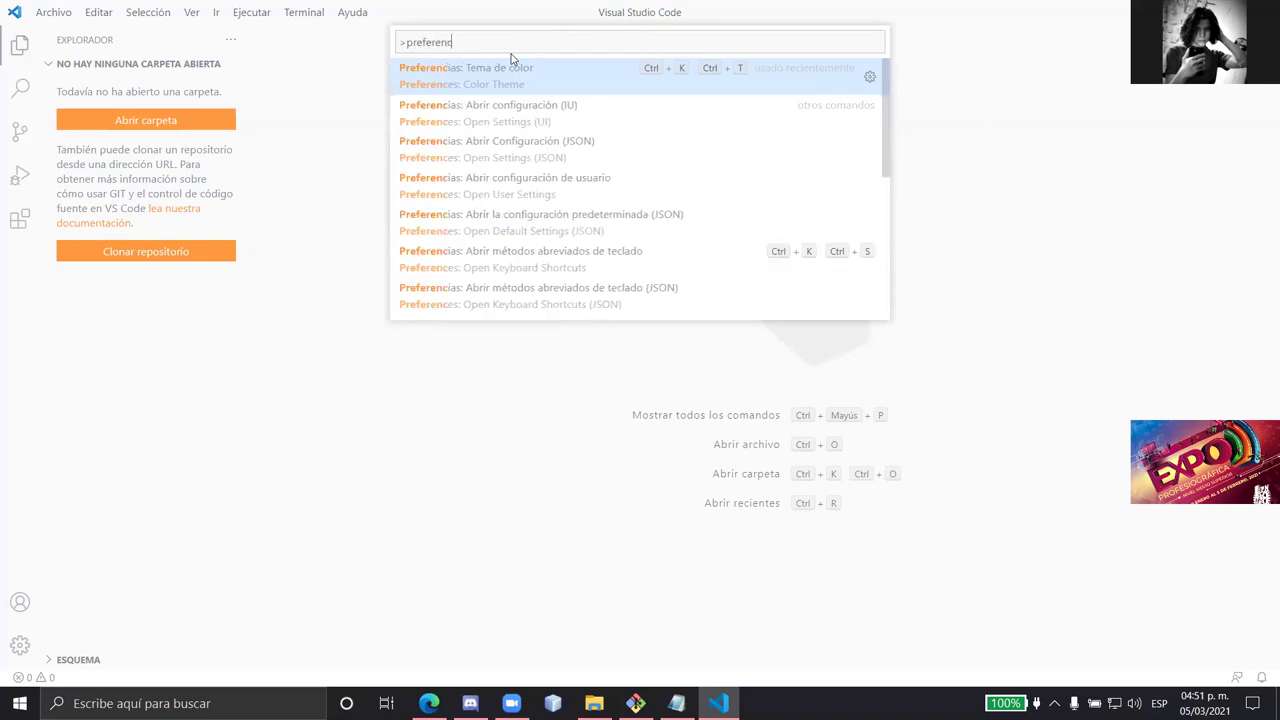
pyautogui.write('ias:')
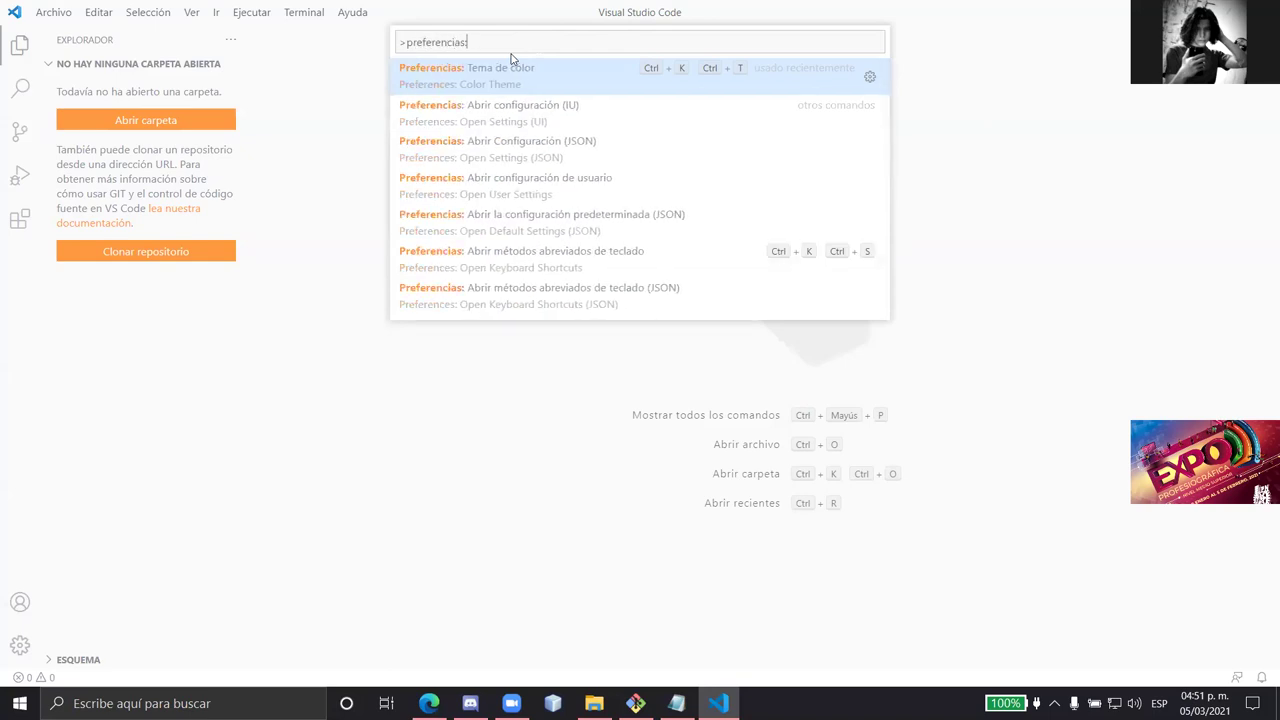
pyautogui.write('tema')
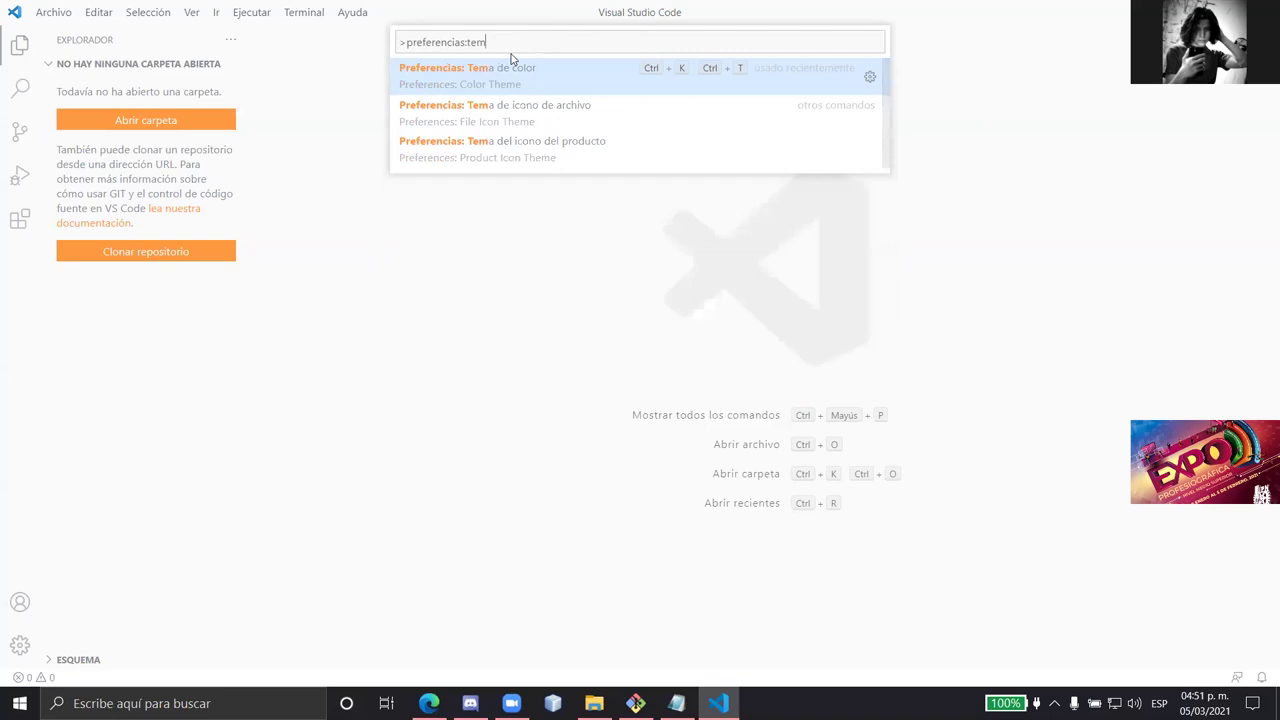
pyautogui.press('Down')
pyautogui.press('Return')
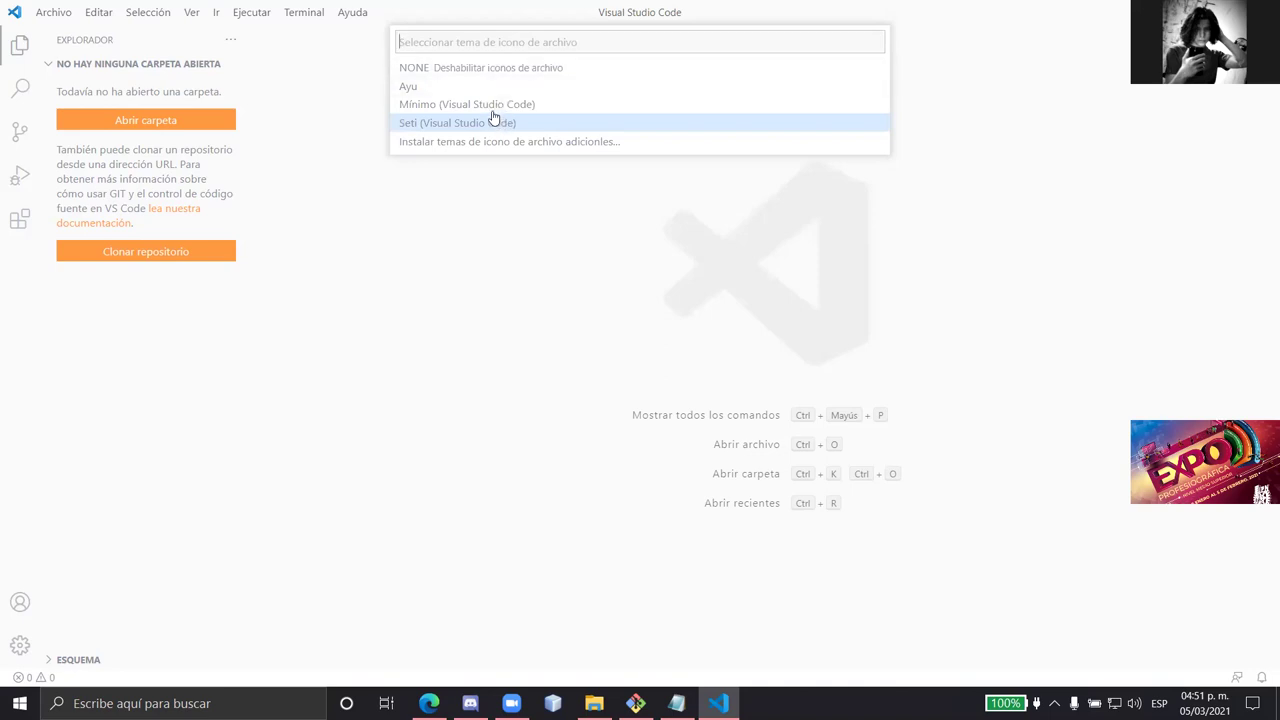
pyautogui.click(465, 90)
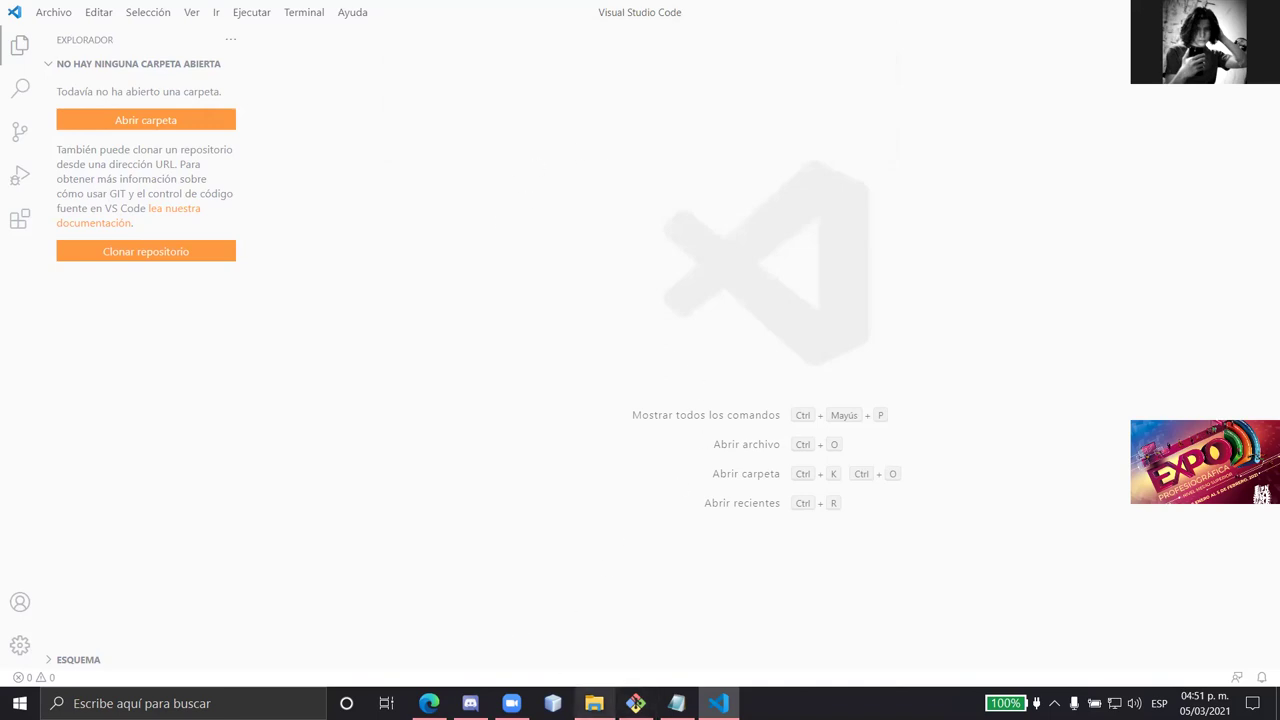
pyautogui.moveTo(594, 703)
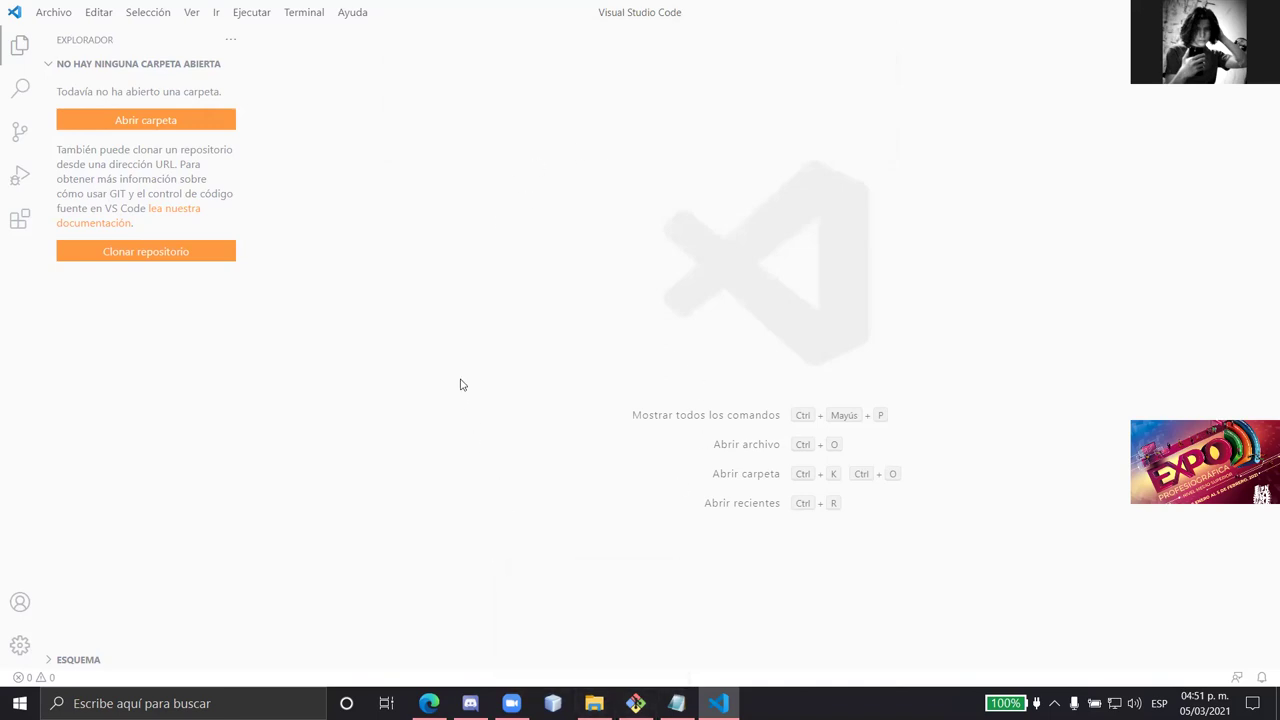
# - Open the 4IV7-PSW project folder from Escritorio via Archivo > Abrir carpeta
pyautogui.click(53, 12)
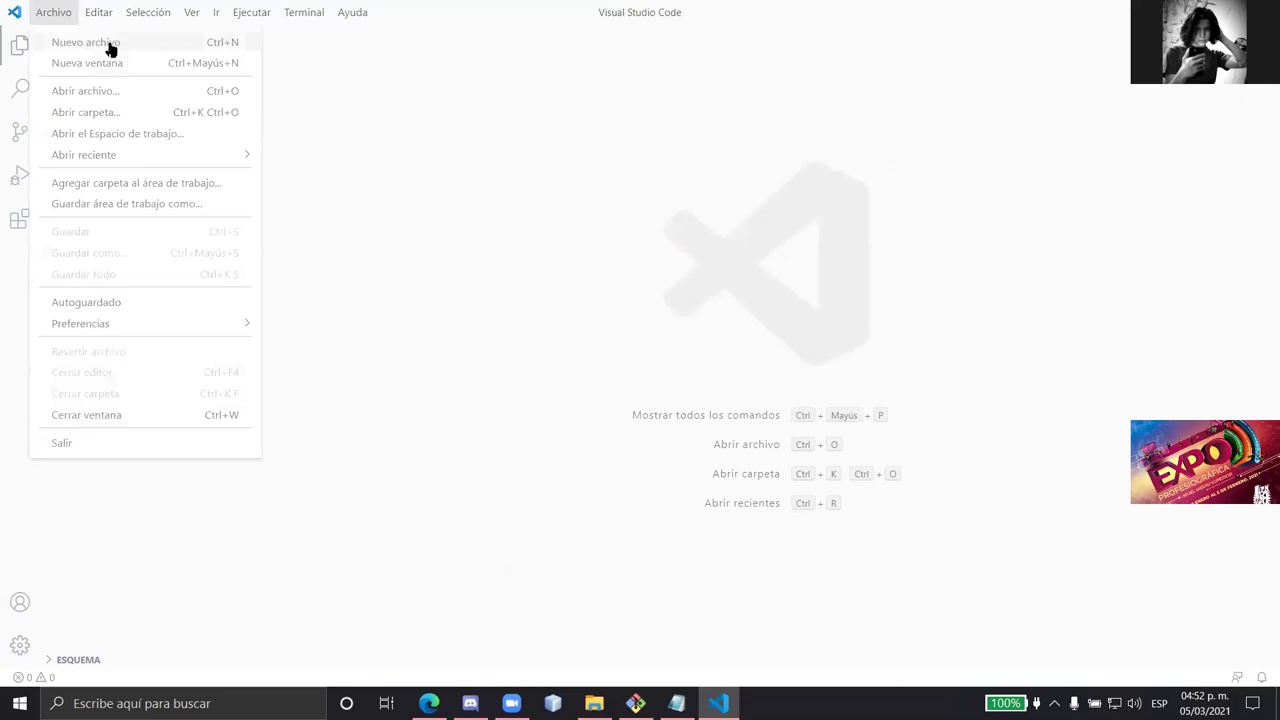
pyautogui.click(113, 112)
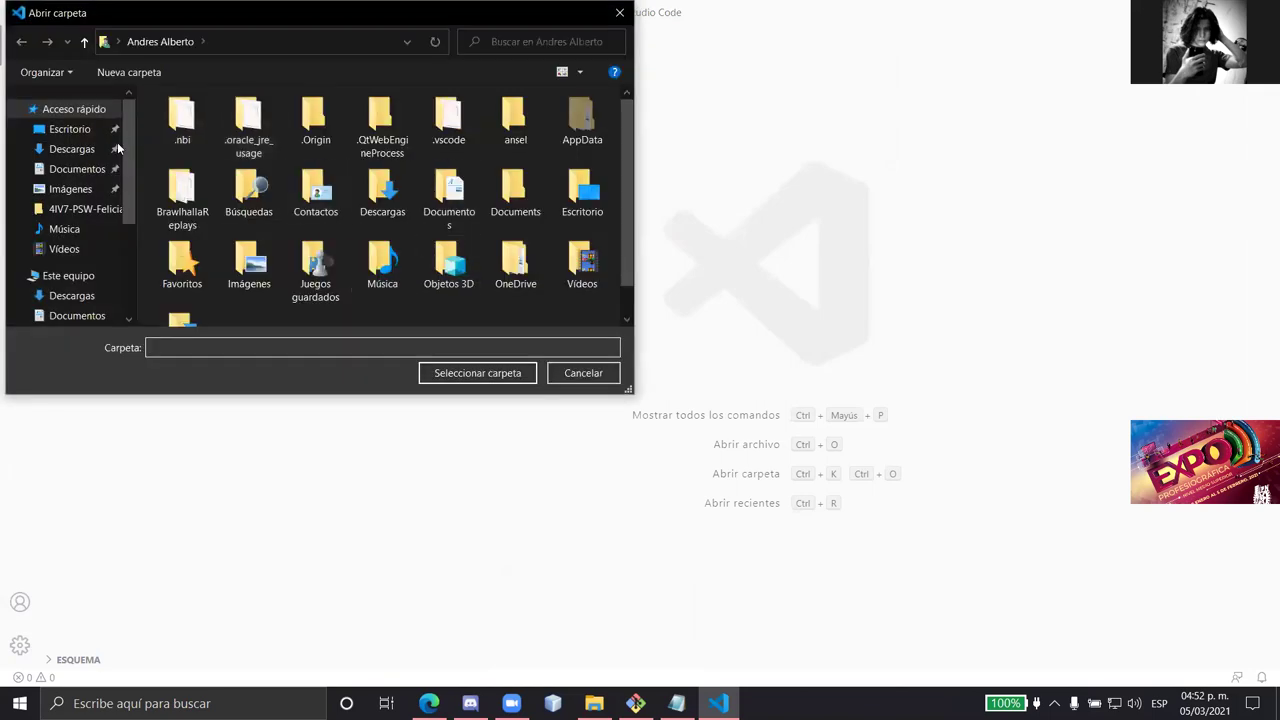
pyautogui.click(66, 130)
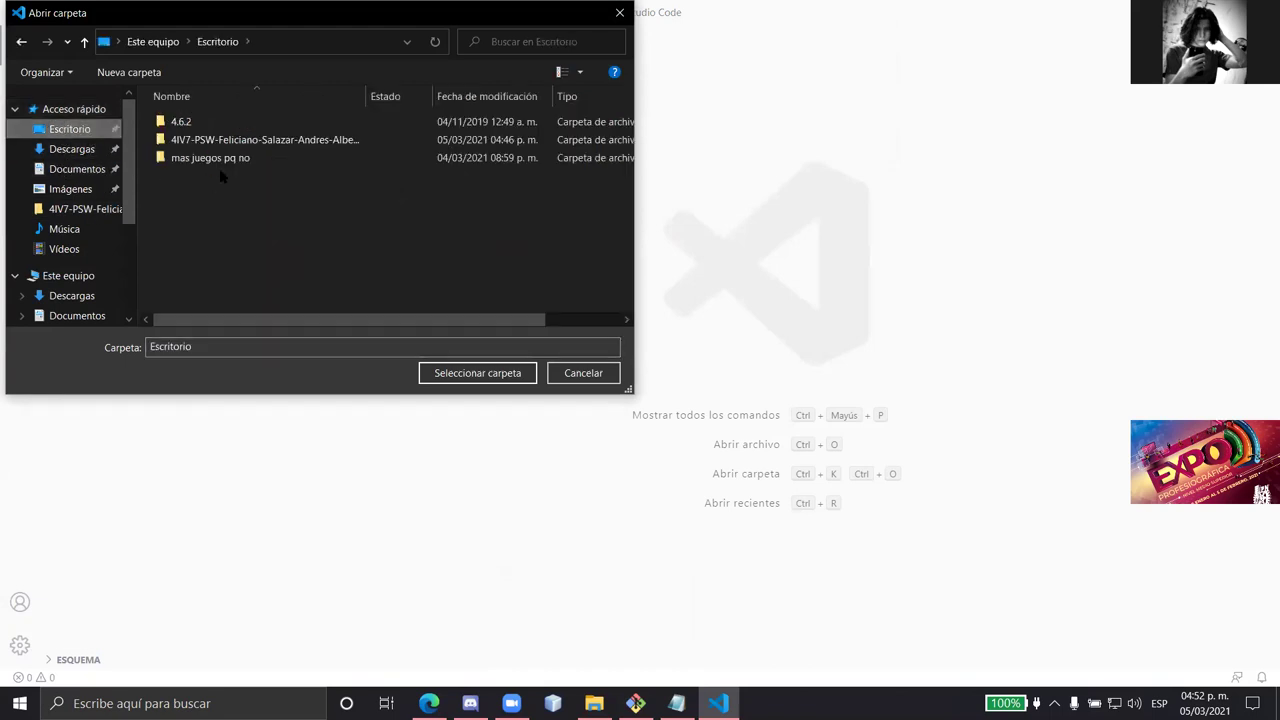
pyautogui.click(206, 139)
pyautogui.click(503, 375)
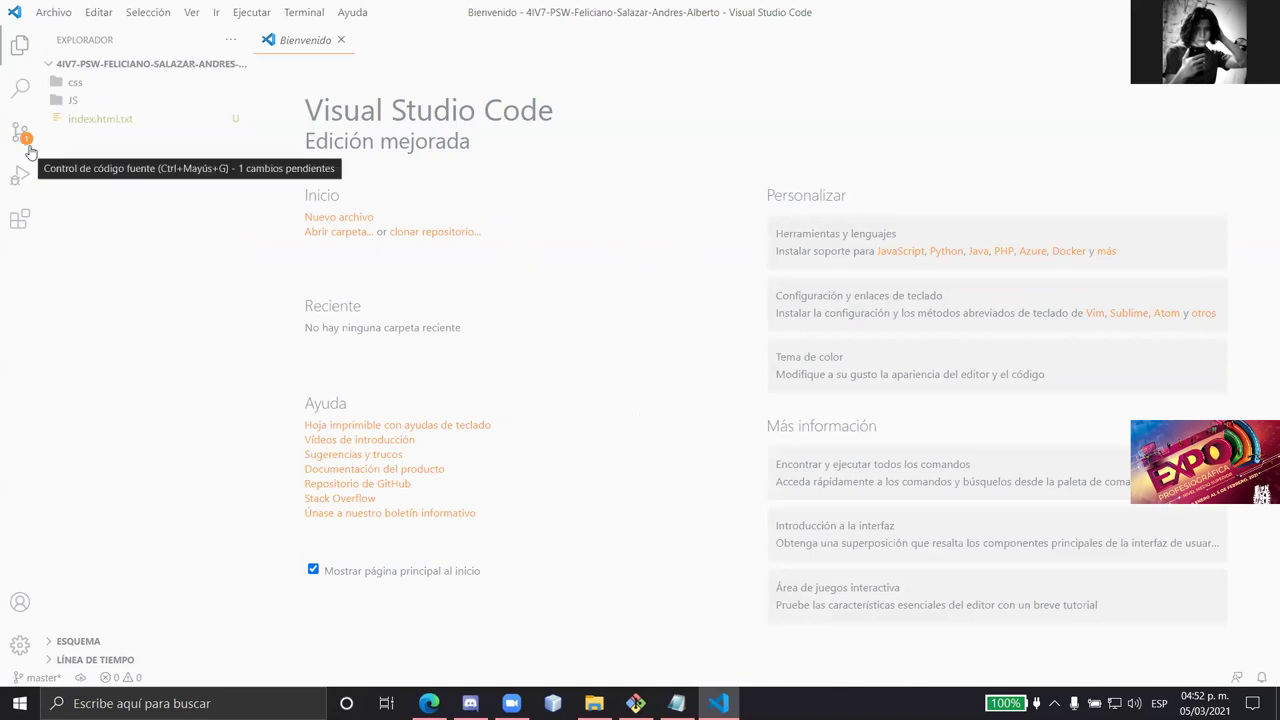
# - Delete index.html.txt from the project, moving it to the recycle bin
pyautogui.click(130, 127)
pyautogui.rightClick(130, 128)
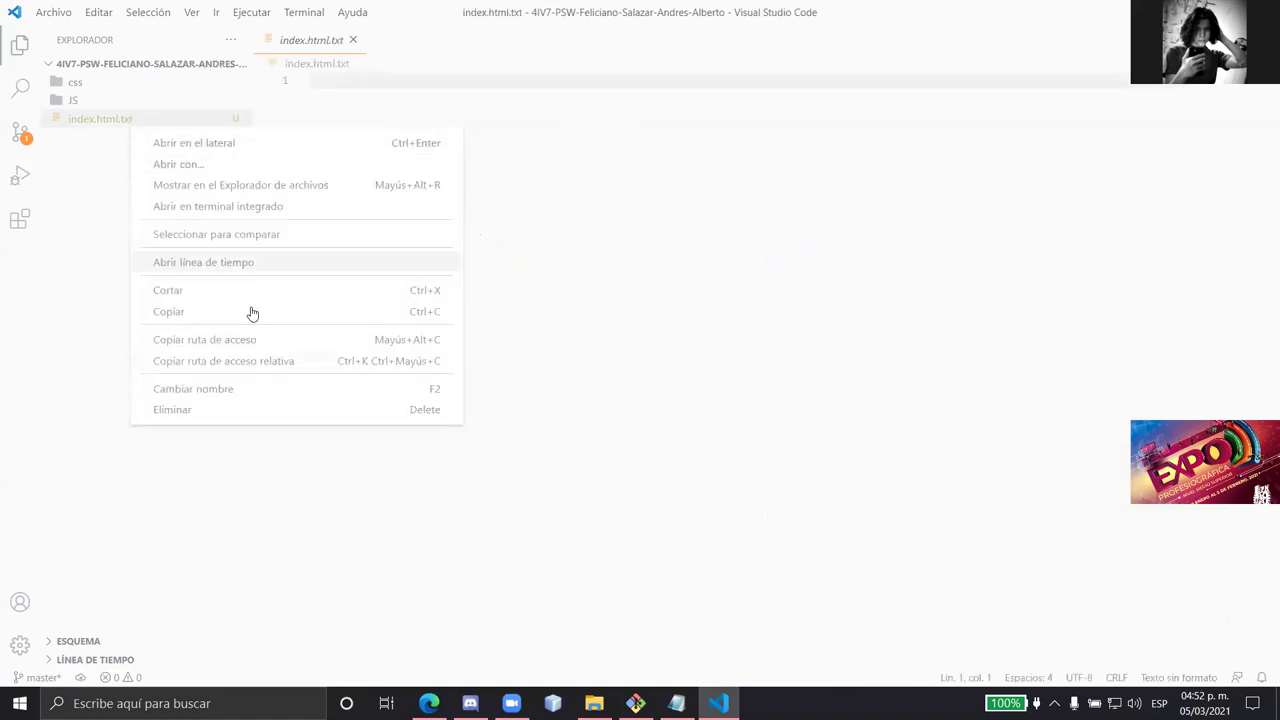
pyautogui.click(237, 410)
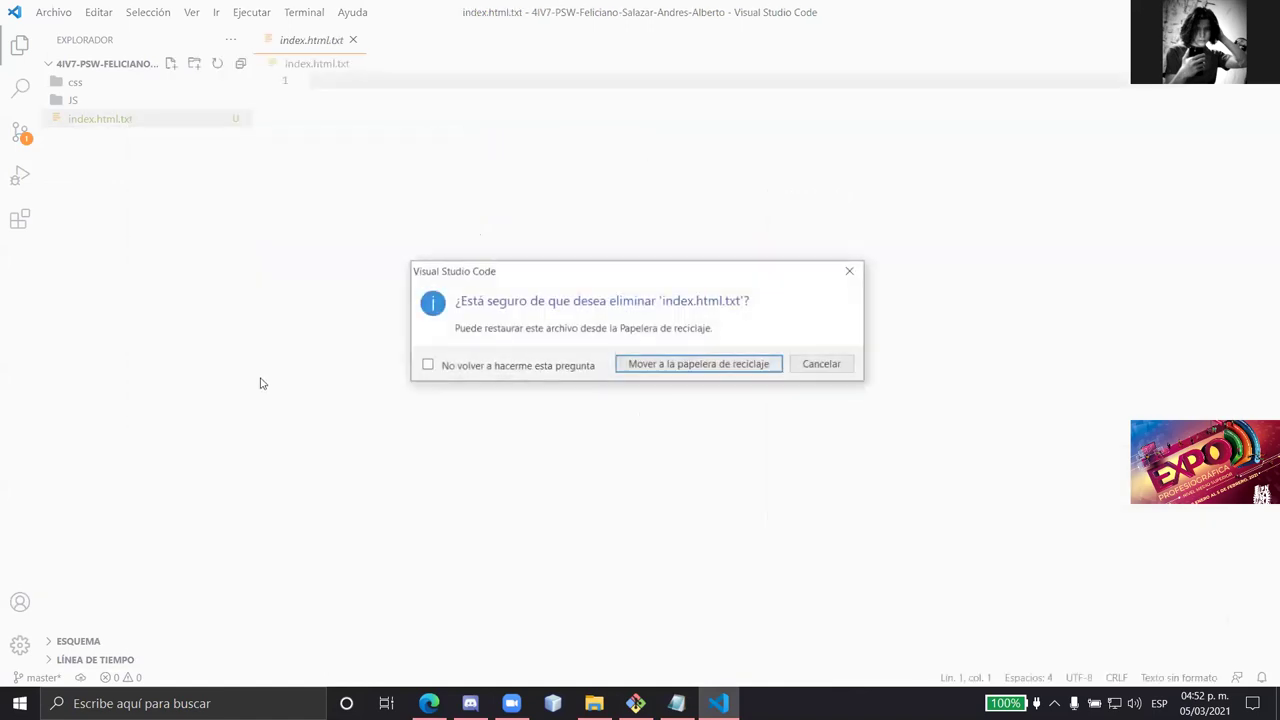
pyautogui.click(722, 369)
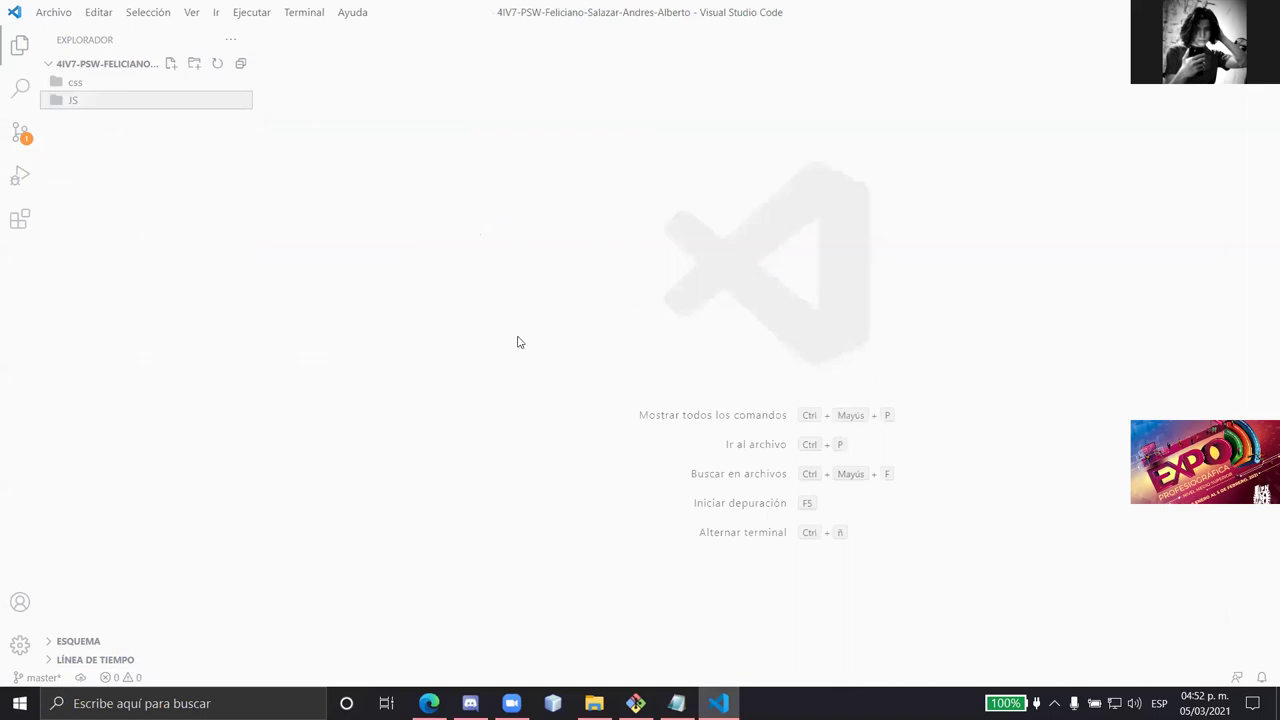
# - Create a new empty file named index.html in the project folder
pyautogui.click(189, 183)
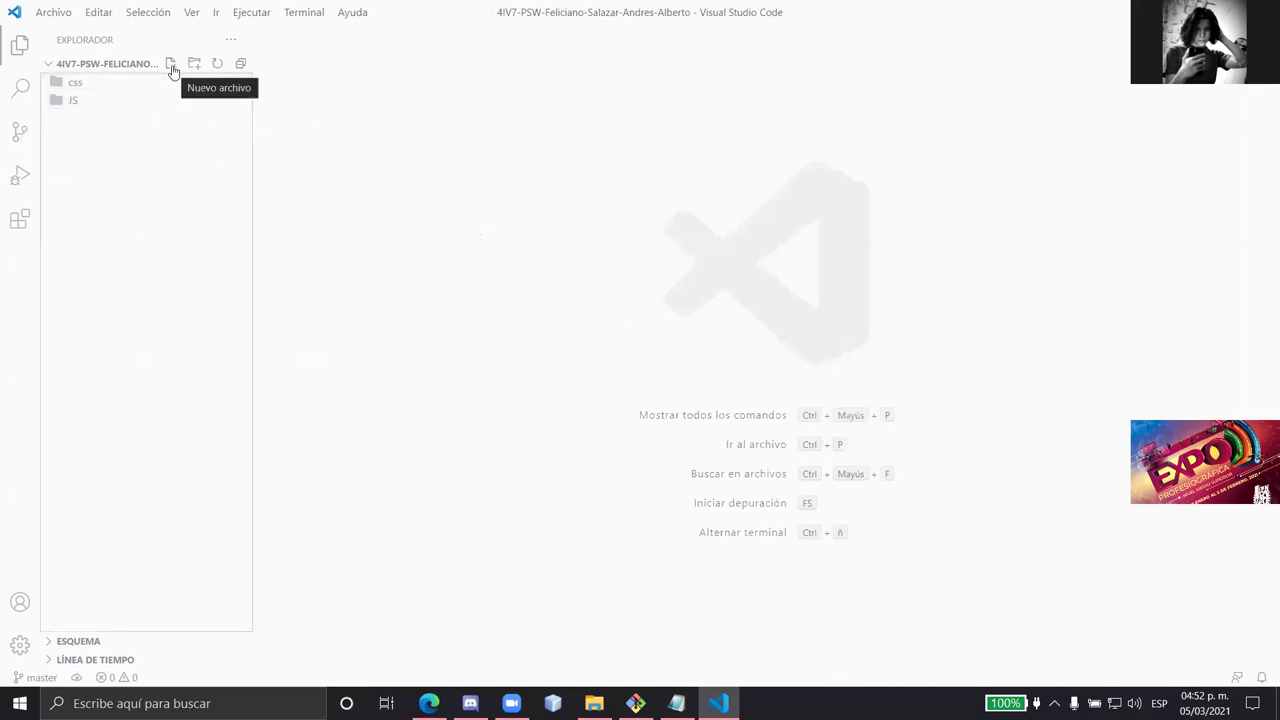
pyautogui.click(172, 67)
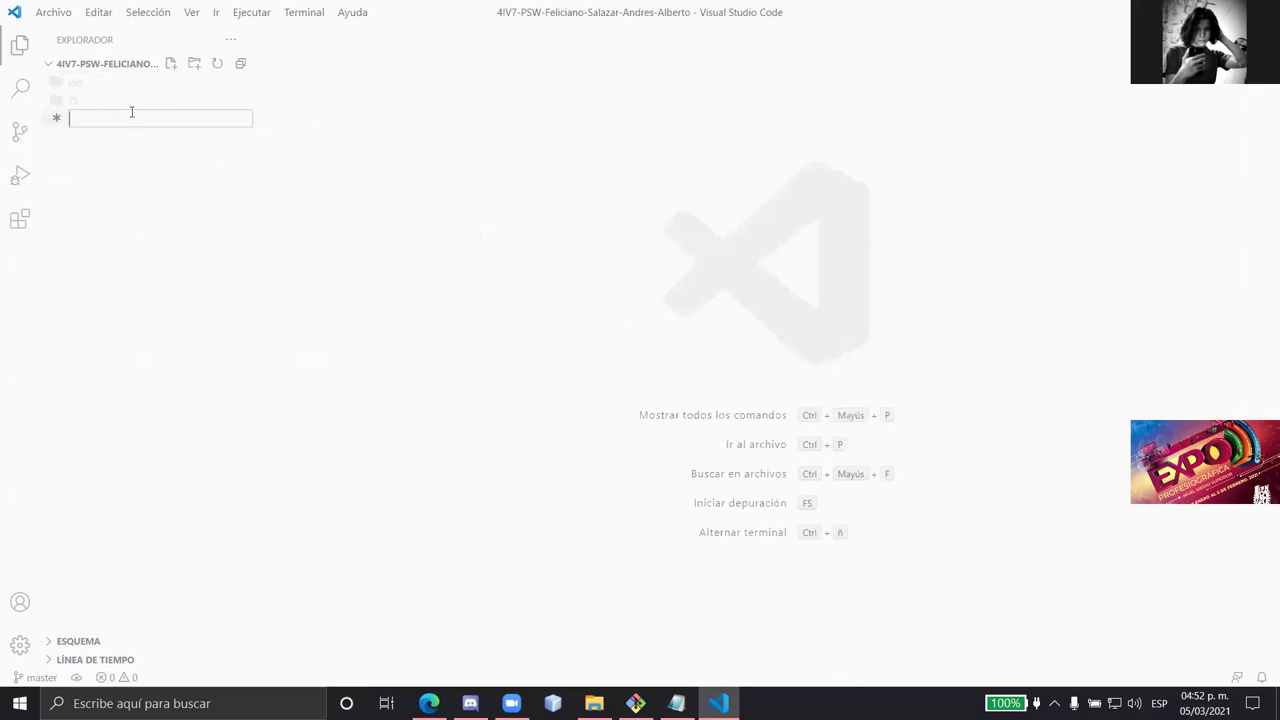
pyautogui.write('inde')
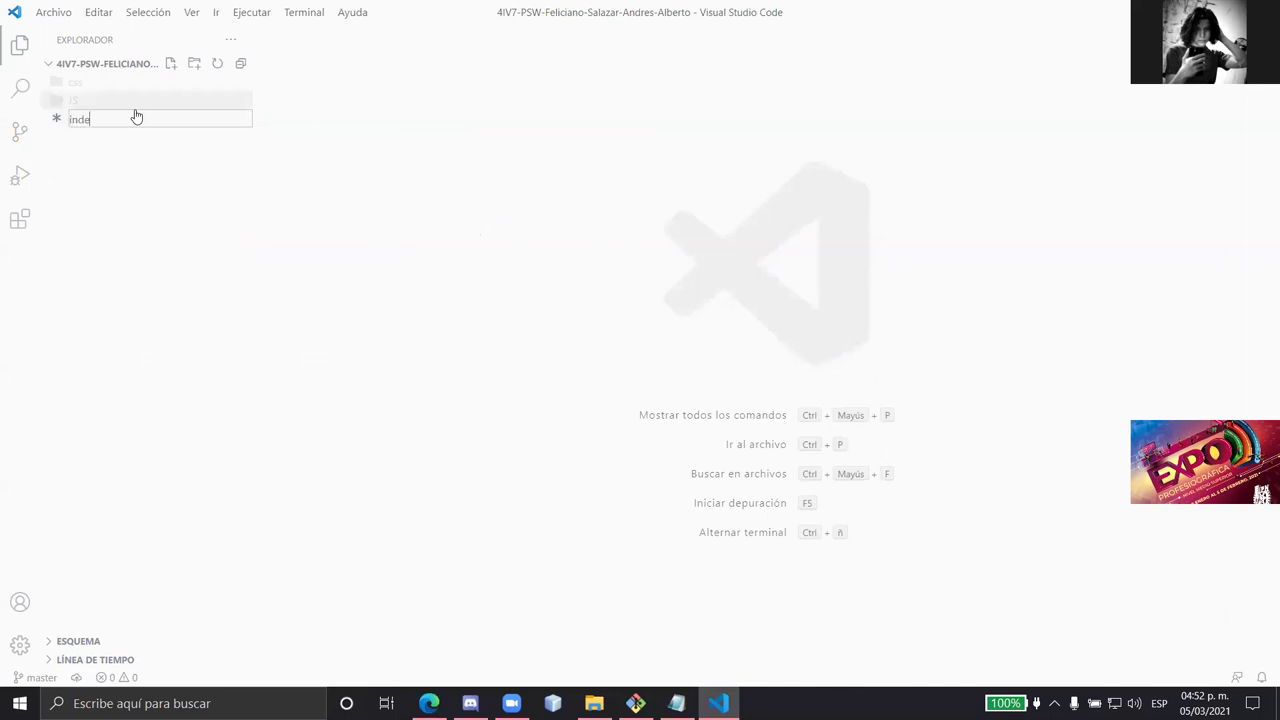
pyautogui.write('x.html')
pyautogui.press('BackSpace')
pyautogui.press('BackSpace')
pyautogui.write('ml')
pyautogui.press('Return')
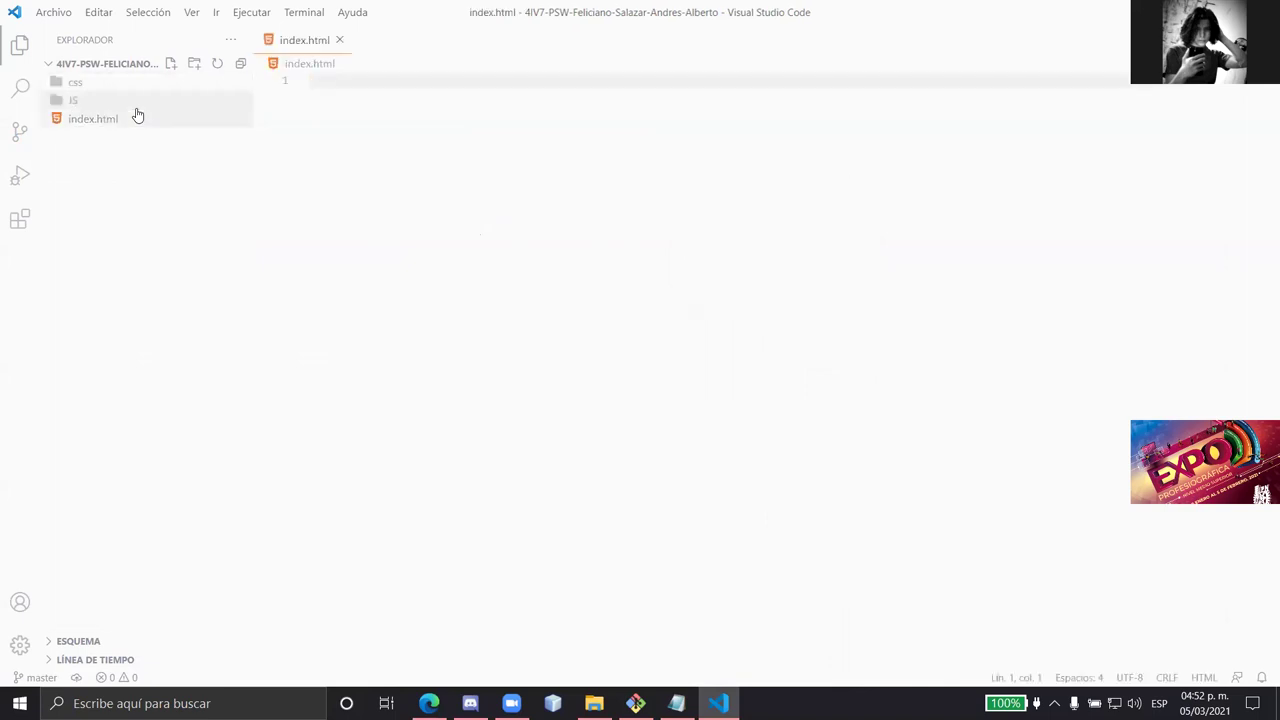
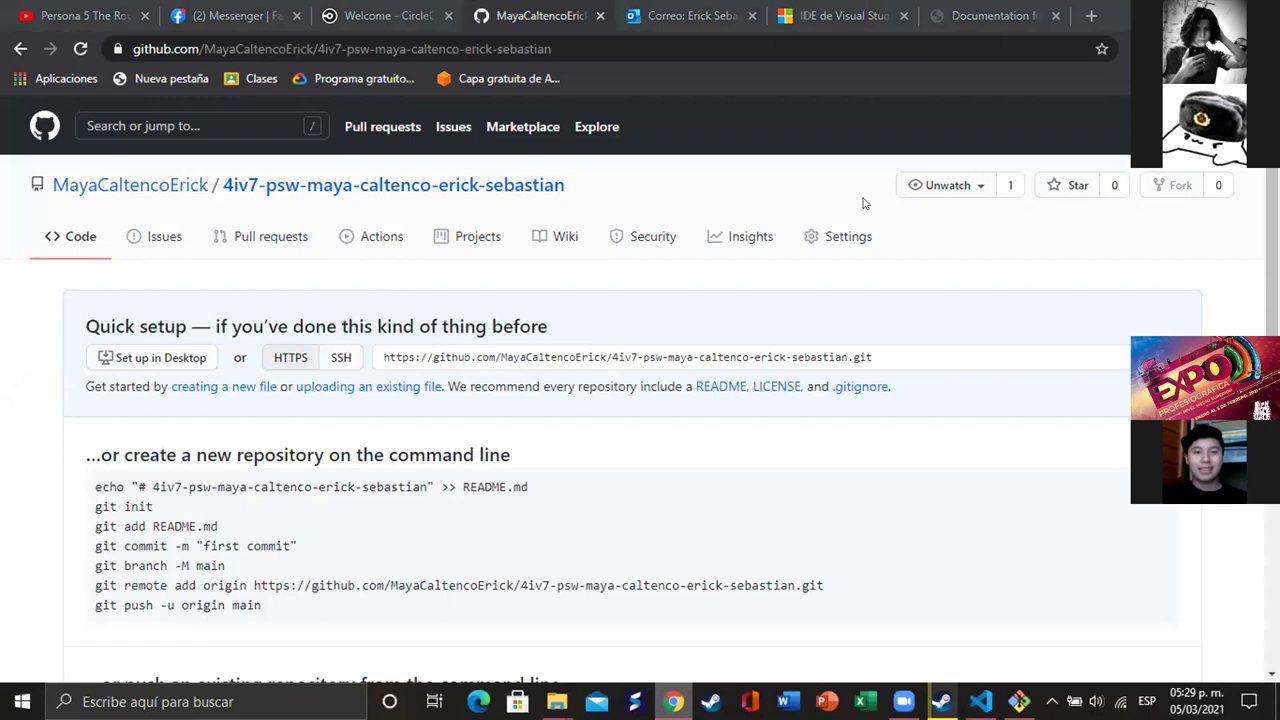
# - Reload the empty 4iv7-psw repository page so its quick-setup push commands show
pyautogui.click(80, 49)
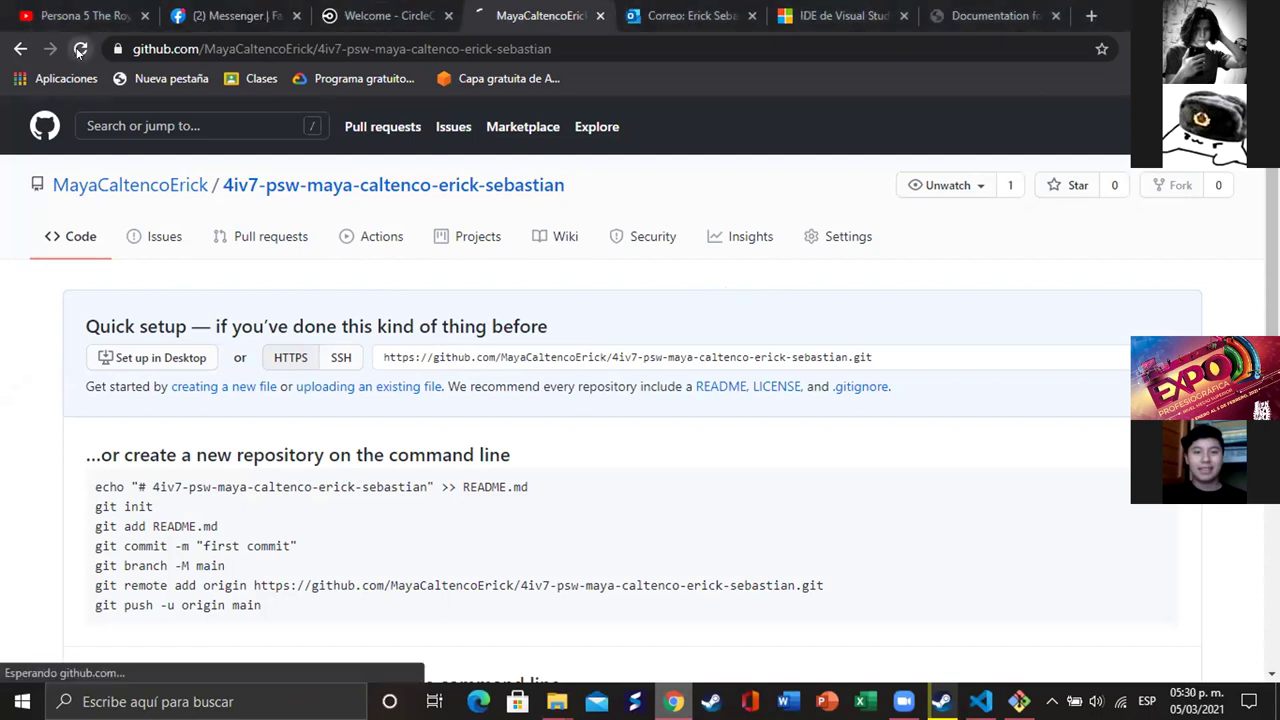
pyautogui.moveTo(138, 188)
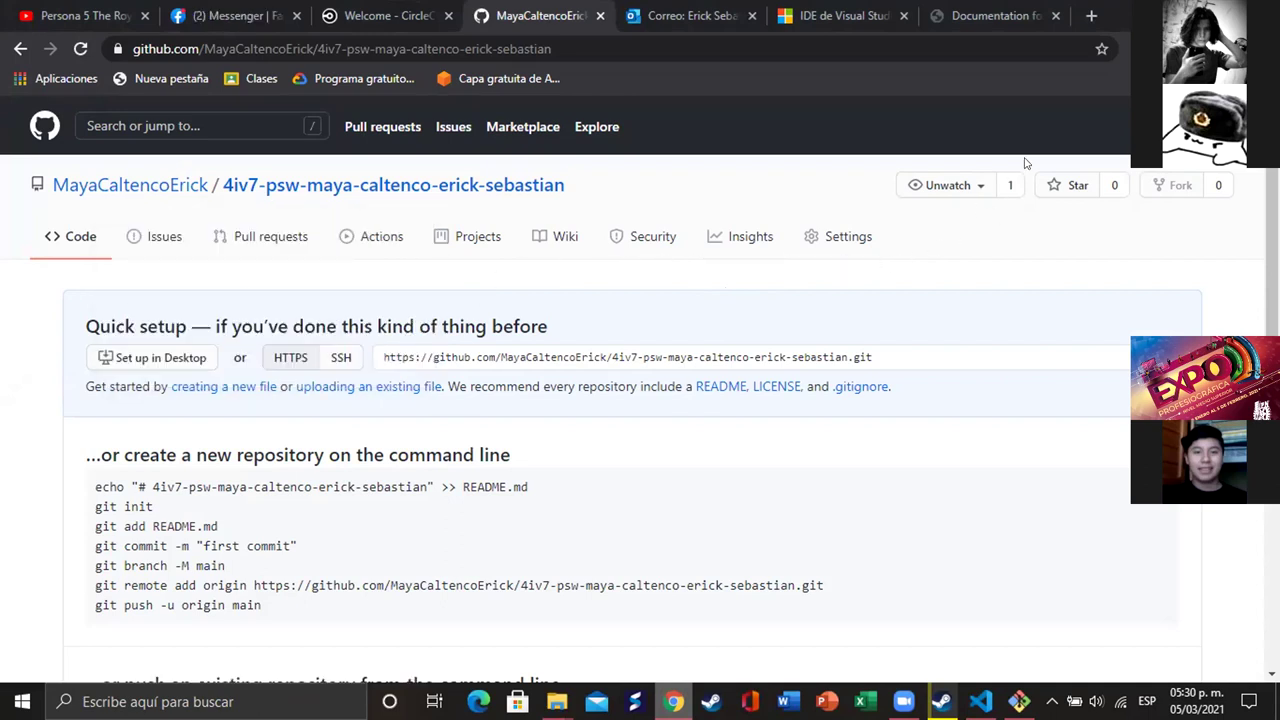
pyautogui.scroll(-4, 527, 270)
pyautogui.scroll(4, 527, 270)
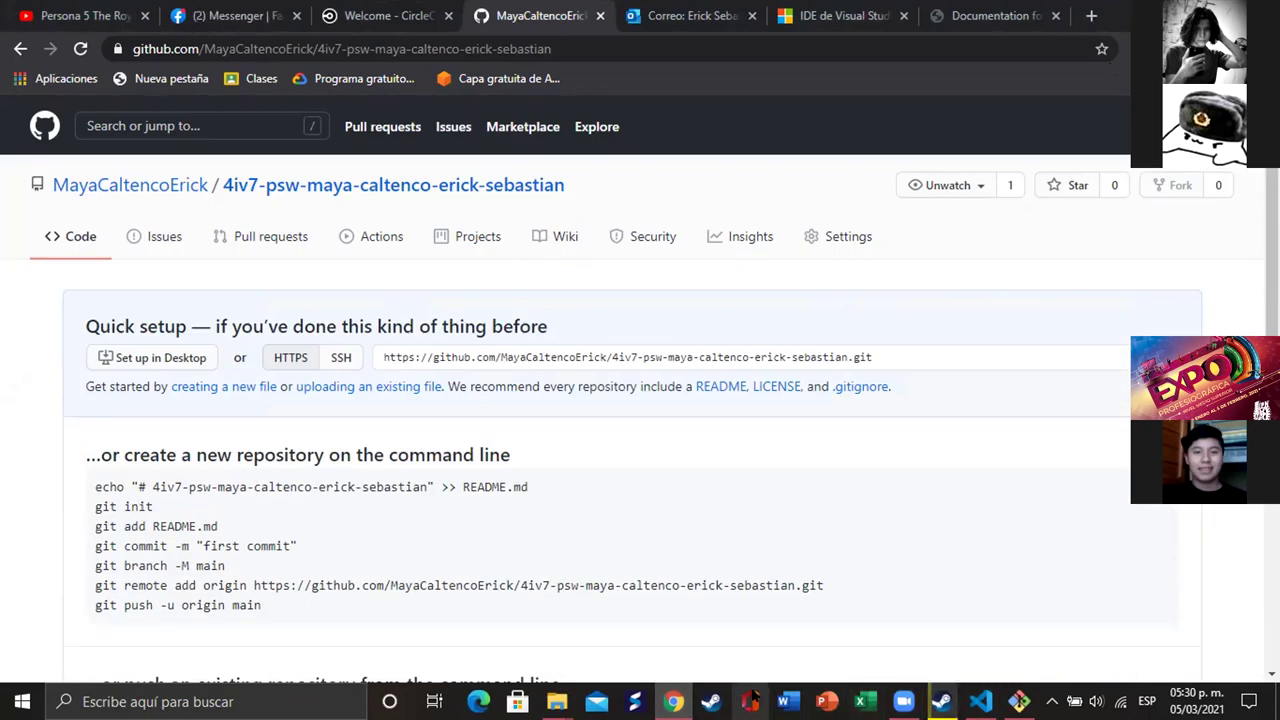
# - Check the failed push in Git Bash, then open the 4iv7-psw folder from the desktop
pyautogui.click(1019, 701)
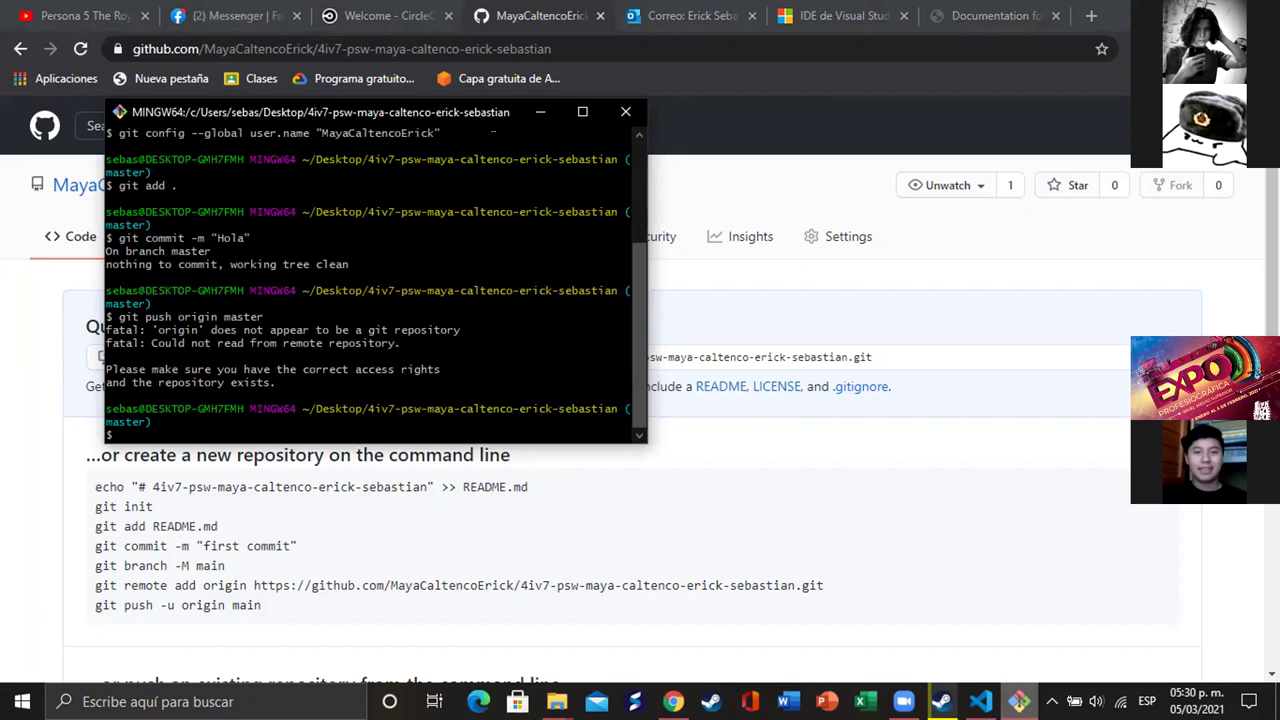
pyautogui.click(294, 677)
pyautogui.click(673, 701)
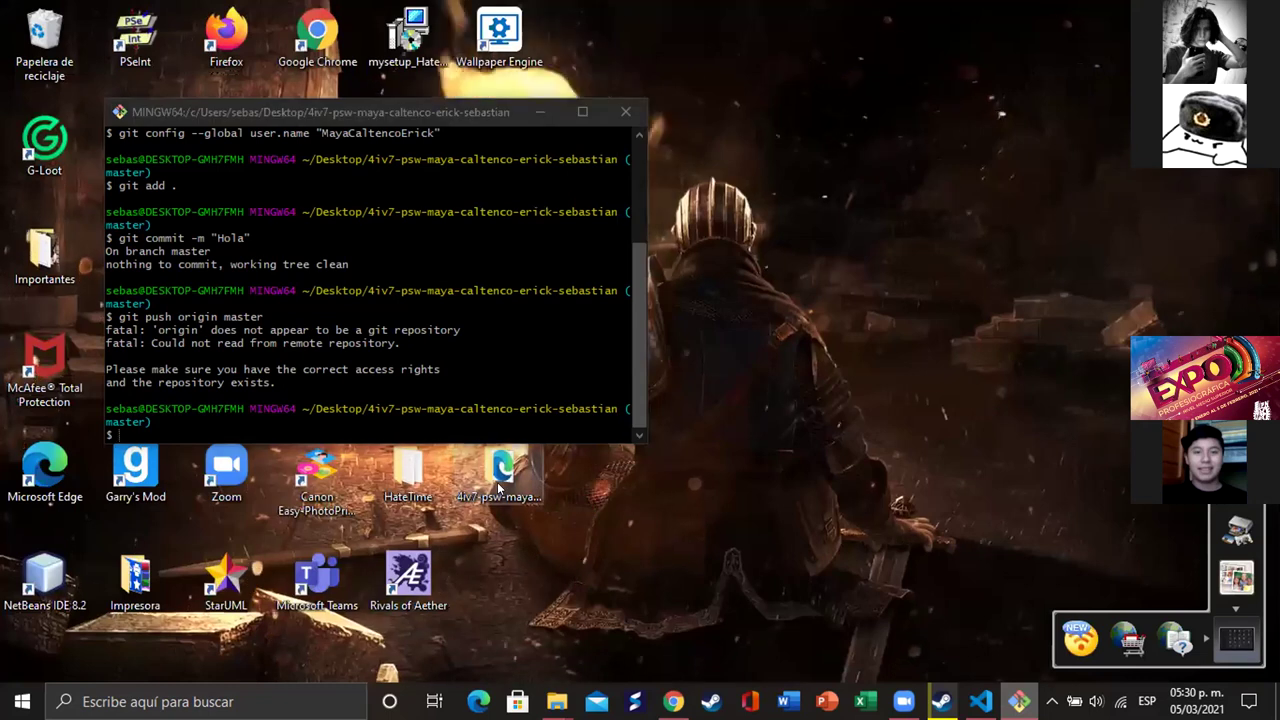
pyautogui.doubleClick(494, 488)
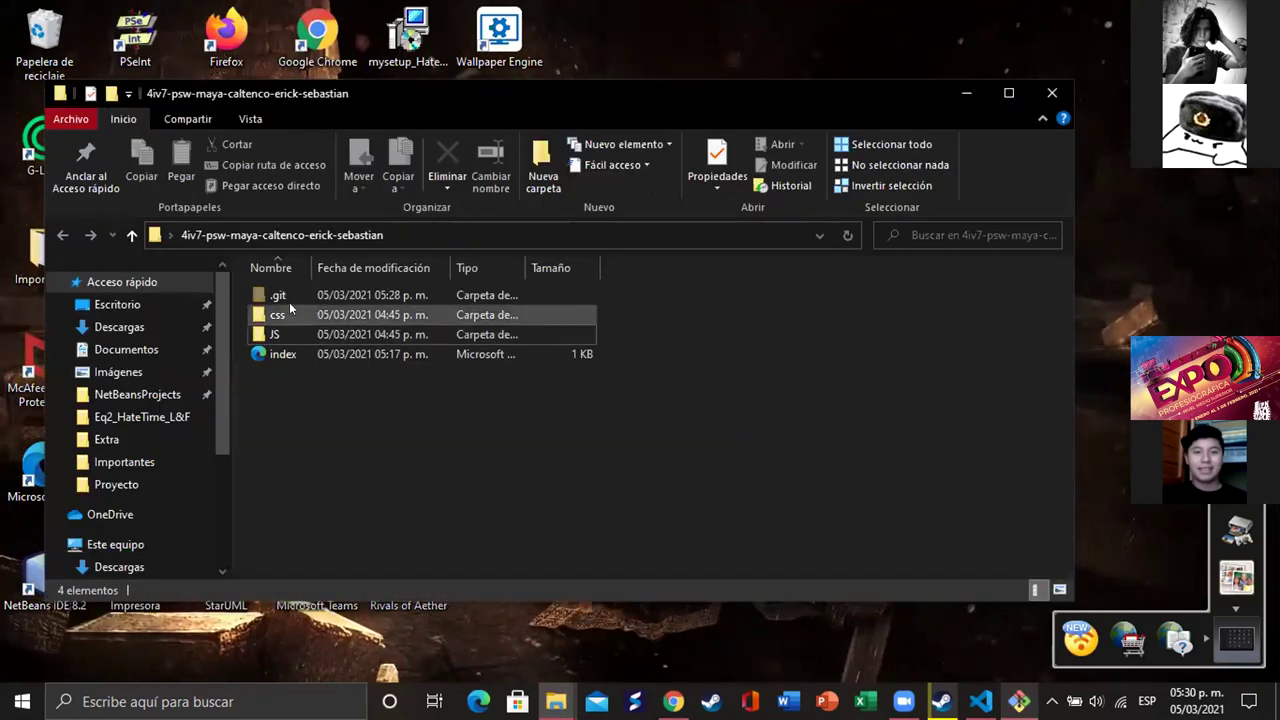
# - Delete the old .git folder from the 4iv7-psw website folder
pyautogui.rightClick(291, 294)
pyautogui.press('Escape')
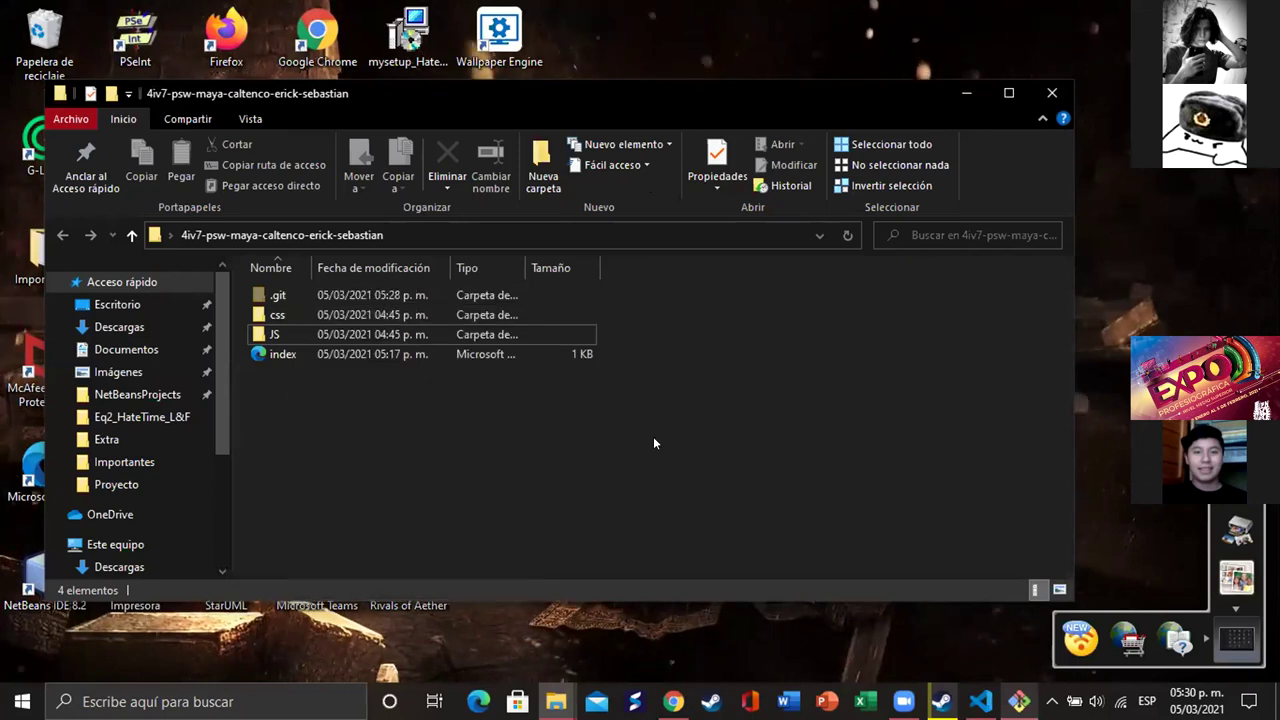
pyautogui.click(291, 294)
pyautogui.rightClick(291, 294)
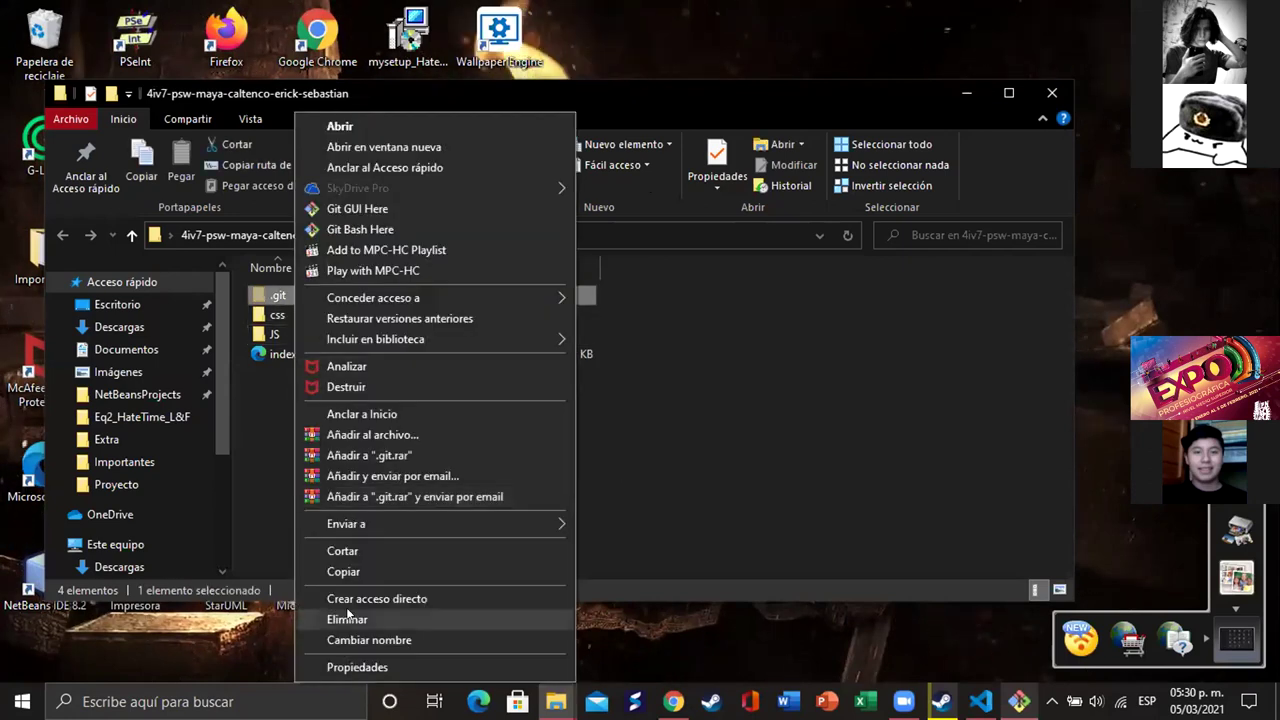
pyautogui.click(338, 618)
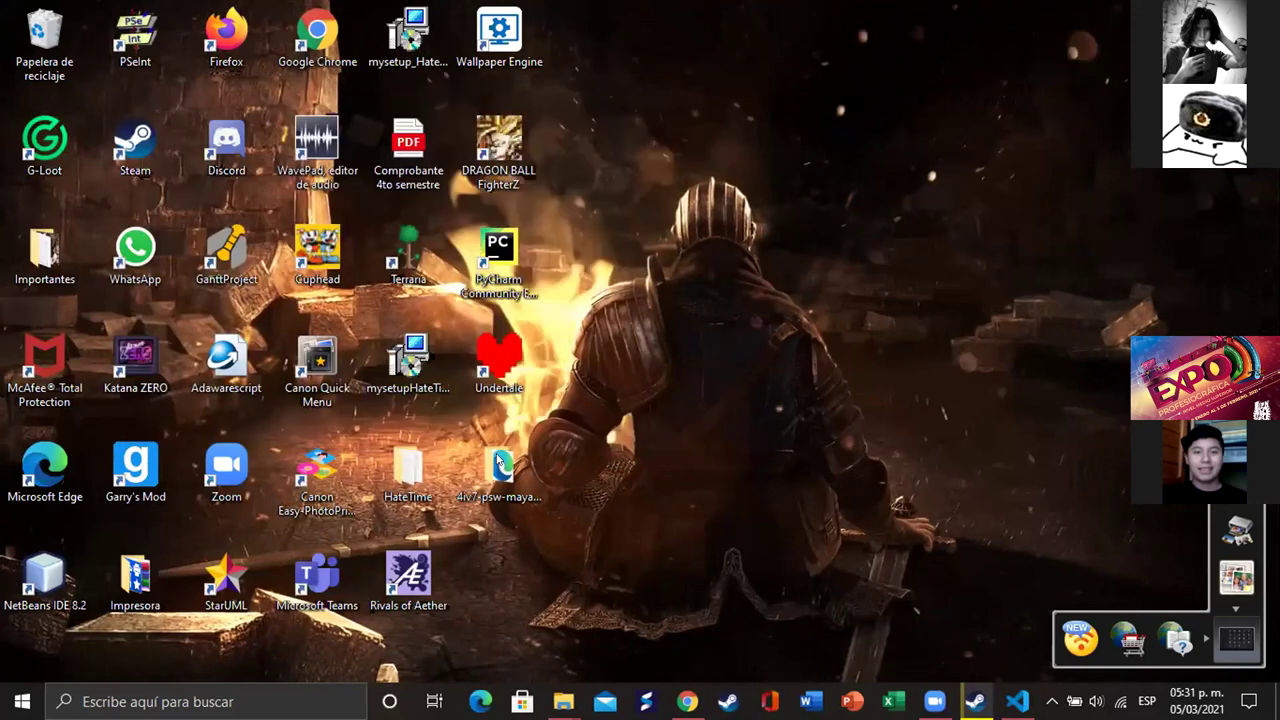
# - Bring up the context menu of the 4iv7-psw folder on the desktop
pyautogui.click(497, 466)
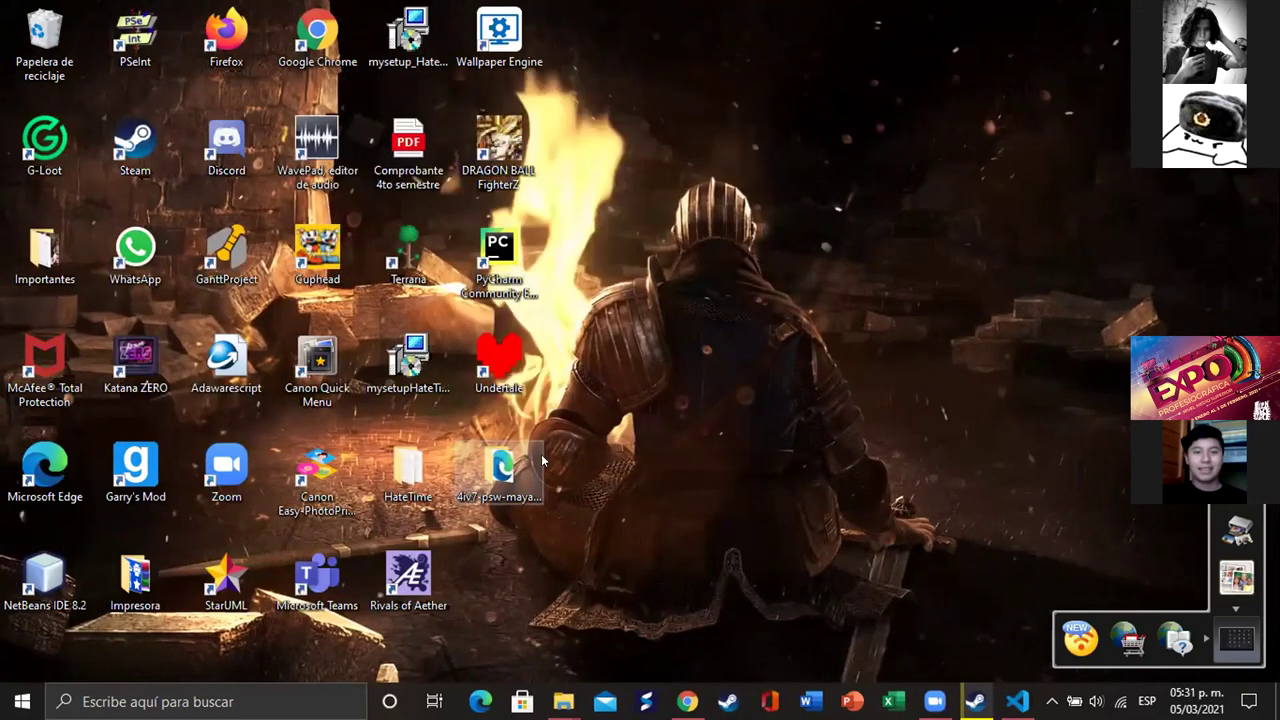
pyautogui.click(676, 477)
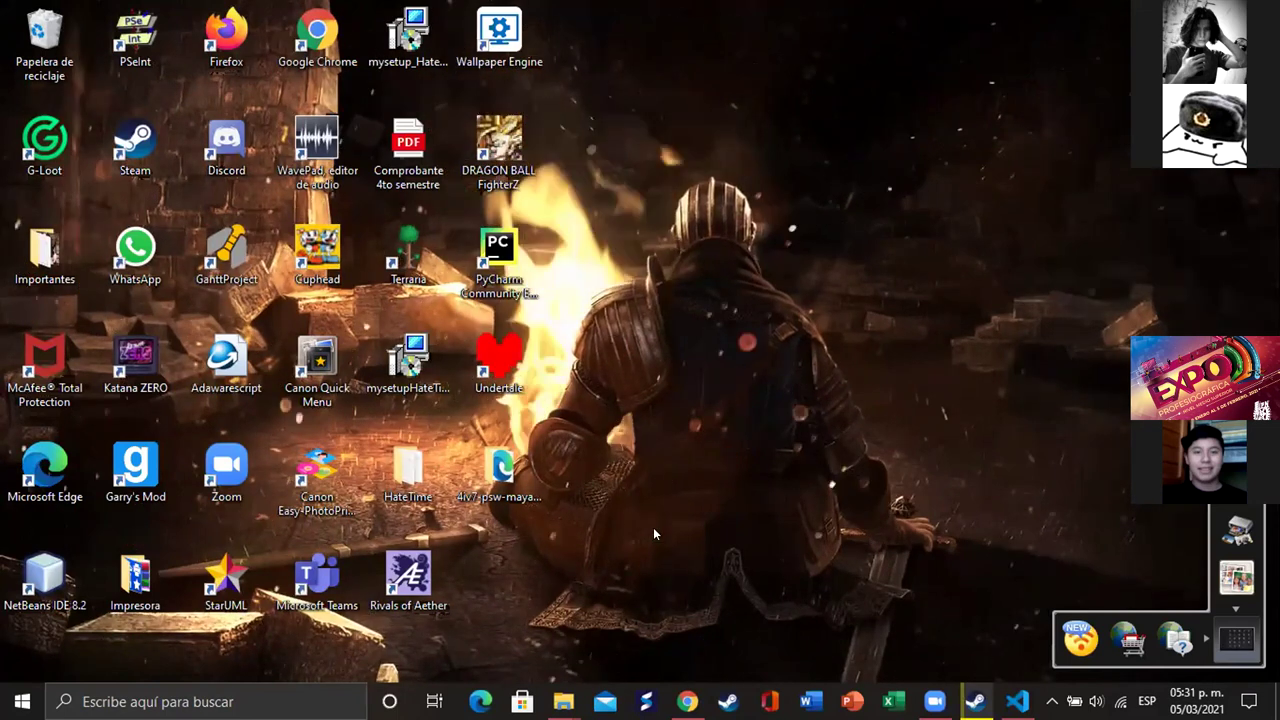
pyautogui.rightClick(512, 470)
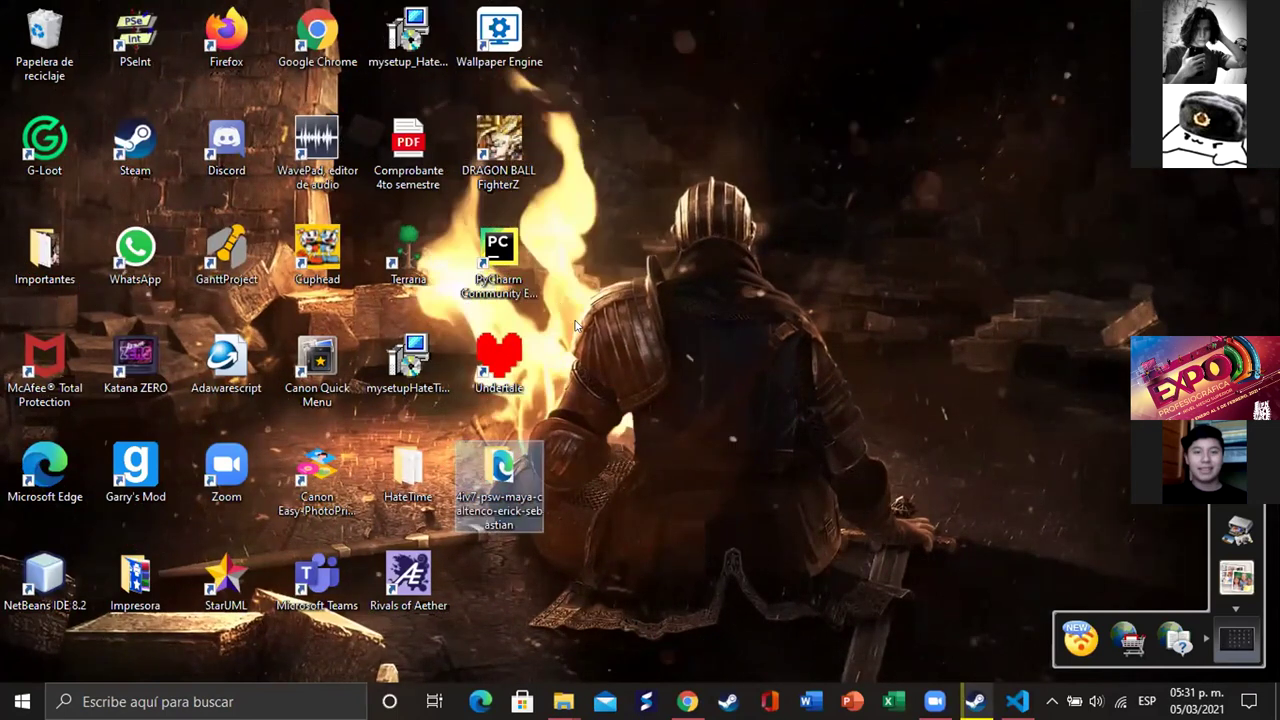
# - Open Git Bash in the 4iv7-psw folder, run git init and stage everything with git add
pyautogui.click(585, 228)
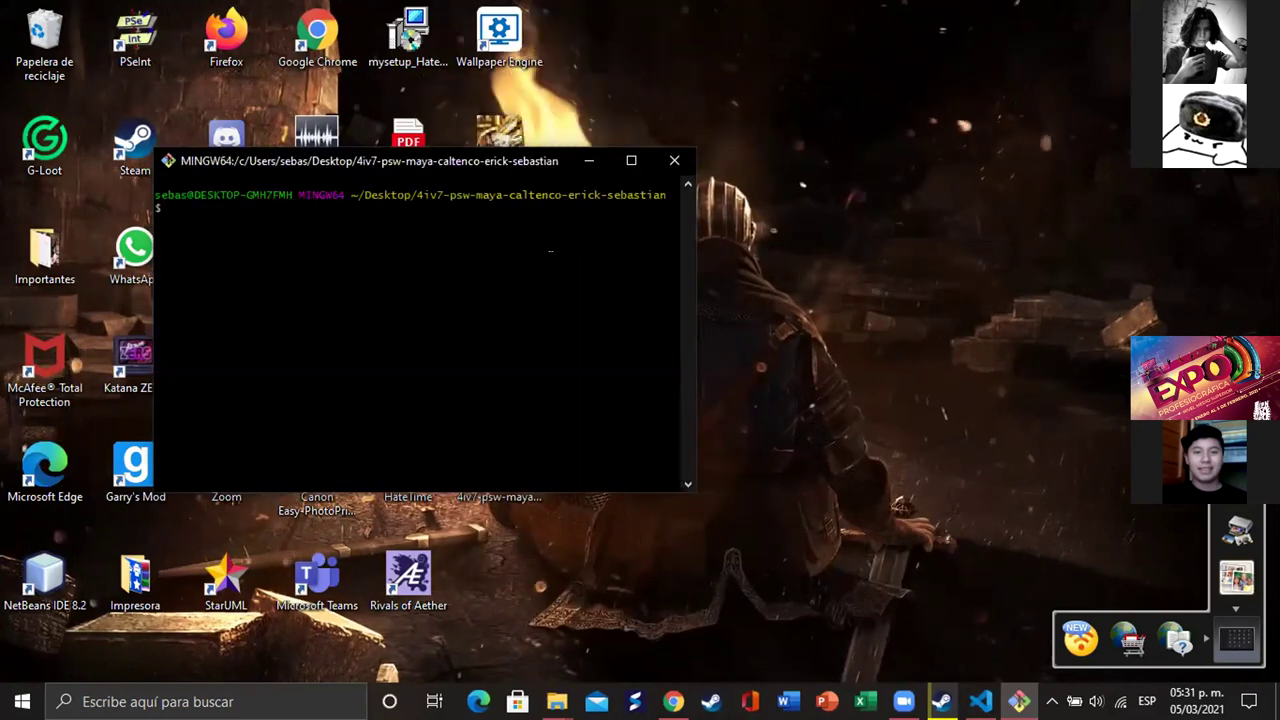
pyautogui.write('g')
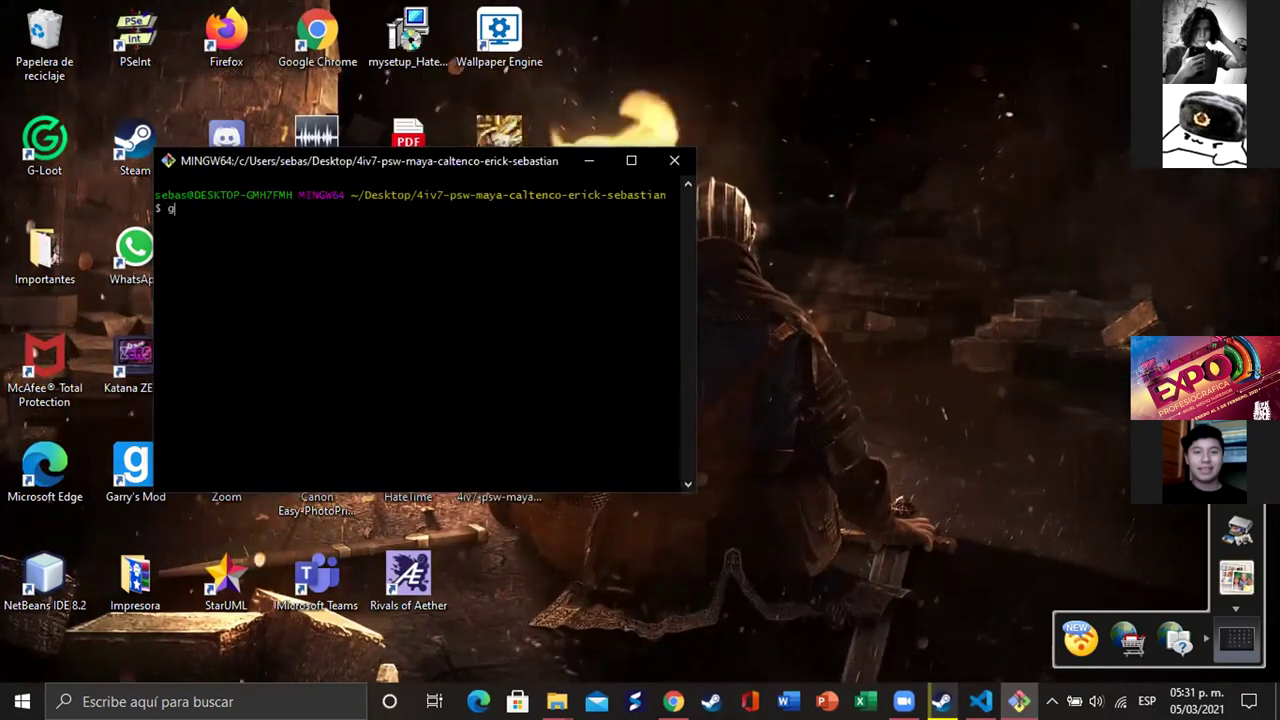
pyautogui.write('it init')
pyautogui.press('Return')
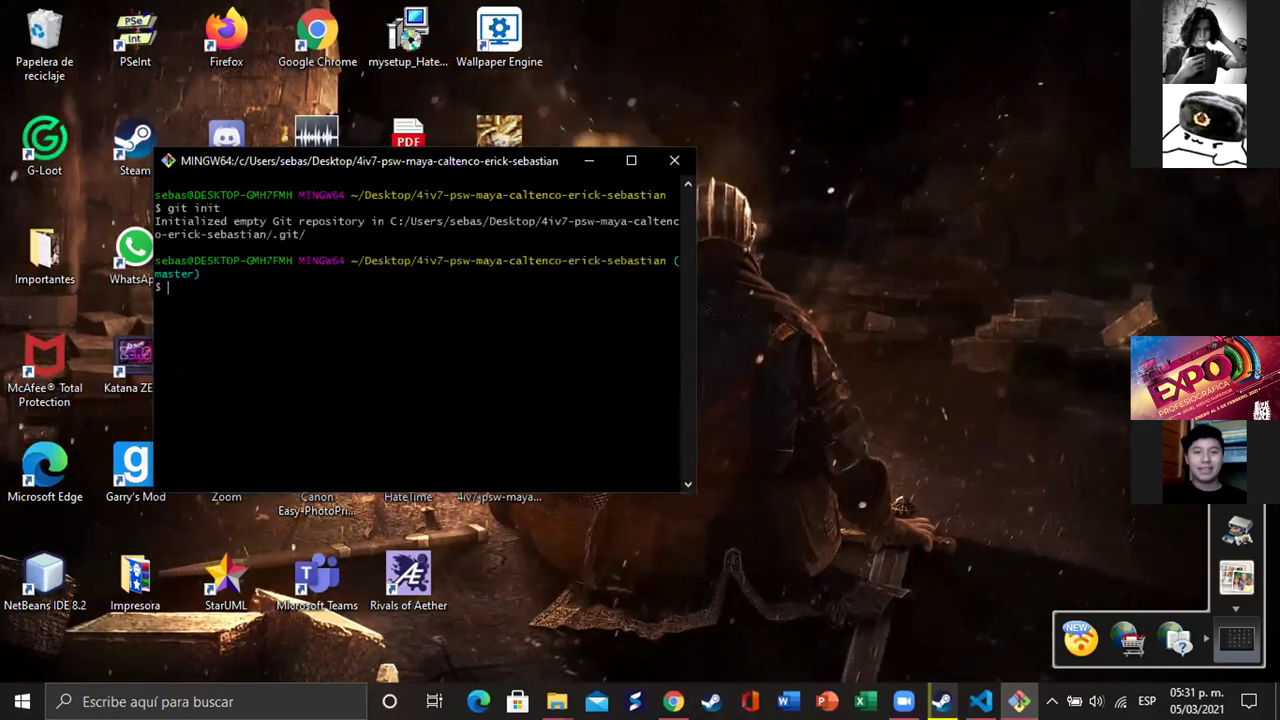
pyautogui.write('git ')
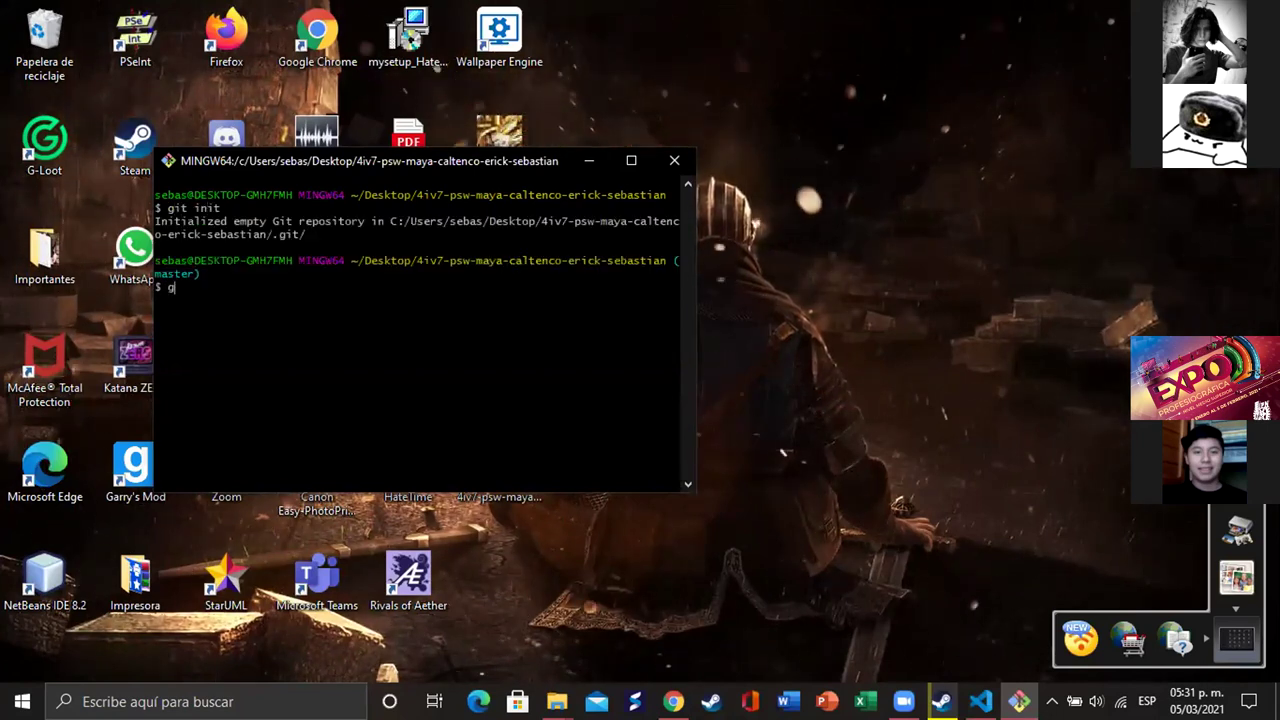
pyautogui.write('add ')
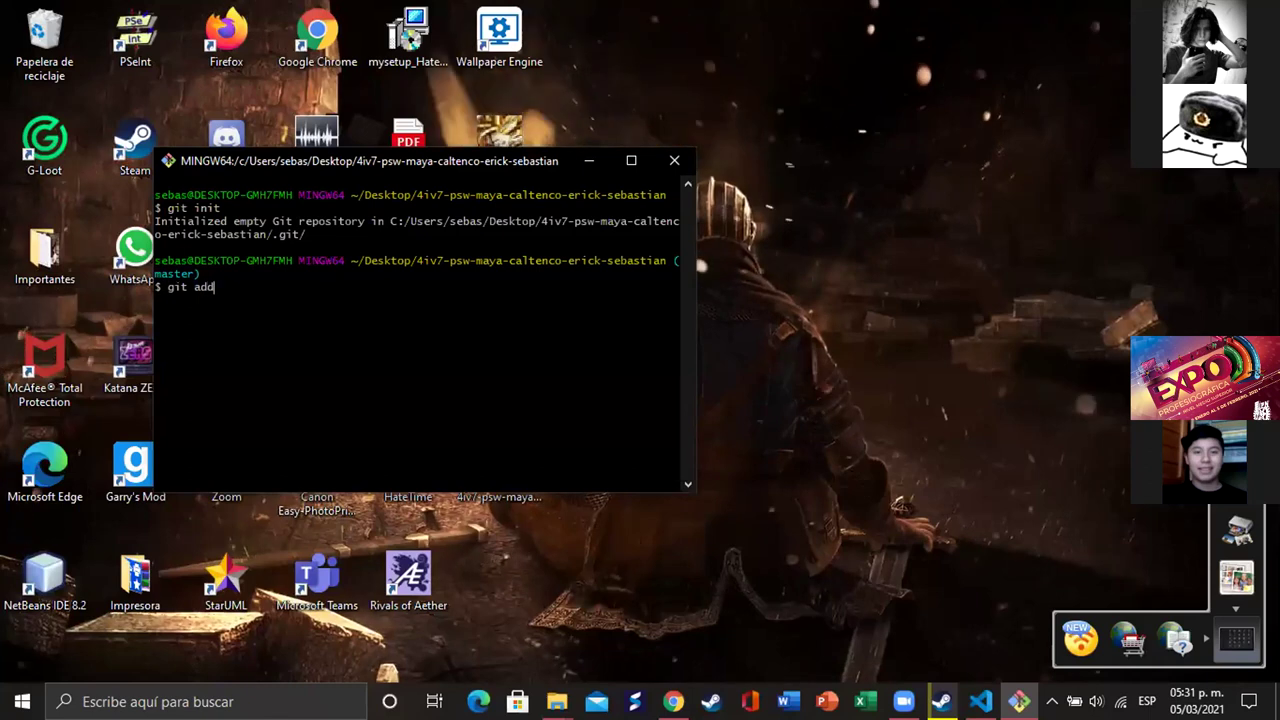
pyautogui.write('.')
pyautogui.press('Return')
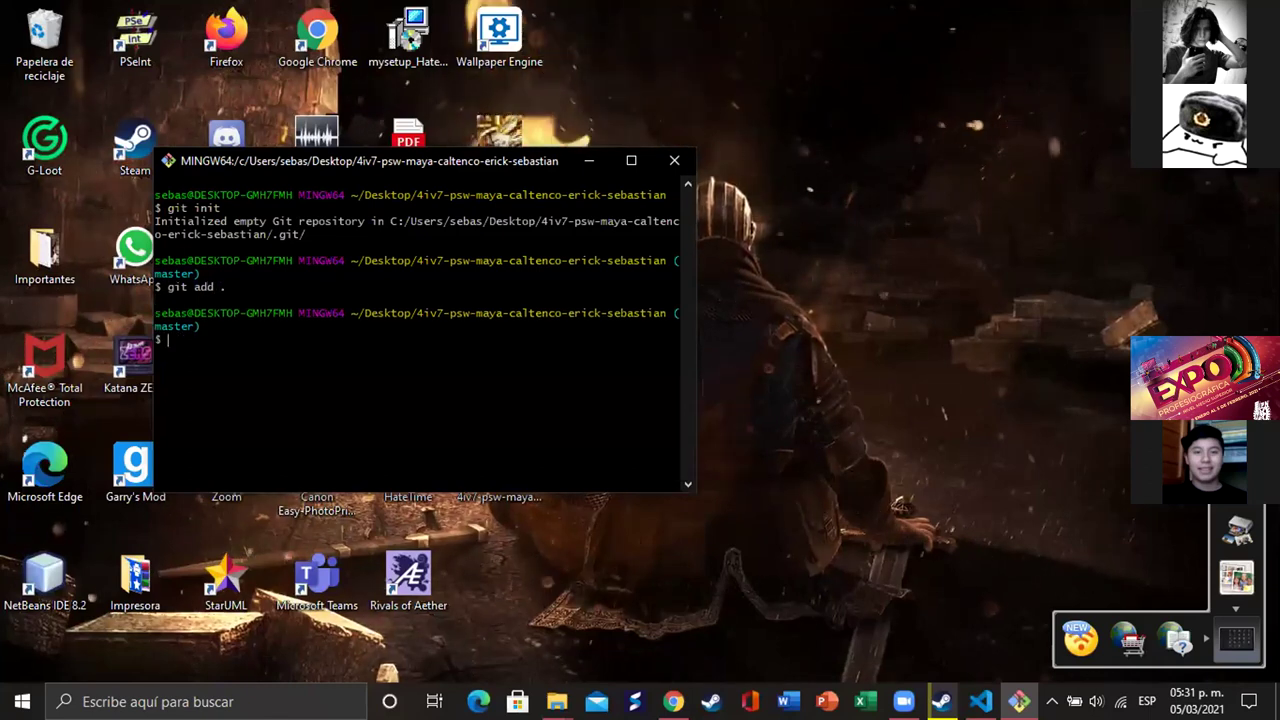
# - Commit the staged files with message "Hola" and return to the GitHub page
pyautogui.write('git')
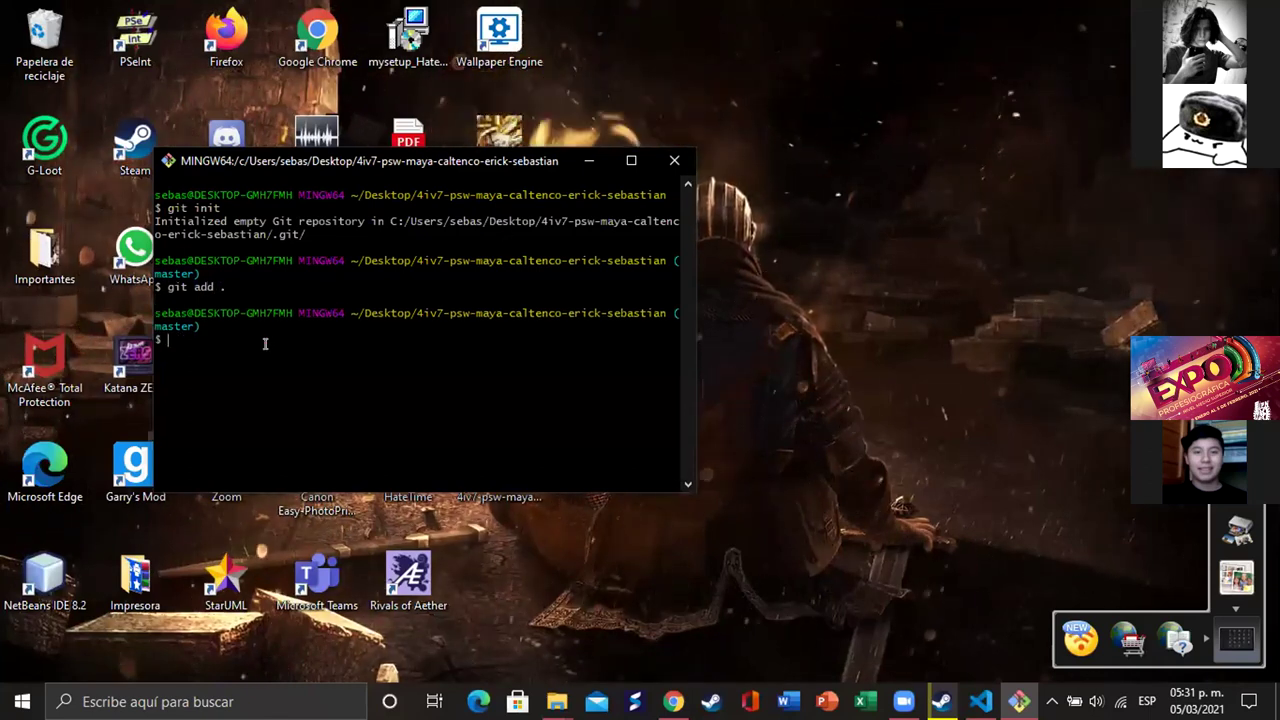
pyautogui.write(' commit ')
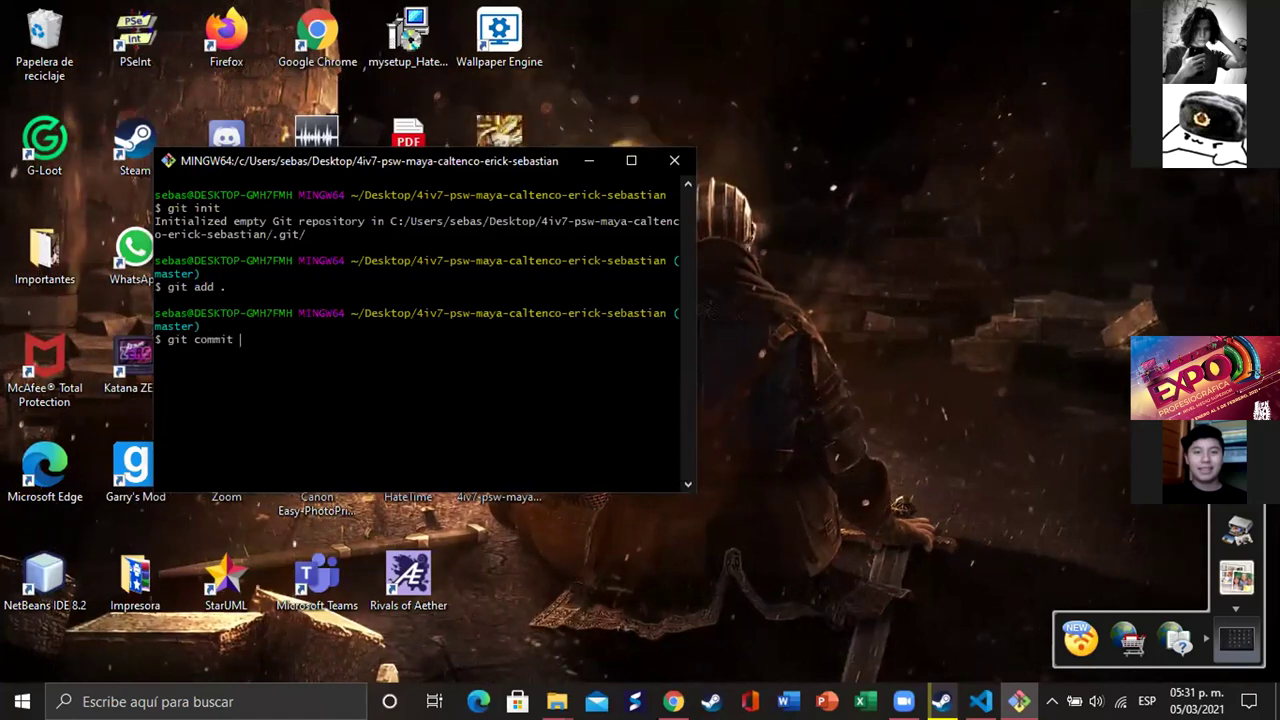
pyautogui.write('-m')
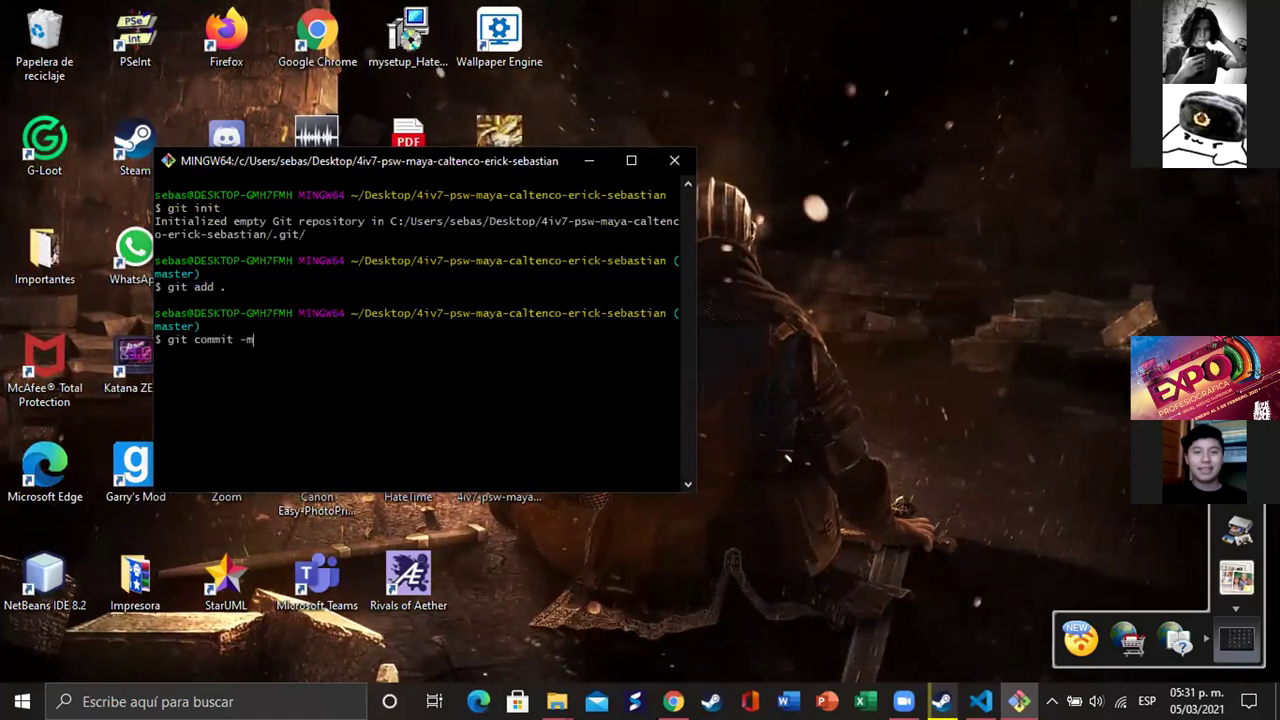
pyautogui.write(' 2')
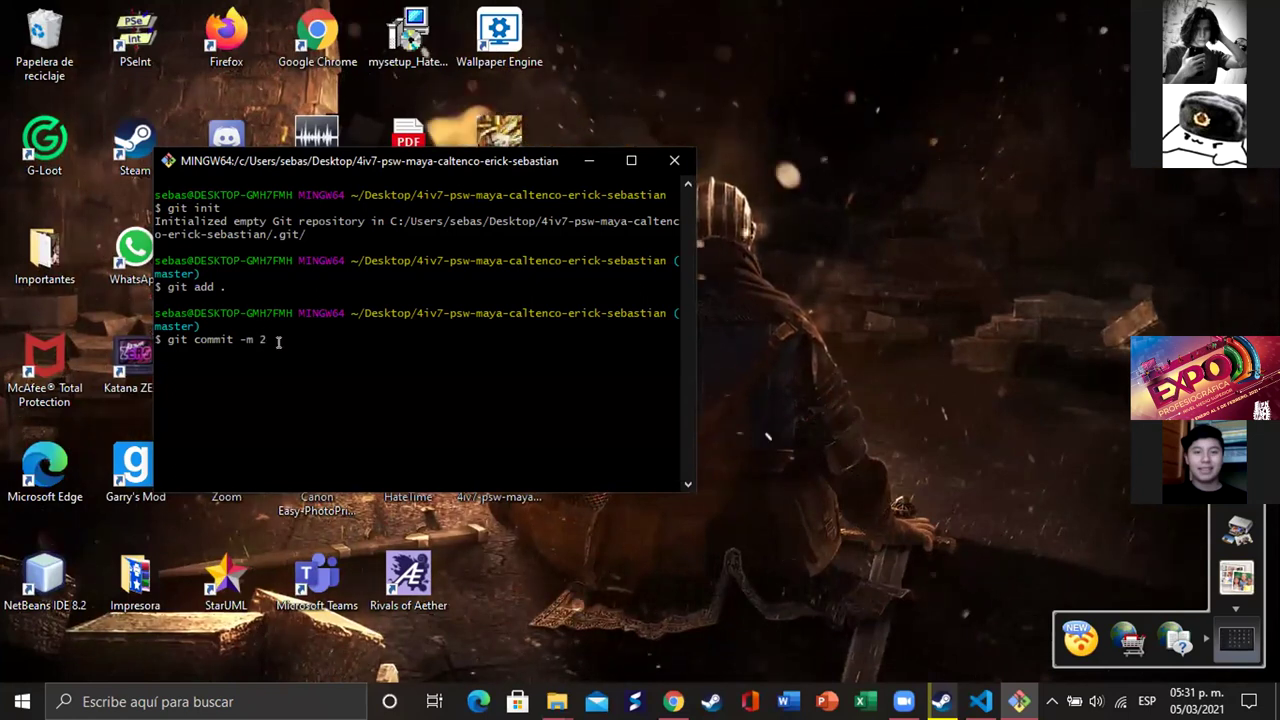
pyautogui.press('BackSpace')
pyautogui.write('"')
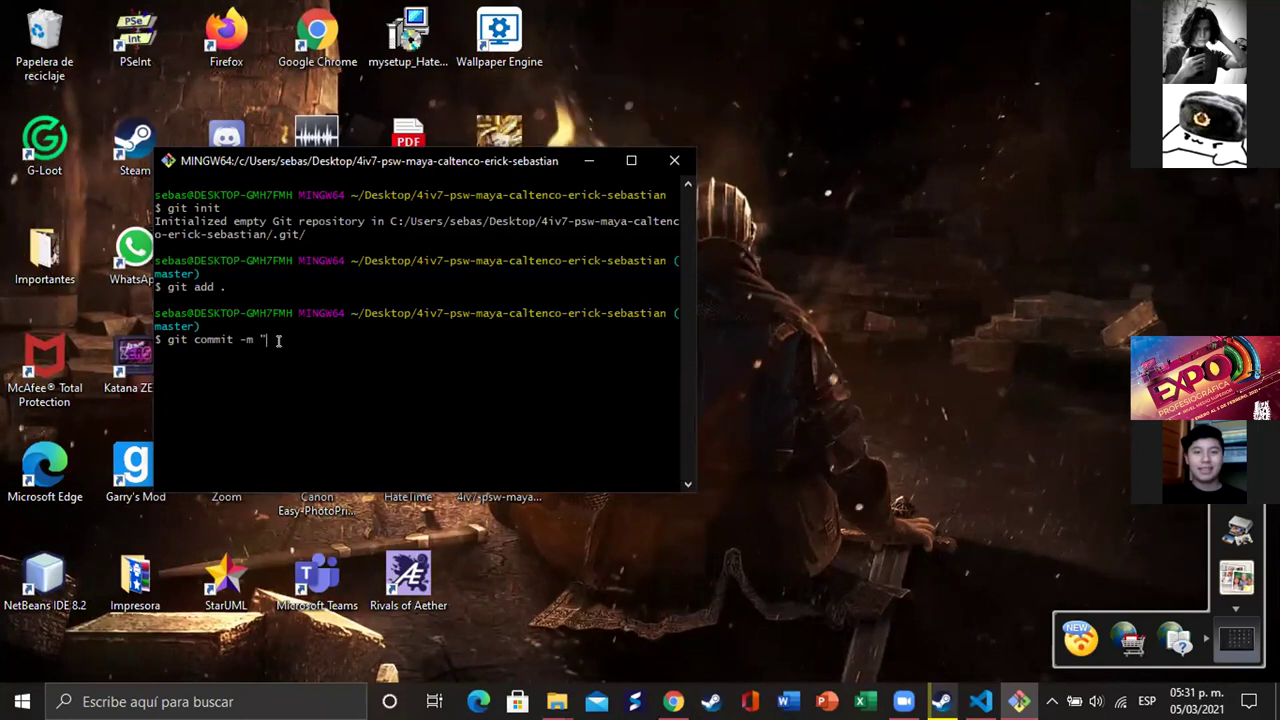
pyautogui.write('Hola"')
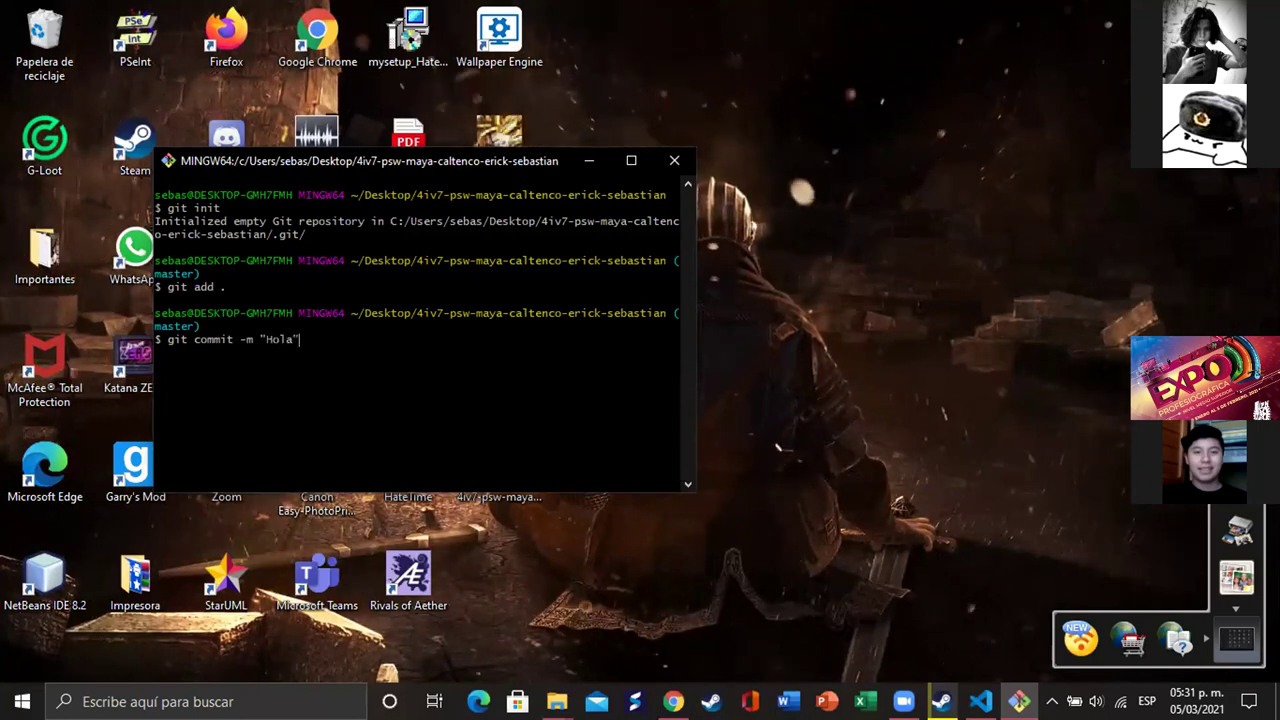
pyautogui.press('Return')
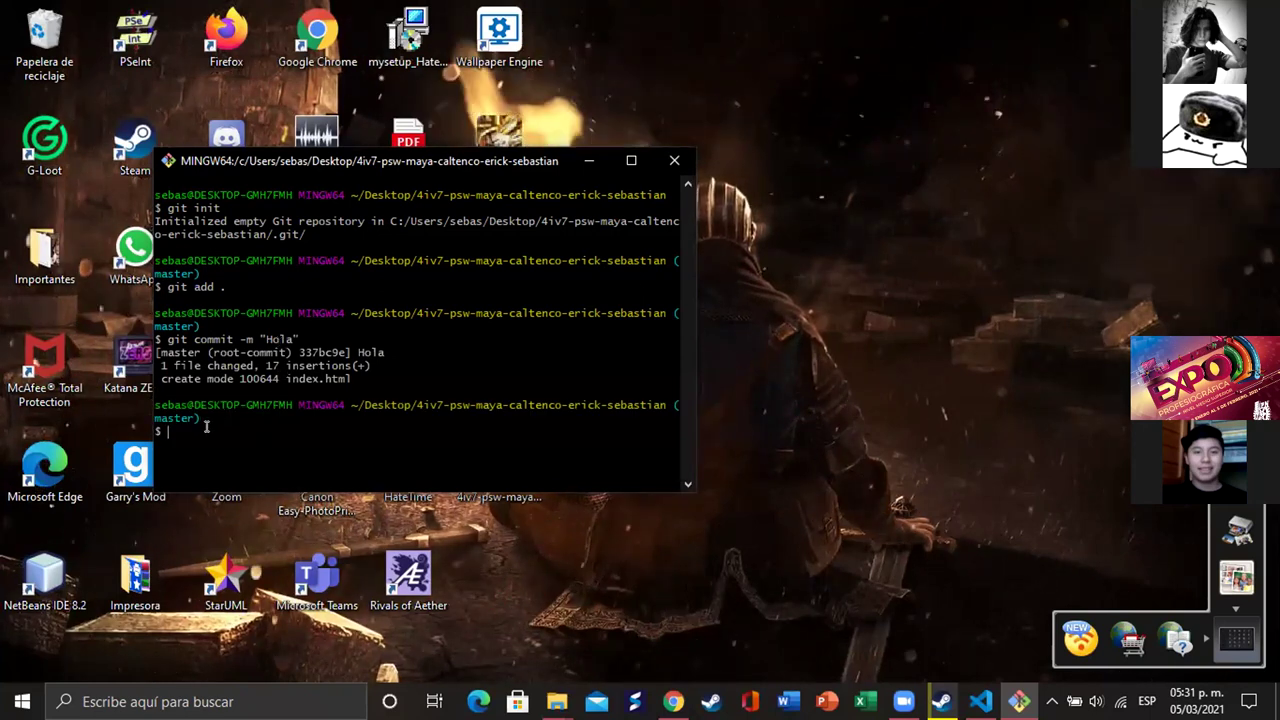
pyautogui.click(673, 701)
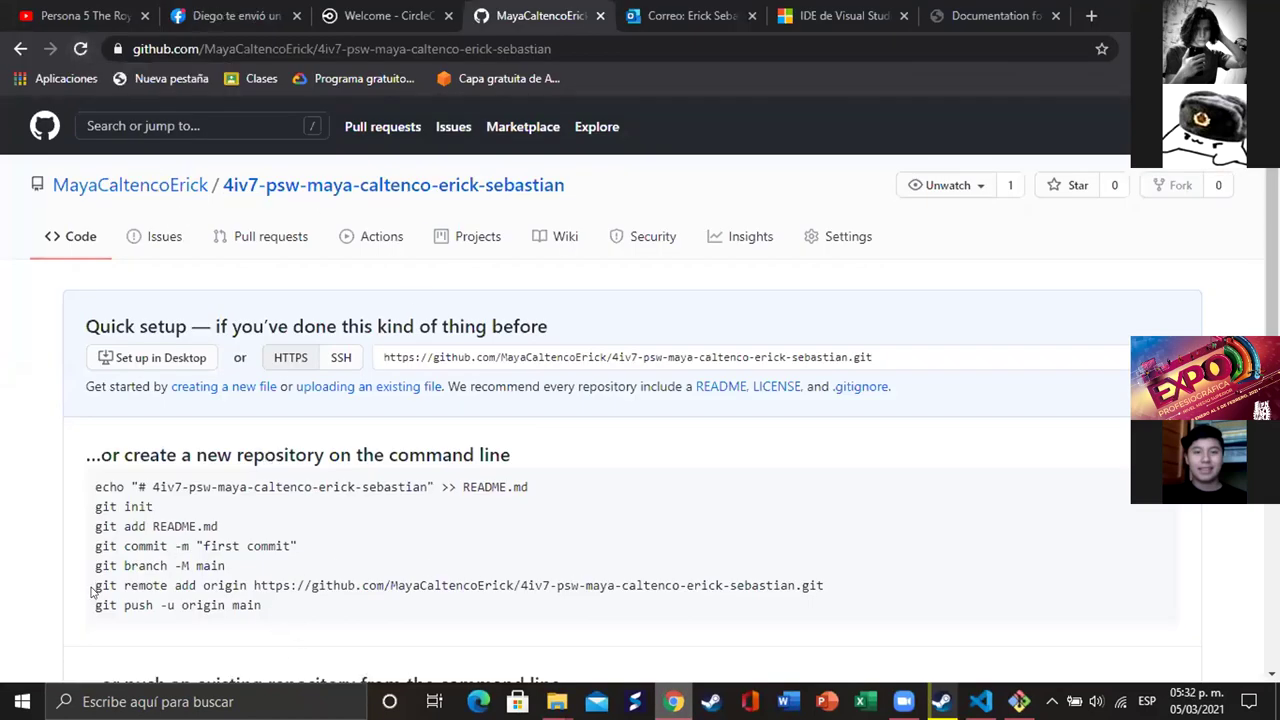
# - Add the GitHub repository as remote origin via the copied command, then run git push origin master
pyautogui.moveTo(90, 580); pyautogui.dragTo(817, 582)
pyautogui.rightClick(803, 583)
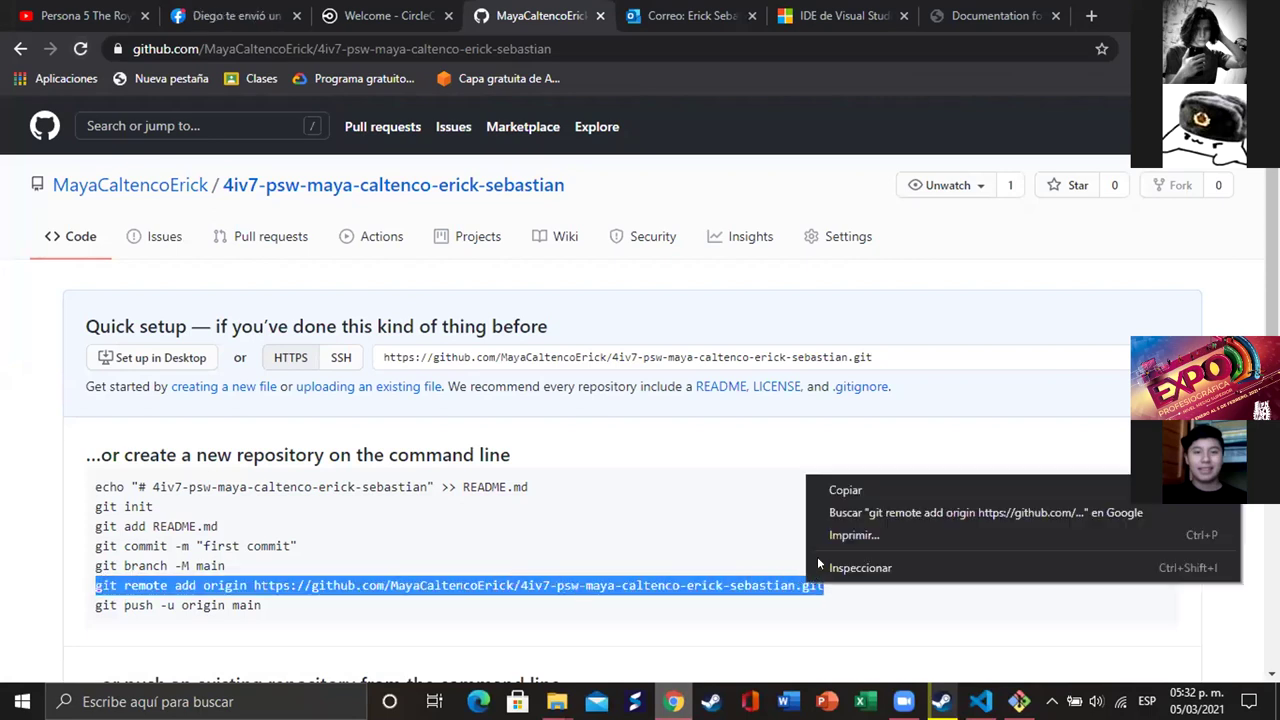
pyautogui.click(838, 486)
pyautogui.hotkey('alt', 'Tab')
pyautogui.rightClick(234, 432)
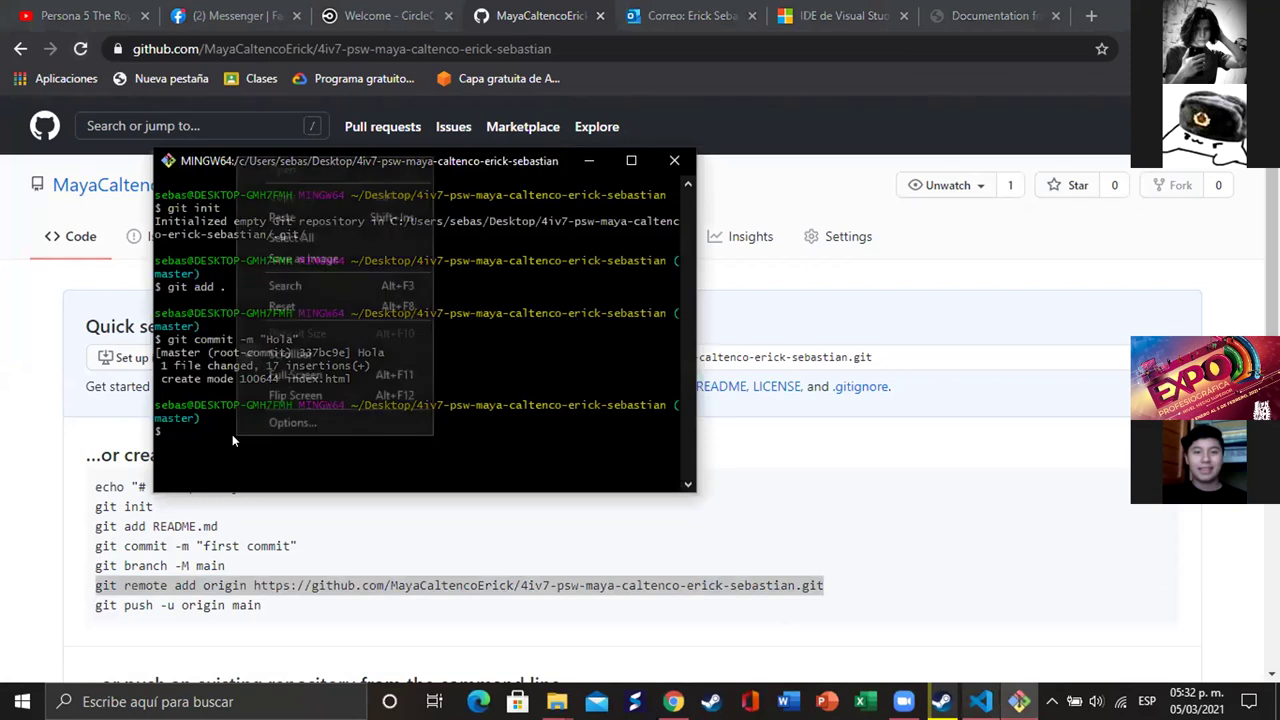
pyautogui.click(282, 217)
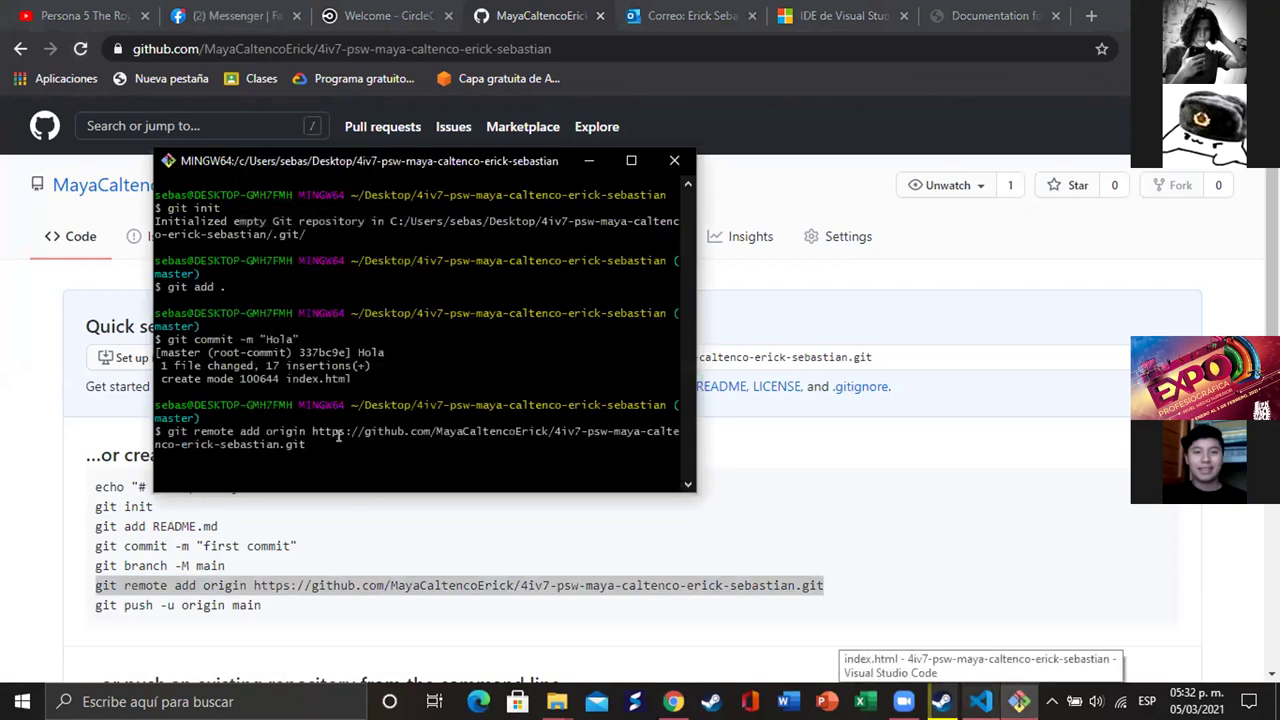
pyautogui.press('Return')
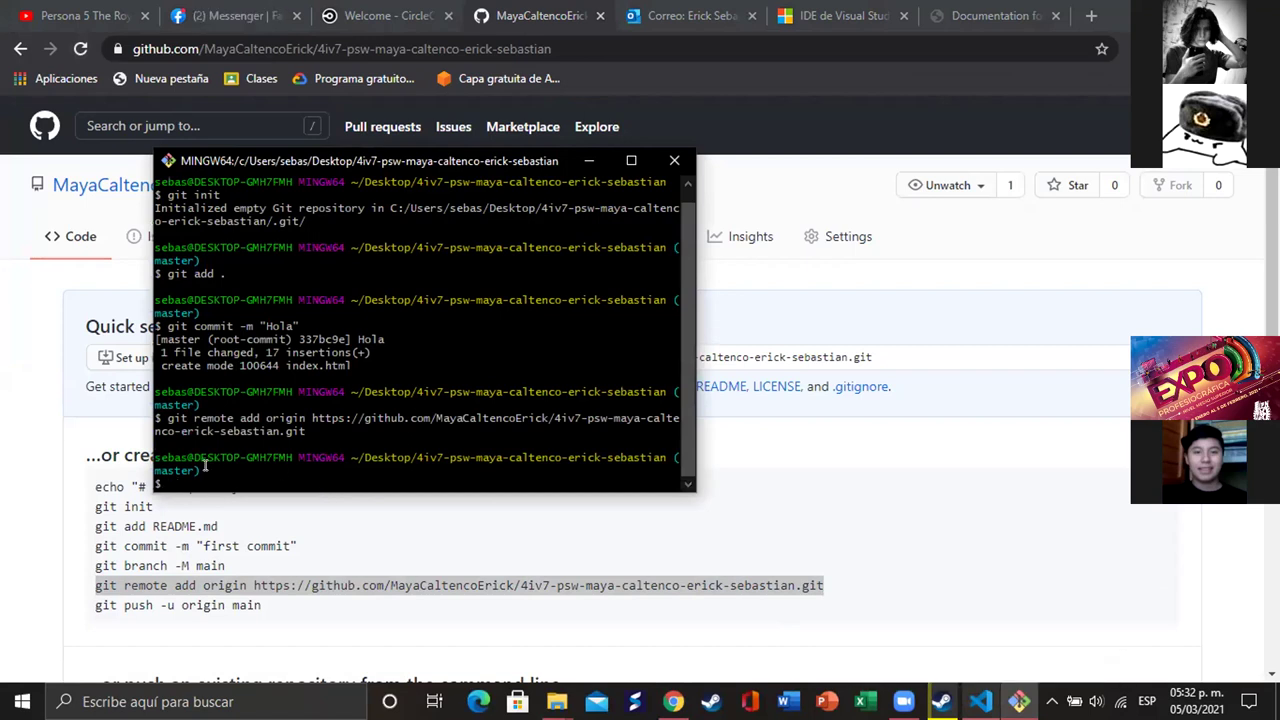
pyautogui.write('git push origin master')
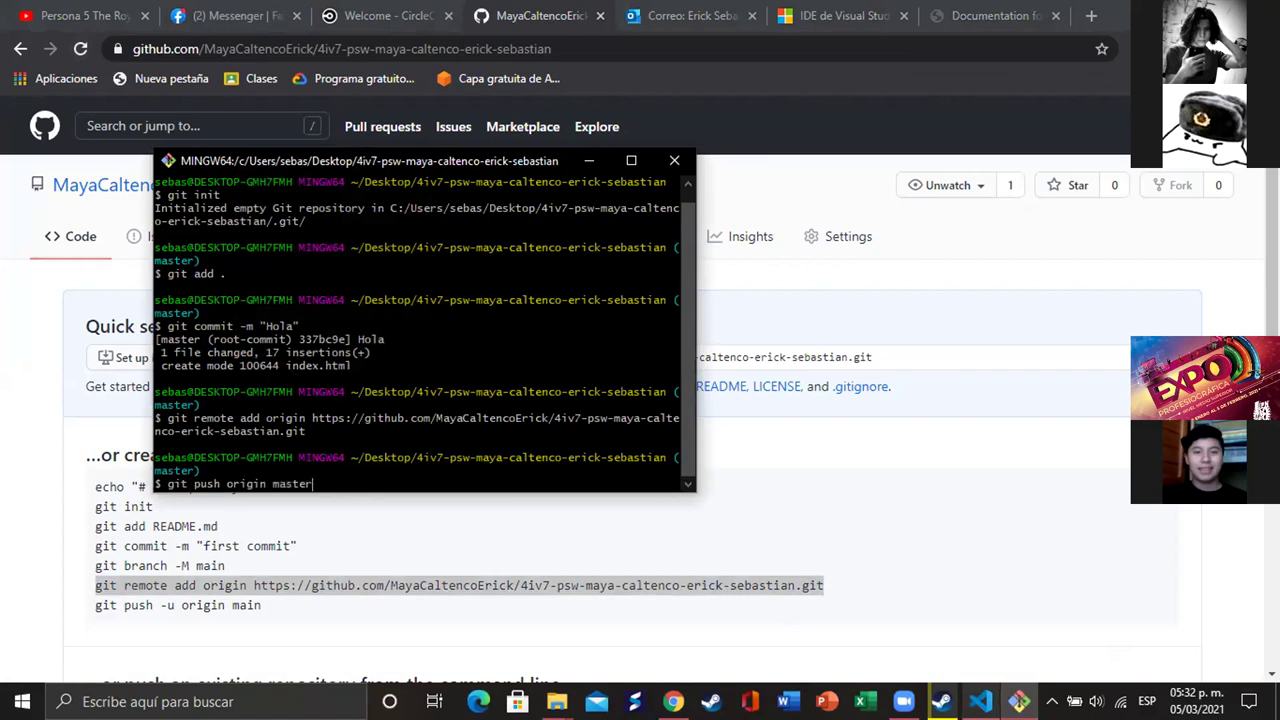
pyautogui.press('Return')
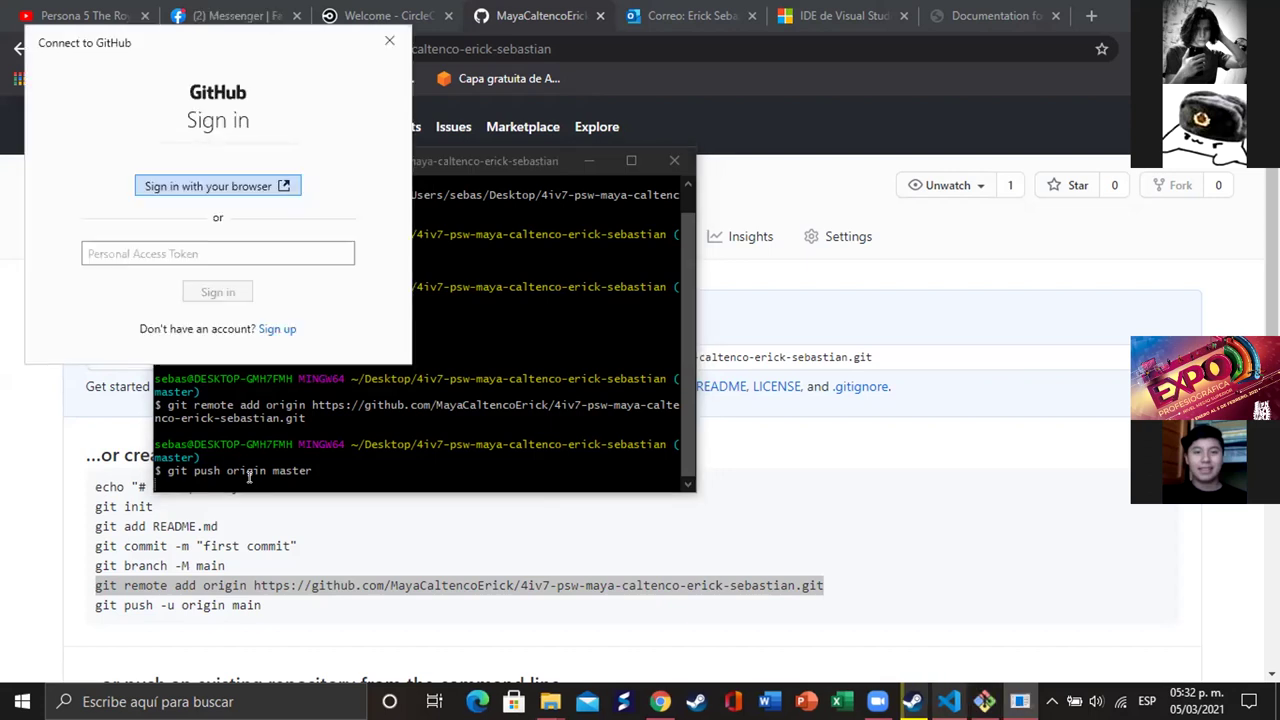
# - Choose 'Sign in with your browser' in the Connect to GitHub dialog
pyautogui.click(174, 252)
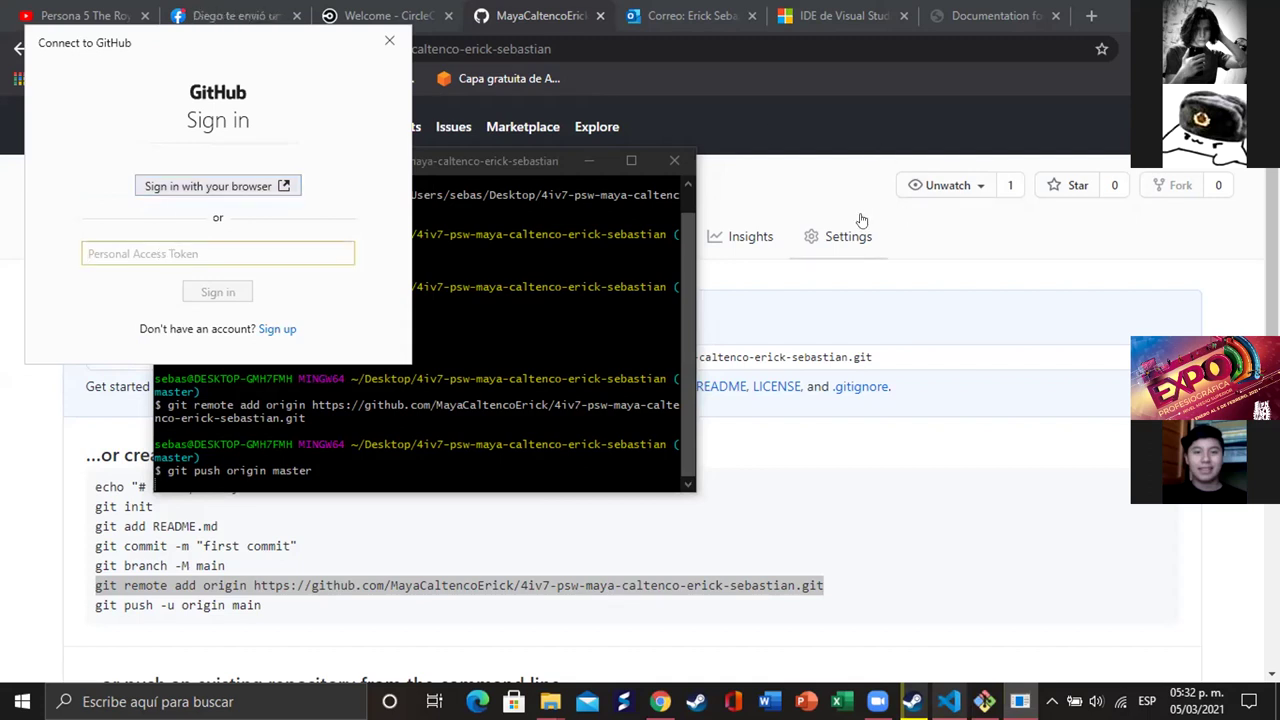
pyautogui.click(913, 100)
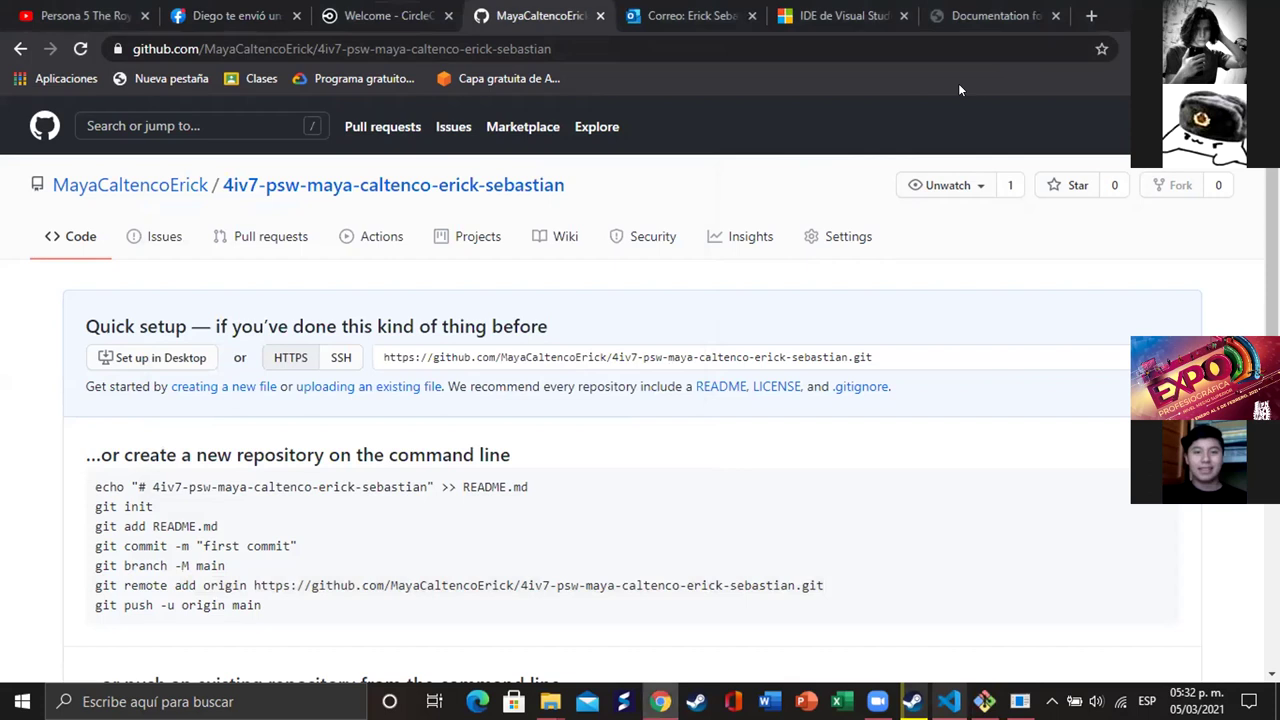
pyautogui.click(237, 182)
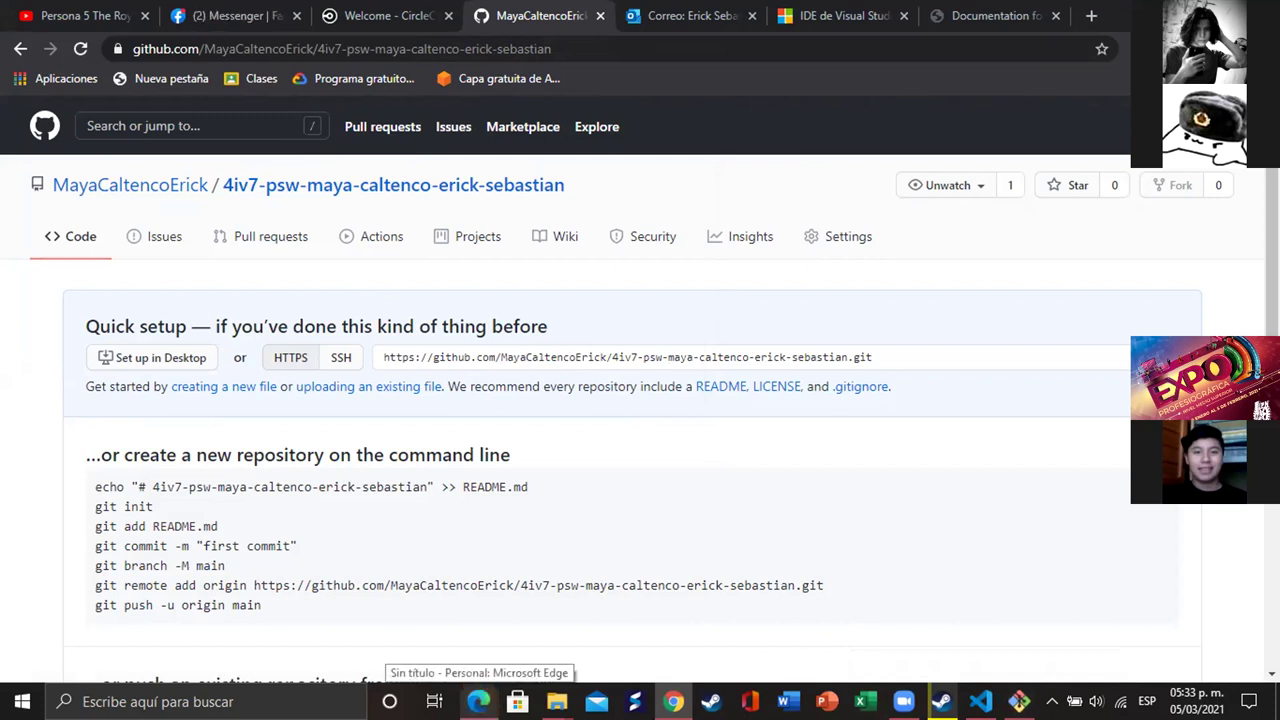
# - Sign in to GitHub in Edge with the account e-mail and password
pyautogui.click(479, 701)
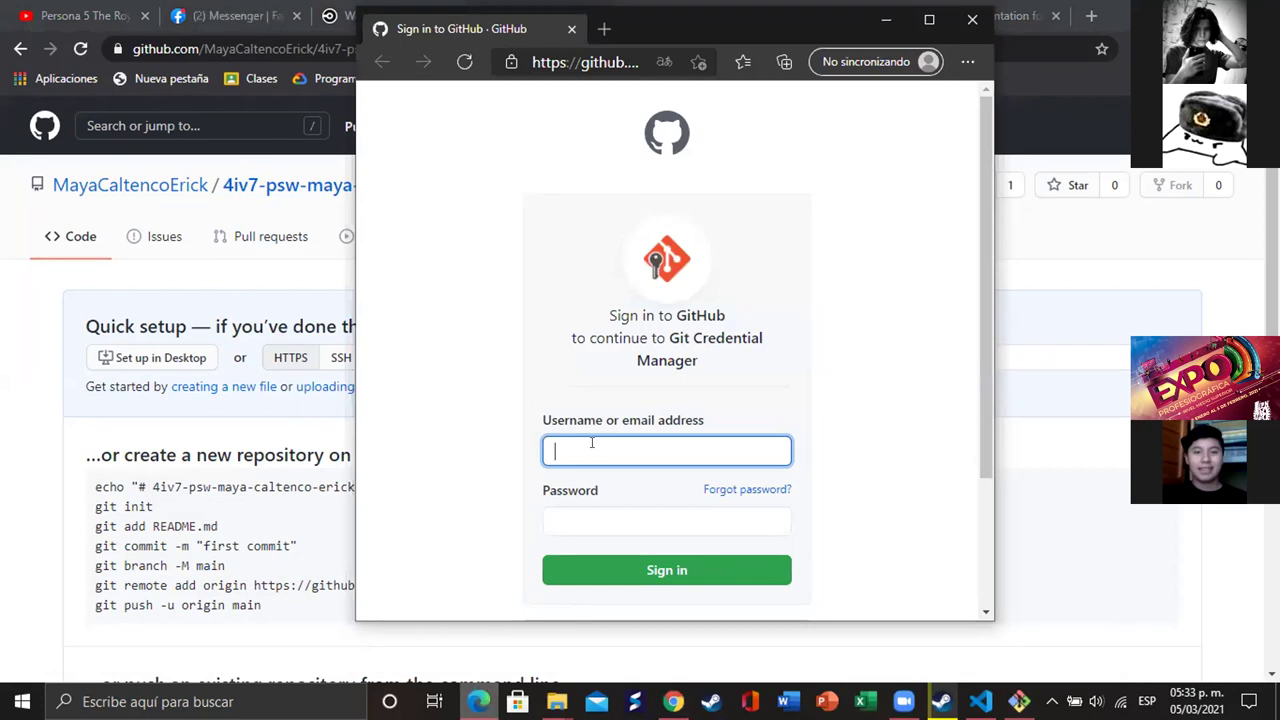
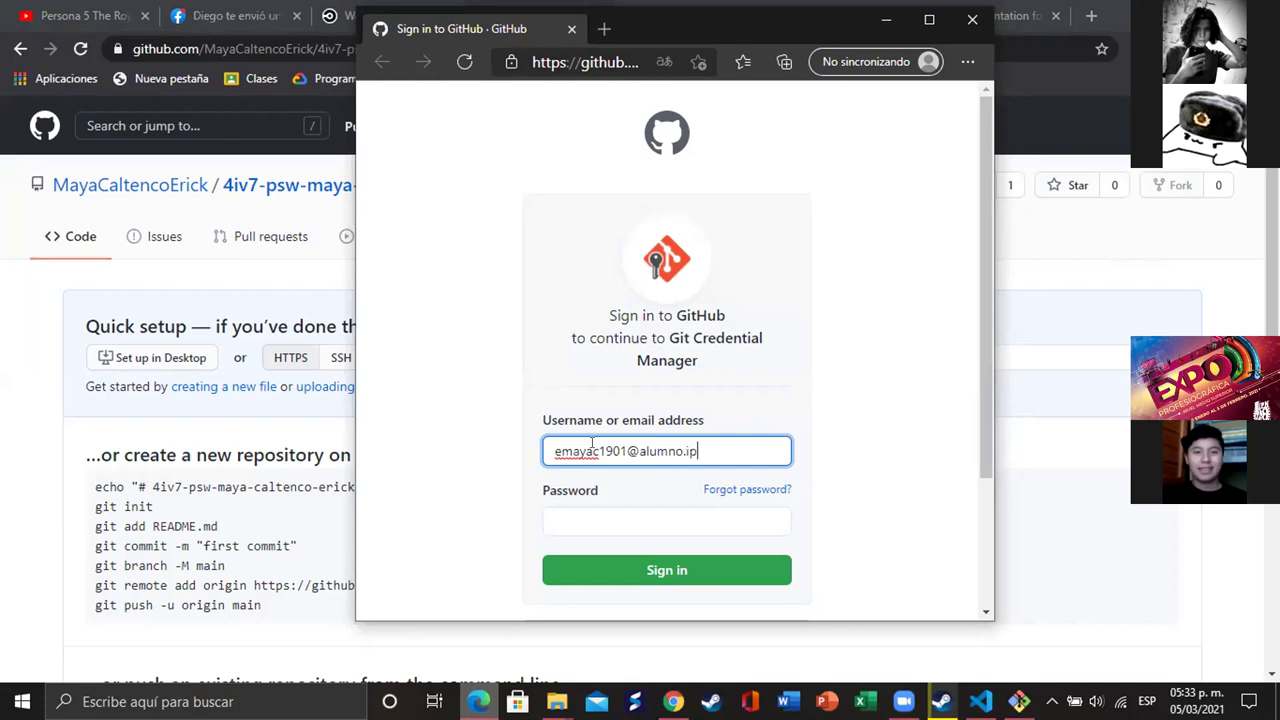
pyautogui.click(594, 512)
pyautogui.write('•••••••')
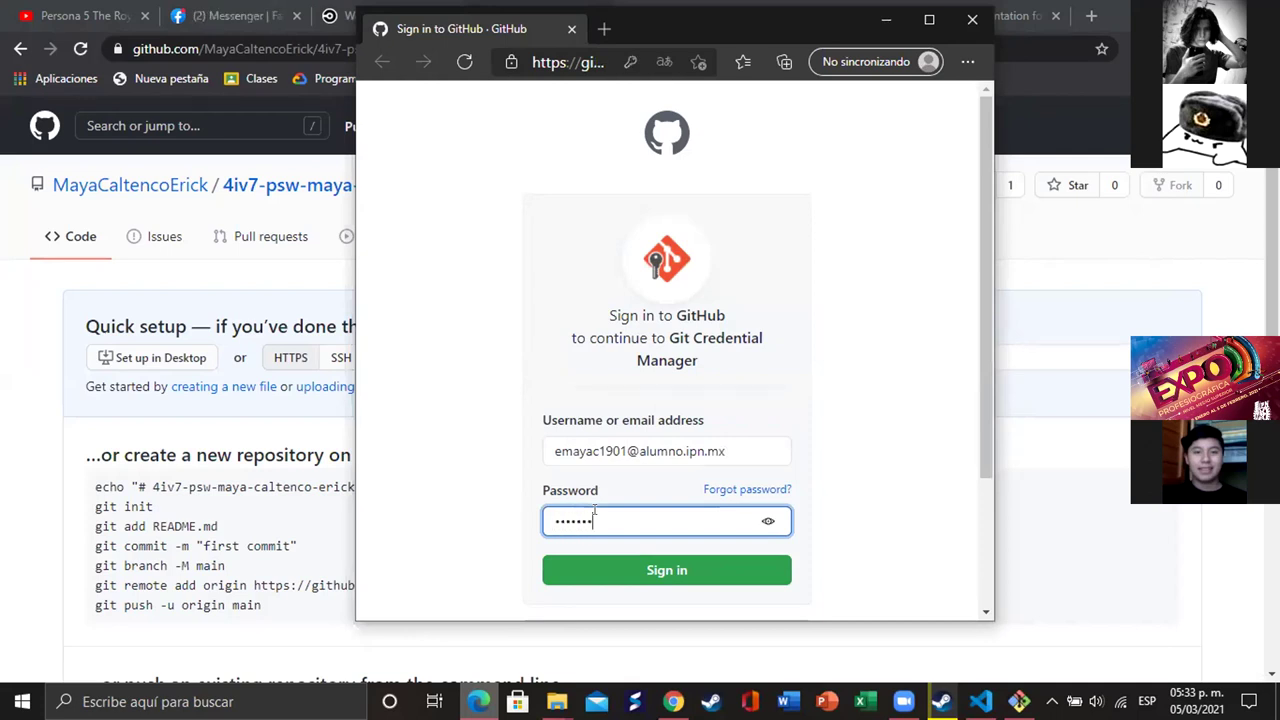
pyautogui.click(667, 568)
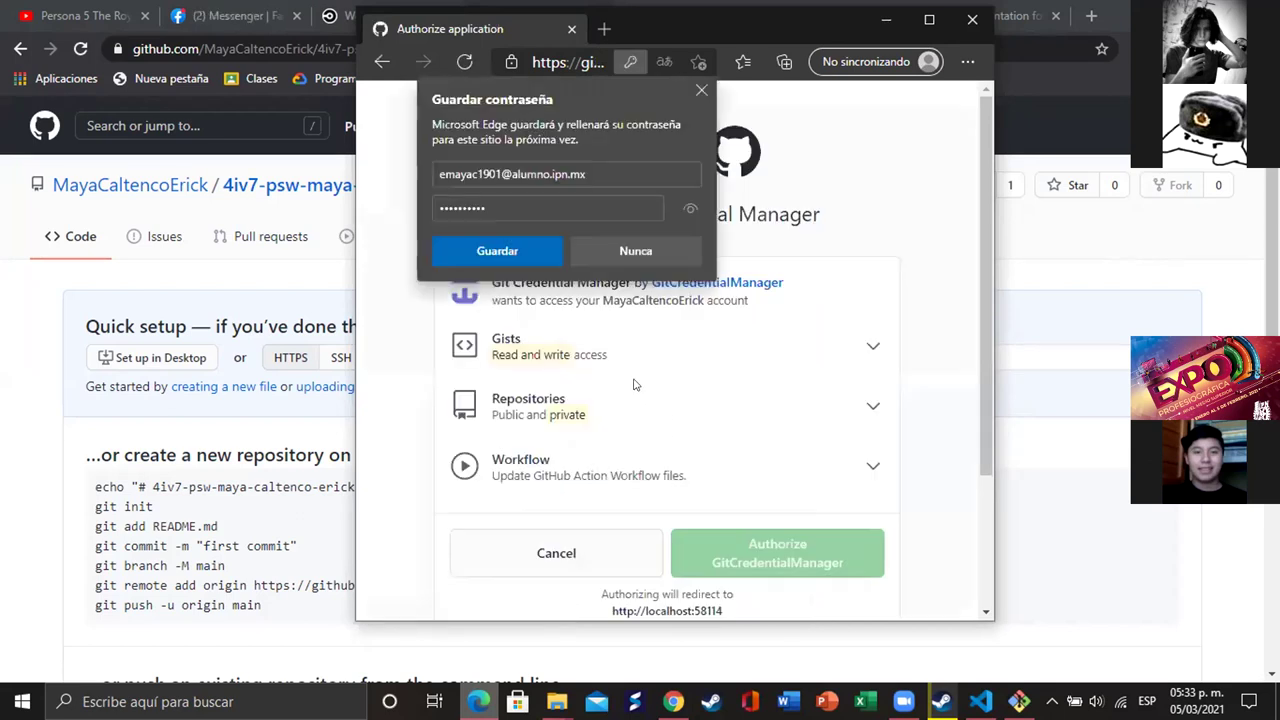
# - Decline saving the password, authorize GitCredentialManager, and complete the master push in Git Bash
pyautogui.click(636, 251)
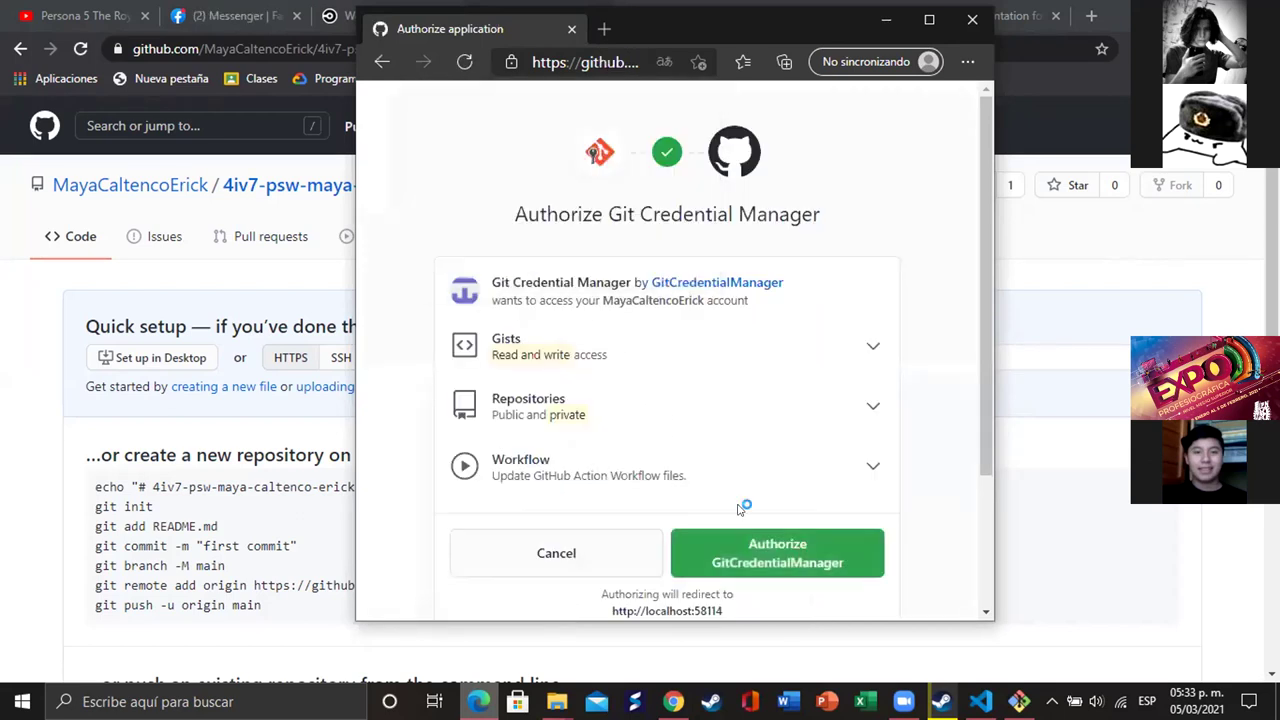
pyautogui.click(785, 556)
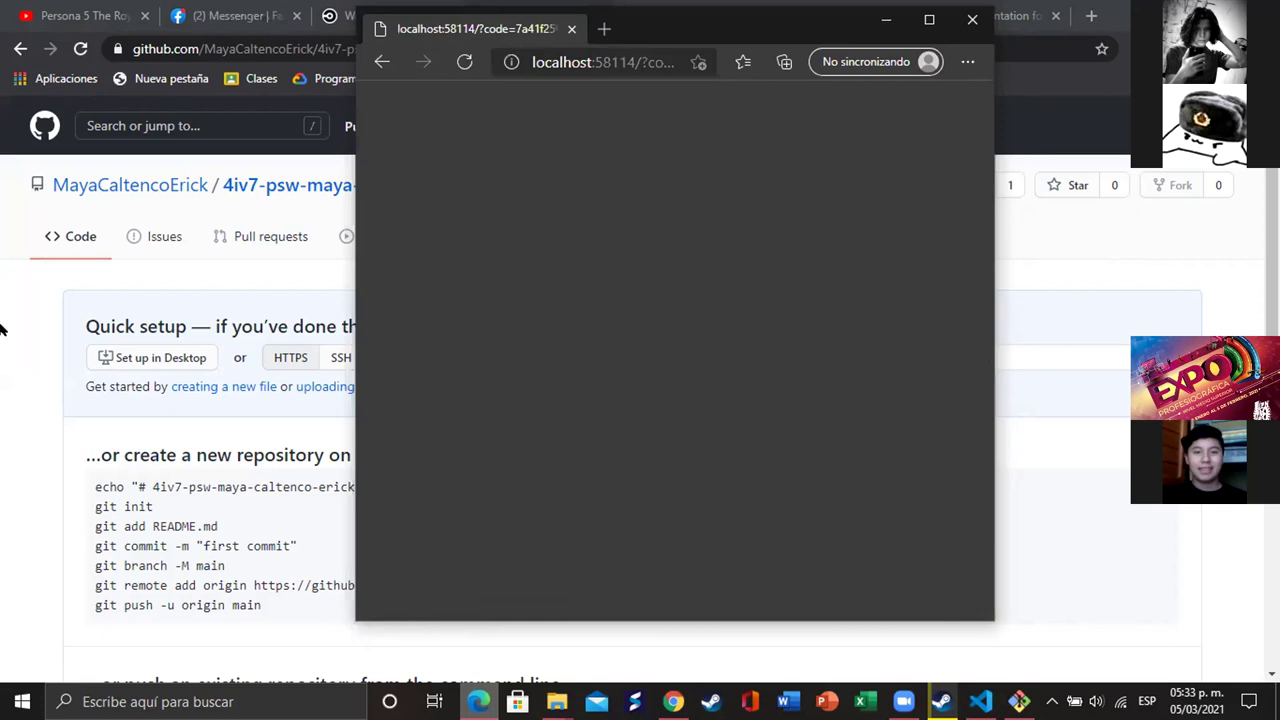
pyautogui.click(201, 387)
pyautogui.click(1019, 701)
pyautogui.press('Return')
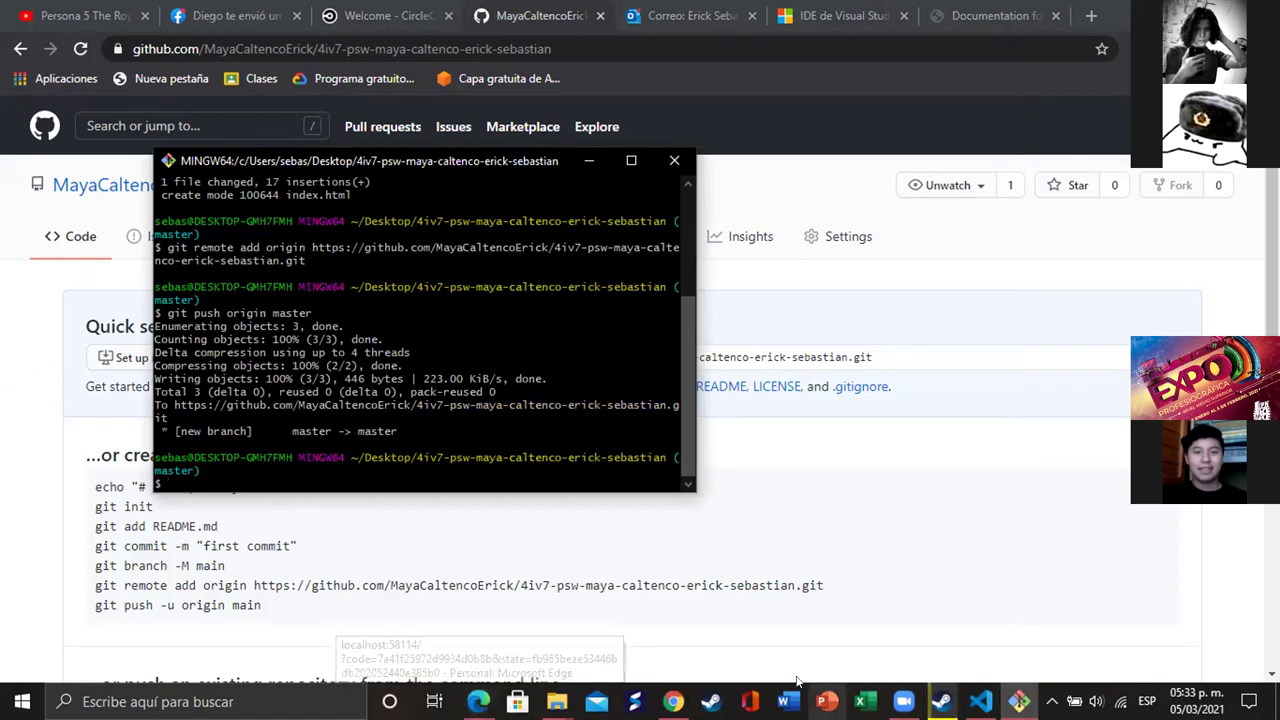
# - Reload the repository to show index.html, then open Settings at the GitHub Pages section
pyautogui.click(673, 701)
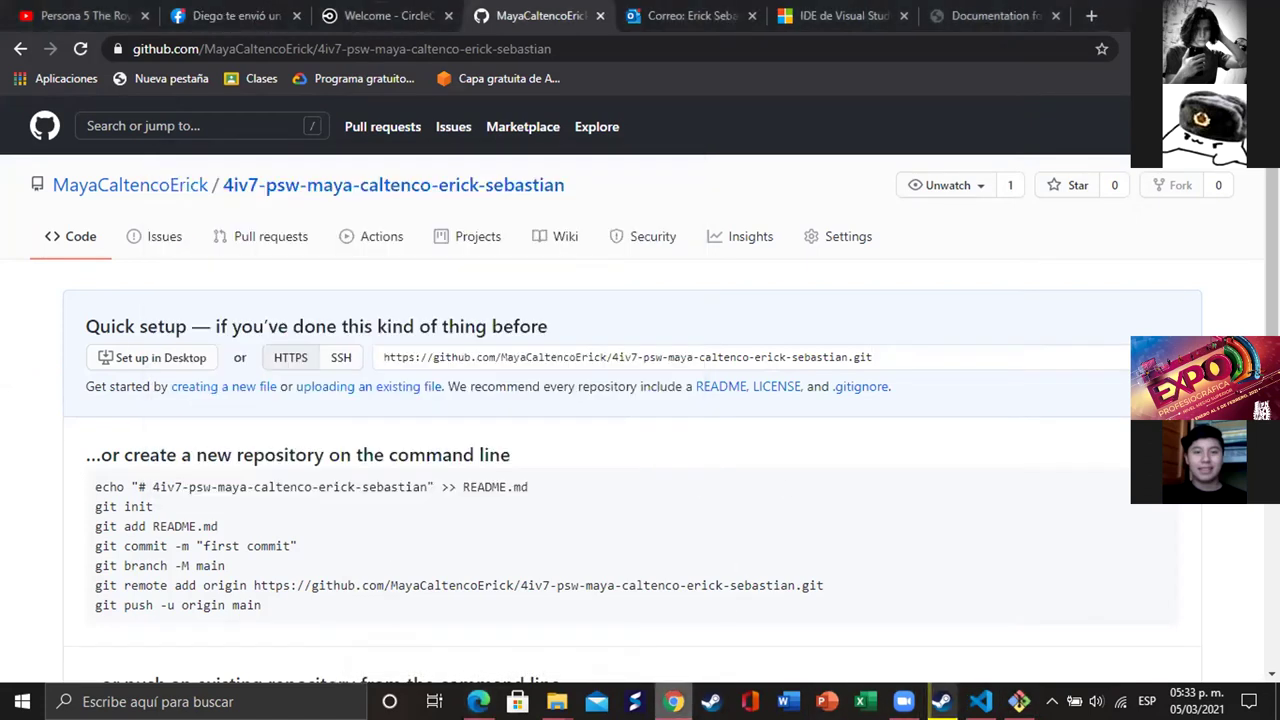
pyautogui.click(81, 49)
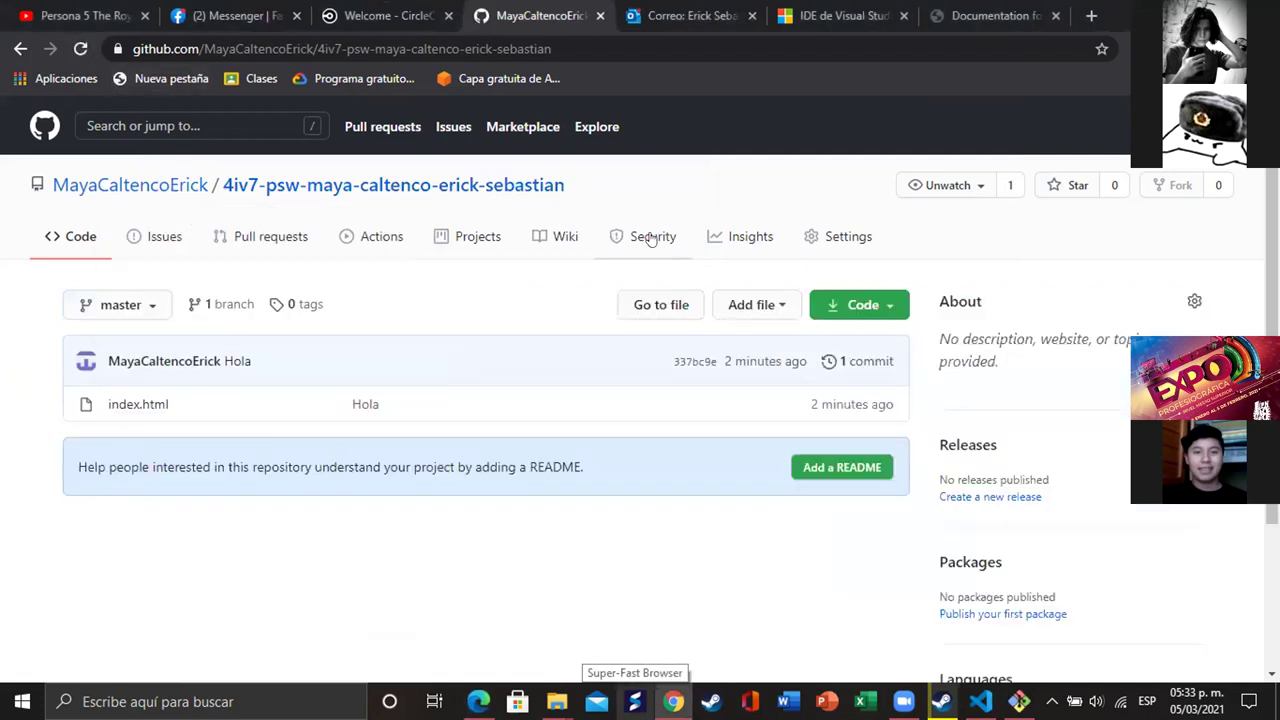
pyautogui.click(810, 236)
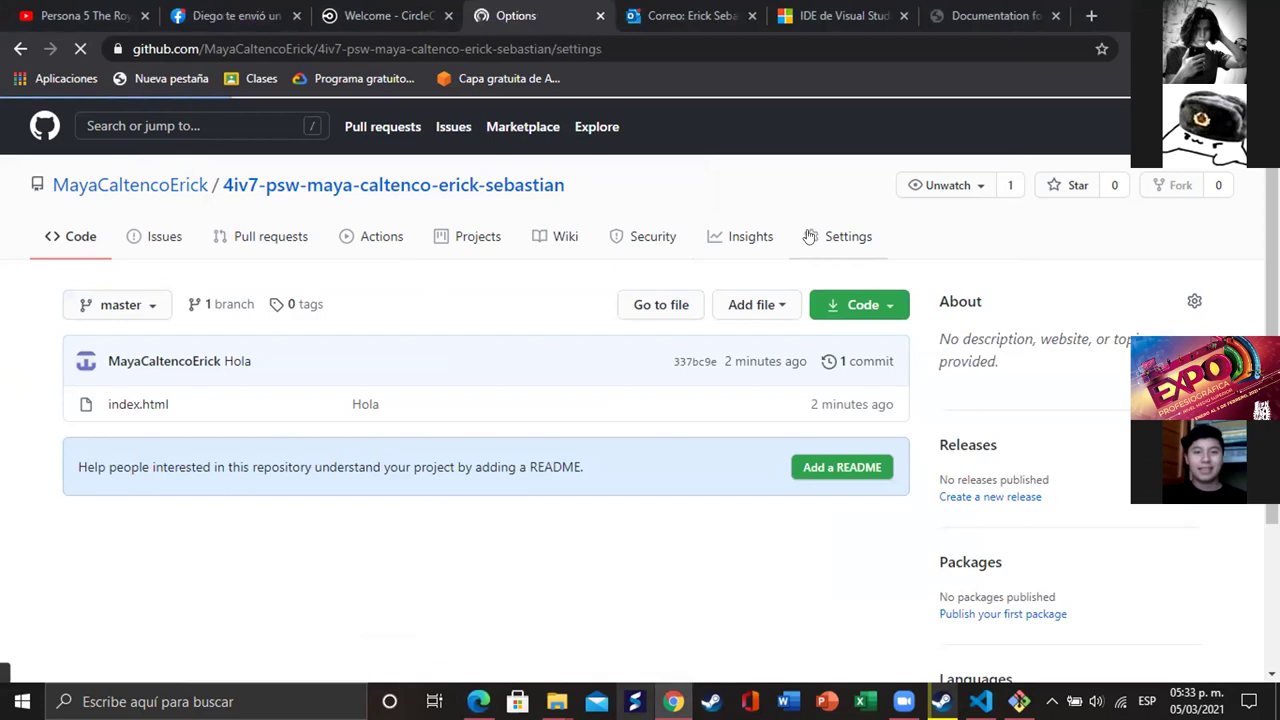
pyautogui.scroll(-4, 727, 345)
pyautogui.scroll(-7, 727, 345)
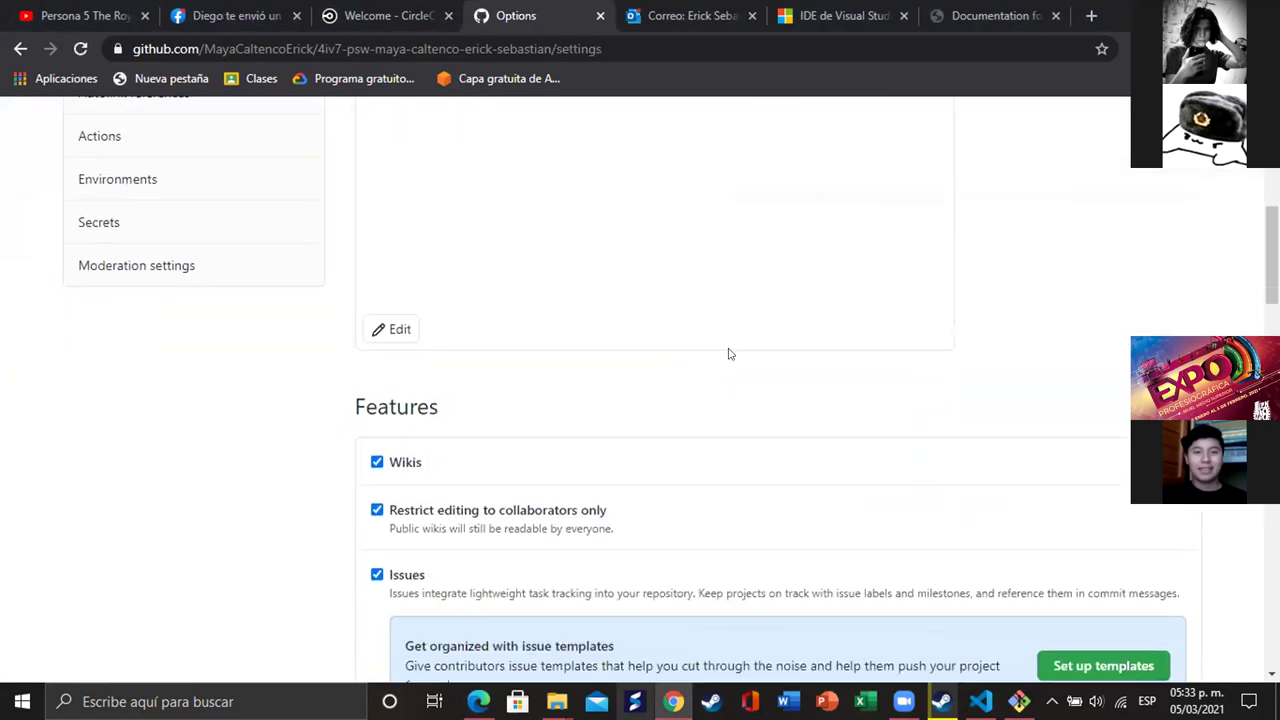
pyautogui.scroll(-10, 727, 355)
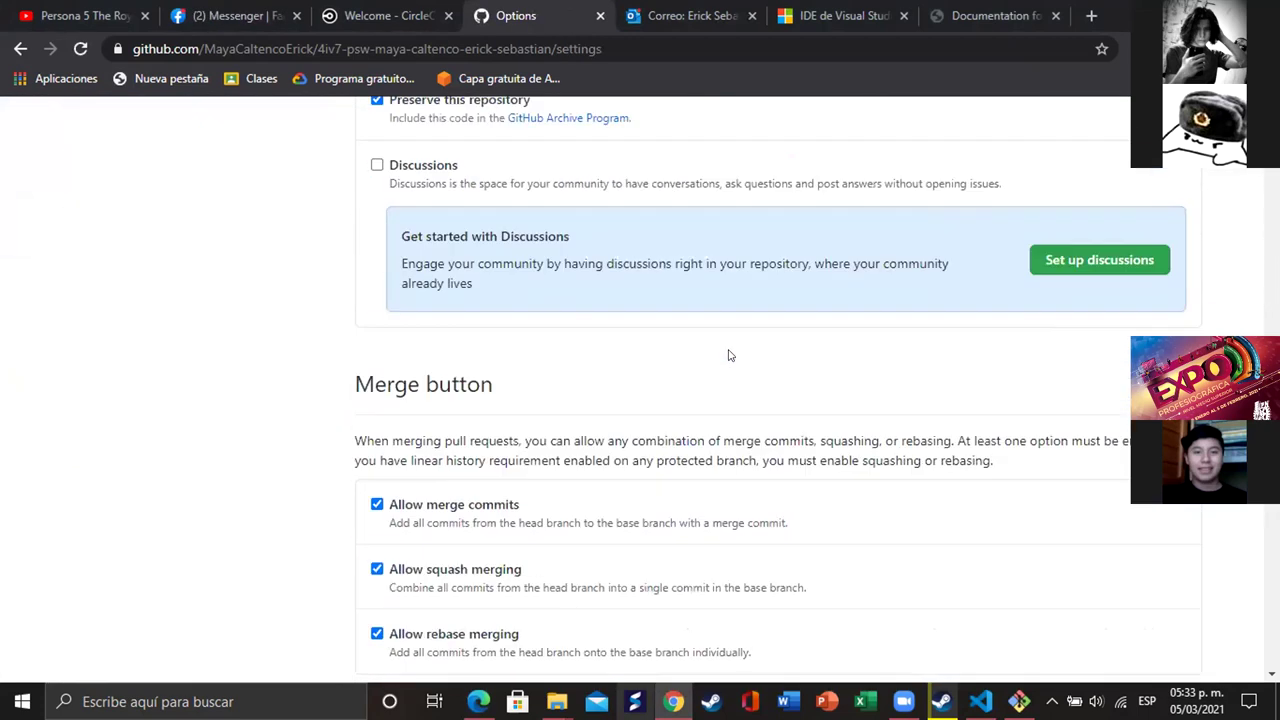
pyautogui.scroll(3, 727, 355)
pyautogui.scroll(7, 728, 355)
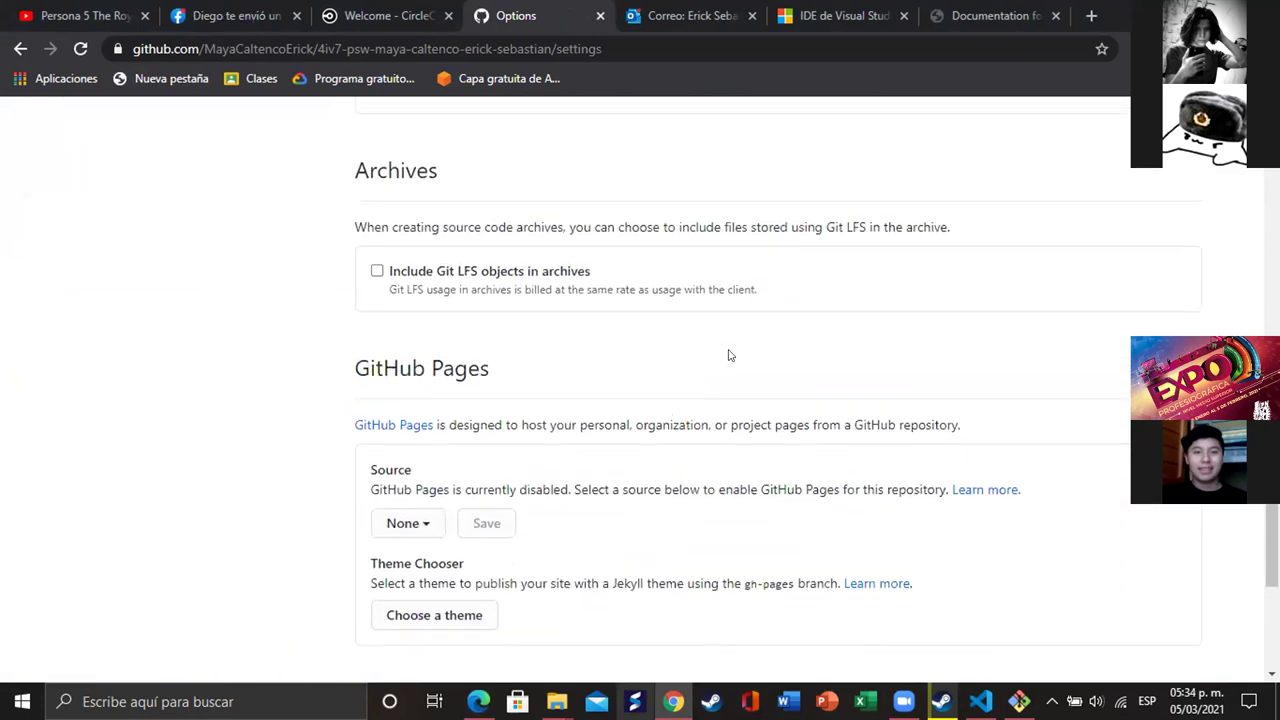
pyautogui.scroll(-7, 728, 355)
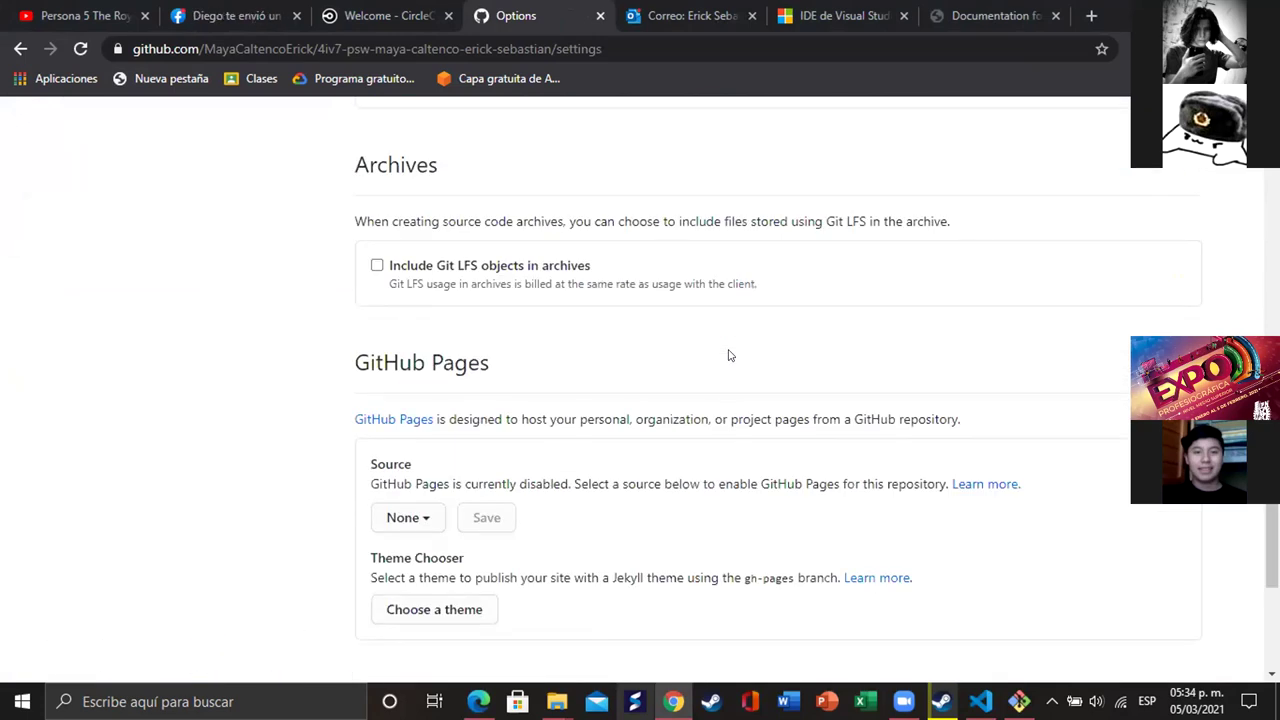
pyautogui.scroll(3, 727, 355)
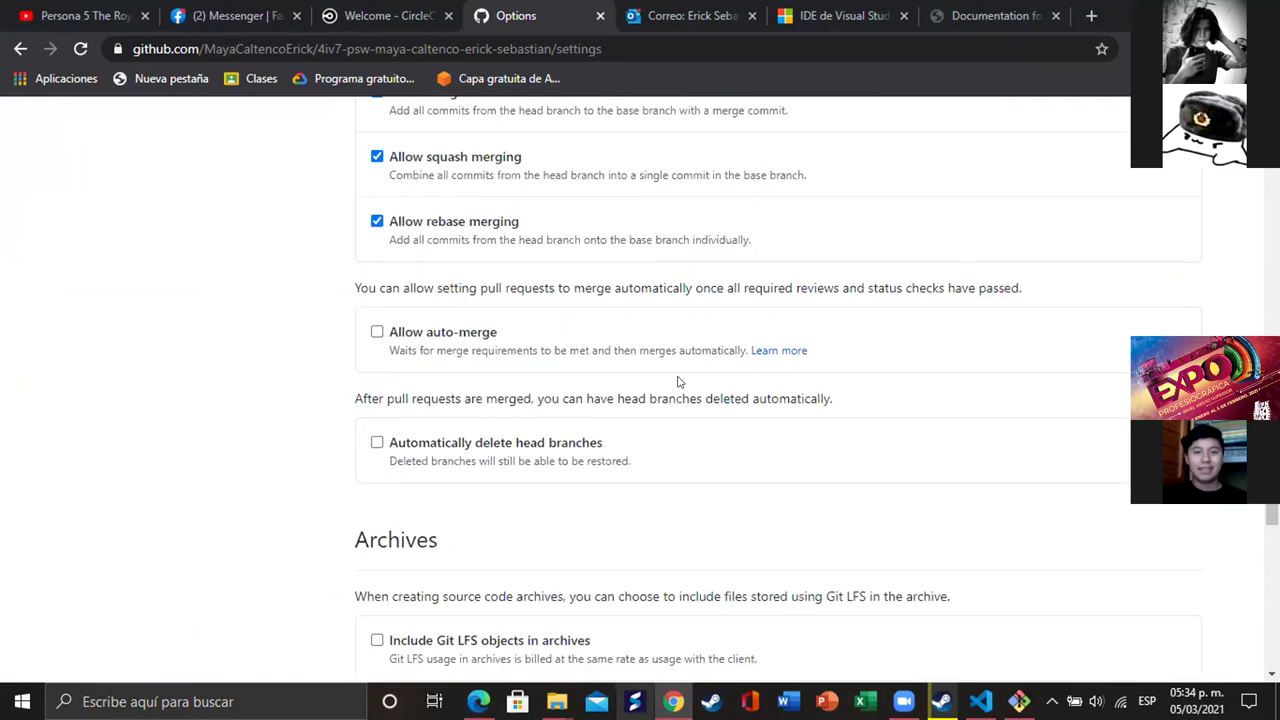
pyautogui.scroll(-6, 482, 366)
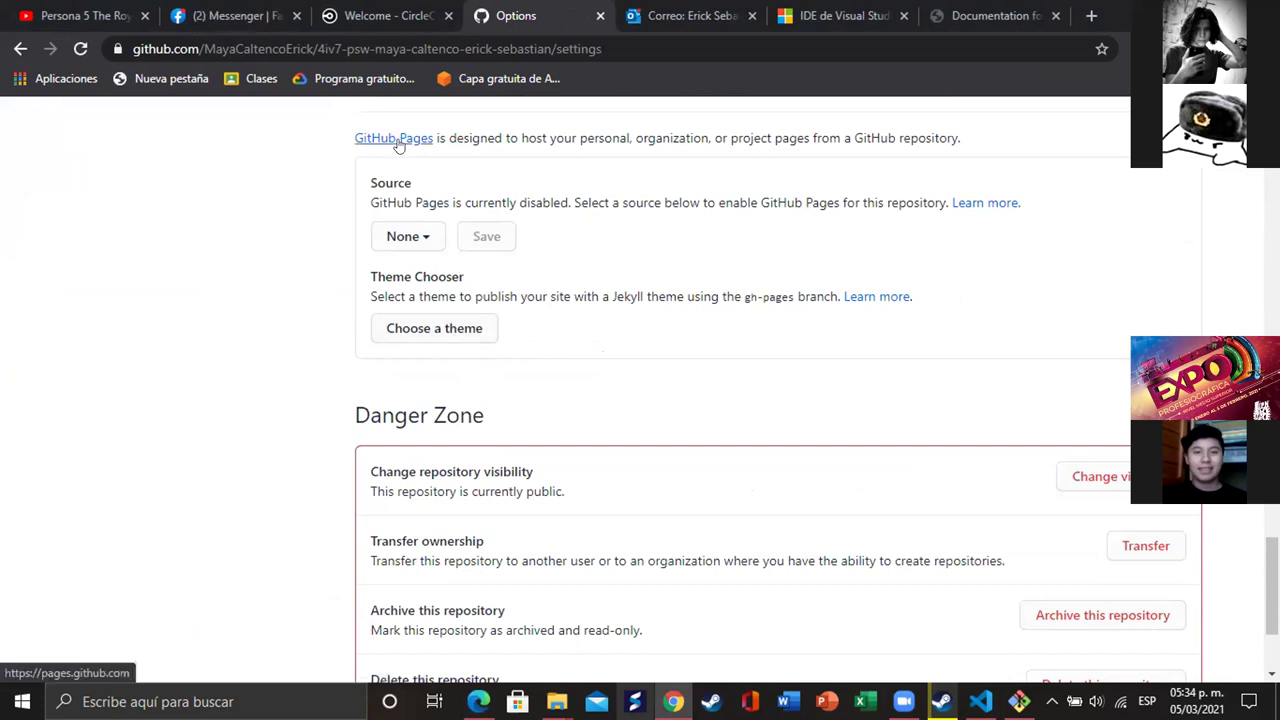
# - Set the GitHub Pages source to the master branch and save
pyautogui.click(397, 232)
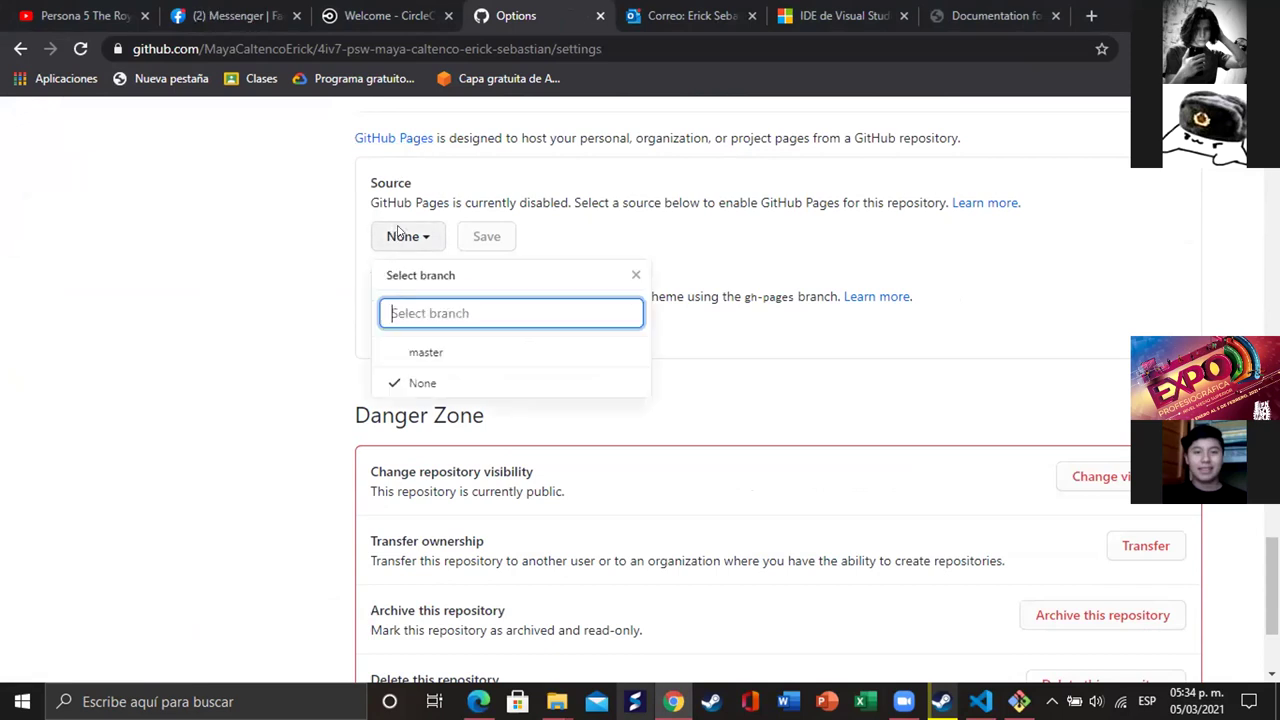
pyautogui.click(452, 358)
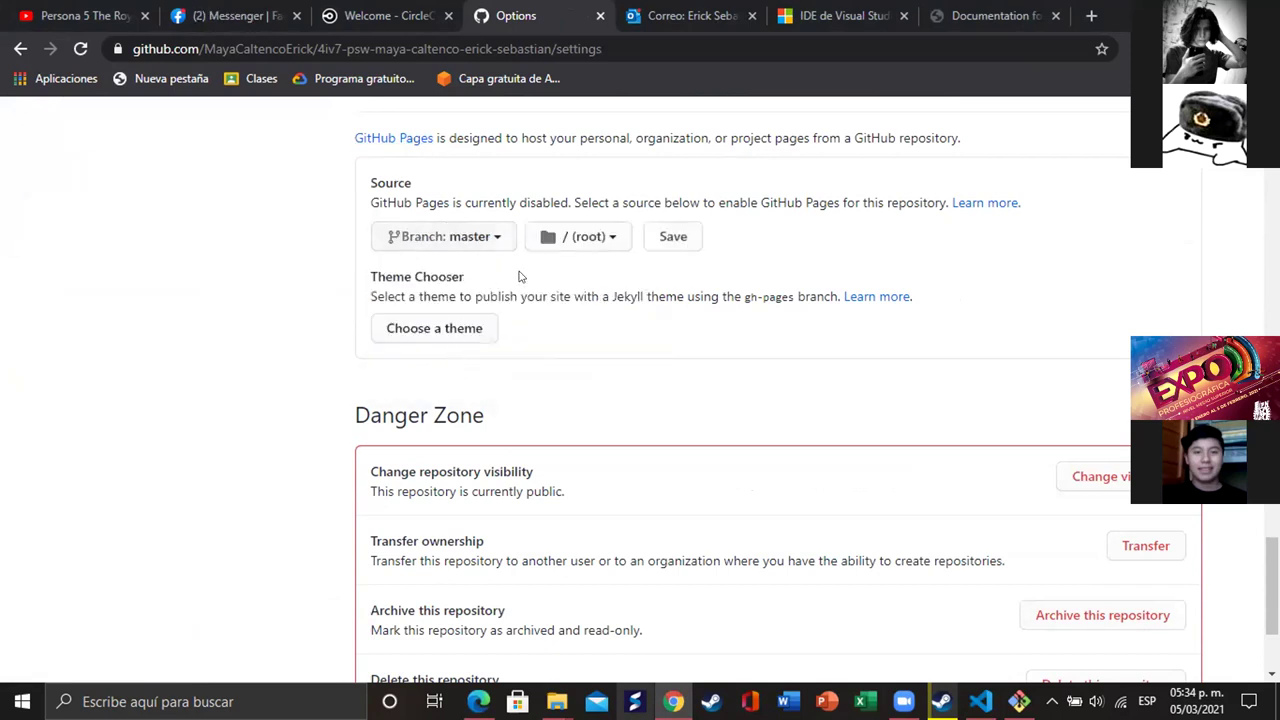
pyautogui.click(668, 237)
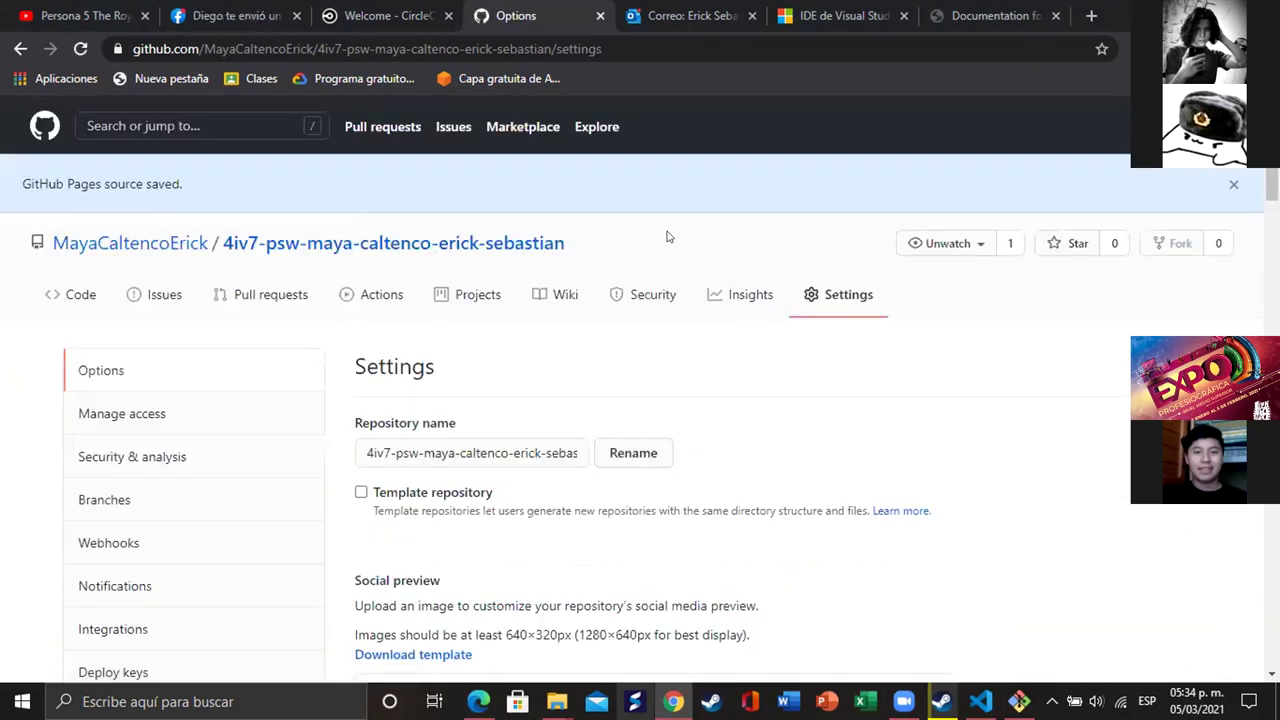
# - Open the published github.io site link, which shows a 404 page
pyautogui.scroll(-3, 672, 280)
pyautogui.scroll(-9, 679, 297)
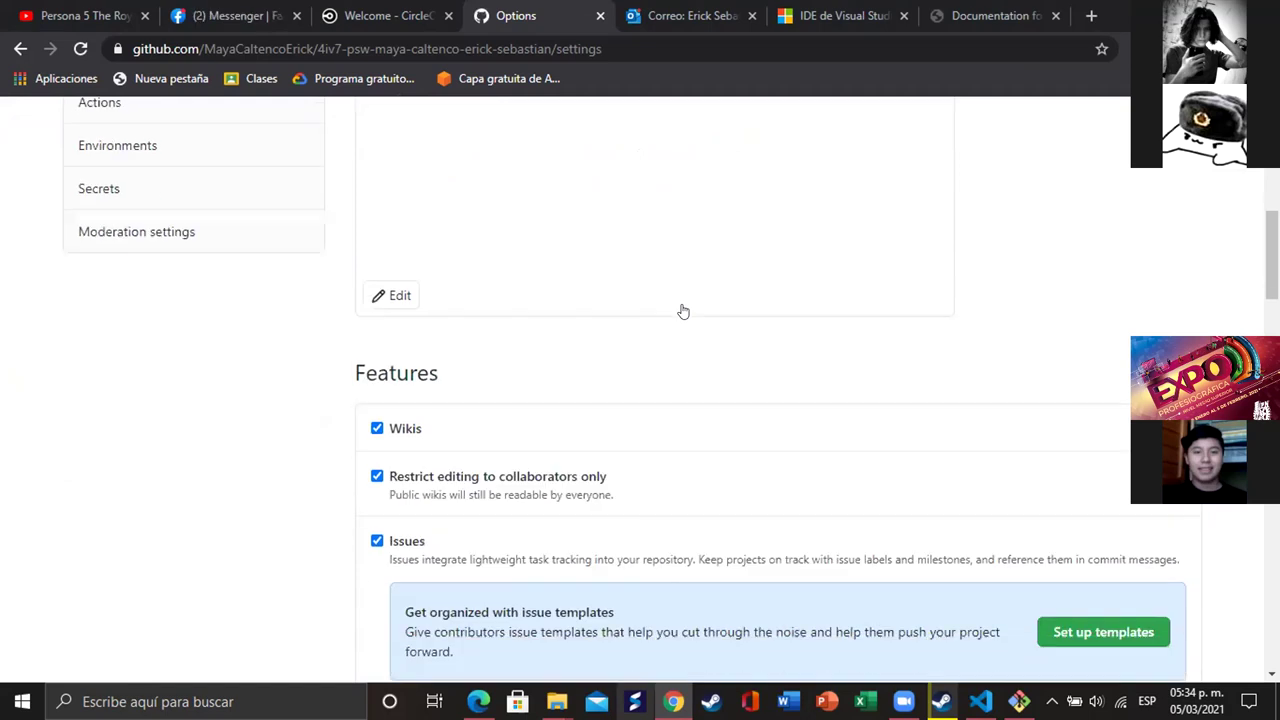
pyautogui.scroll(-15, 691, 311)
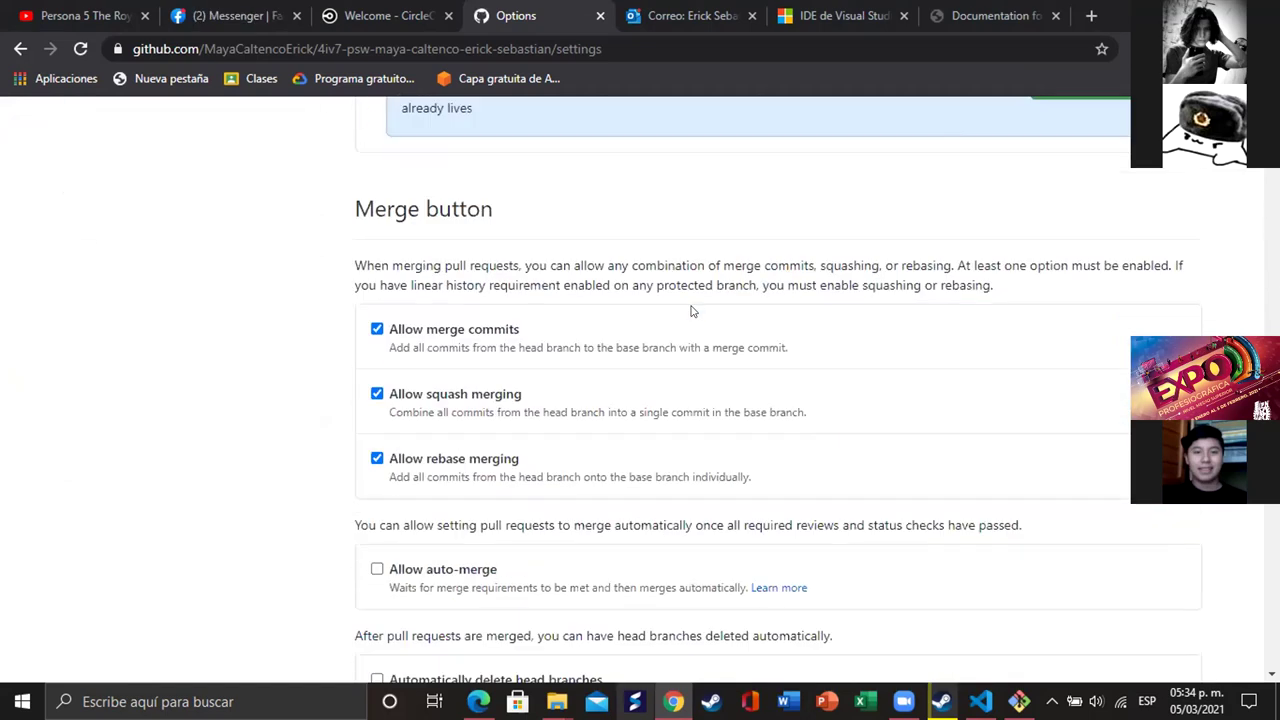
pyautogui.scroll(-2, 691, 311)
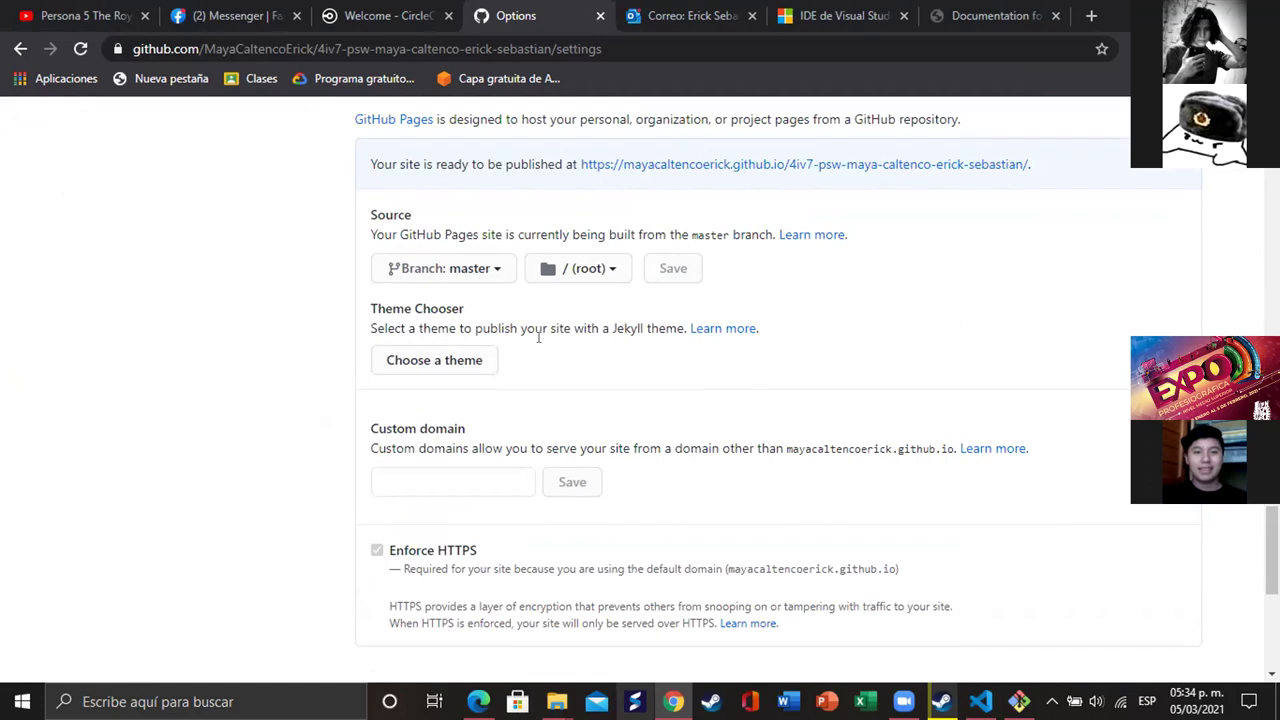
pyautogui.click(708, 164)
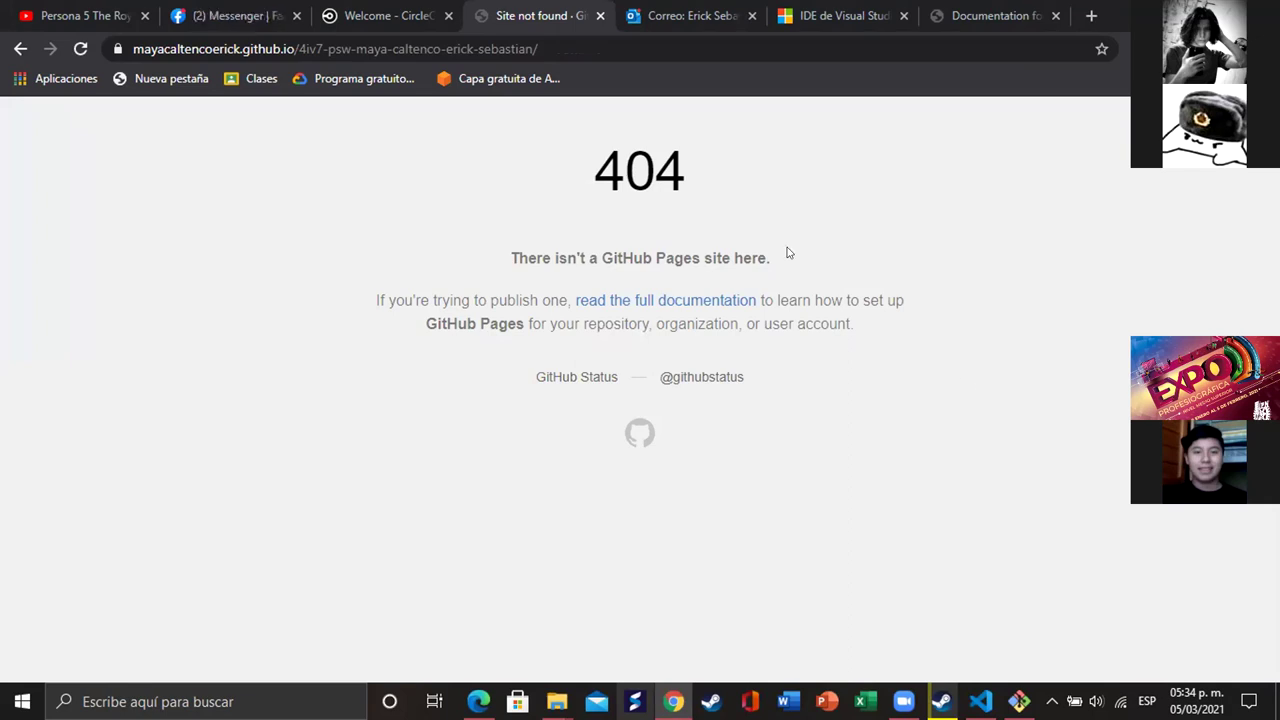
# - Append index.html to the site address to load the live page, then close the VS Code docs tab
pyautogui.click(1024, 40)
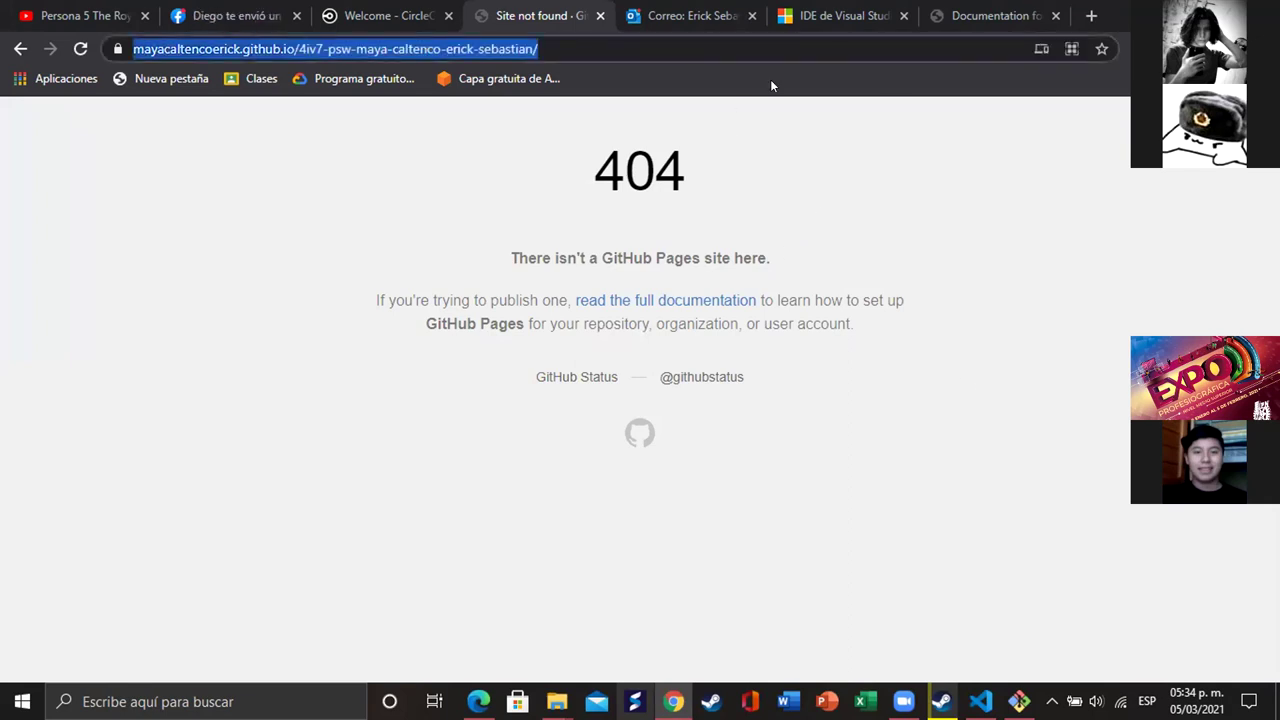
pyautogui.click(1013, 40)
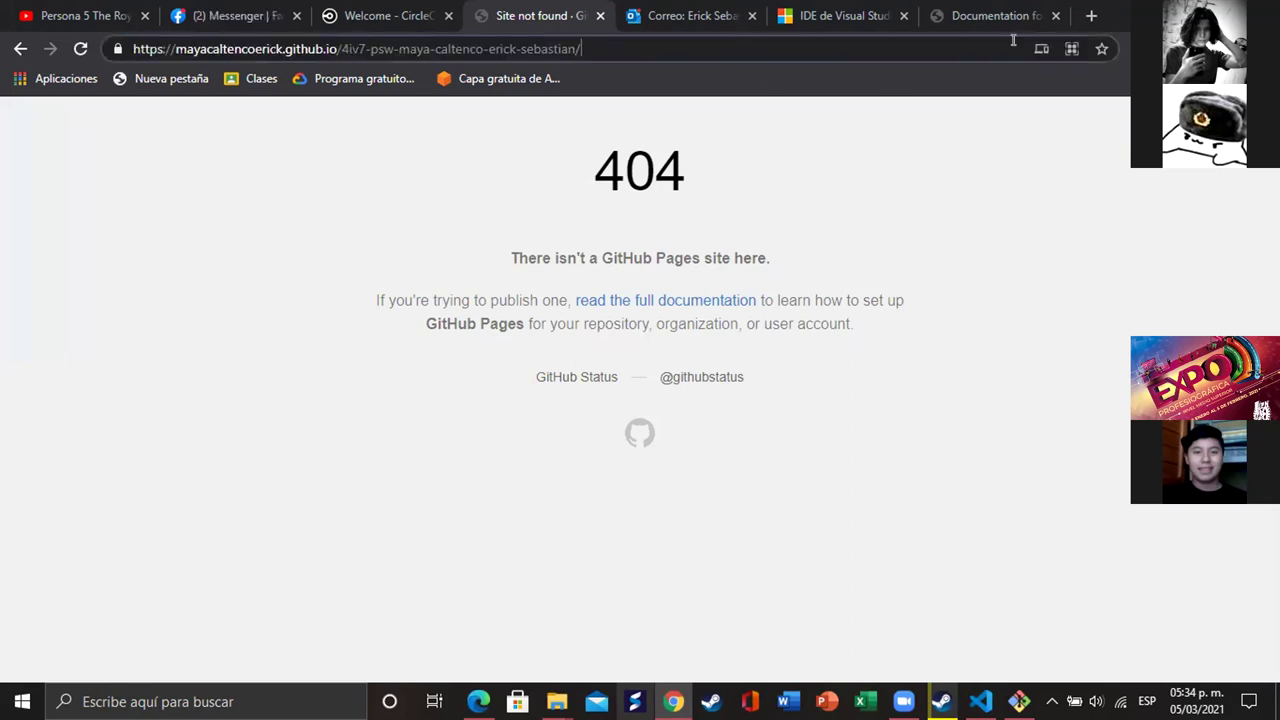
pyautogui.write('inde')
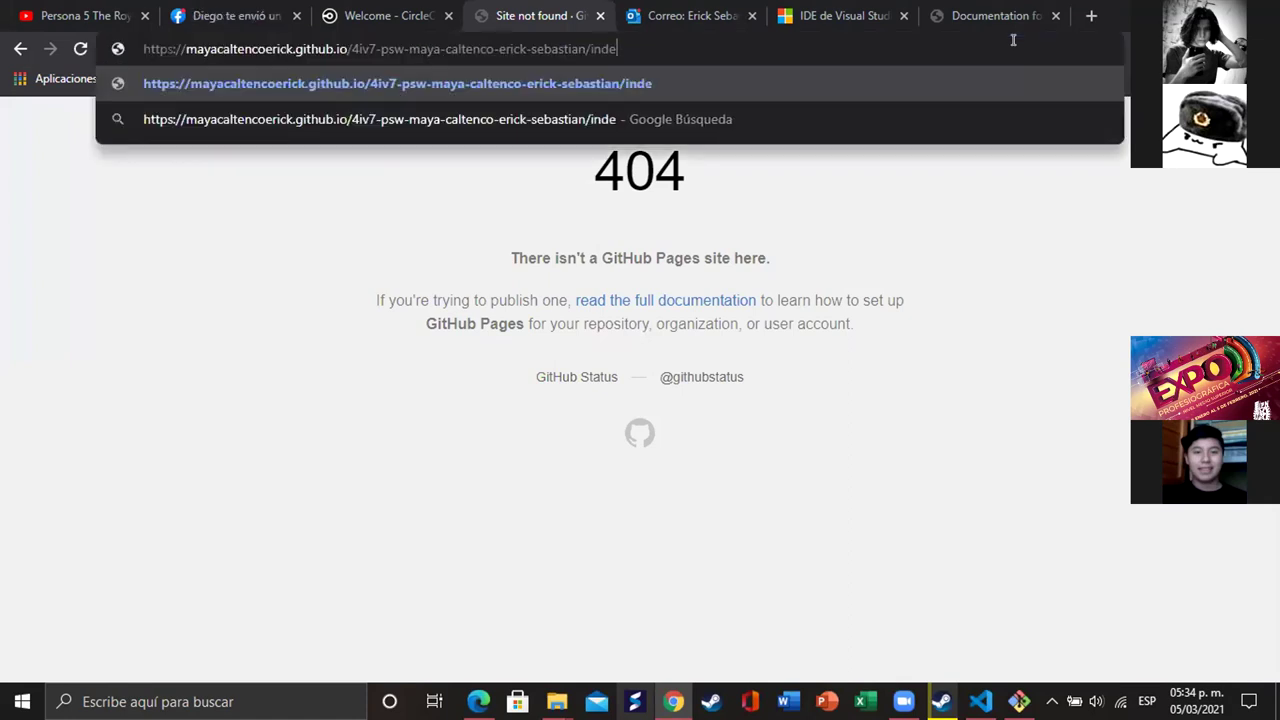
pyautogui.write('x.html')
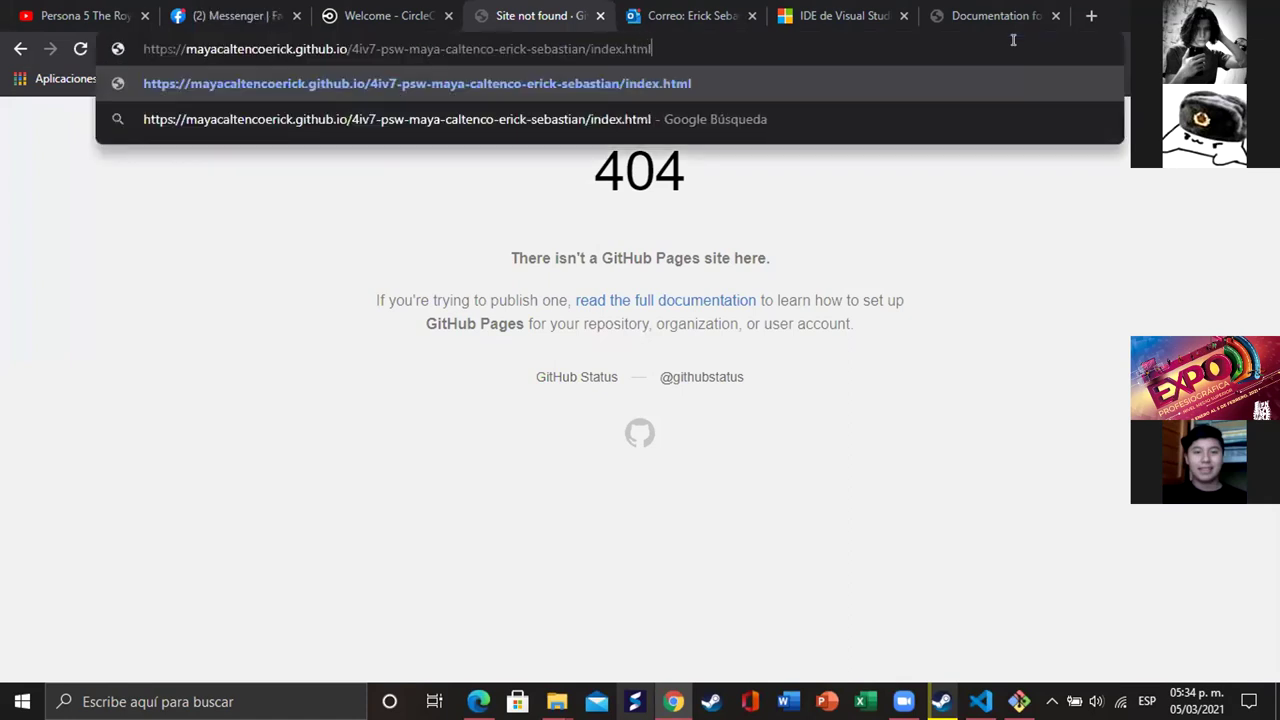
pyautogui.press('Return')
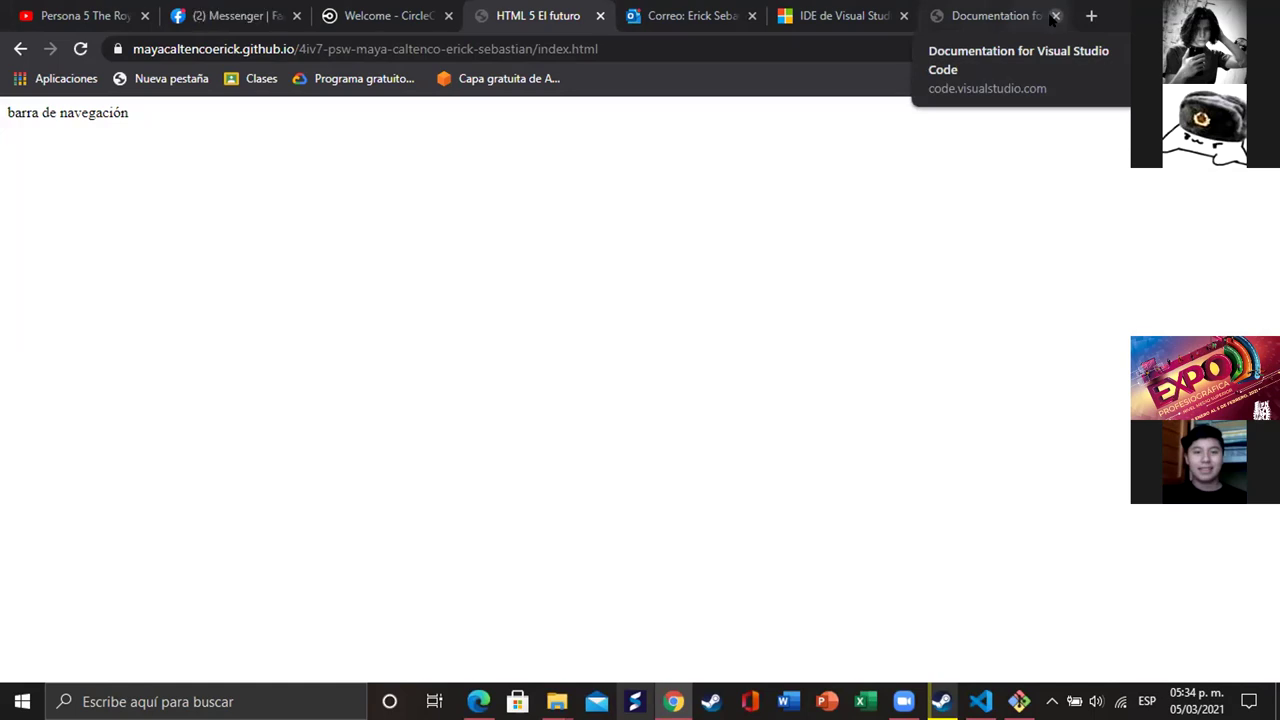
pyautogui.click(1054, 16)
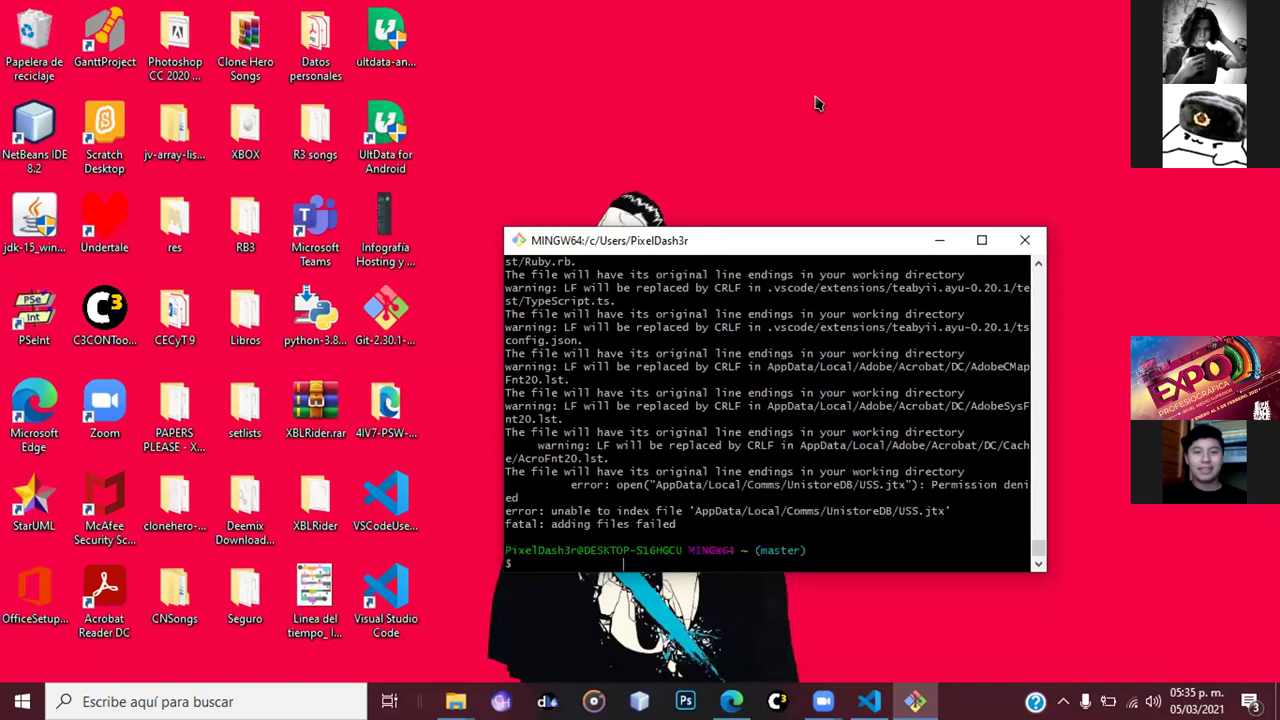
# - Shift the Git Bash window and the 4IV7-PSW folder aside on the desktop
pyautogui.click(838, 148)
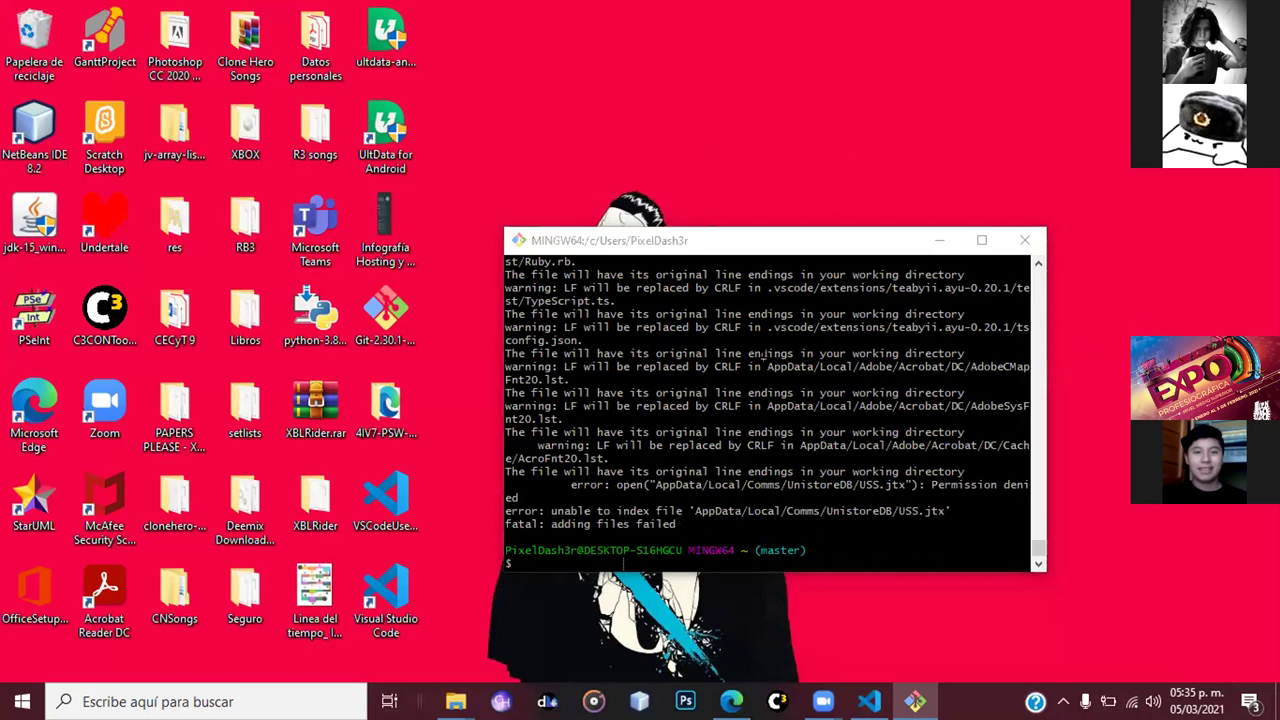
pyautogui.moveTo(728, 240); pyautogui.dragTo(930, 222)
pyautogui.moveTo(385, 402); pyautogui.dragTo(512, 456)
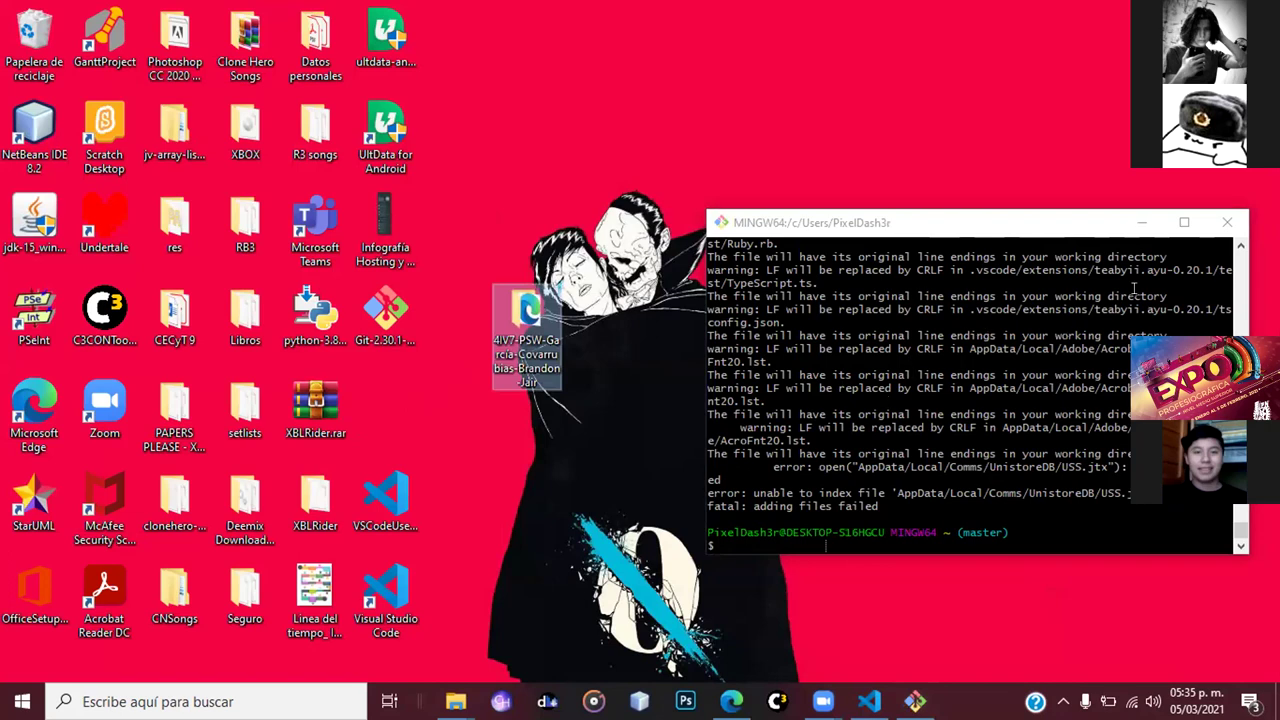
# - Rerun git add in Git Bash, then start moving the 4IV7-PSW folder into Documentos
pyautogui.click(825, 546)
pyautogui.press('Up')
pyautogui.press('Return')
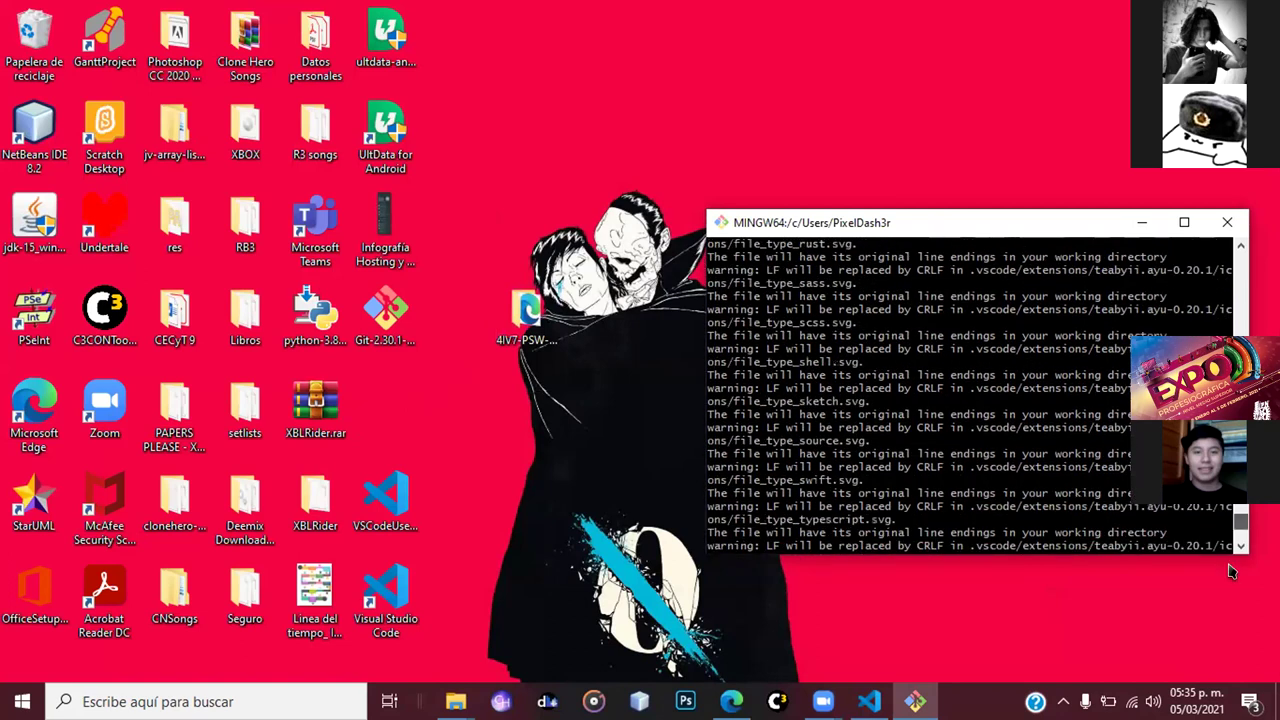
pyautogui.click(537, 292)
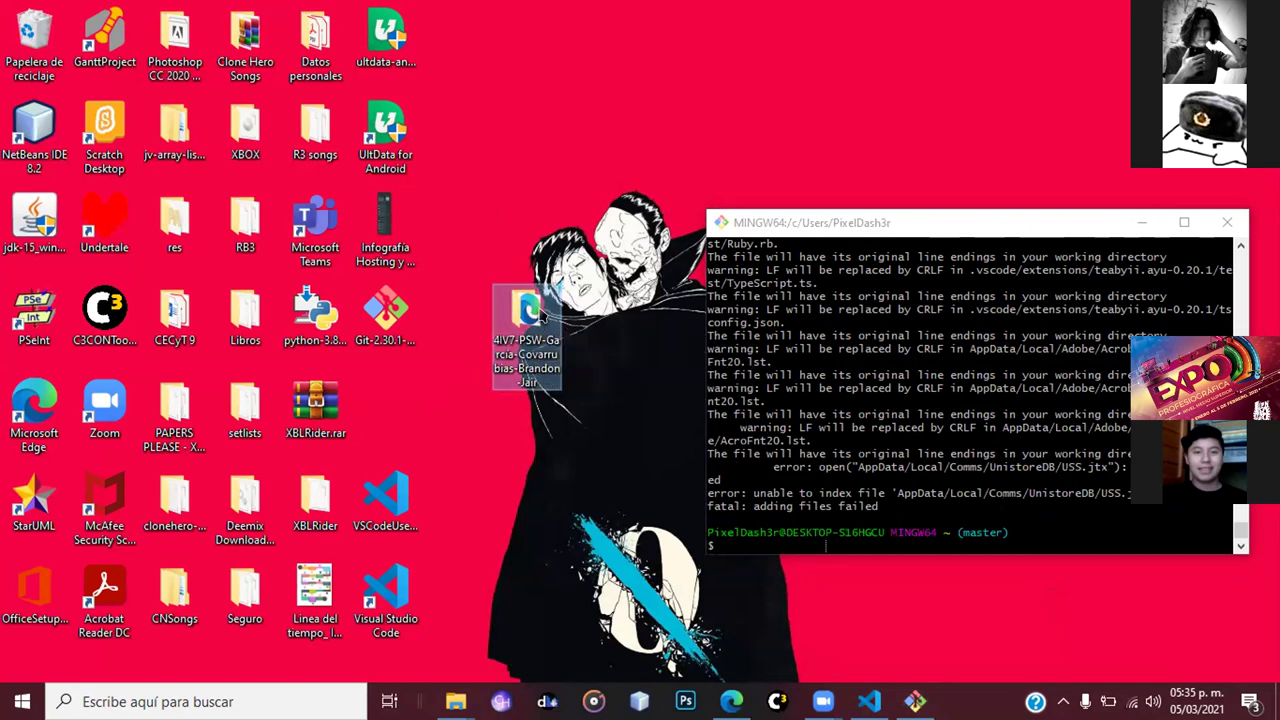
pyautogui.moveTo(548, 400); pyautogui.dragTo(700, 402)
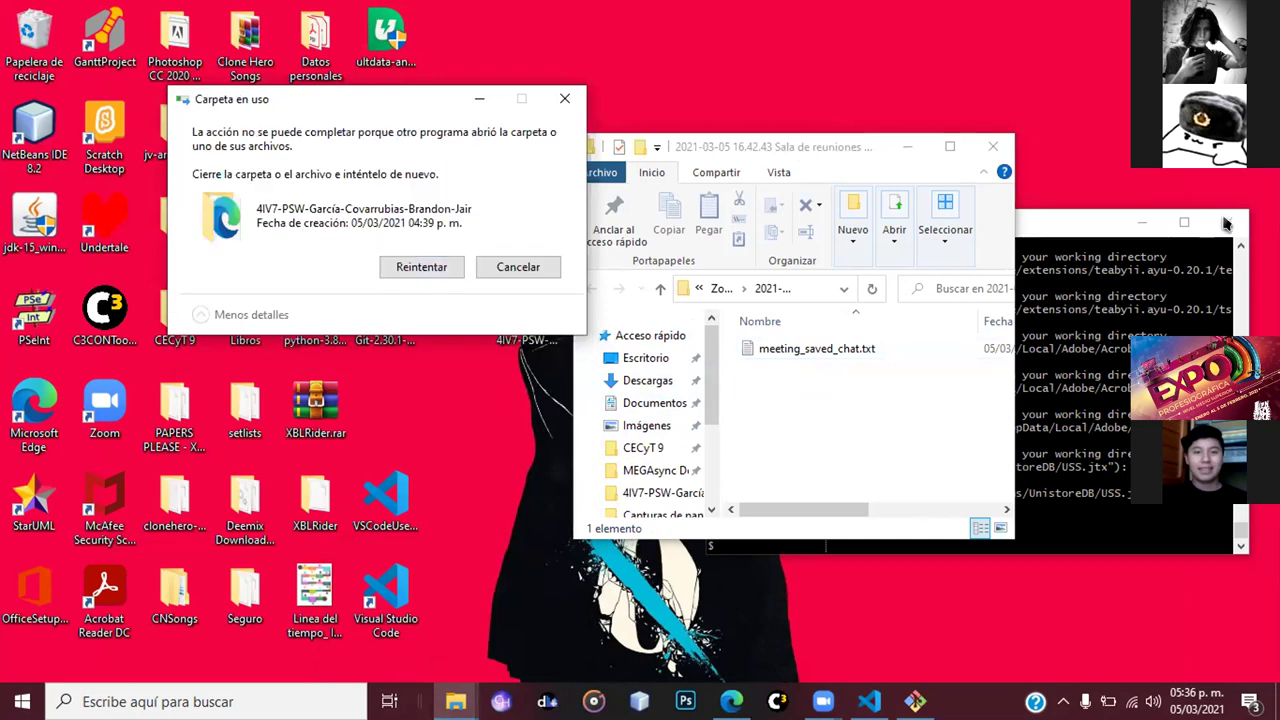
# - Close the MINGW64 terminal holding the folder and retry until 4IV7-PSW moves into Documentos
pyautogui.click(1104, 252)
pyautogui.hotkey('alt', 'F4')
pyautogui.click(421, 267)
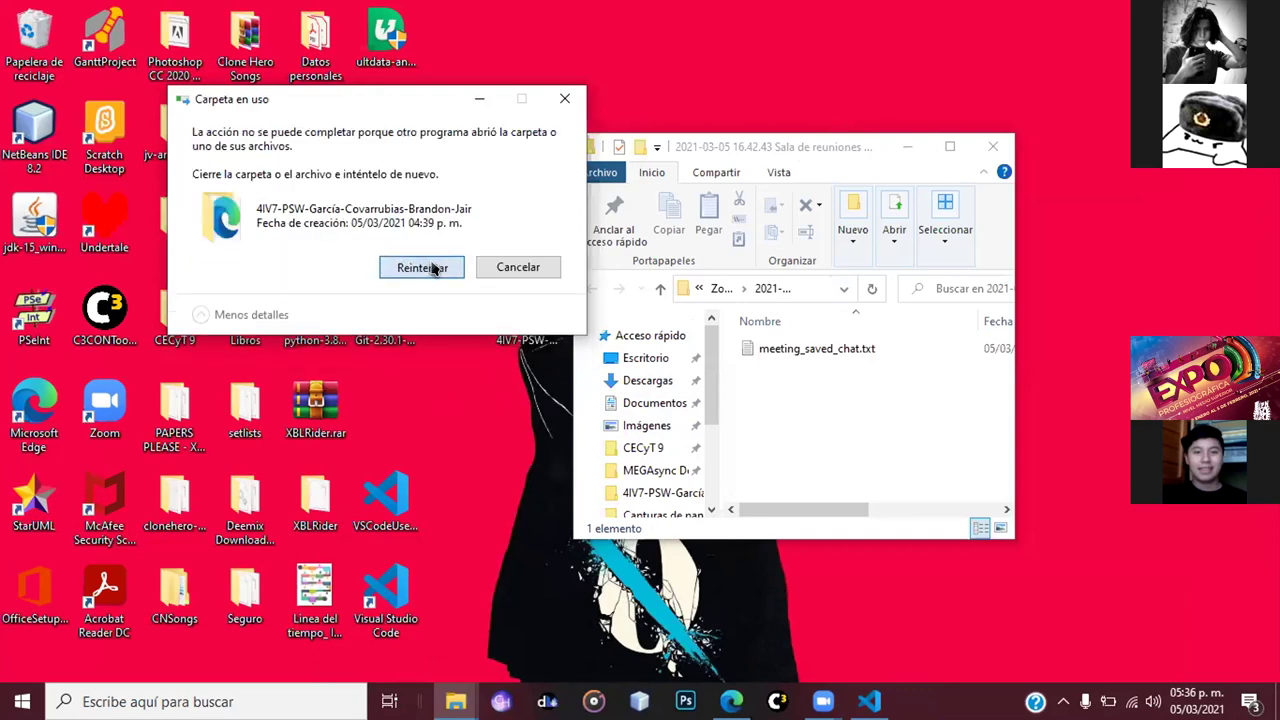
pyautogui.click(428, 266)
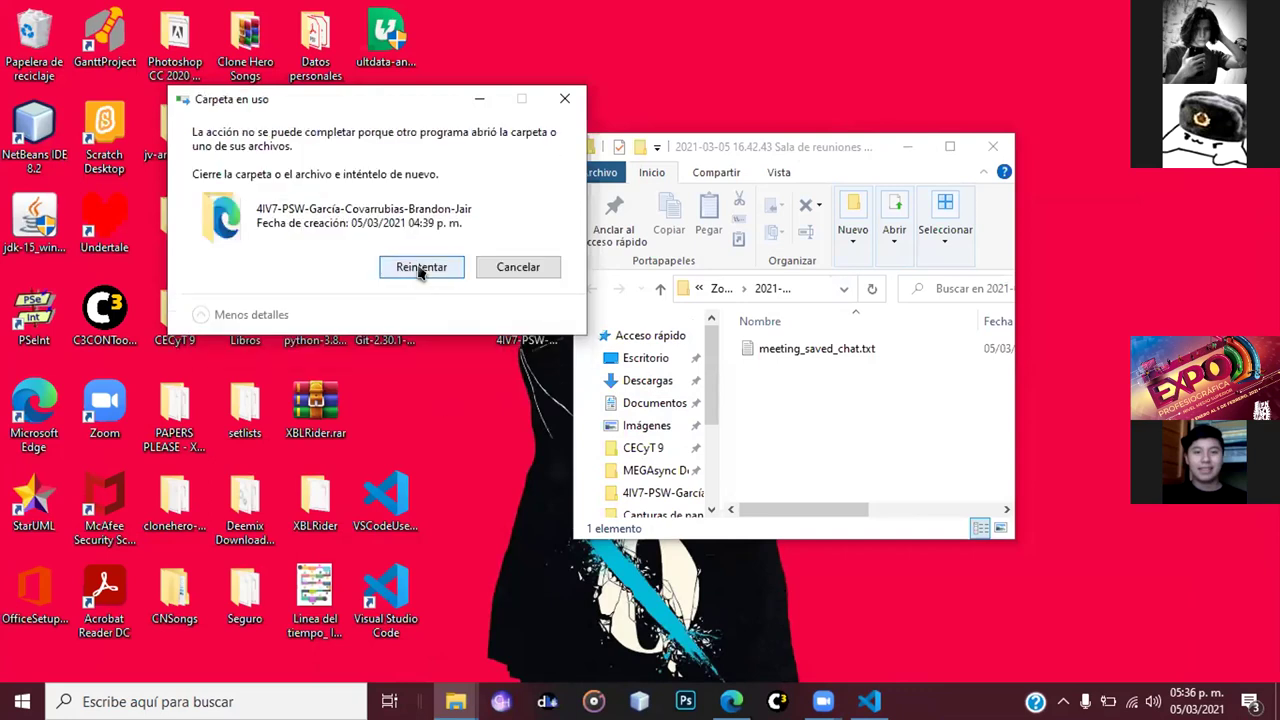
pyautogui.click(421, 268)
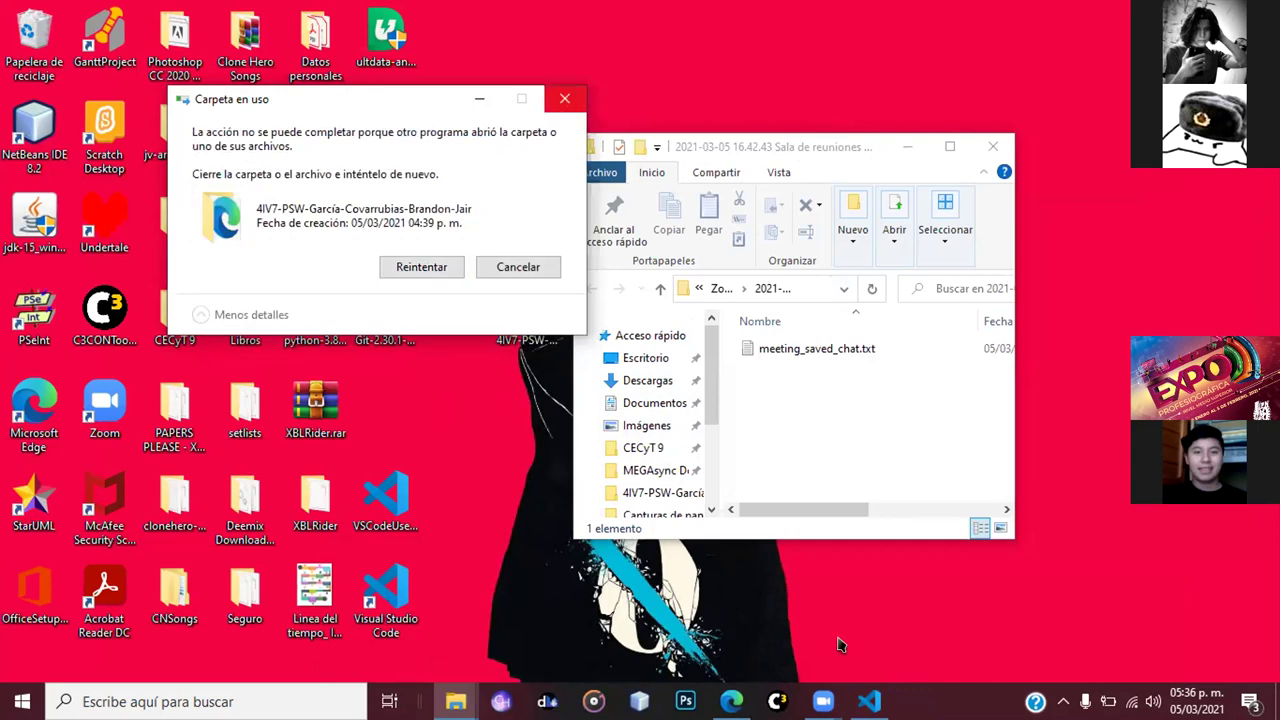
pyautogui.moveTo(868, 701)
pyautogui.moveTo(913, 565)
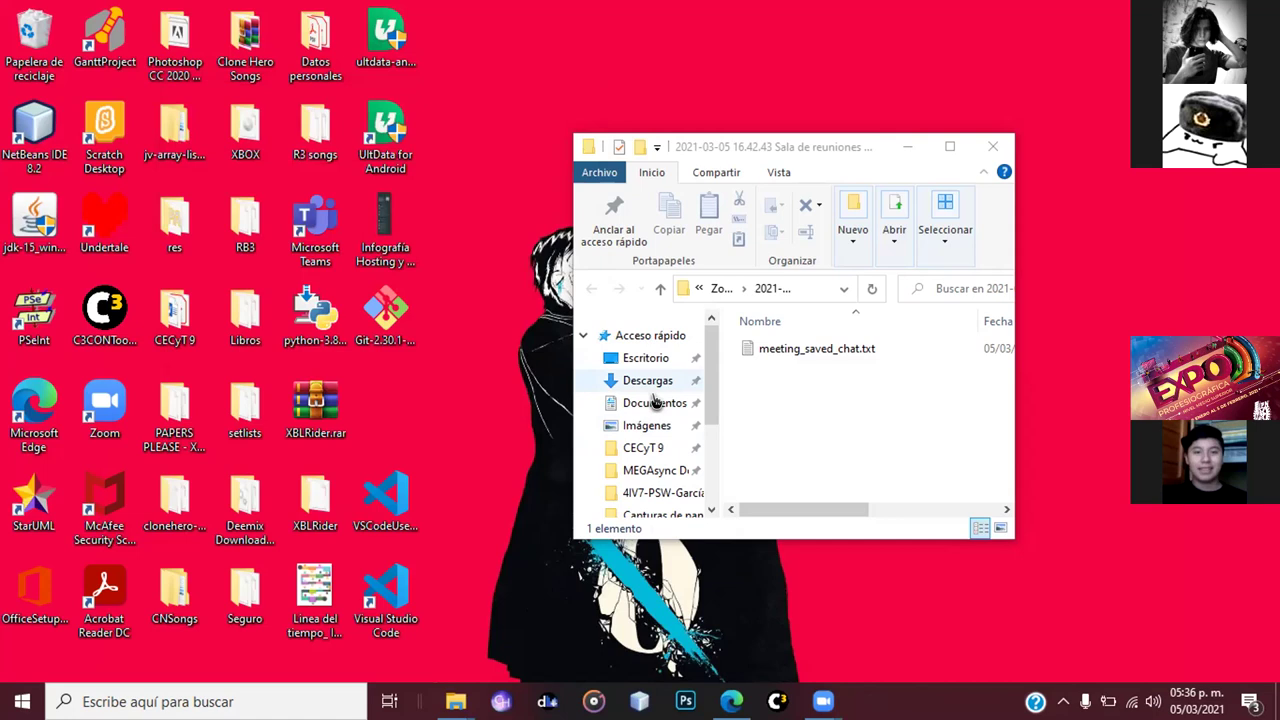
# - Go up to Documentos and scroll the listing to locate the 4IV7-PSW folder
pyautogui.hotkey('alt', 'Up')
pyautogui.hotkey('alt', 'Up')
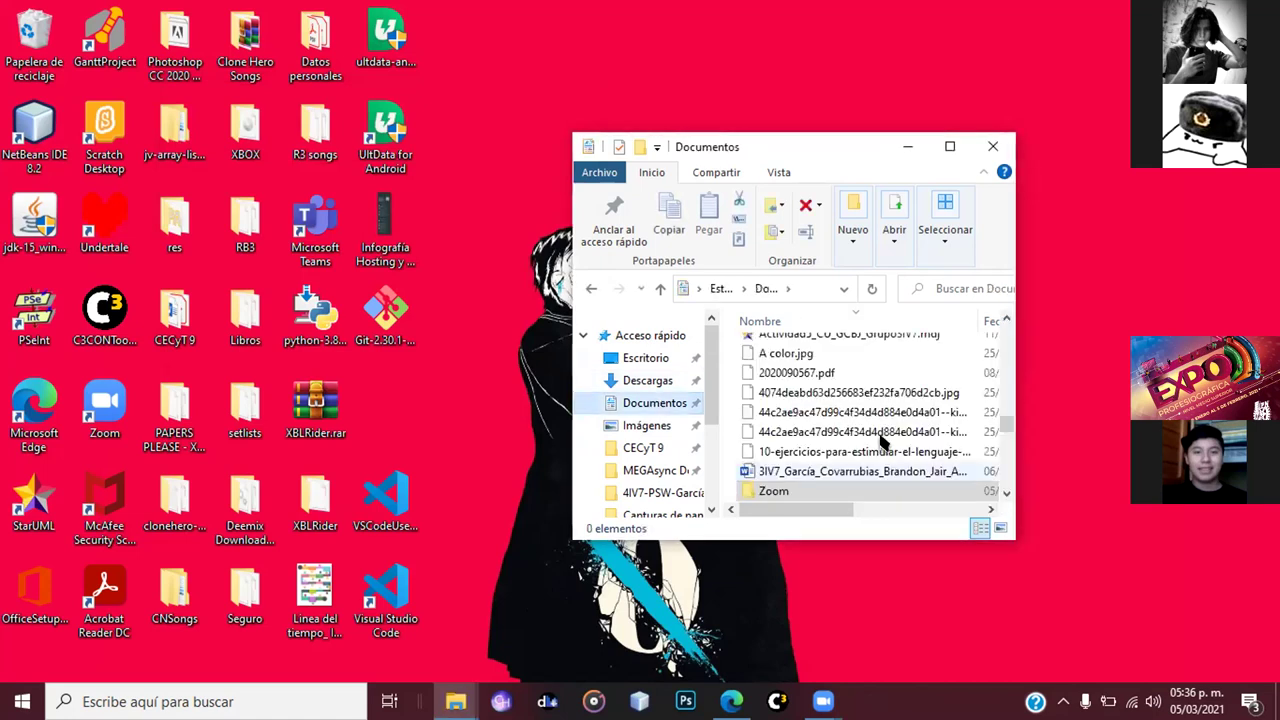
pyautogui.scroll(3, 882, 443)
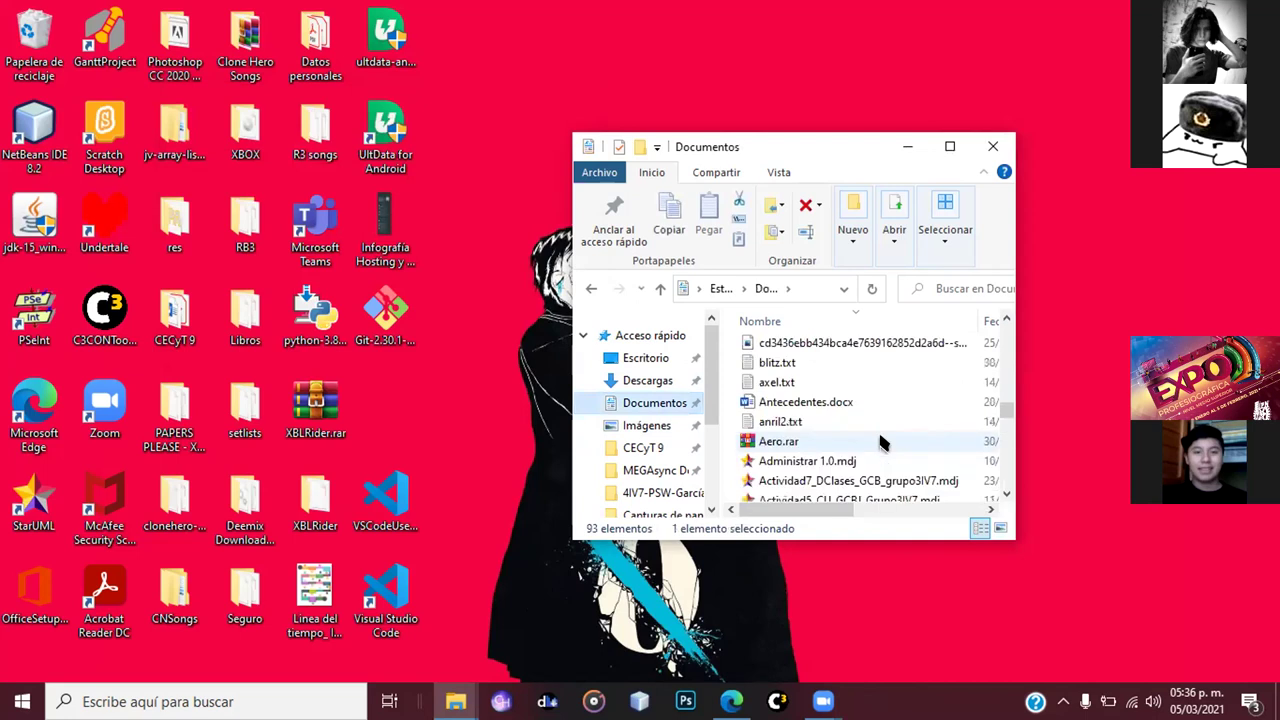
pyautogui.scroll(-5, 882, 443)
pyautogui.scroll(-3, 882, 437)
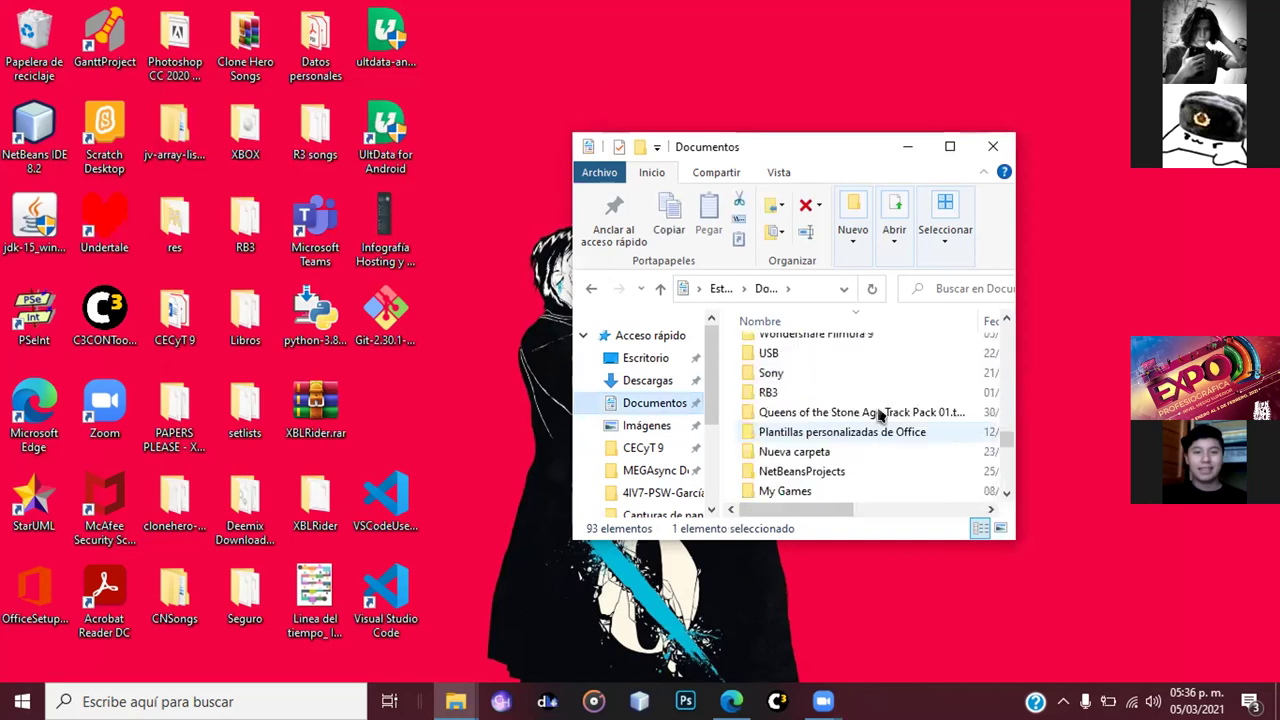
pyautogui.scroll(1, 878, 436)
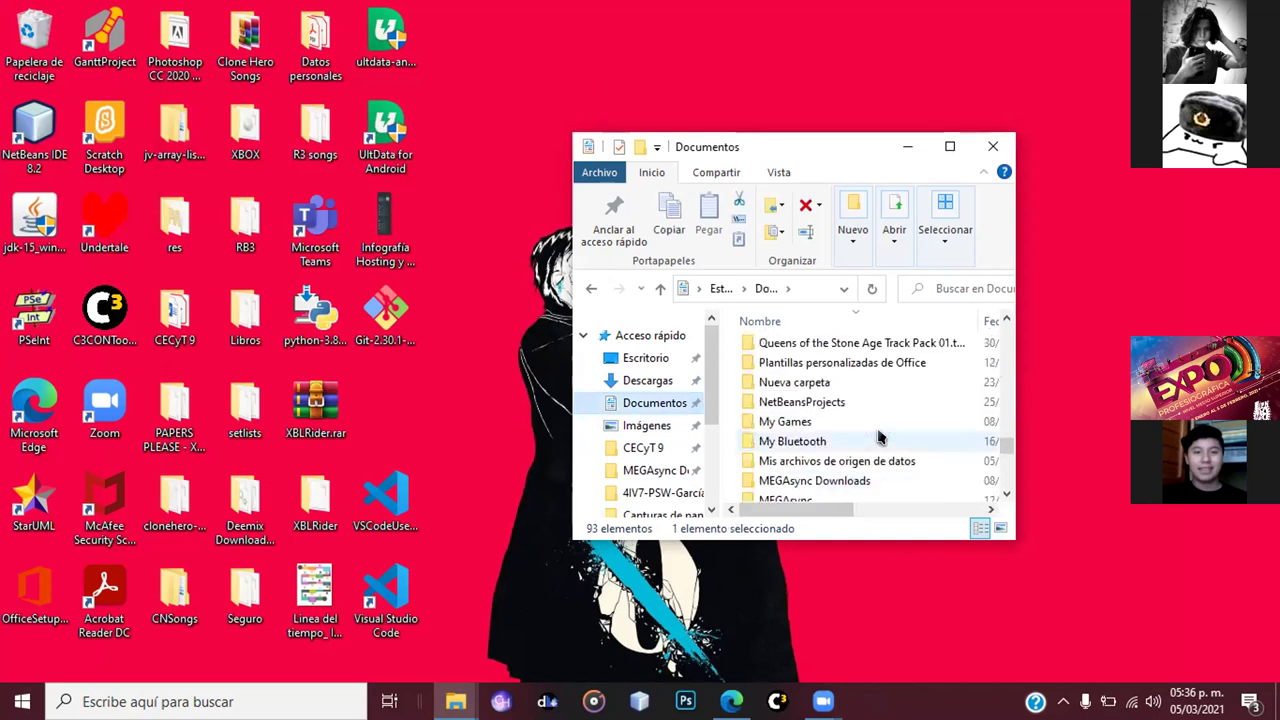
pyautogui.scroll(-1, 878, 432)
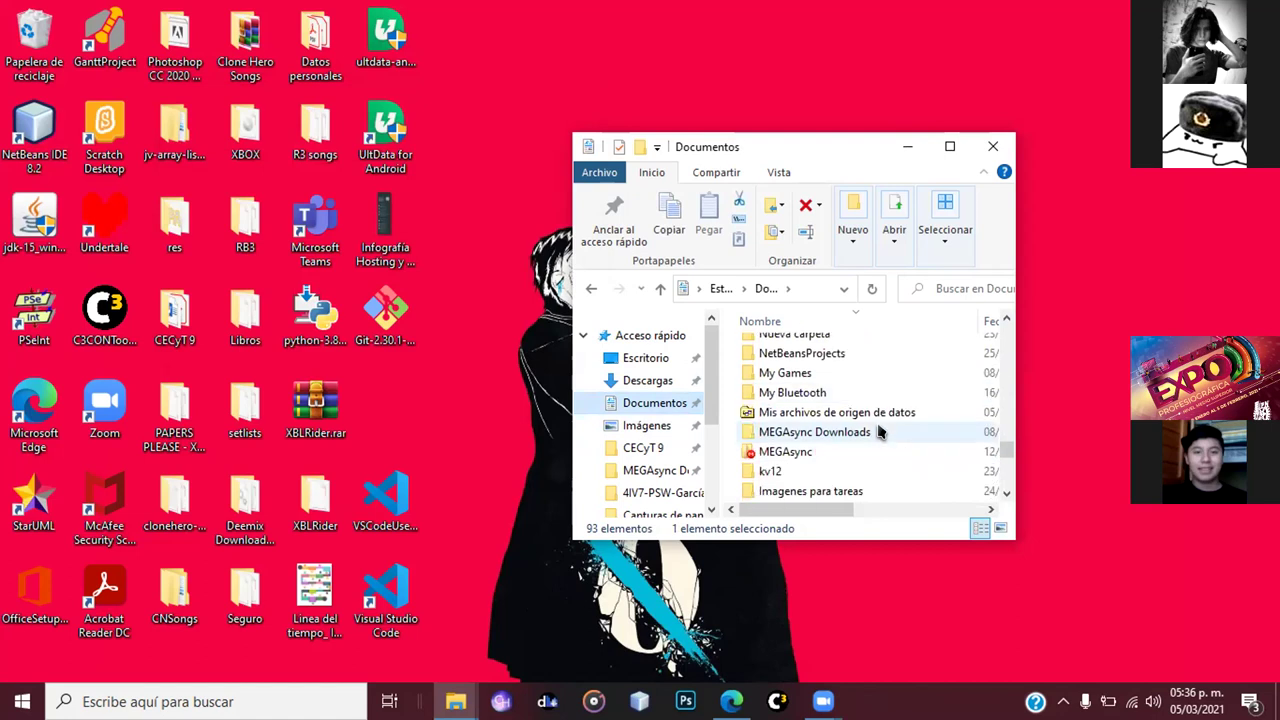
pyautogui.scroll(4, 878, 432)
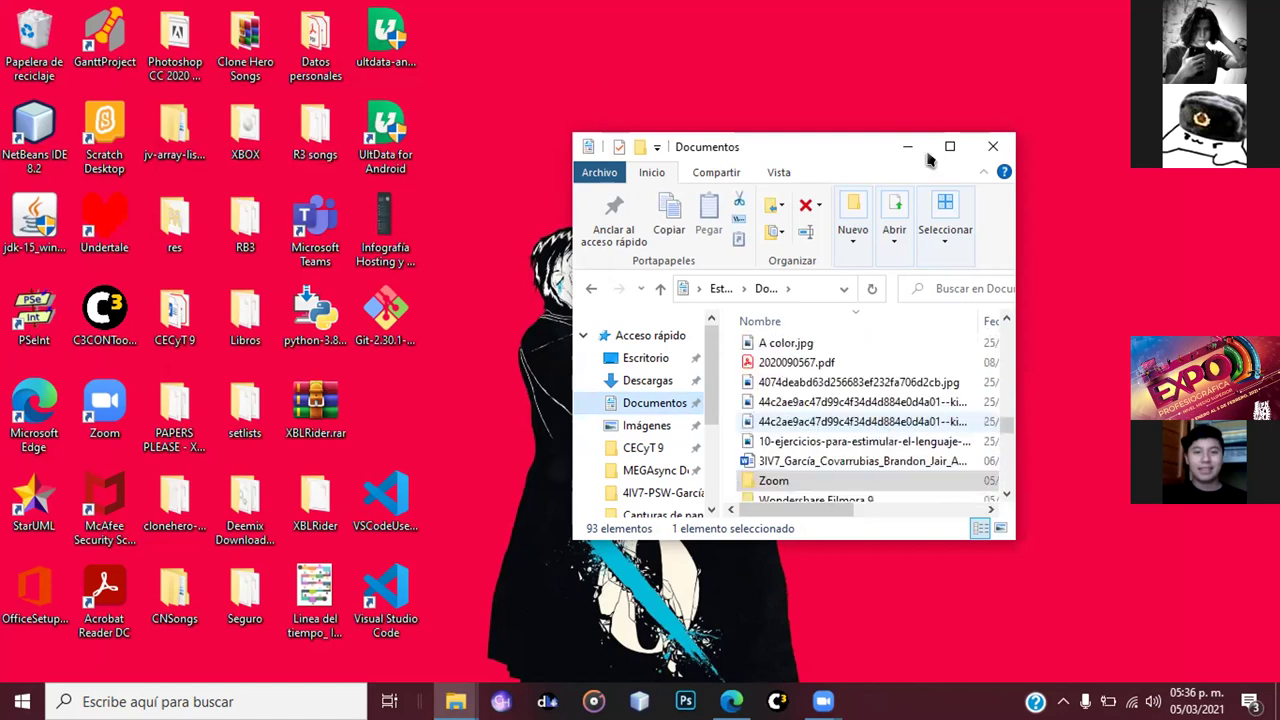
pyautogui.scroll(-1, 878, 430)
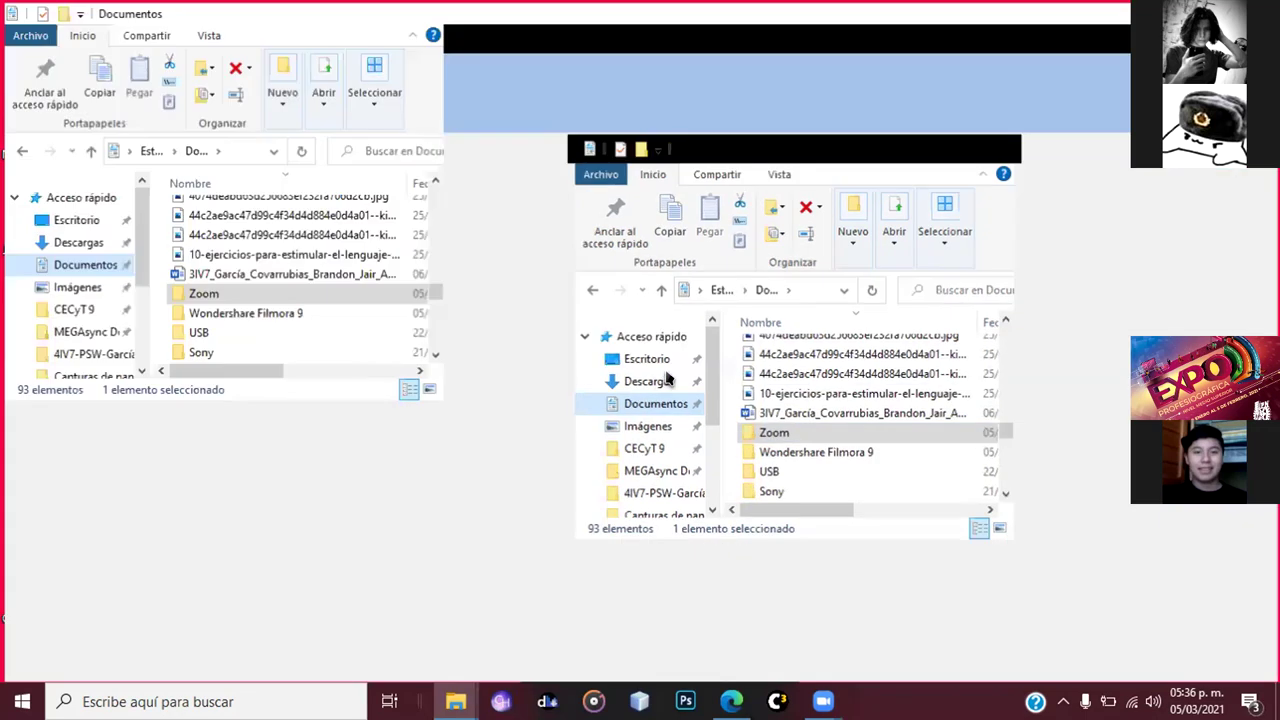
pyautogui.scroll(8, 666, 374)
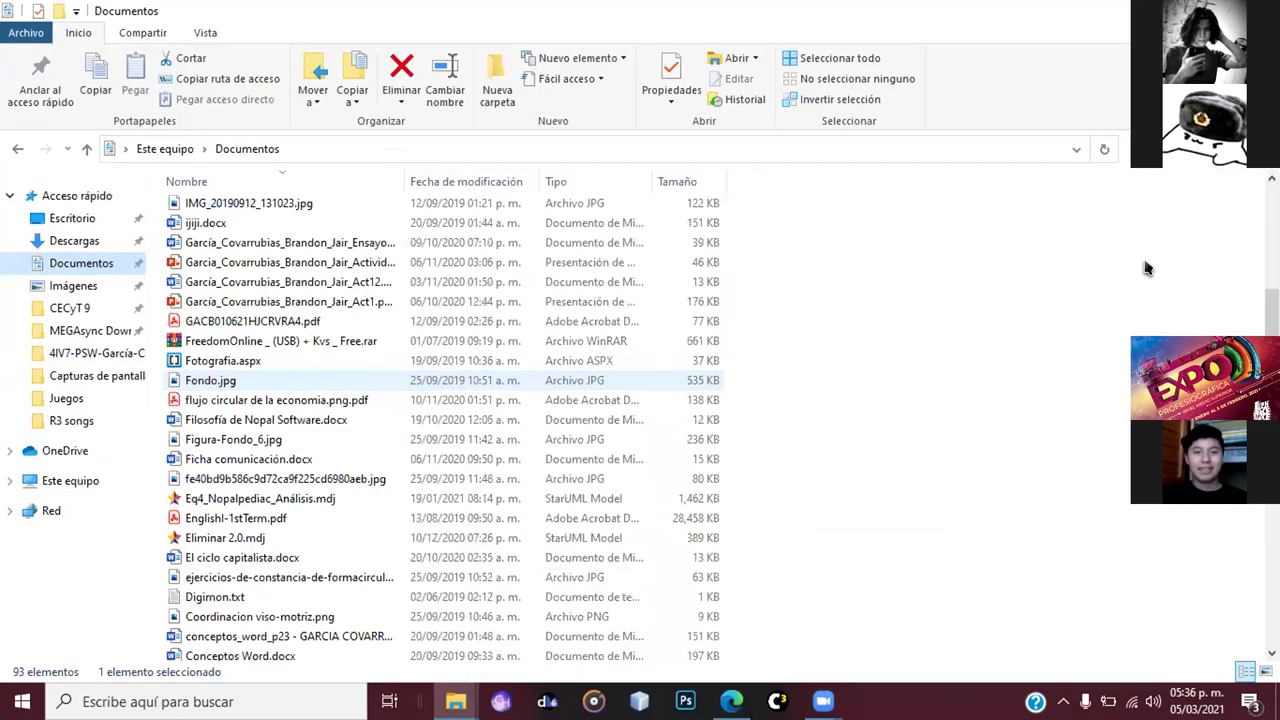
pyautogui.scroll(7, 1200, 252)
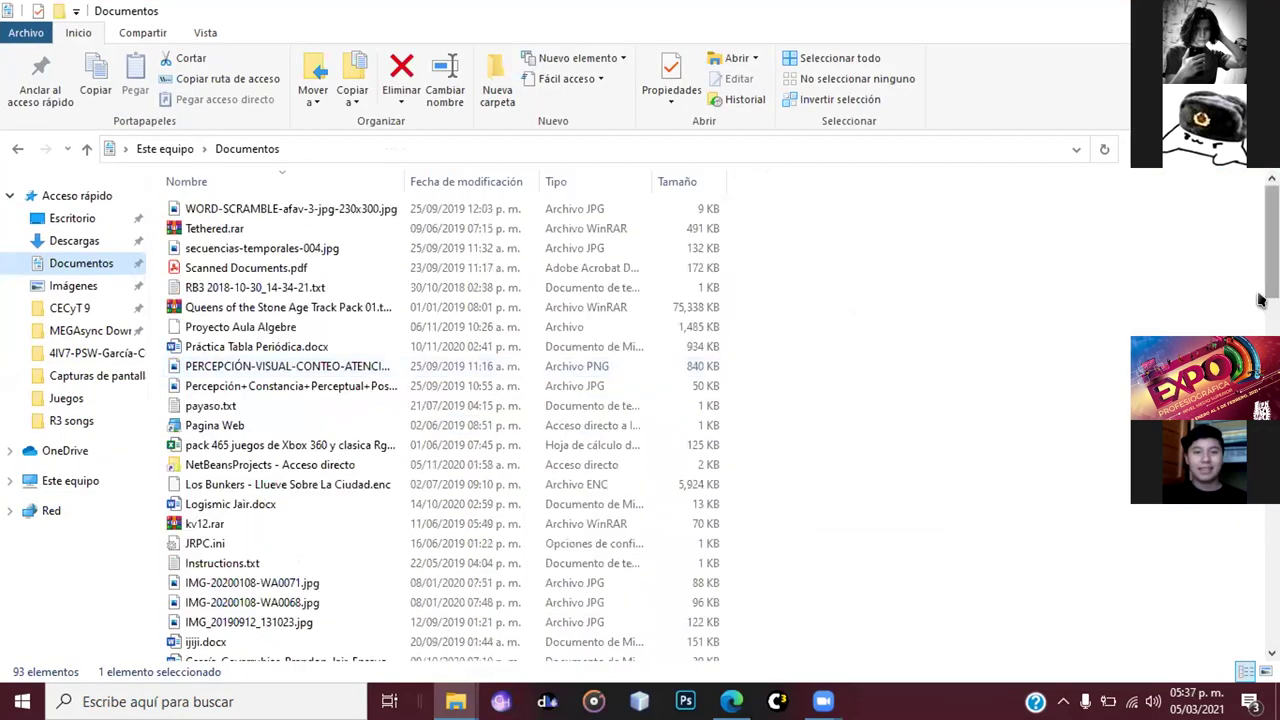
pyautogui.scroll(-7, 1260, 300)
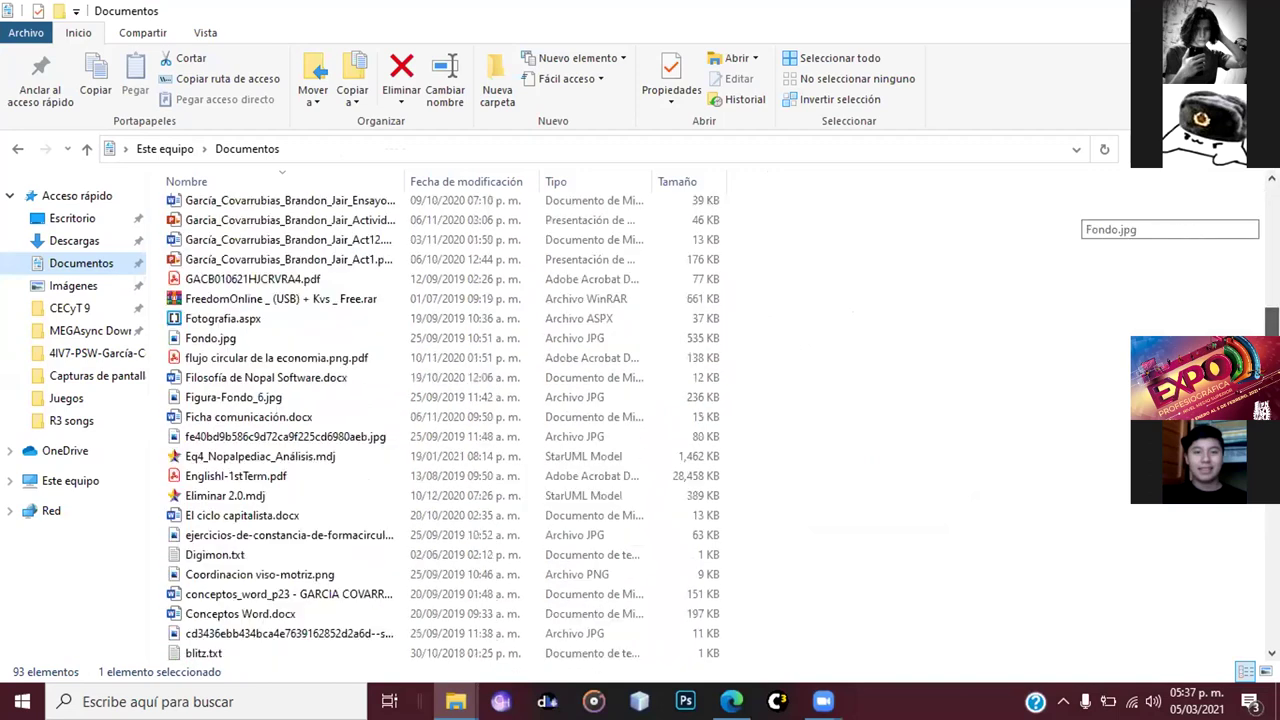
pyautogui.scroll(-15, 1190, 560)
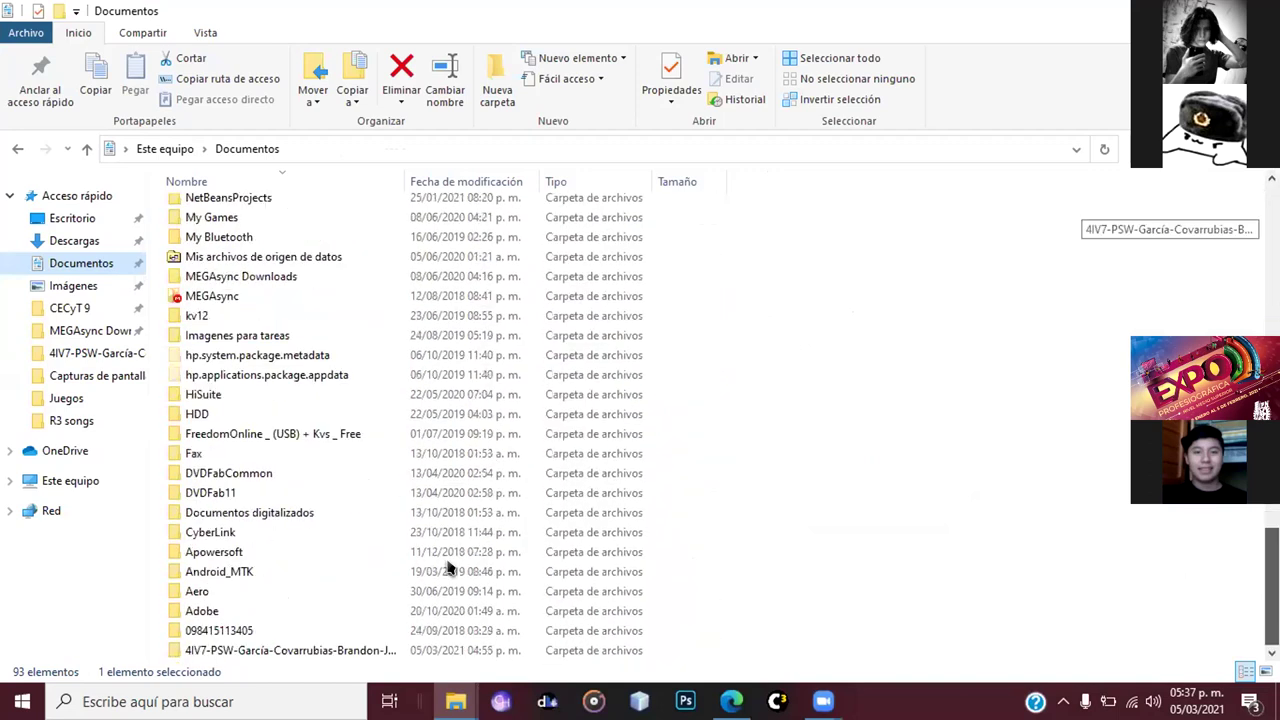
# - Confirm 4IV7-PSW holds css, js and index.html, then bring up its context menu
pyautogui.click(386, 651)
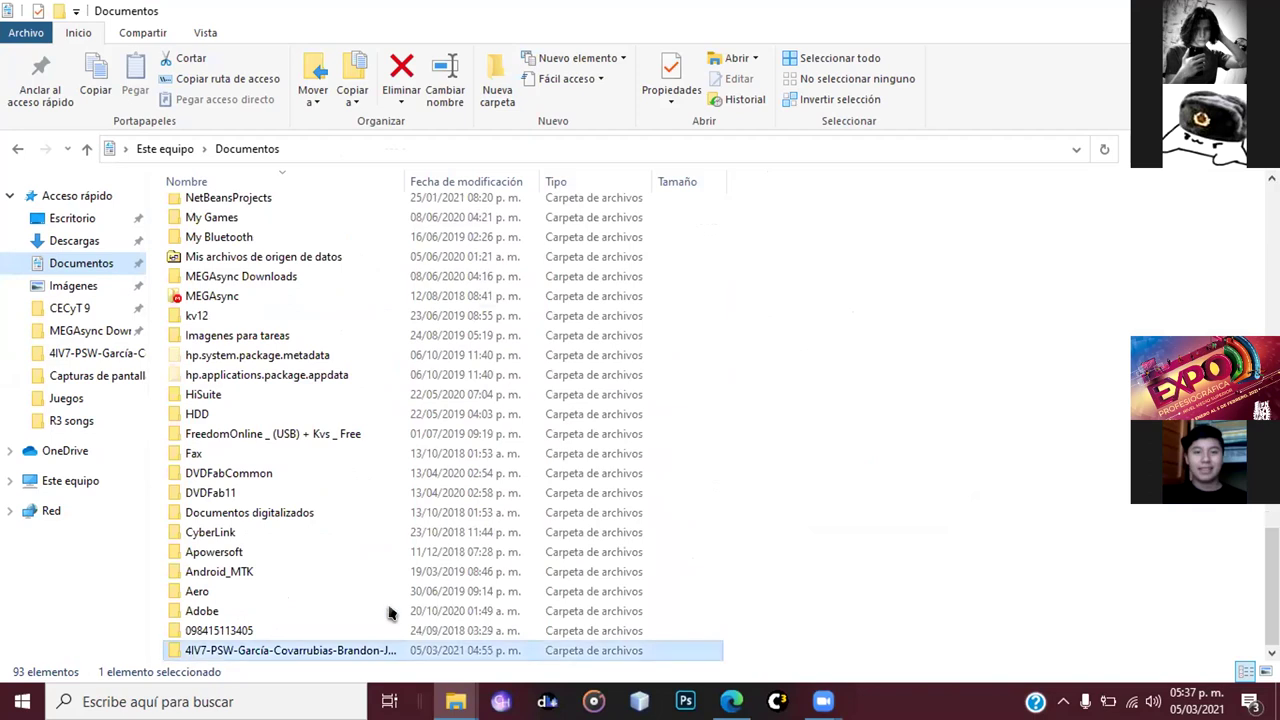
pyautogui.doubleClick(397, 652)
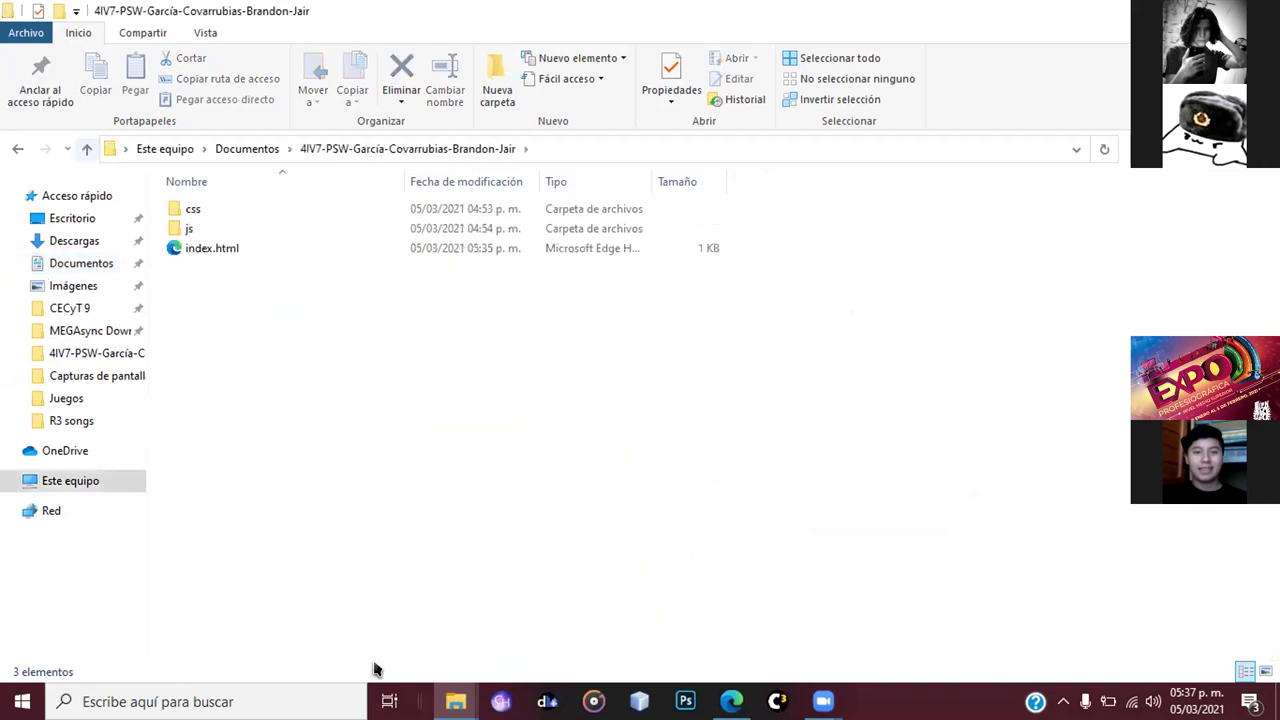
pyautogui.hotkey('alt', 'Up')
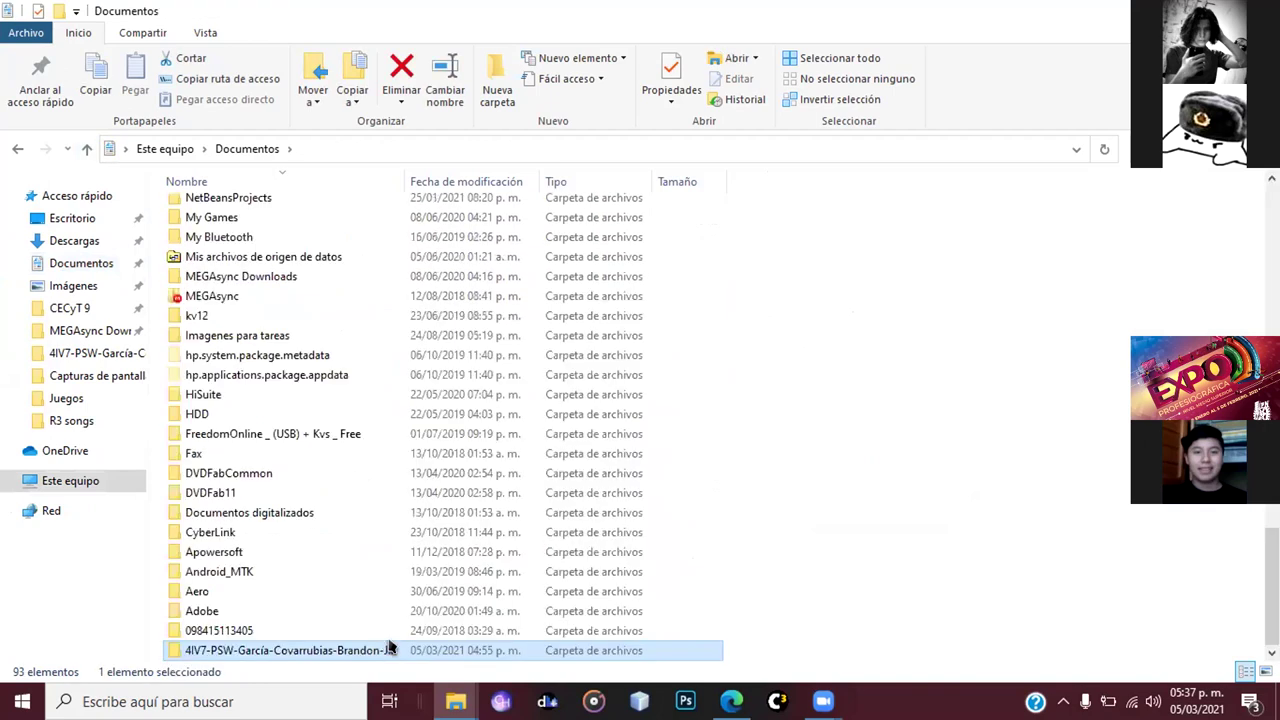
pyautogui.rightClick(389, 651)
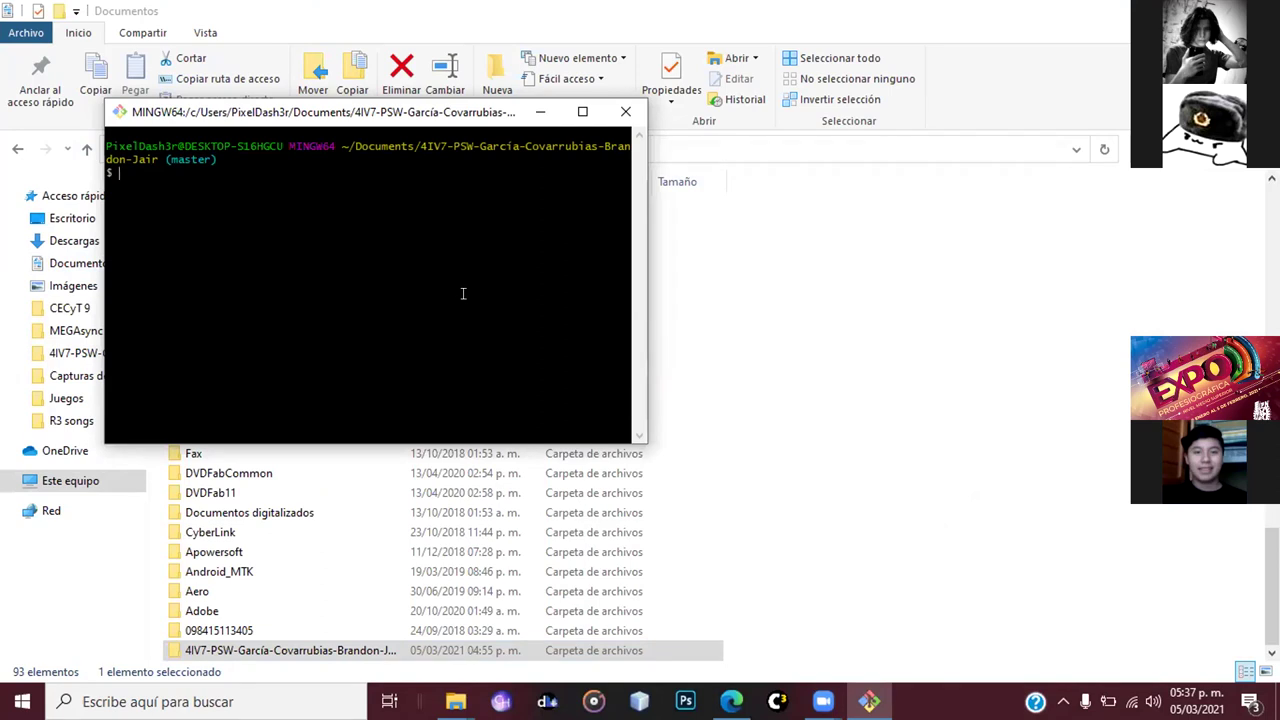
# - Run git add . and git commit -m "Hola", then return to the GitHub repository in Edge
pyautogui.write('git add .')
pyautogui.press('Return')
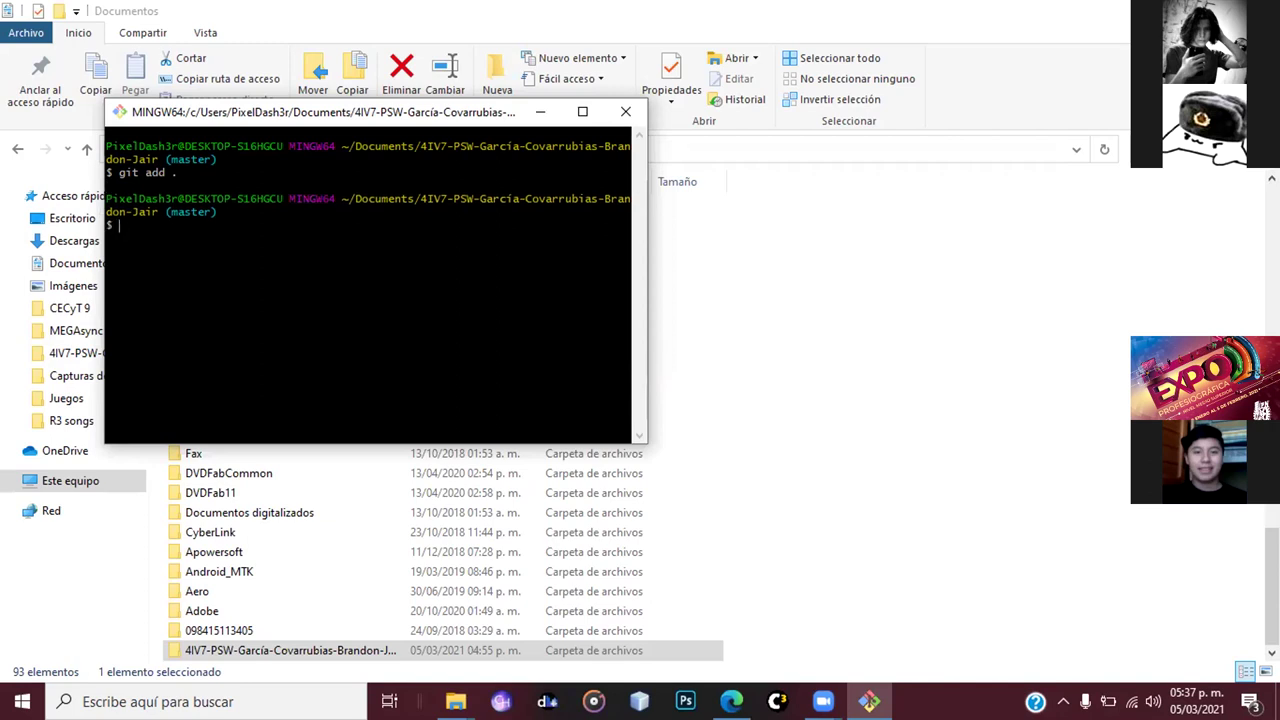
pyautogui.write('git ')
pyautogui.write('co')
pyautogui.write('mmit')
pyautogui.write(' -')
pyautogui.write('m')
pyautogui.write('"')
pyautogui.write('Hoal')
pyautogui.press('BackSpace')
pyautogui.press('BackSpace')
pyautogui.write('la"')
pyautogui.press('Return')
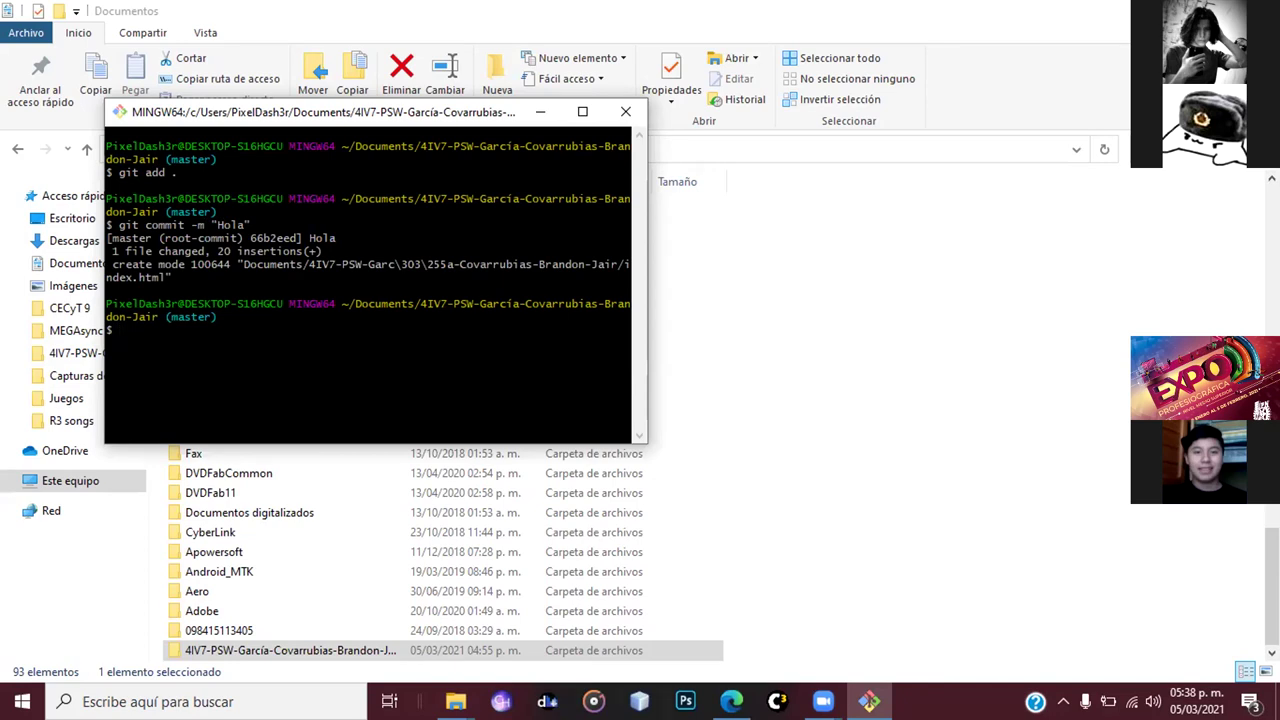
pyautogui.click(675, 121)
pyautogui.hotkey('alt', 'Tab')
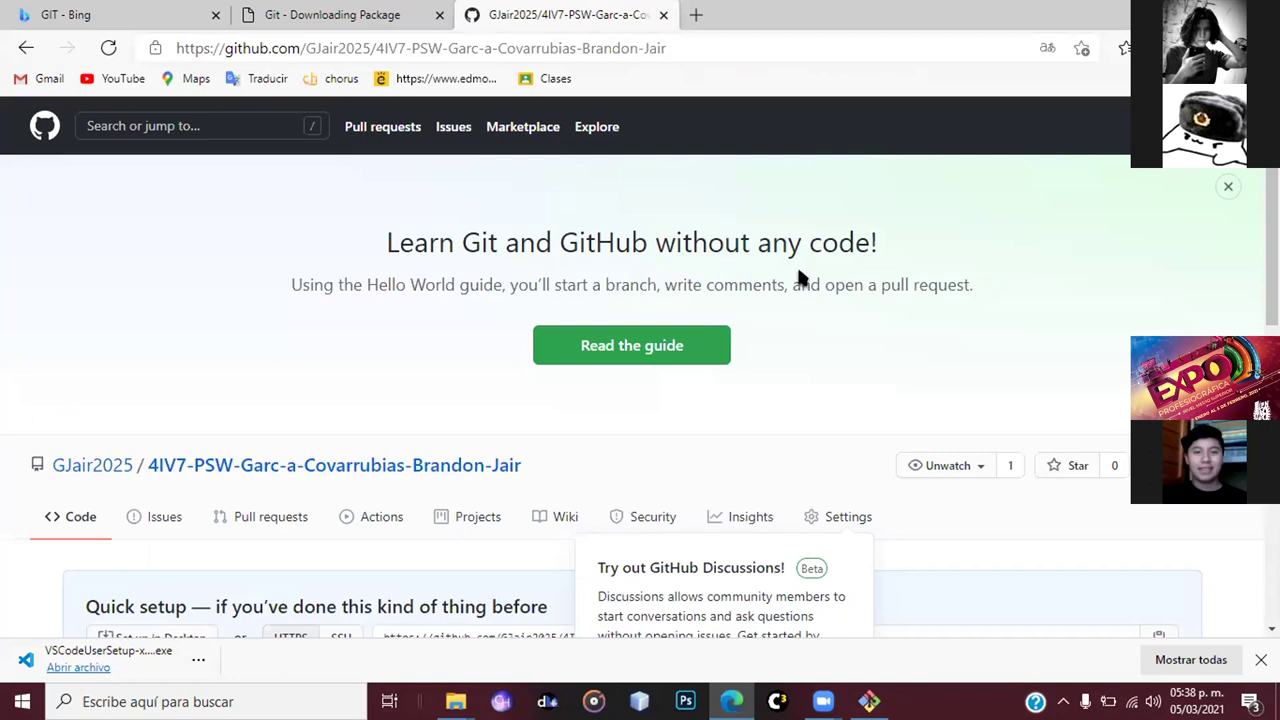
# - Copy the 'git remote add origin' line from GitHub's Quick setup and return to Git Bash
pyautogui.scroll(-10, 800, 277)
pyautogui.scroll(1, 800, 277)
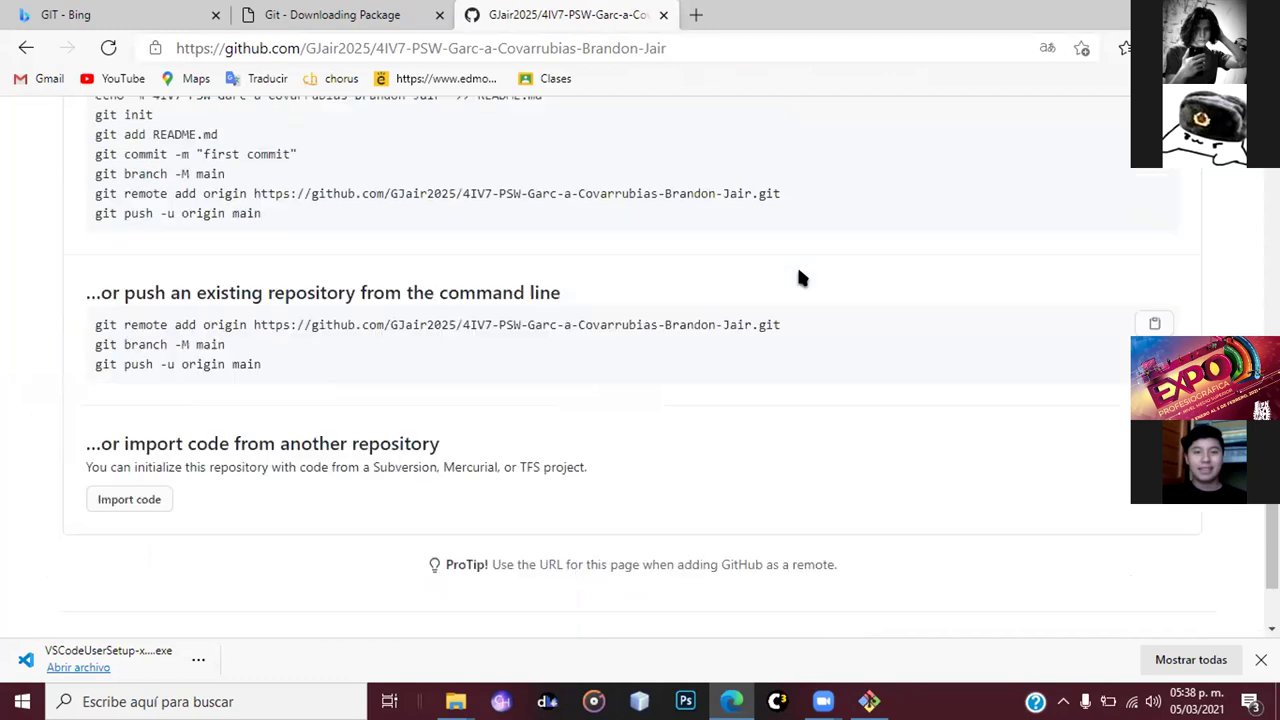
pyautogui.scroll(2, 390, 464)
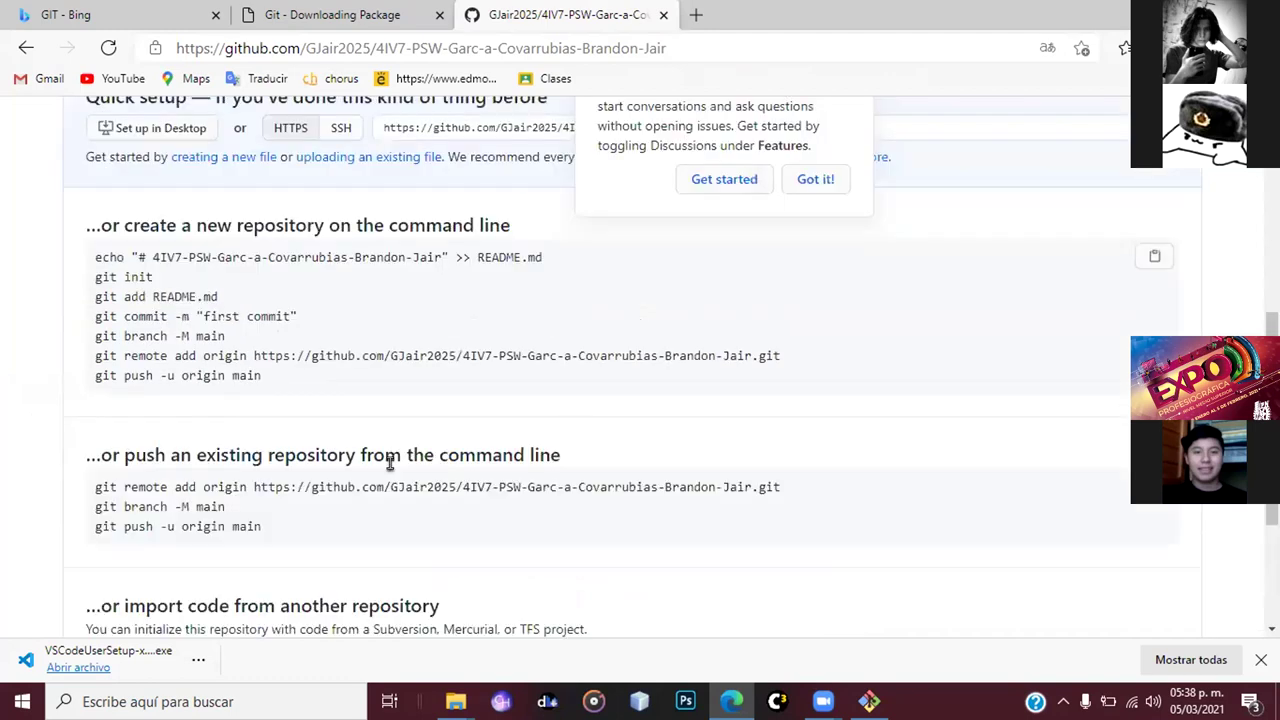
pyautogui.moveTo(90, 350); pyautogui.dragTo(810, 362)
pyautogui.press('super+c')
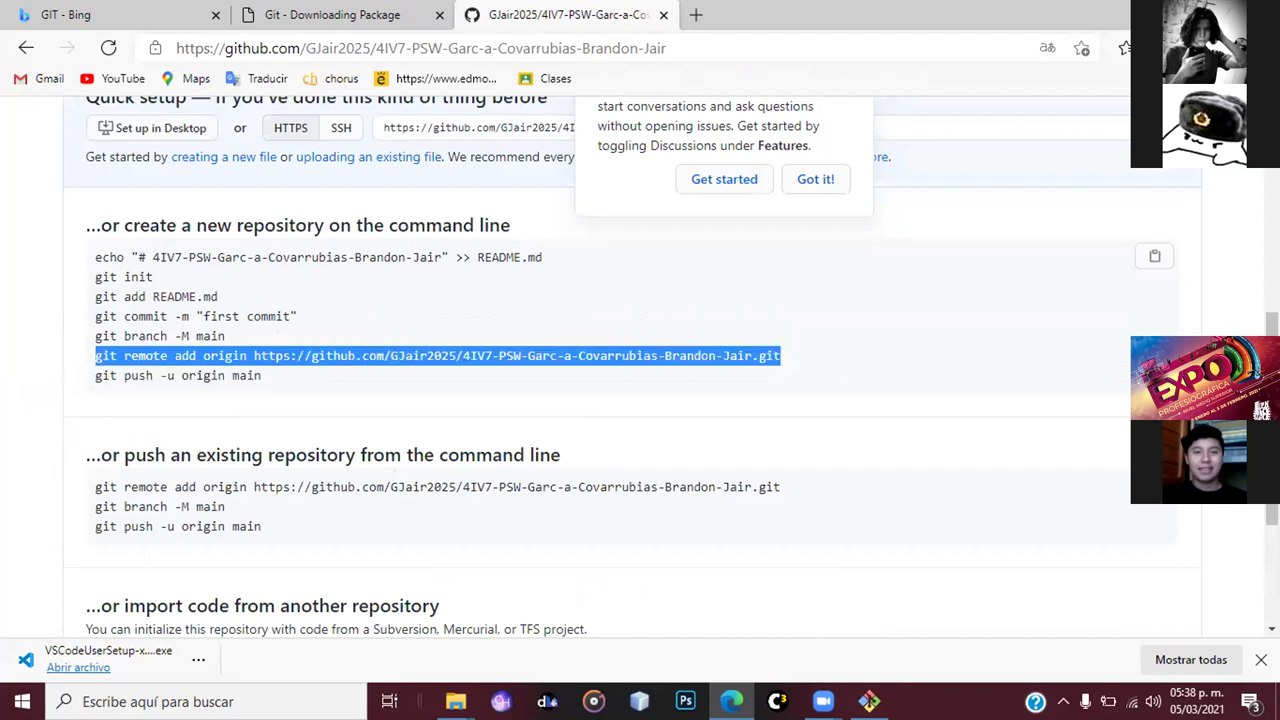
pyautogui.hotkey('alt', 'Tab')
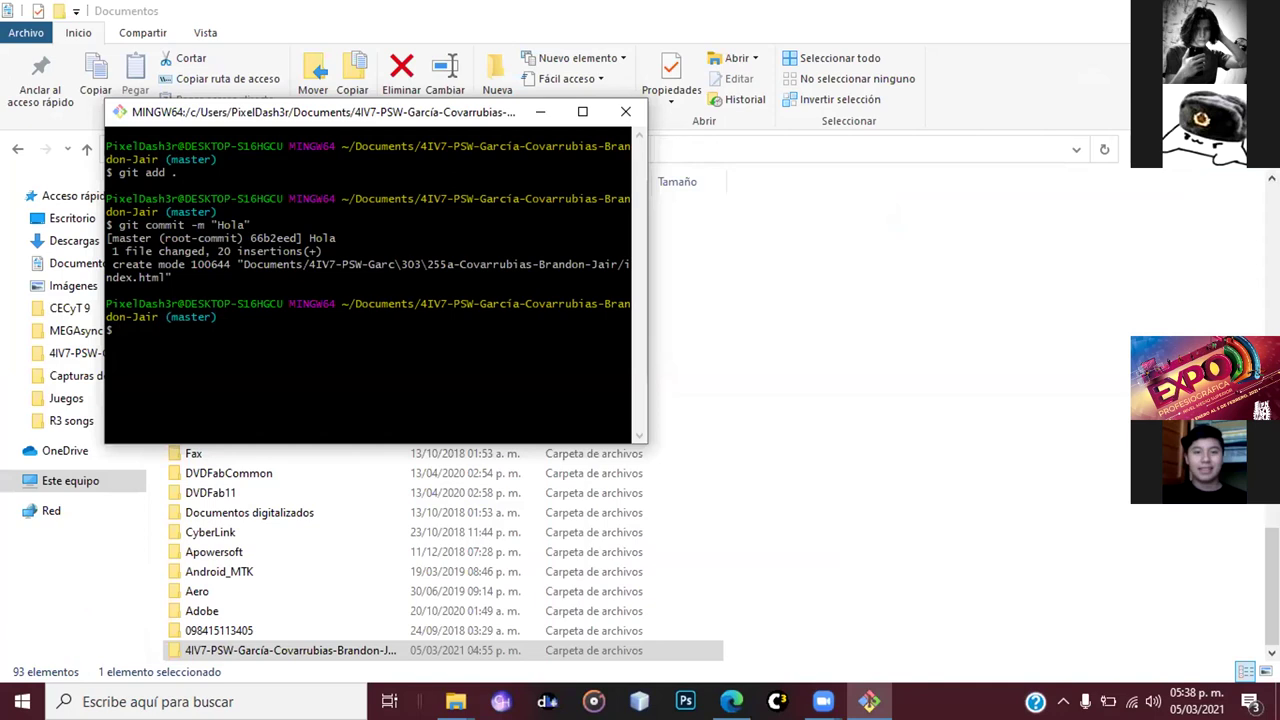
# - Paste and run the copied git remote add origin command in Git Bash
pyautogui.write('^?')
pyautogui.press('BackSpace')
pyautogui.press('BackSpace')
pyautogui.rightClick(205, 344)
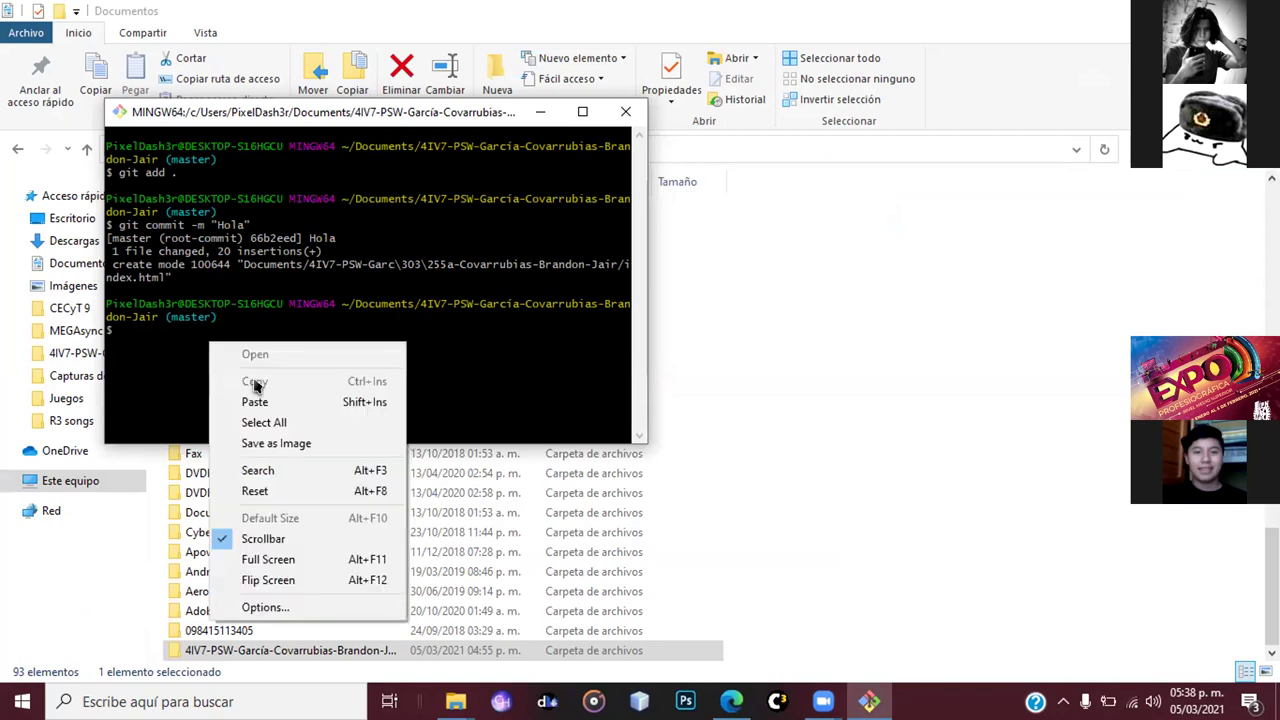
pyautogui.click(262, 401)
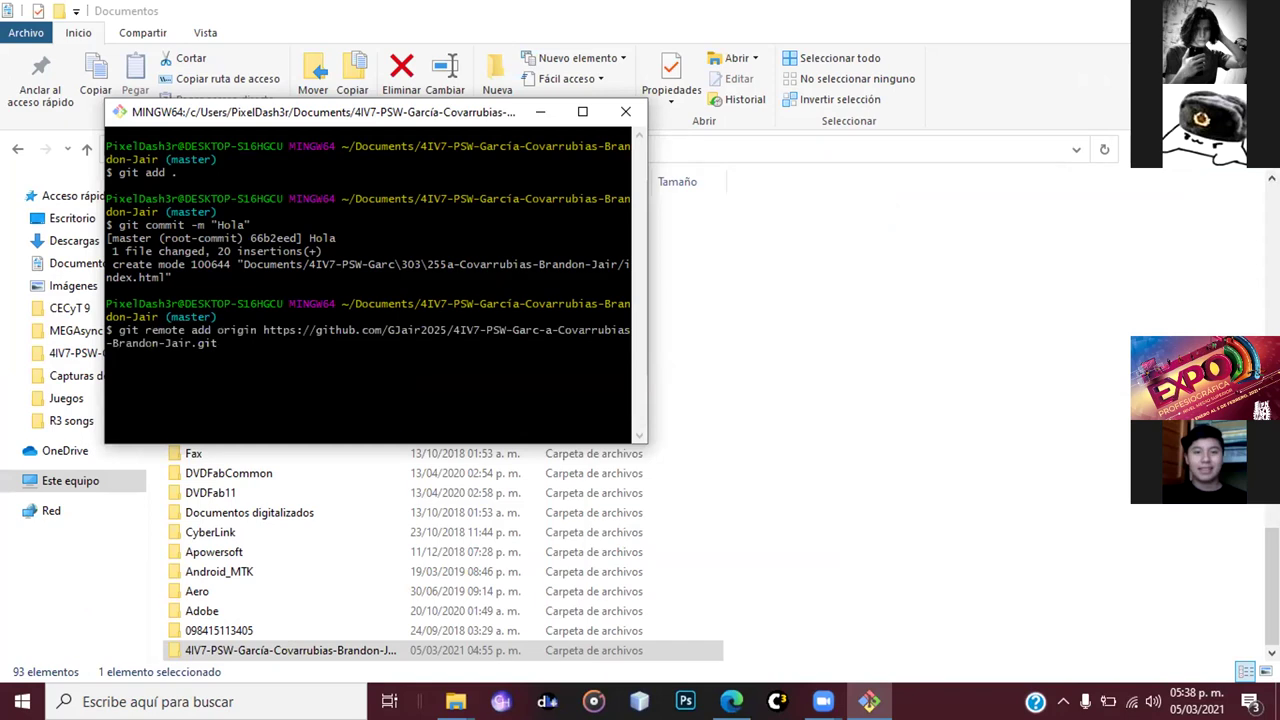
pyautogui.press('Return')
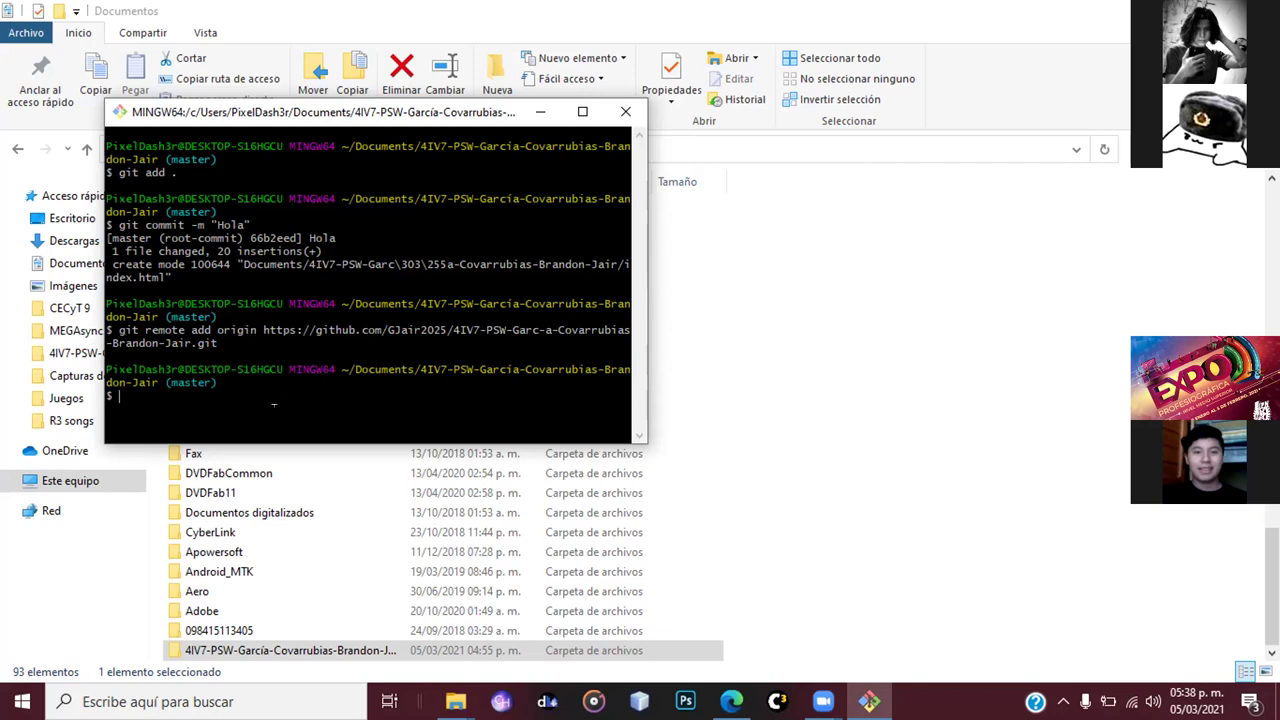
# - Run git push origin master to push the commit to GitHub
pyautogui.write('git ')
pyautogui.write('bus')
pyautogui.write('h')
pyautogui.write(' o')
pyautogui.write('ri')
pyautogui.press('BackSpace')
pyautogui.press('BackSpace')
pyautogui.press('BackSpace')
pyautogui.press('BackSpace')
pyautogui.press('BackSpace')
pyautogui.press('BackSpace')
pyautogui.press('BackSpace')
pyautogui.press('BackSpace')
pyautogui.write('push origin master')
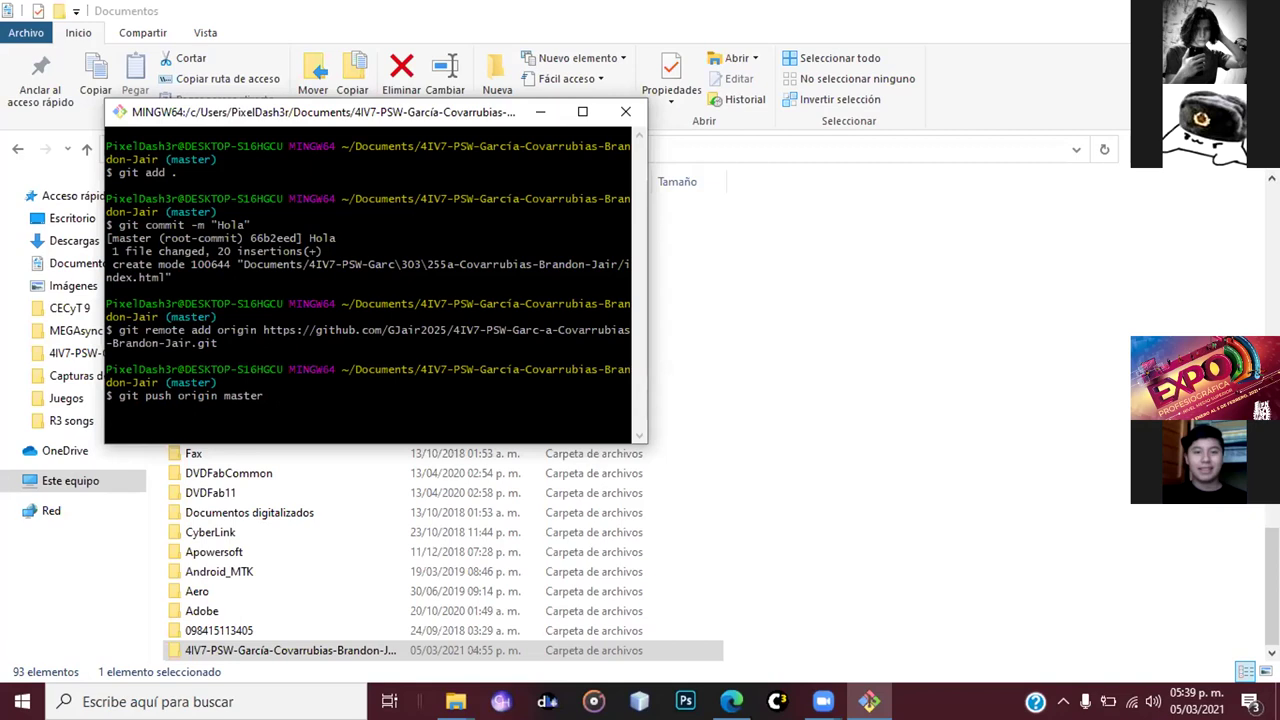
pyautogui.press('Return')
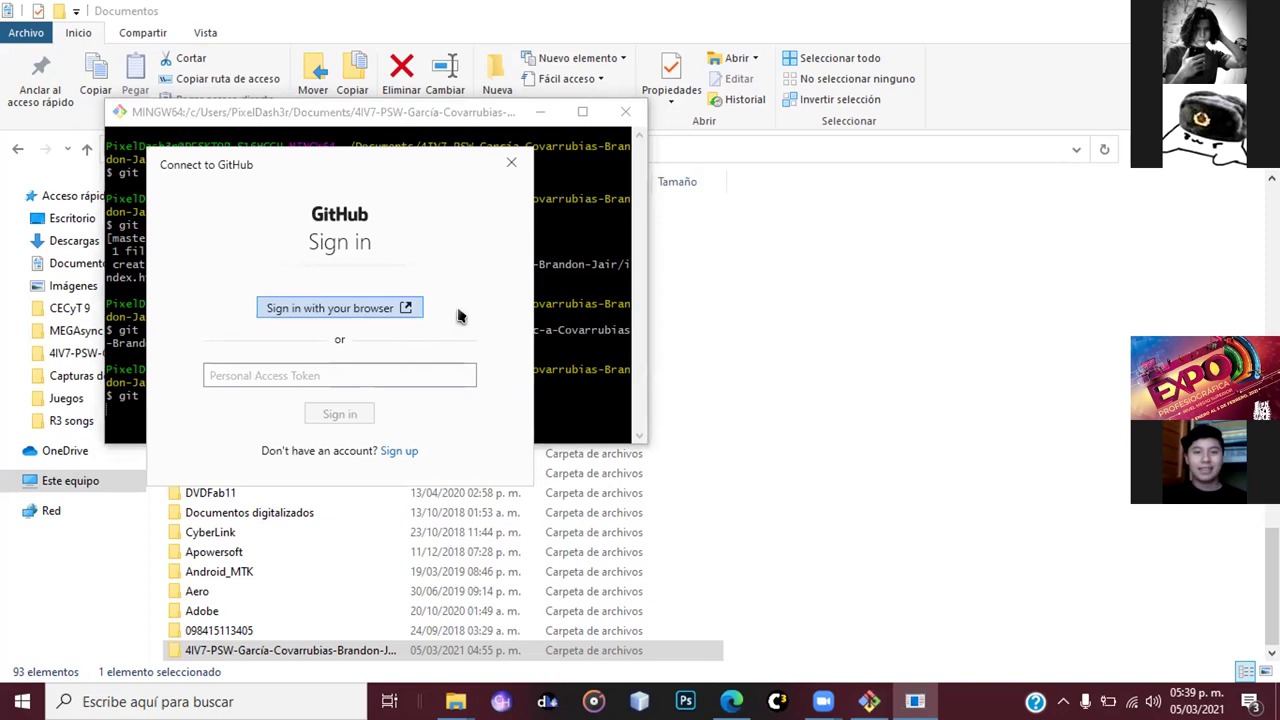
# - Choose 'Sign in with your browser' in the Connect to GitHub dialog, then check Edge and Git Bash
pyautogui.click(376, 305)
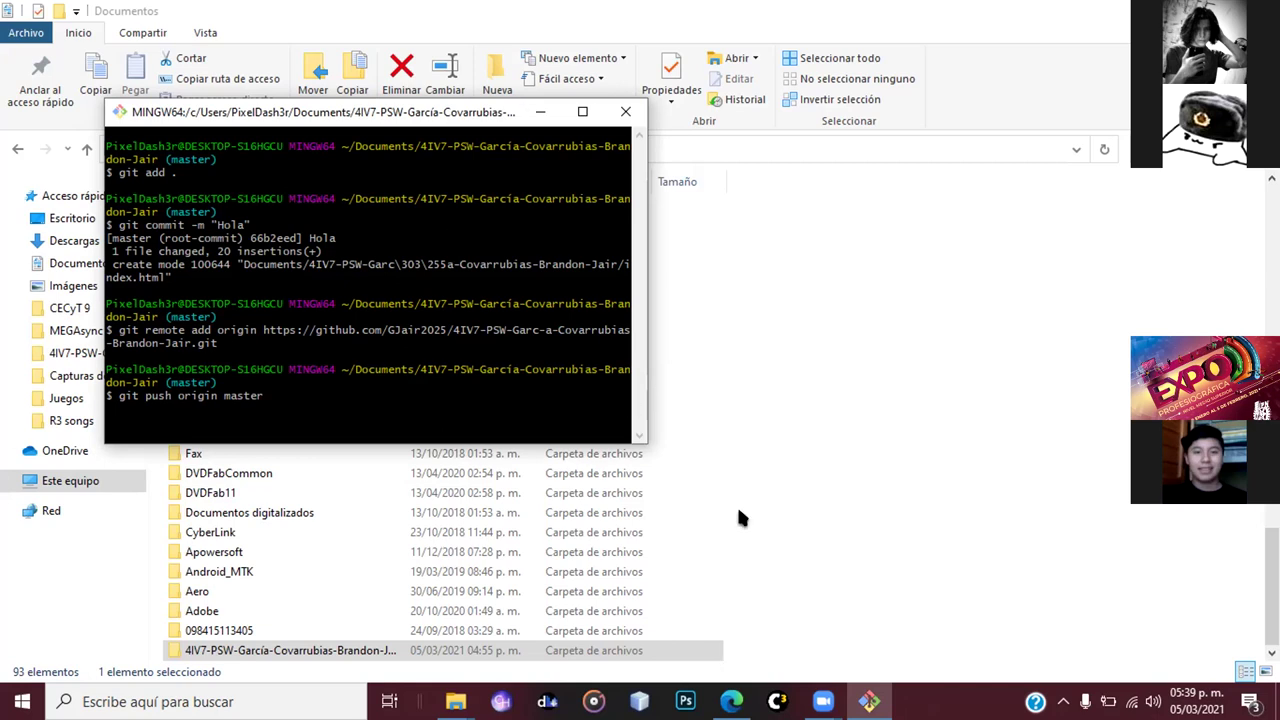
pyautogui.press('Return')
pyautogui.hotkey('alt', 'Tab')
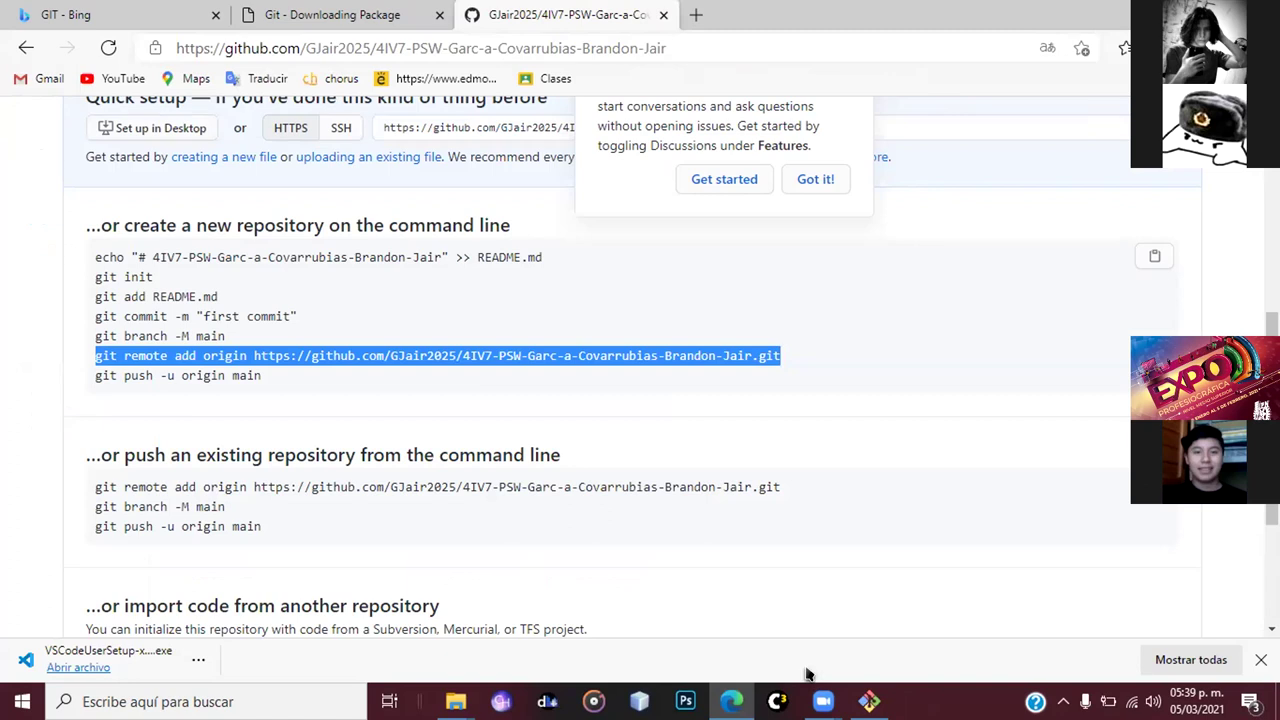
pyautogui.click(869, 701)
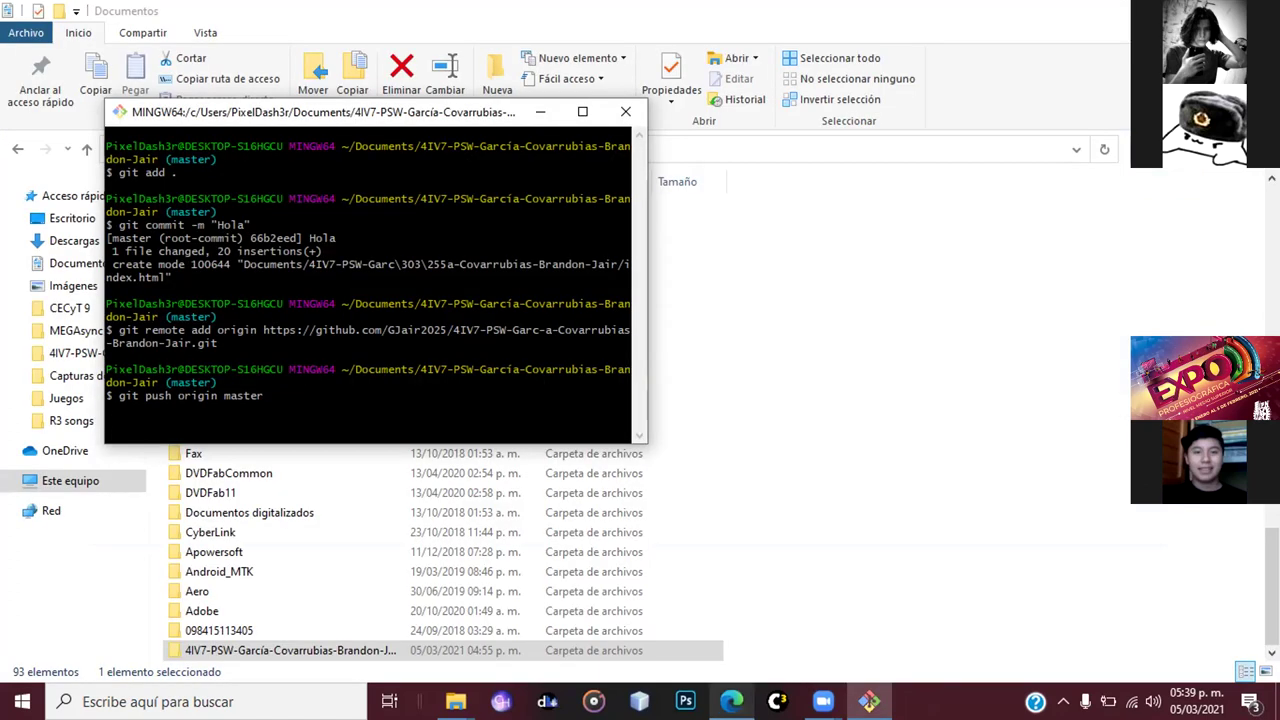
pyautogui.moveTo(731, 701)
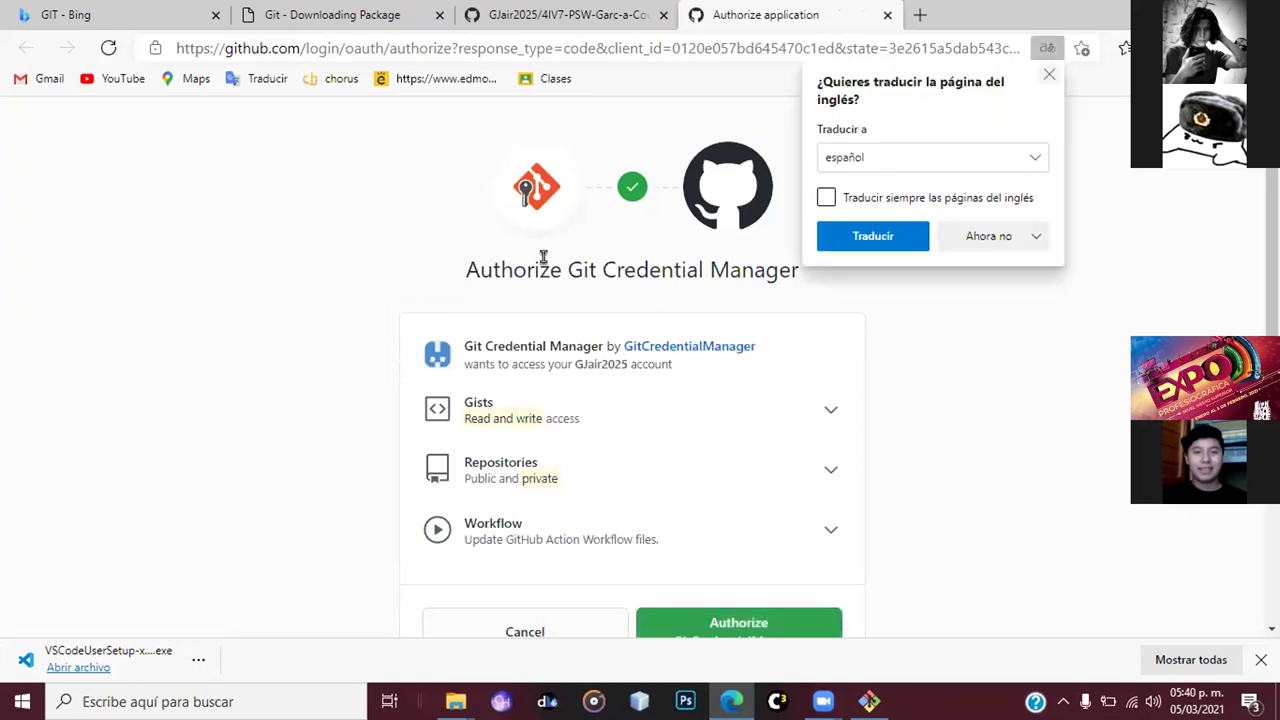
# - Authorize GitCredentialManager on GitHub and confirm access with the saved account password
pyautogui.scroll(-2, 650, 370)
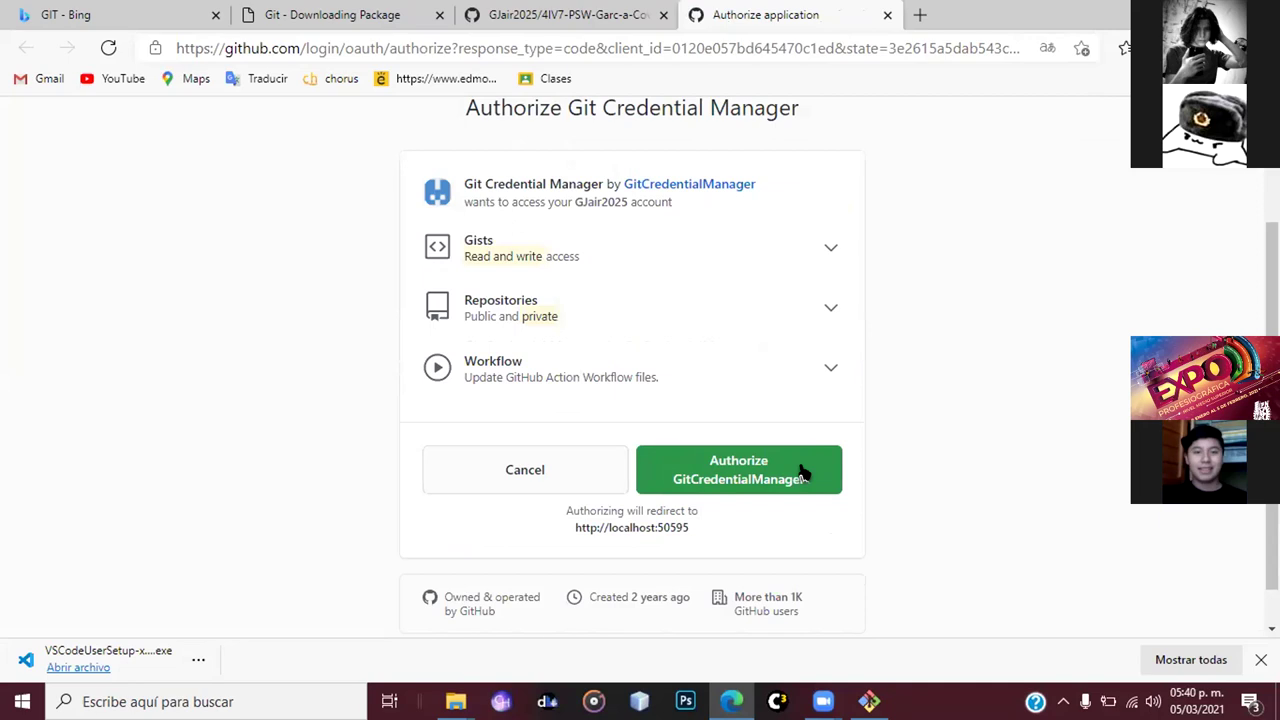
pyautogui.click(805, 473)
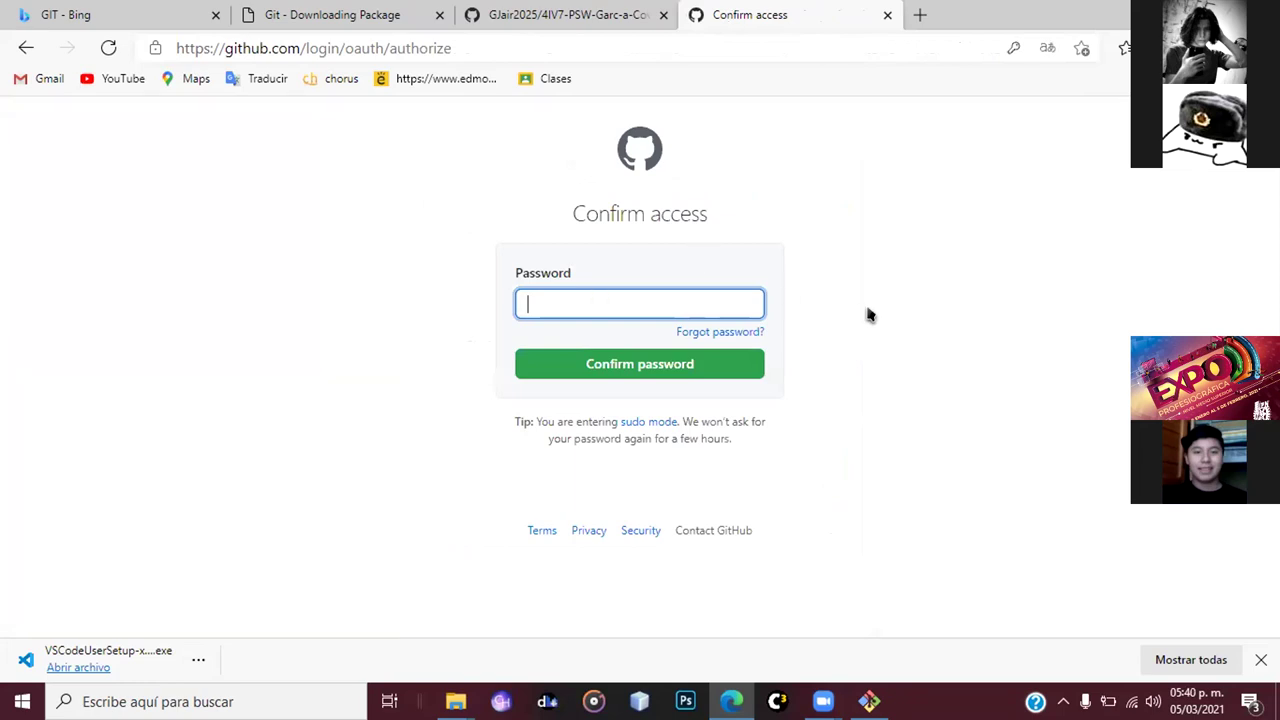
pyautogui.click(797, 338)
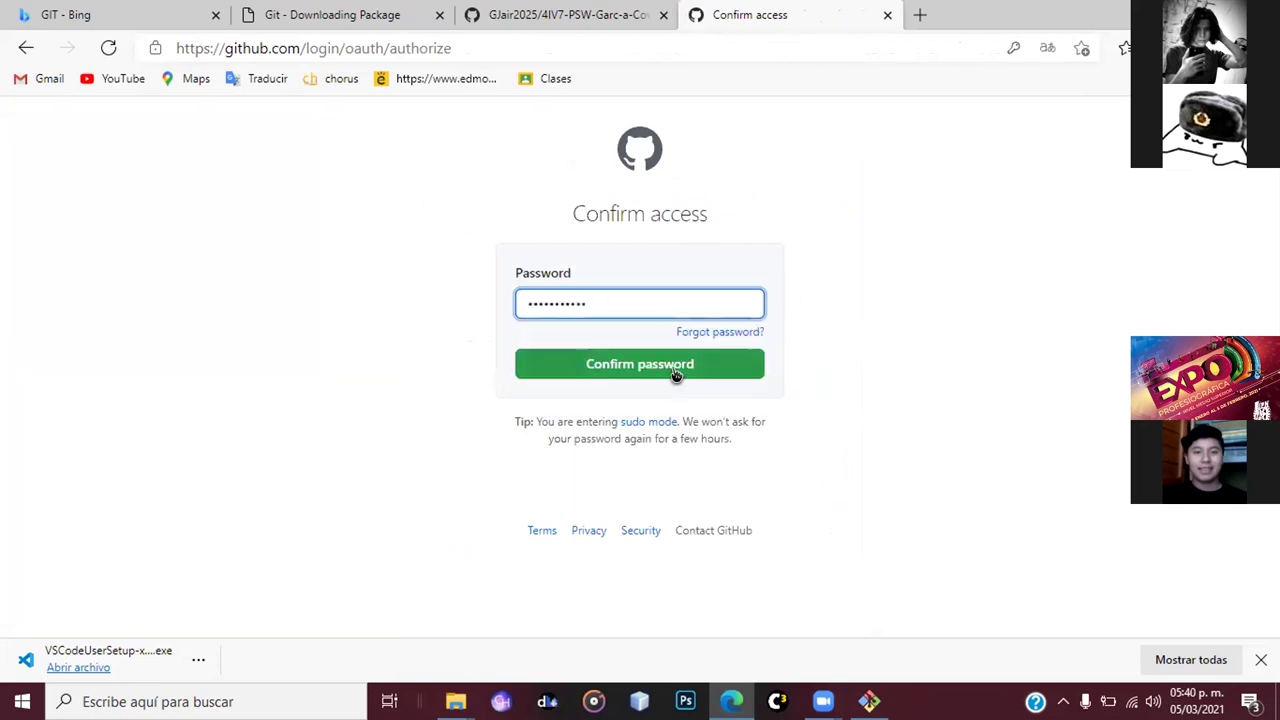
pyautogui.press('Return')
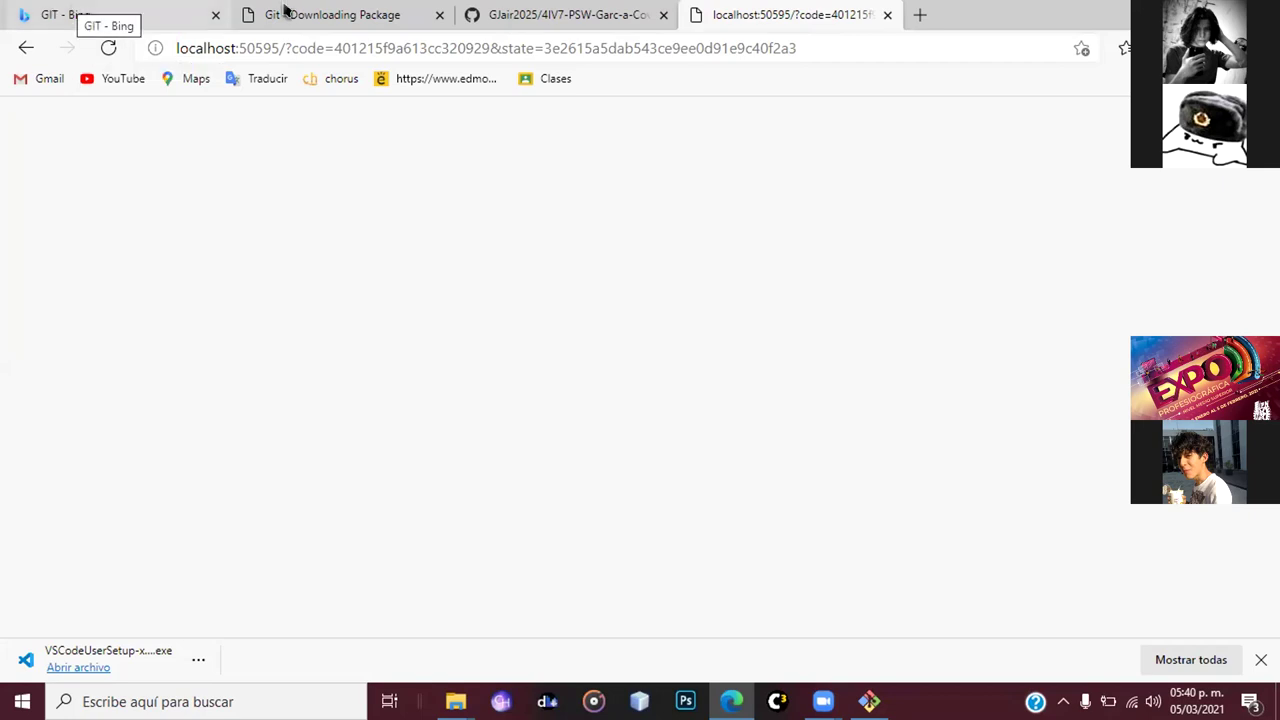
# - Reload the repository tab, dismiss the Discussions popup, and open the Documents/4IV7-PSW folder
pyautogui.click(285, 10)
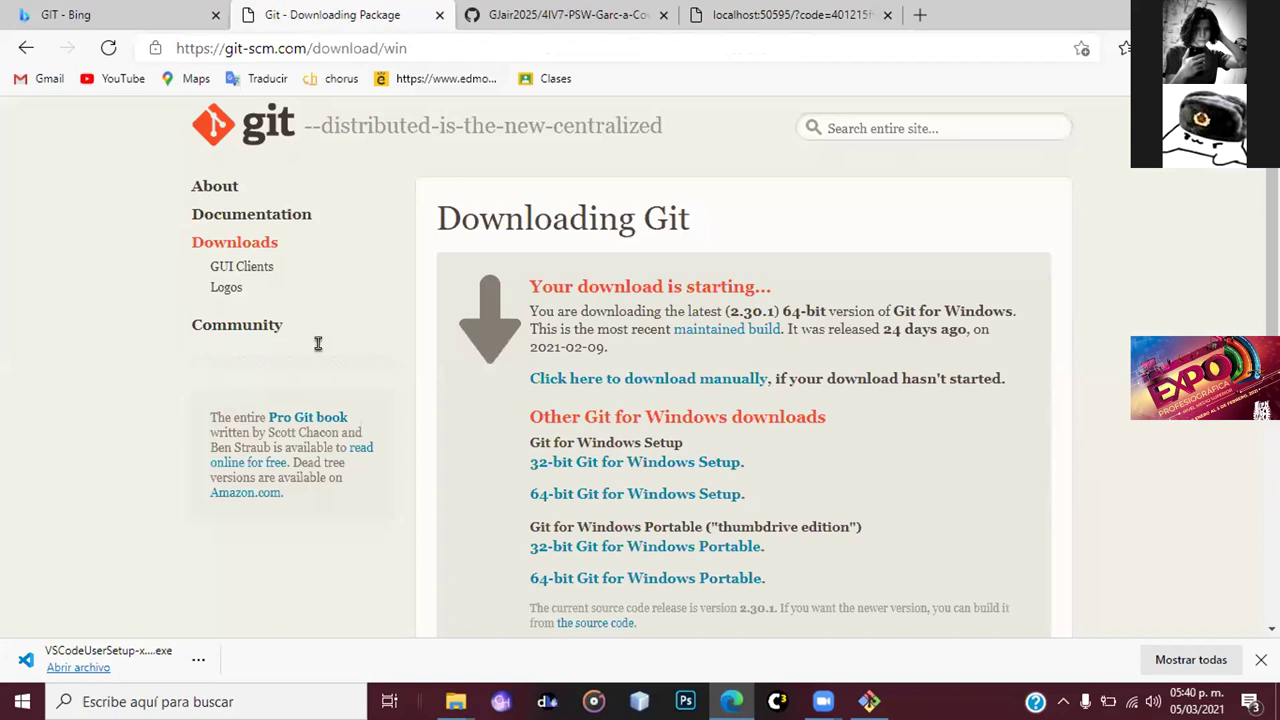
pyautogui.hotkey('ctrl', 'Tab')
pyautogui.click(108, 48)
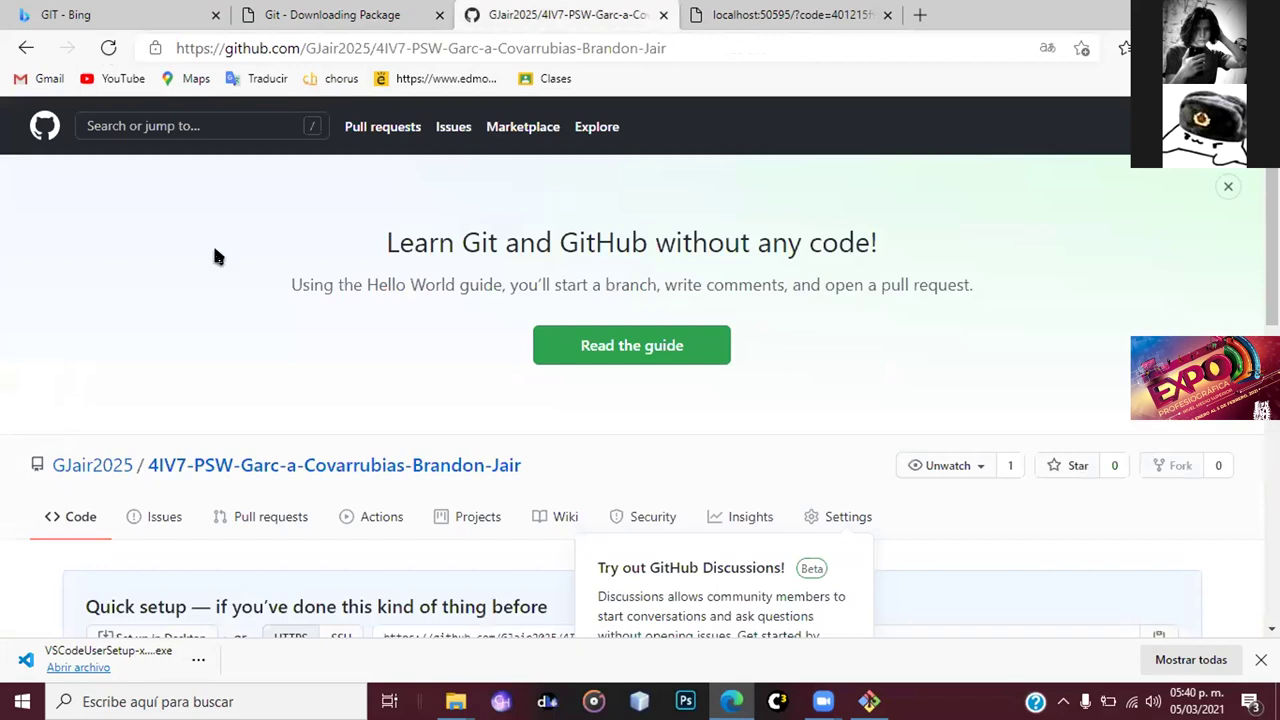
pyautogui.press('F5')
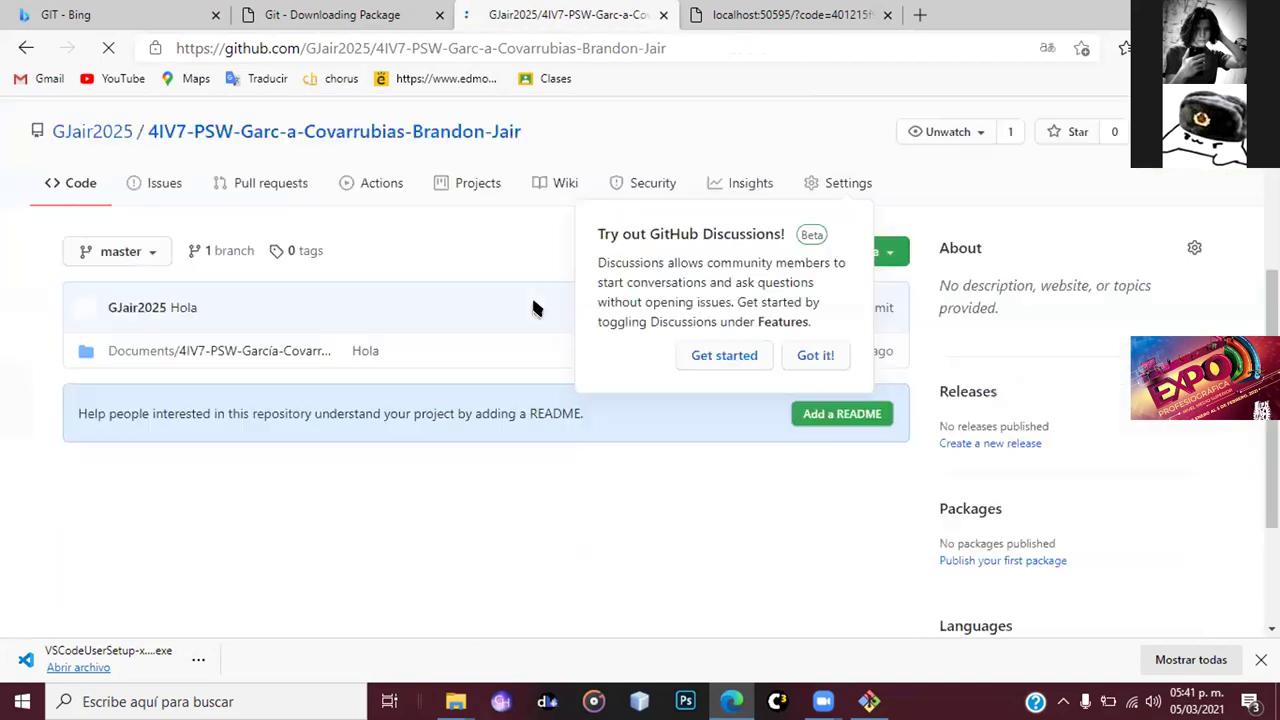
pyautogui.click(812, 355)
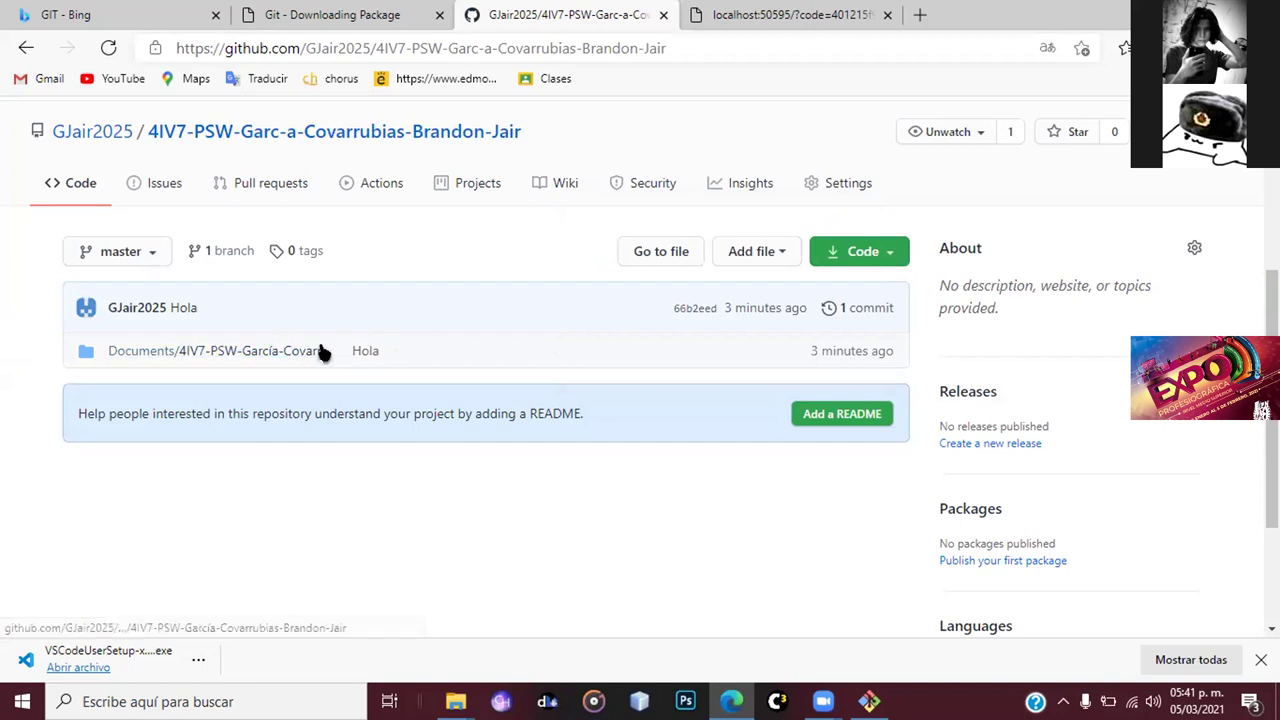
pyautogui.click(286, 354)
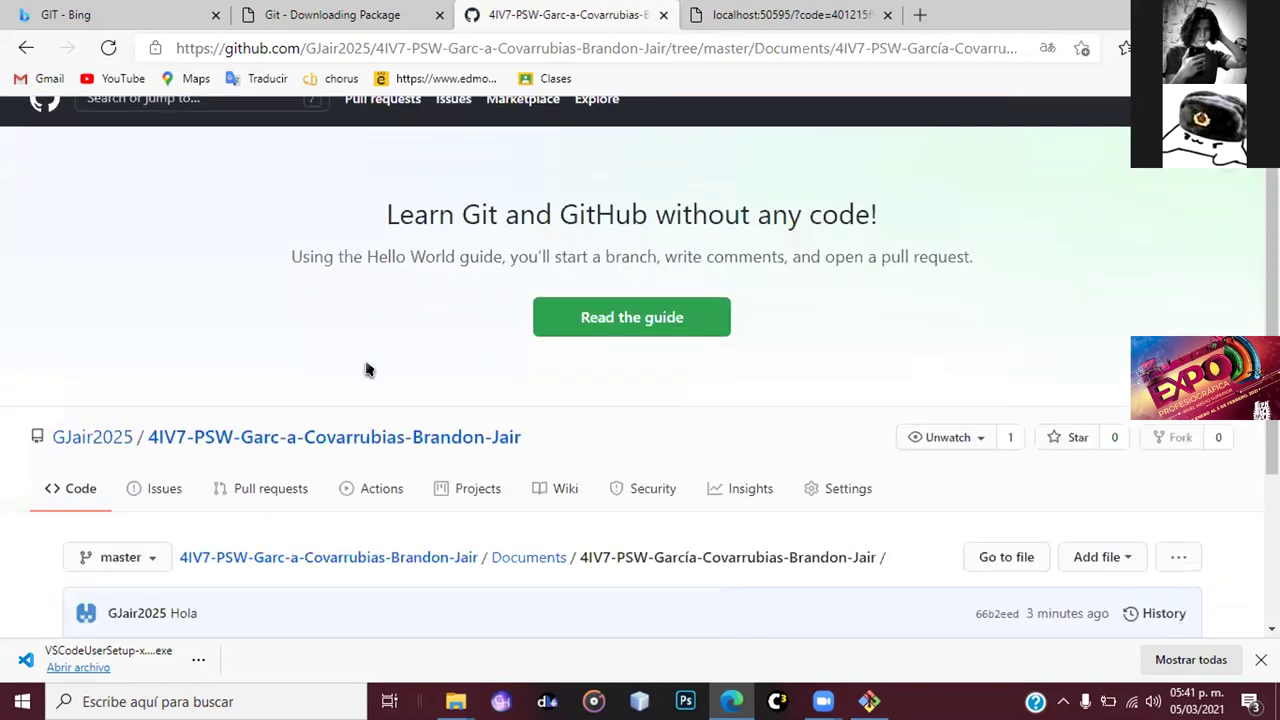
# - Scroll down the pushed folder's listing to find index.html
pyautogui.scroll(-2, 365, 370)
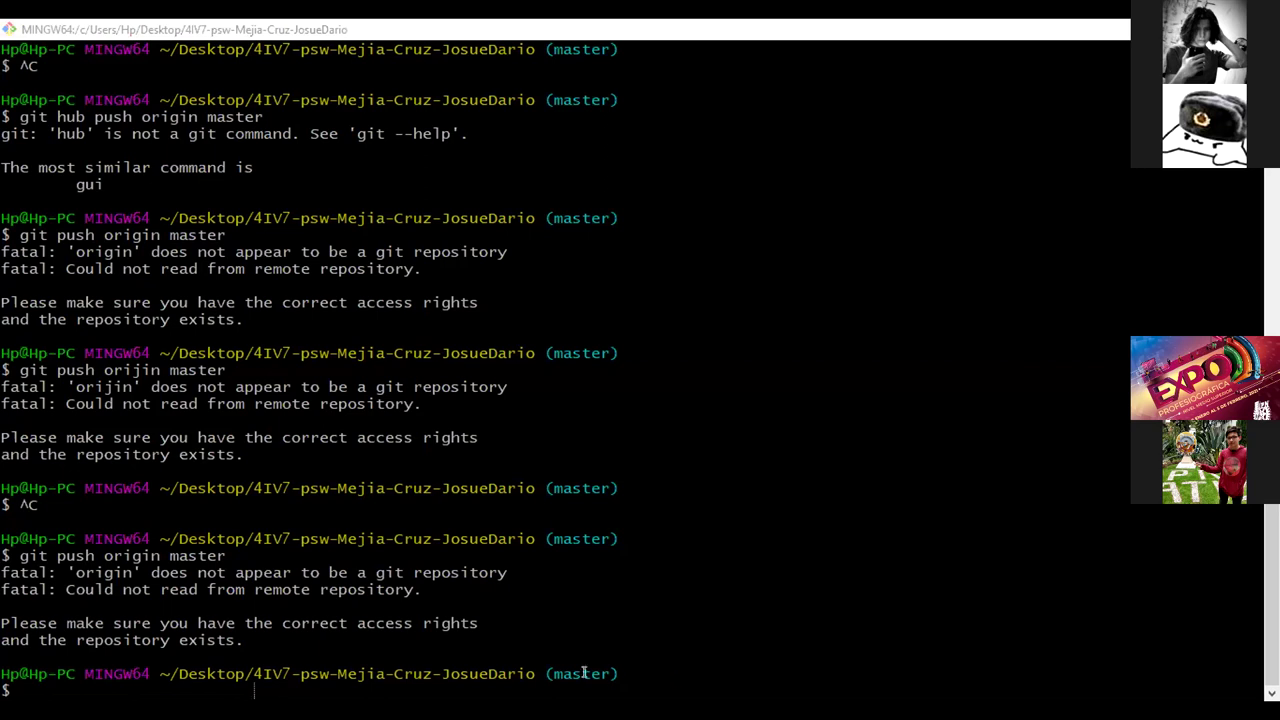
# - Scroll back through the Git Bash history to review the failed push with no origin set
pyautogui.scroll(5, 532, 511)
pyautogui.scroll(5, 532, 511)
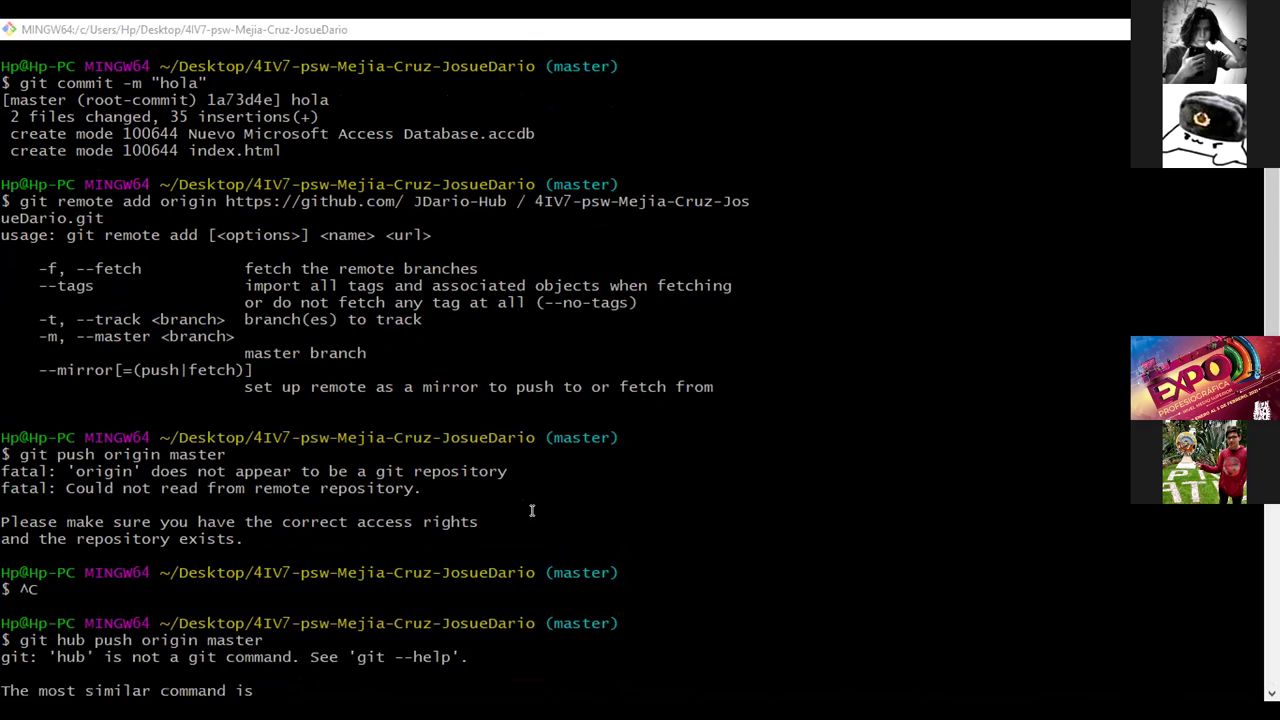
pyautogui.scroll(3, 532, 510)
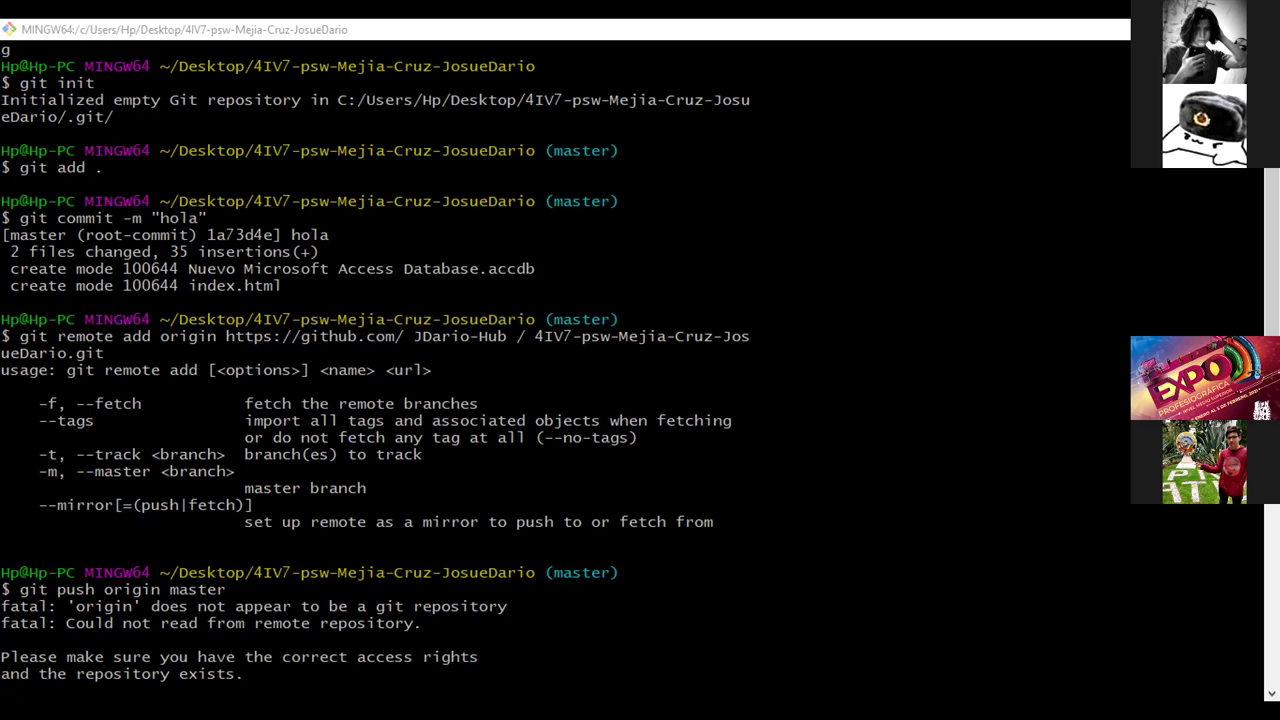
# - Bring up Chrome's GitHub tab showing the 4IV7-psw repository search for 'git'
pyautogui.hotkey('alt', 'Tab')
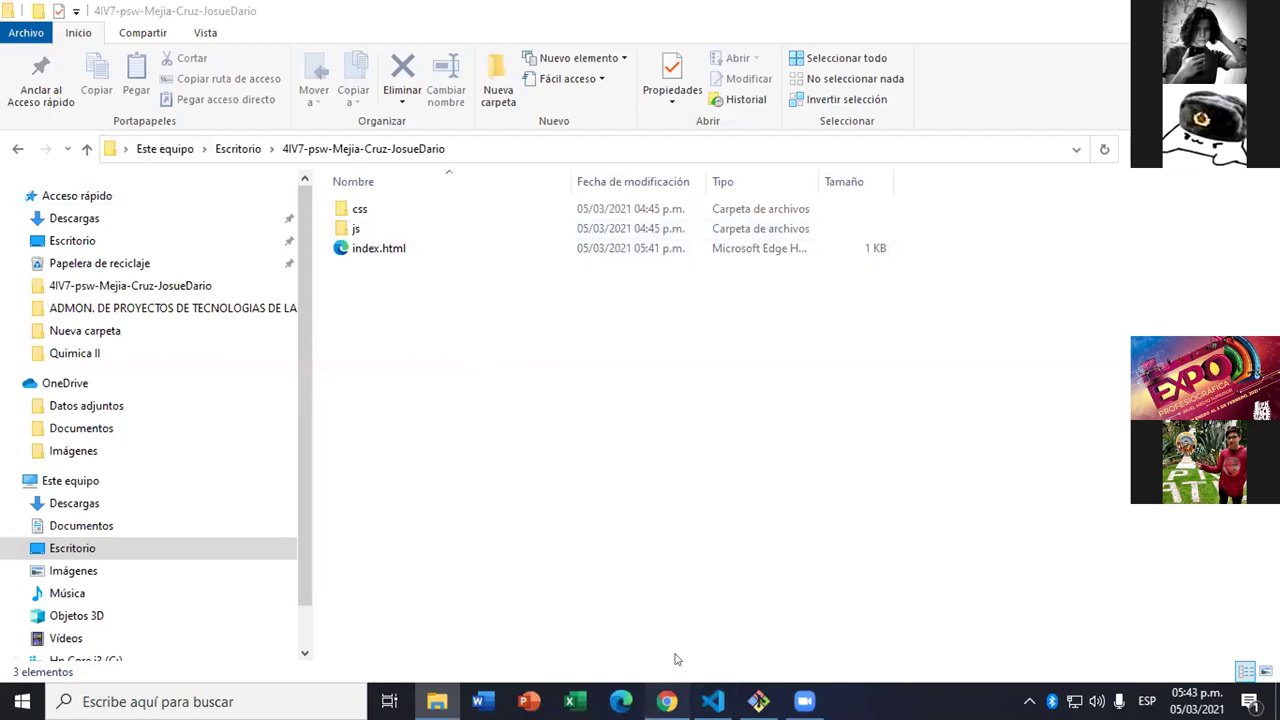
pyautogui.click(667, 701)
pyautogui.click(757, 10)
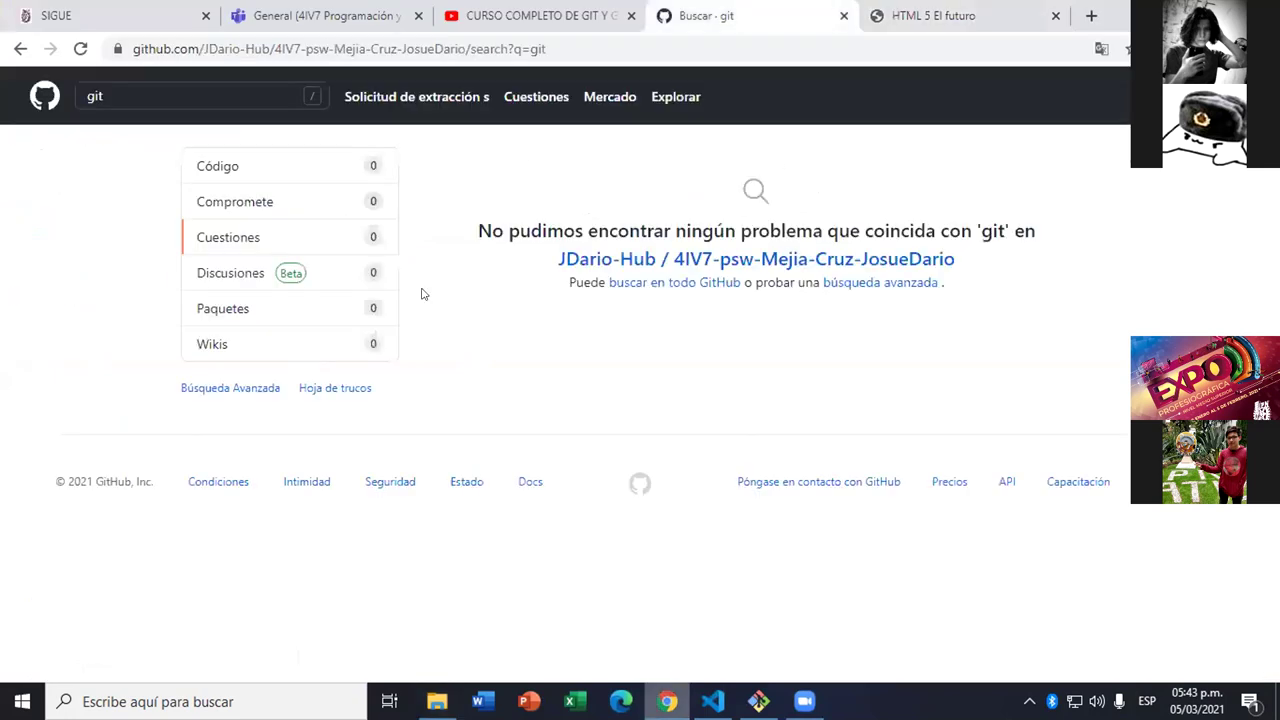
# - Open the repository's main page and look over its quick setup instructions
pyautogui.click(680, 256)
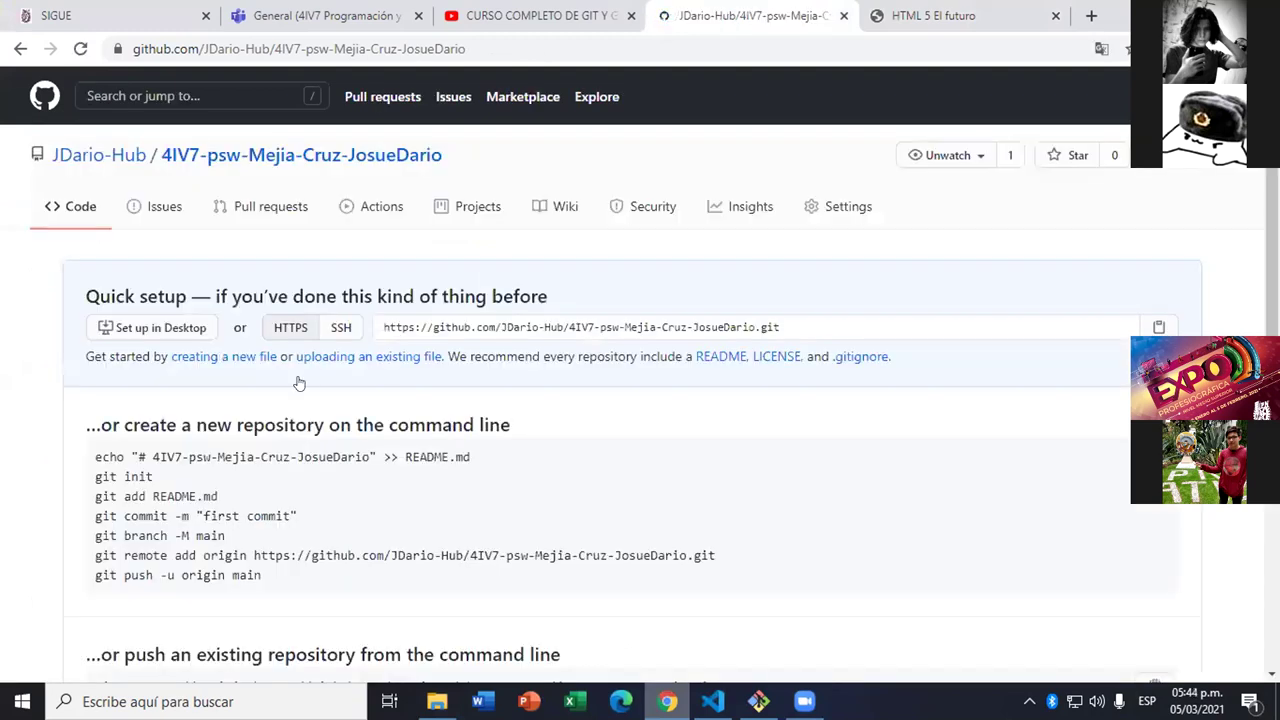
pyautogui.scroll(-4, 251, 357)
pyautogui.scroll(3, 402, 324)
pyautogui.scroll(-3, 402, 324)
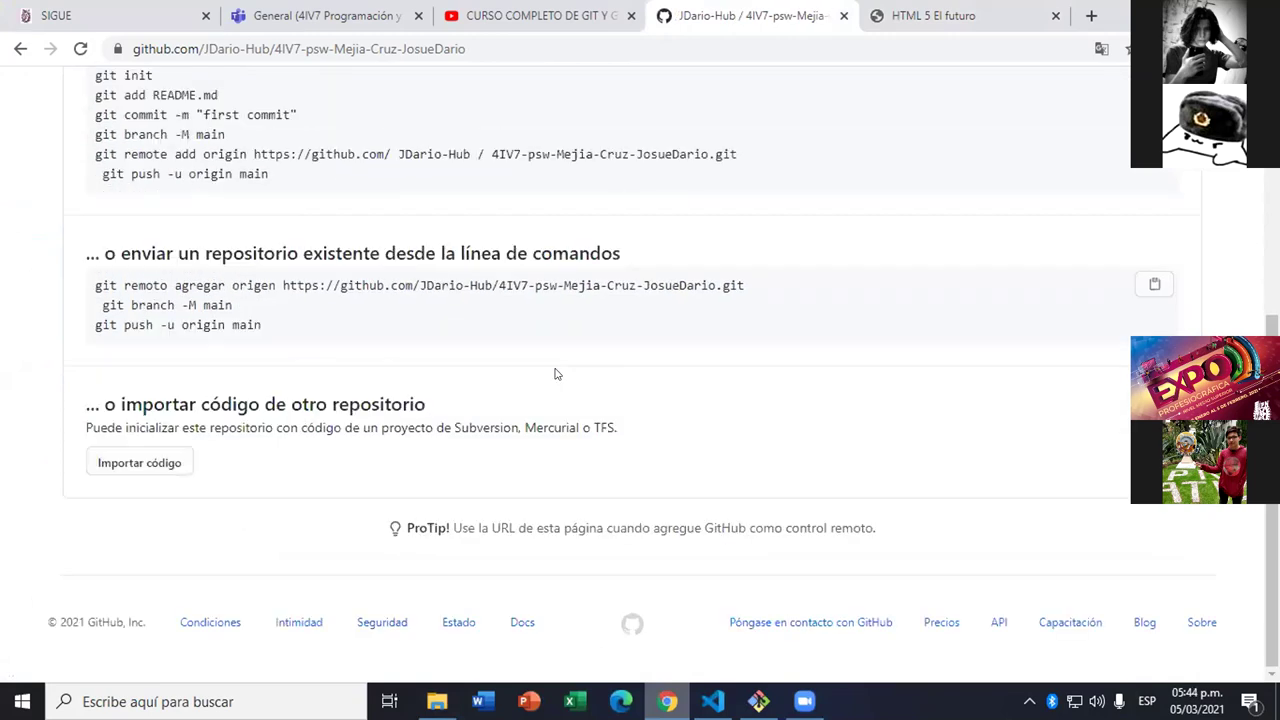
pyautogui.scroll(4, 557, 374)
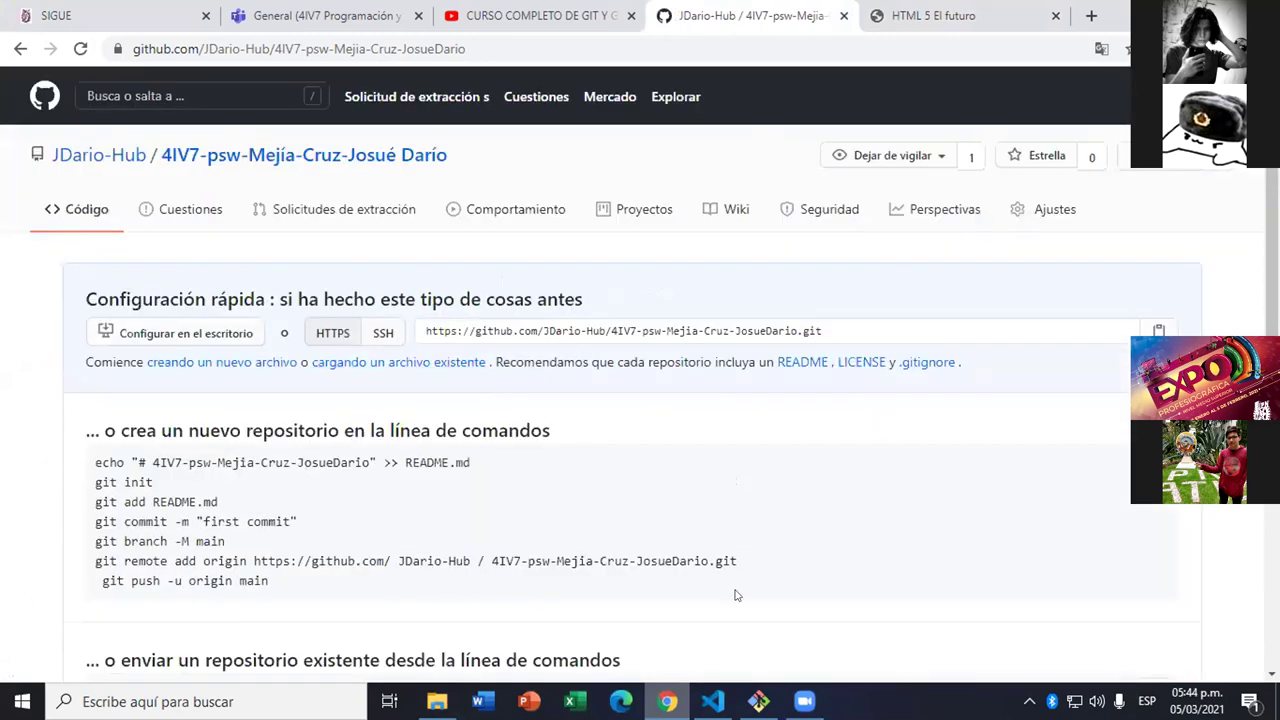
pyautogui.scroll(-4, 660, 556)
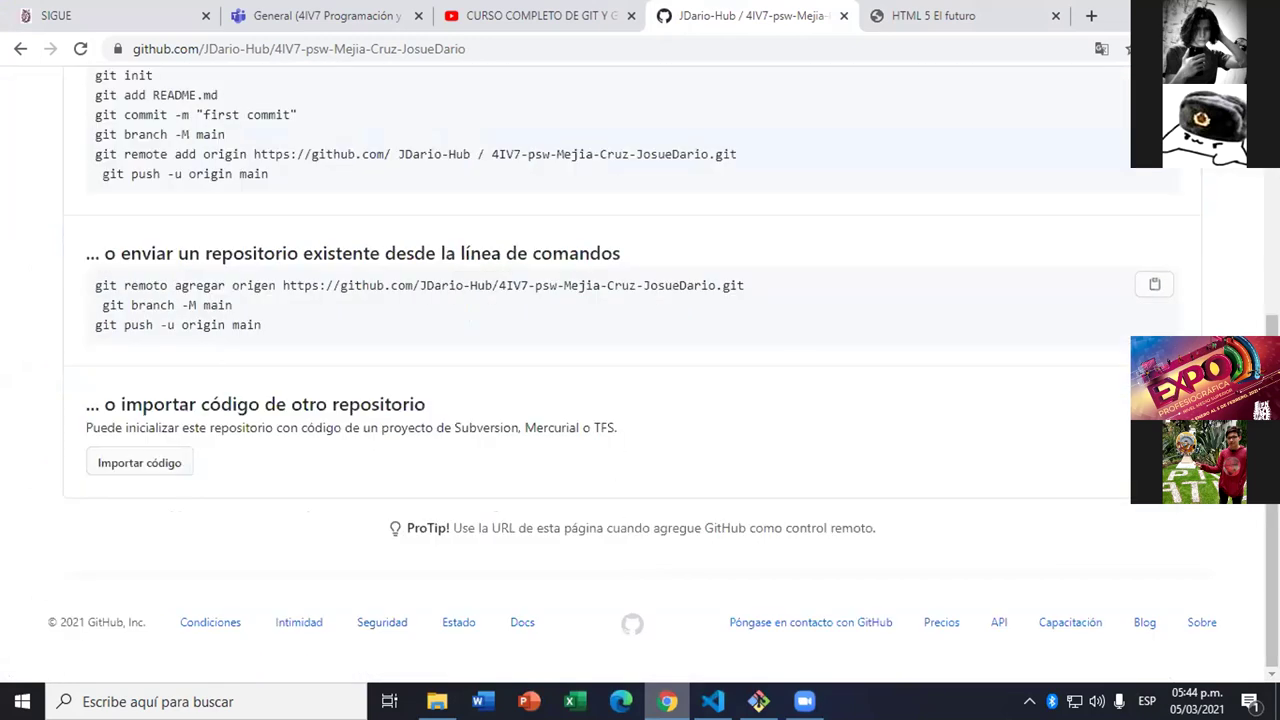
pyautogui.scroll(3, 757, 388)
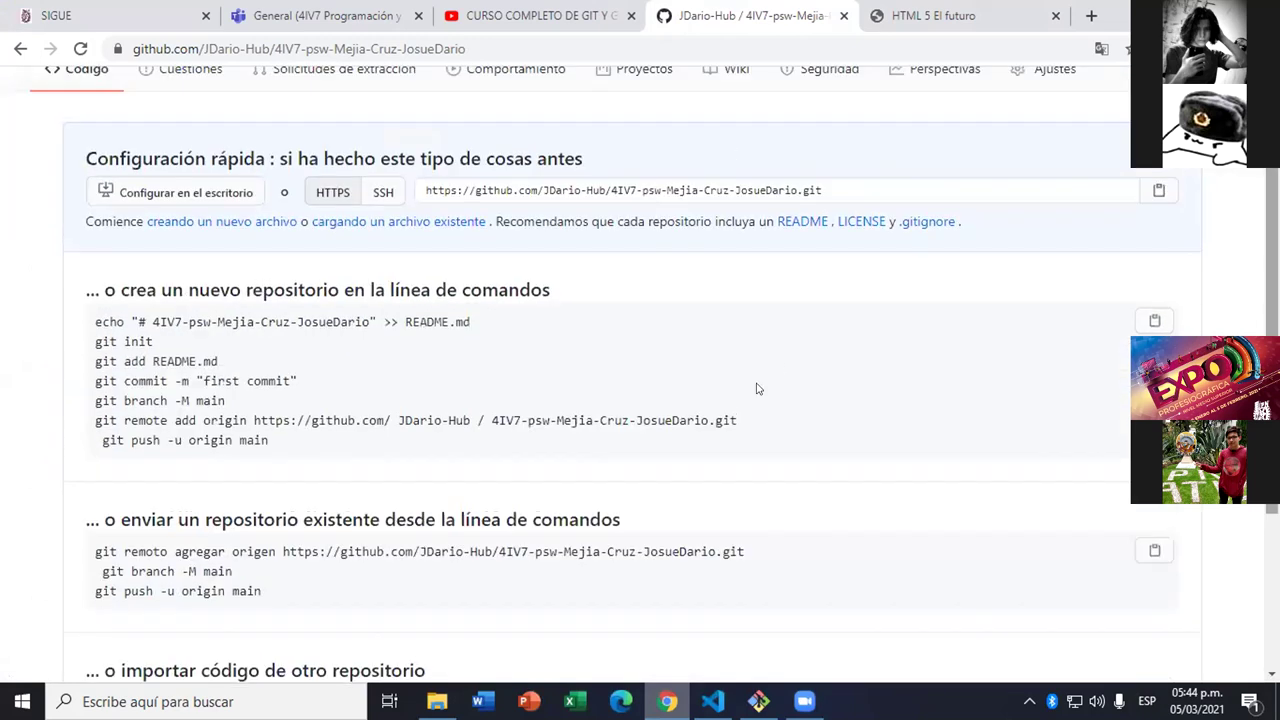
pyautogui.scroll(-3, 647, 375)
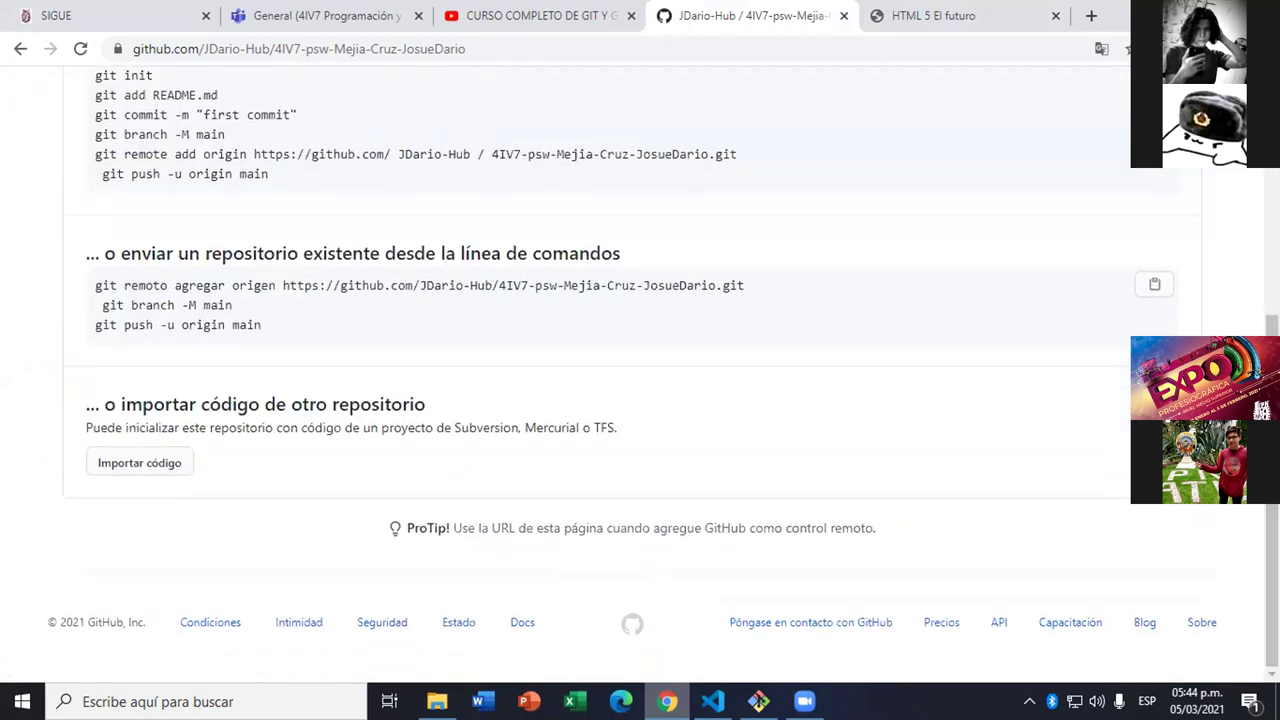
pyautogui.scroll(3, 814, 291)
# - Select and copy the 'git remote add origin' command line from Quick setup
pyautogui.scroll(-1, 812, 283)
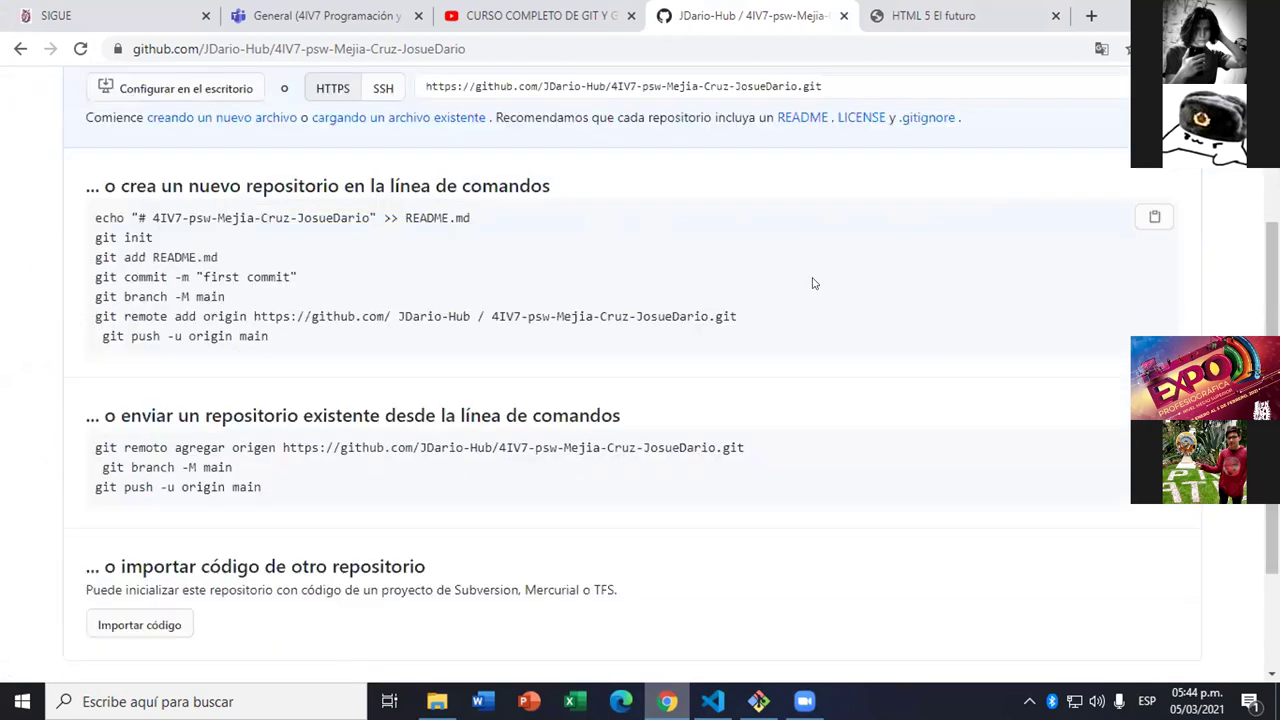
pyautogui.scroll(-2, 813, 284)
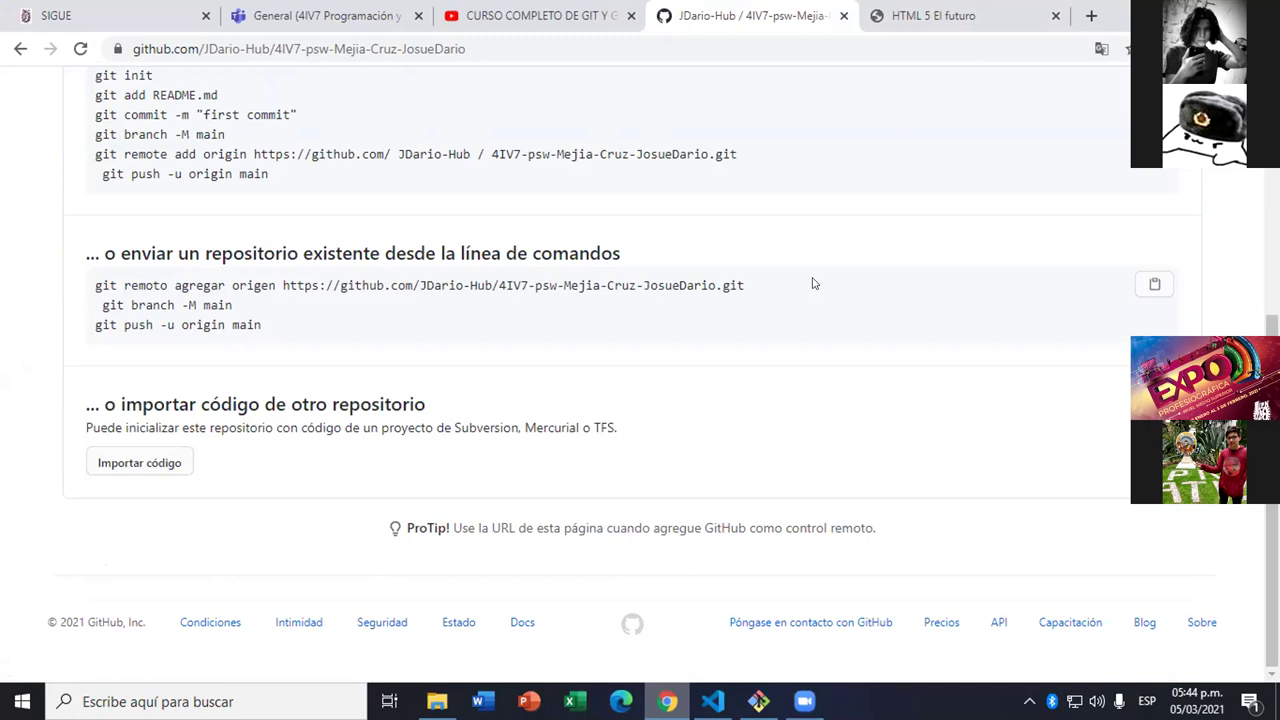
pyautogui.scroll(5, 563, 277)
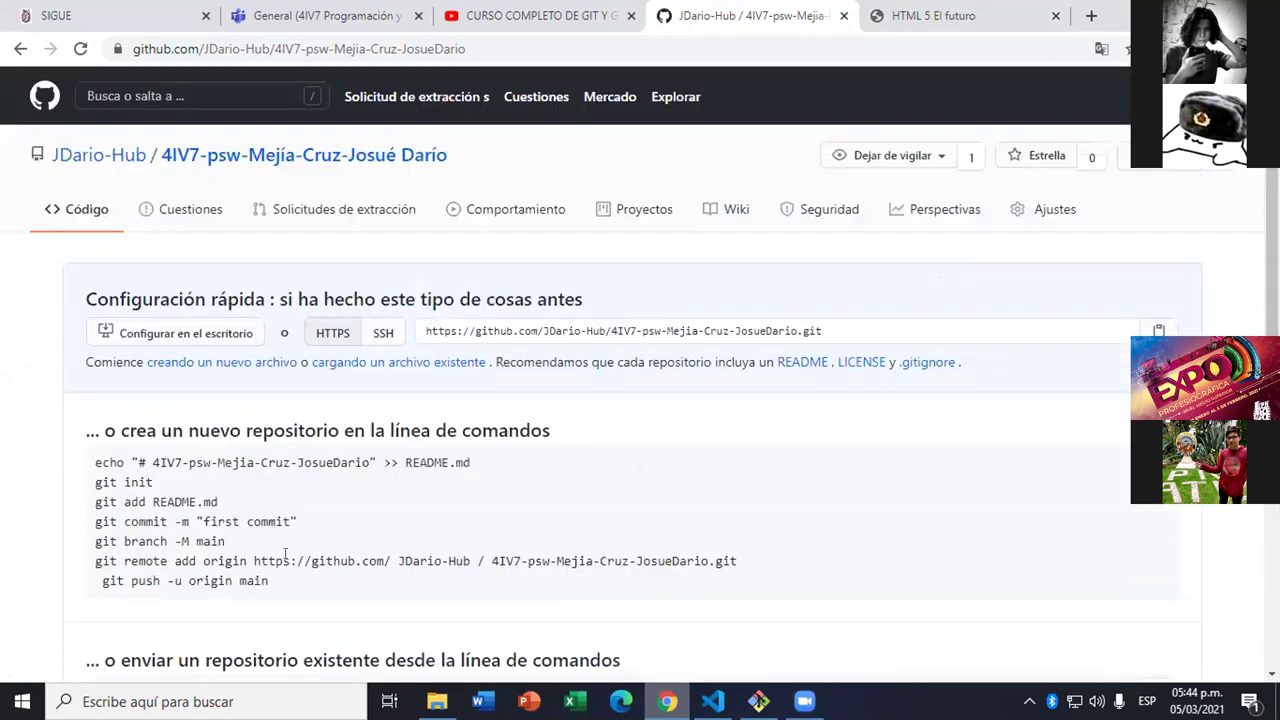
pyautogui.moveTo(734, 563); pyautogui.dragTo(92, 563)
pyautogui.press('super+c')
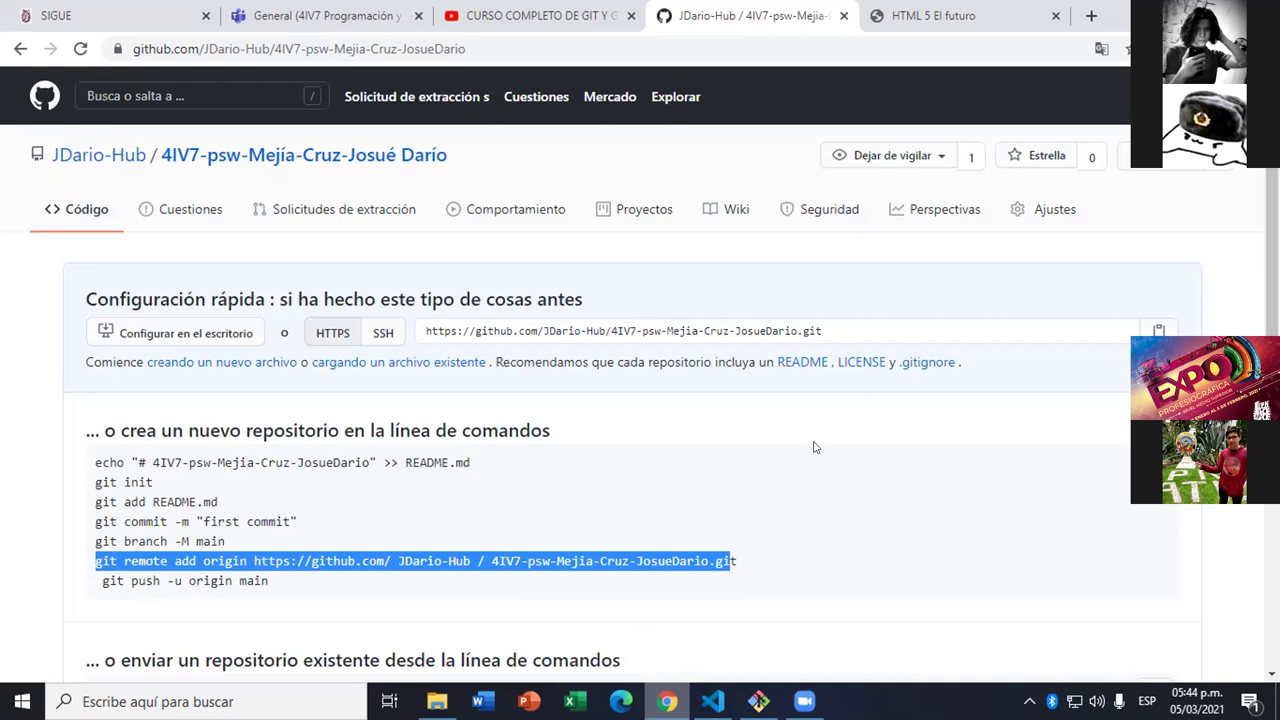
pyautogui.hotkey('alt', 'Tab')
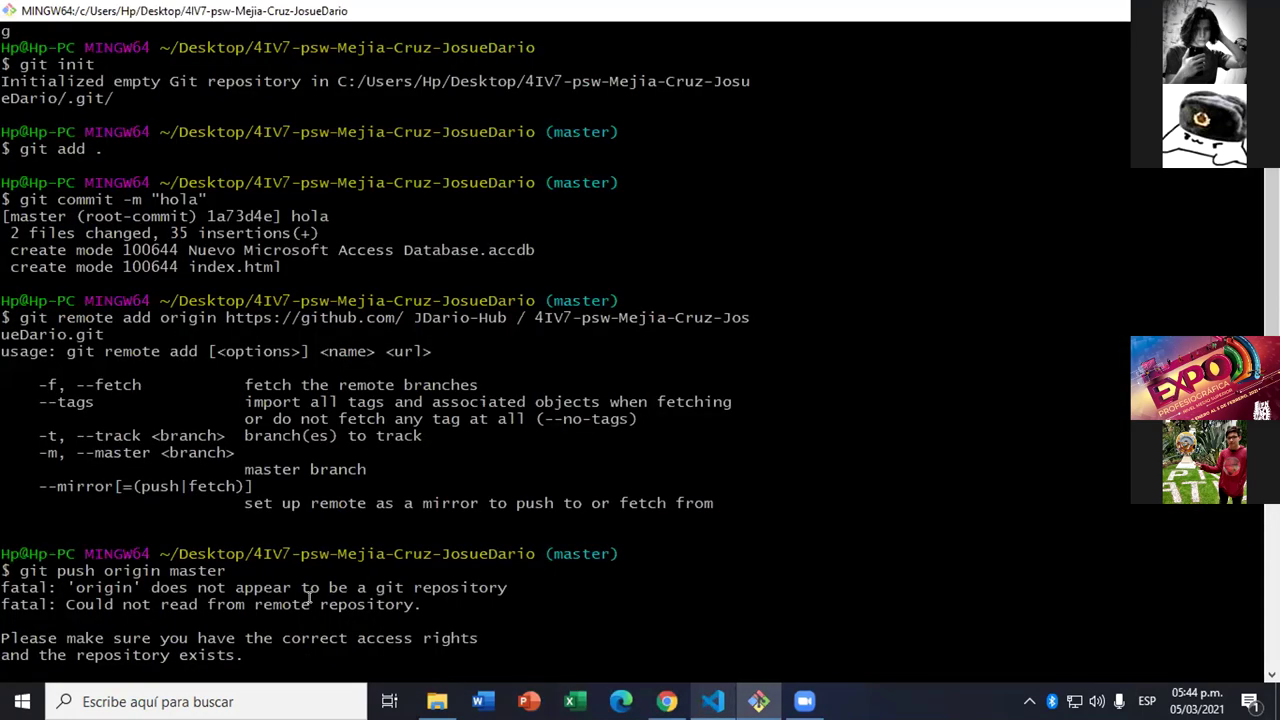
# - Paste the copied 'git remote add origin' command, add the missing 't', and run it
pyautogui.scroll(-9, 310, 597)
pyautogui.scroll(-5, 310, 597)
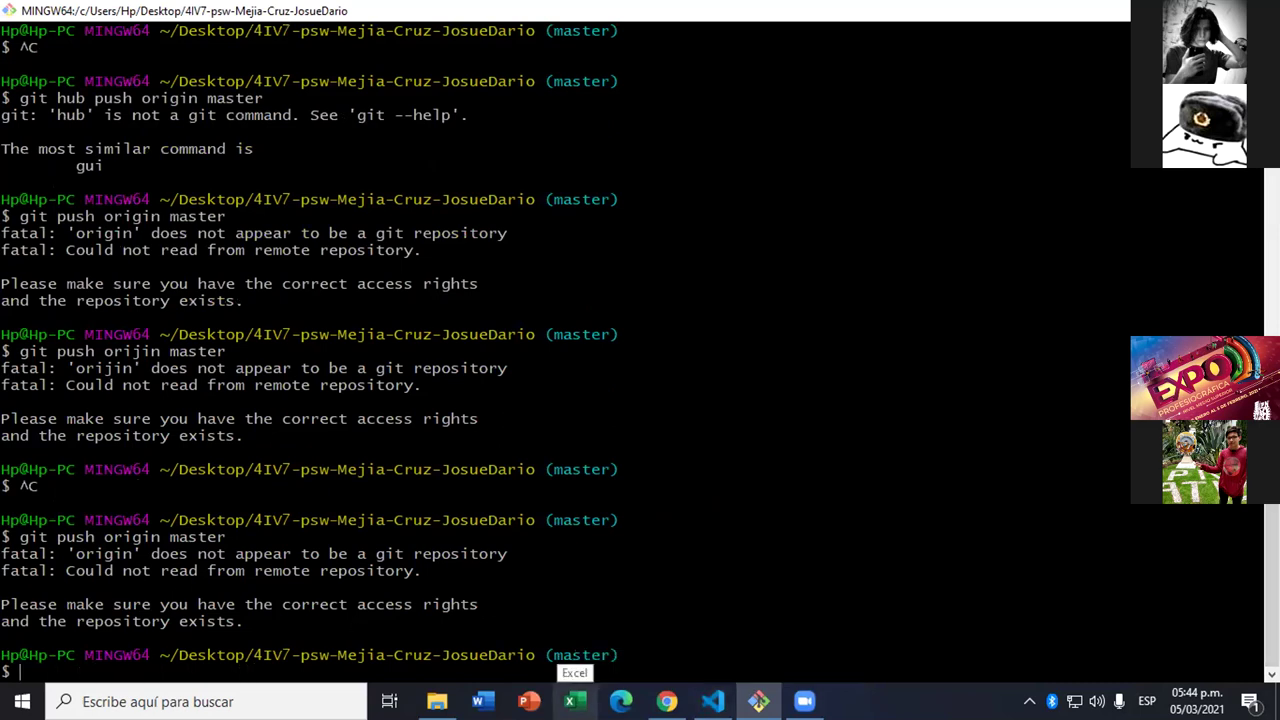
pyautogui.rightClick(192, 669)
pyautogui.click(266, 451)
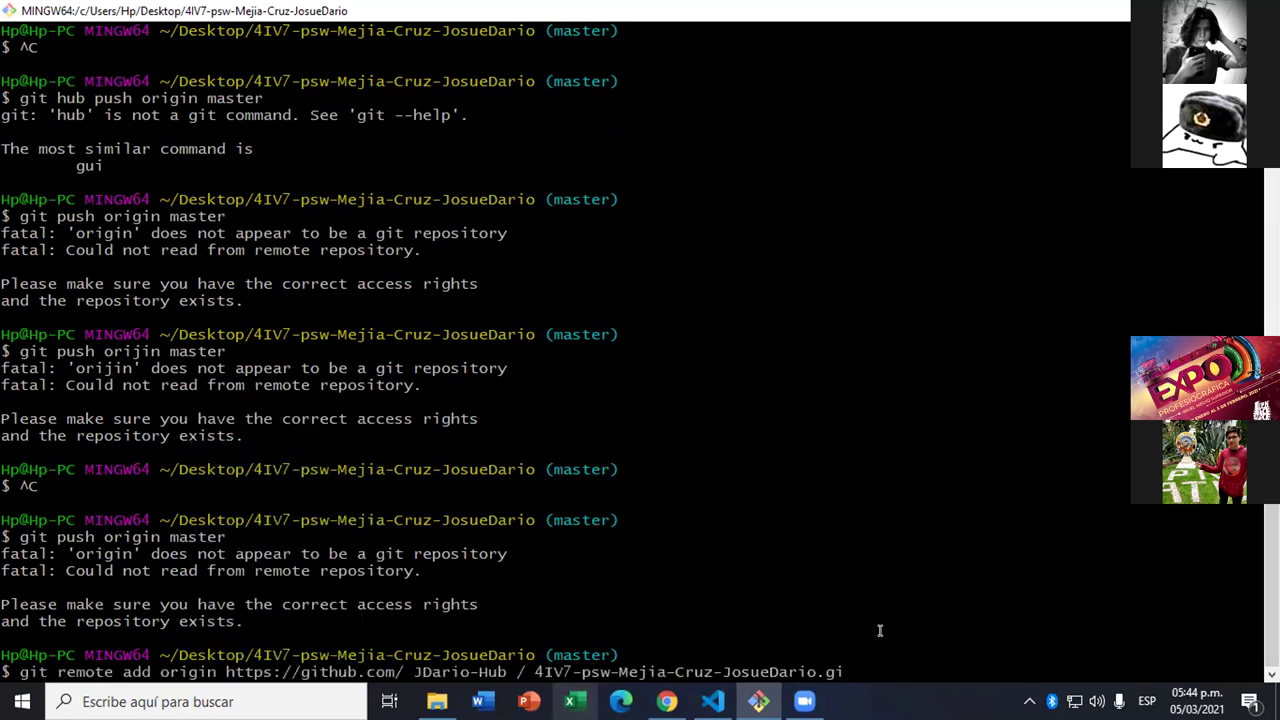
pyautogui.write('t')
pyautogui.press('Return')
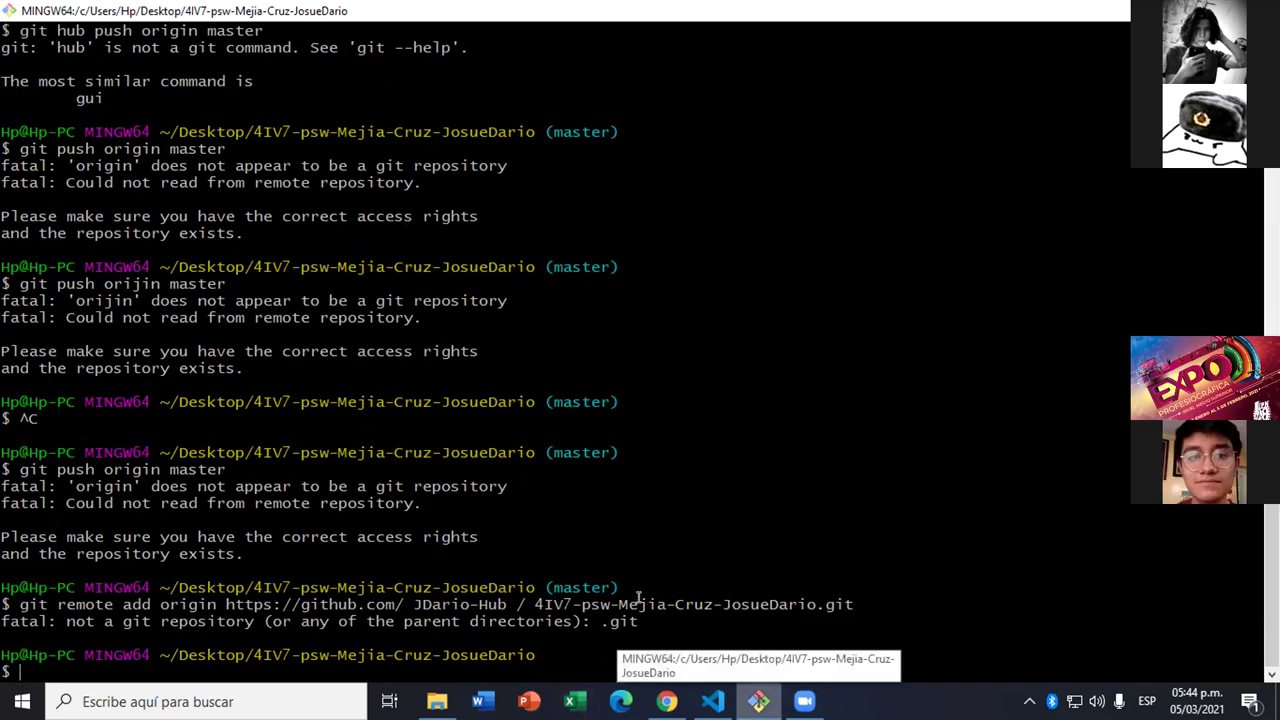
pyautogui.moveTo(666, 700)
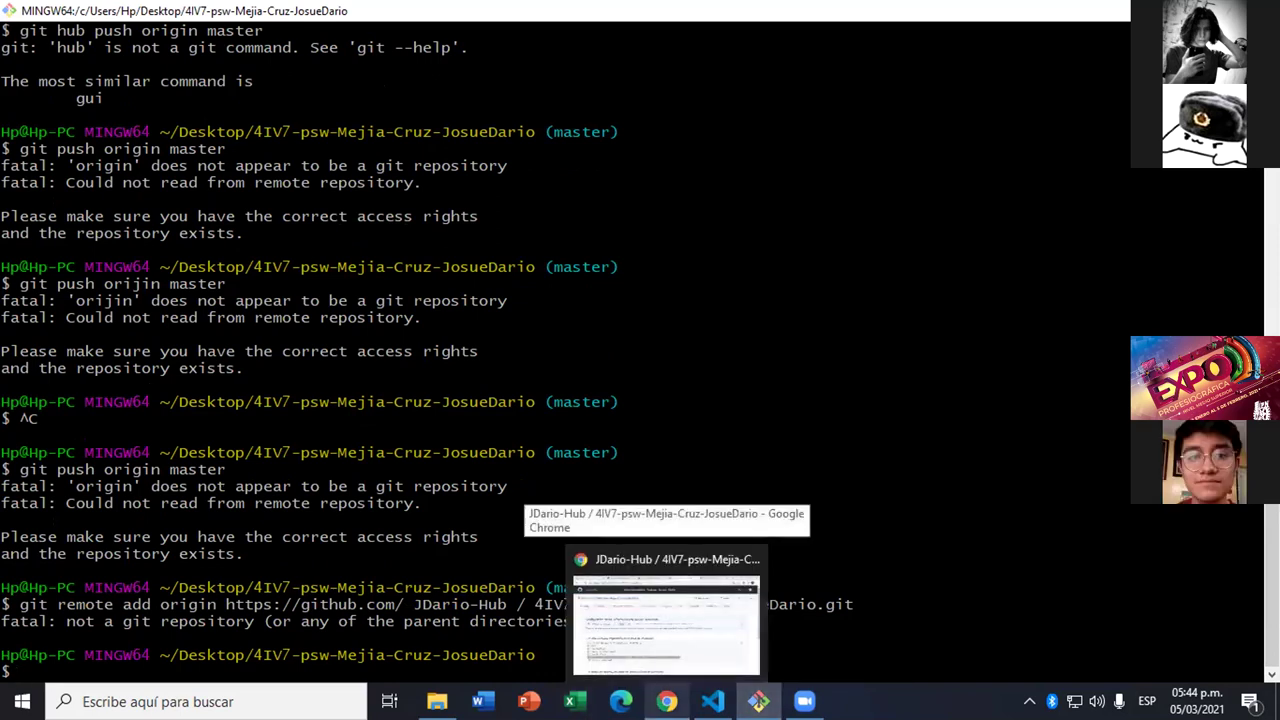
pyautogui.click(630, 621)
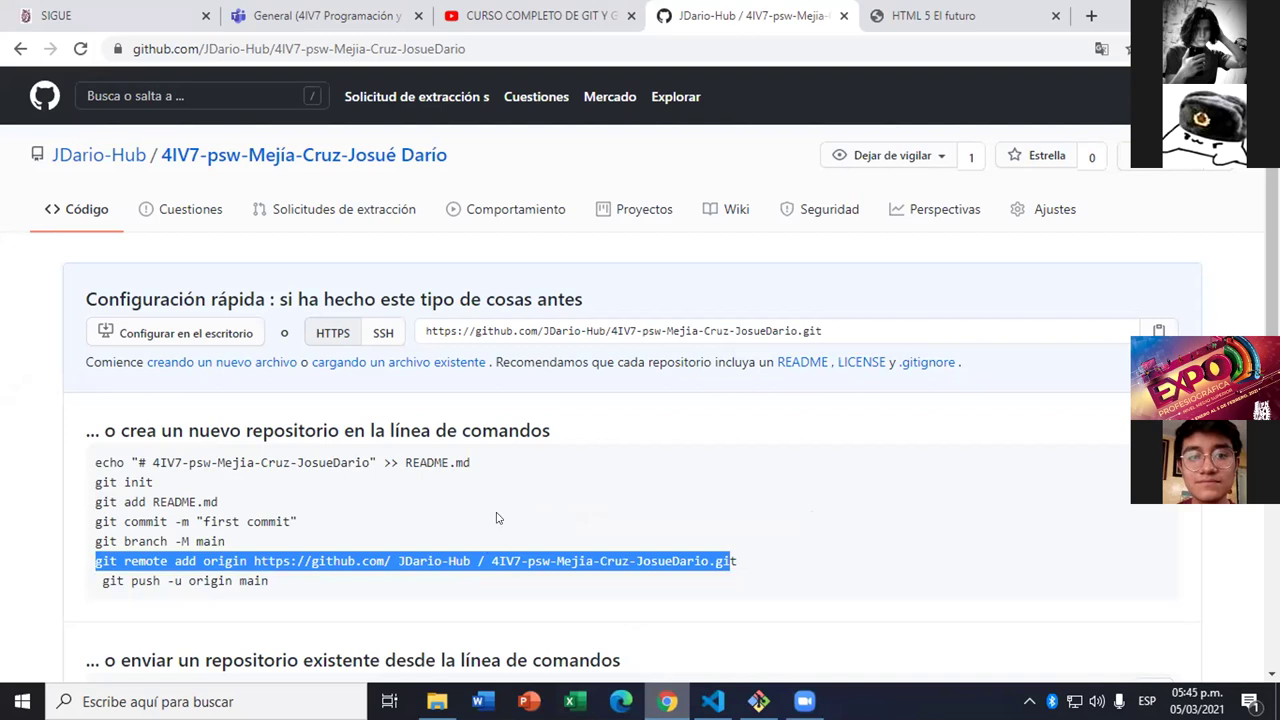
# - Copy the repository's HTTPS clone URL, then go to the GitHub home page
pyautogui.click(520, 477)
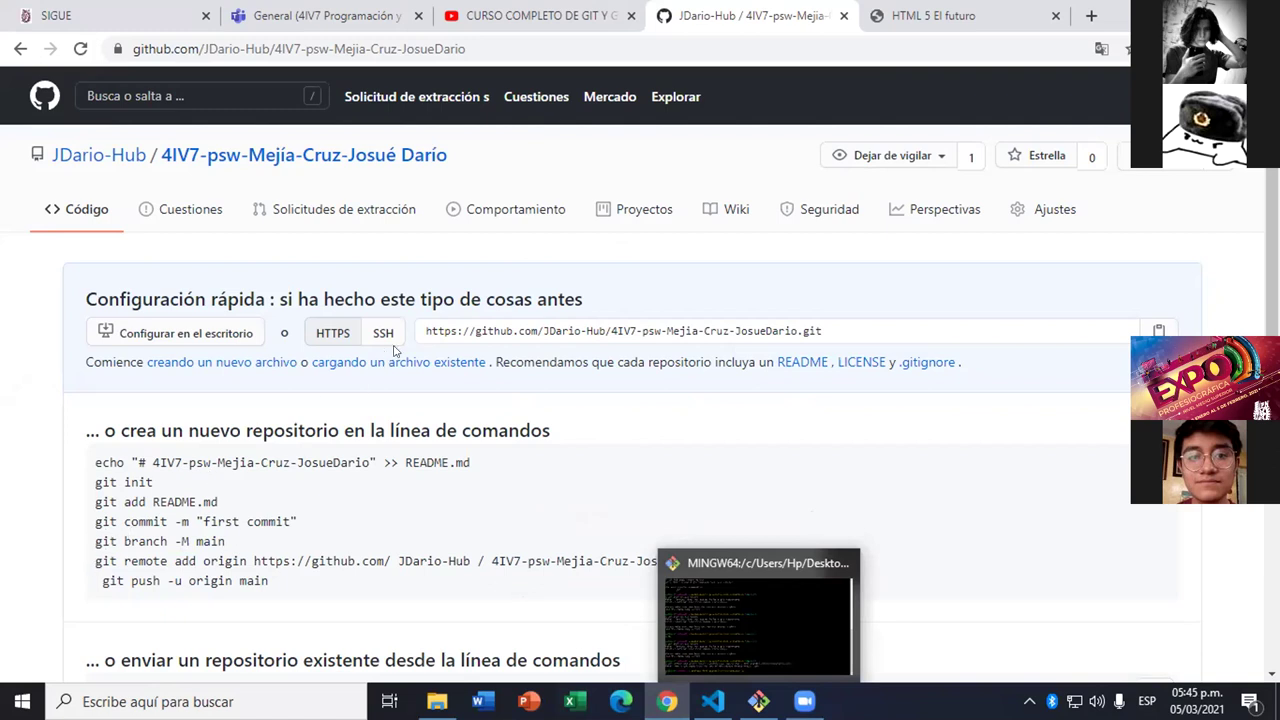
pyautogui.moveTo(420, 326); pyautogui.dragTo(802, 330)
pyautogui.press('super+c')
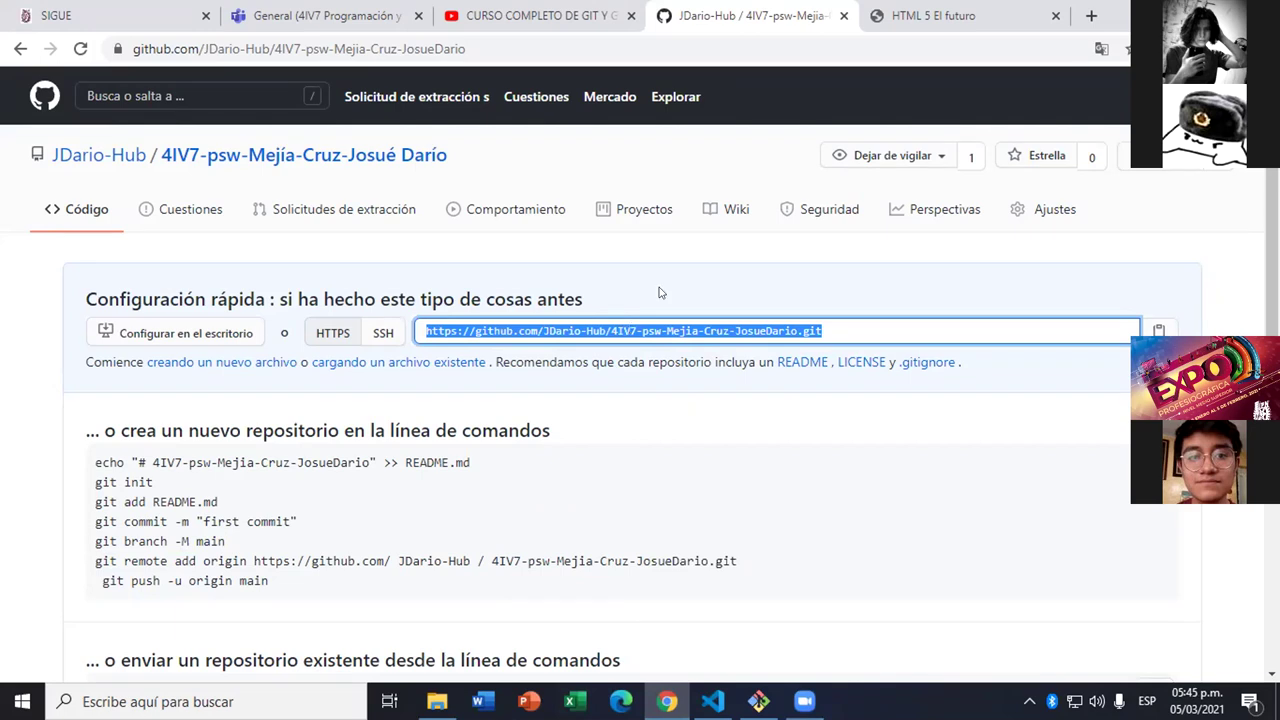
pyautogui.click(44, 96)
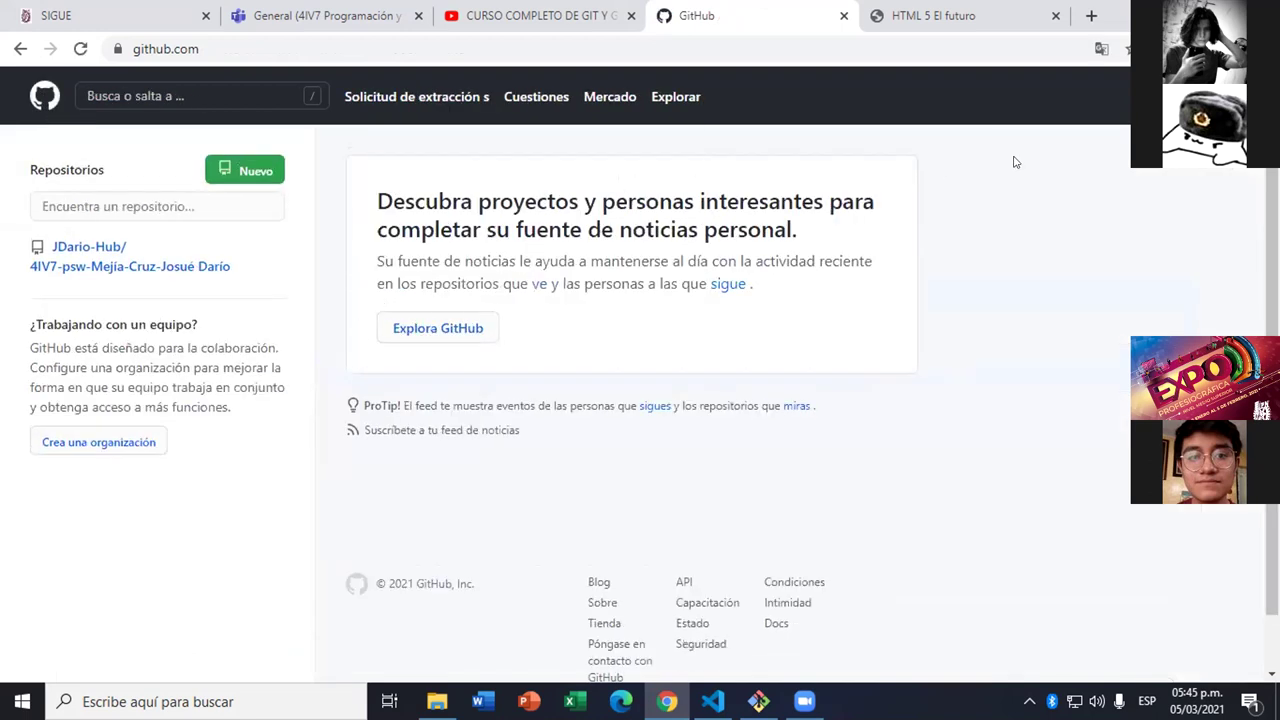
# - Paste the repository URL alone and run it, which fails with 'No such file or directory'
pyautogui.hotkey('alt', 'Tab')
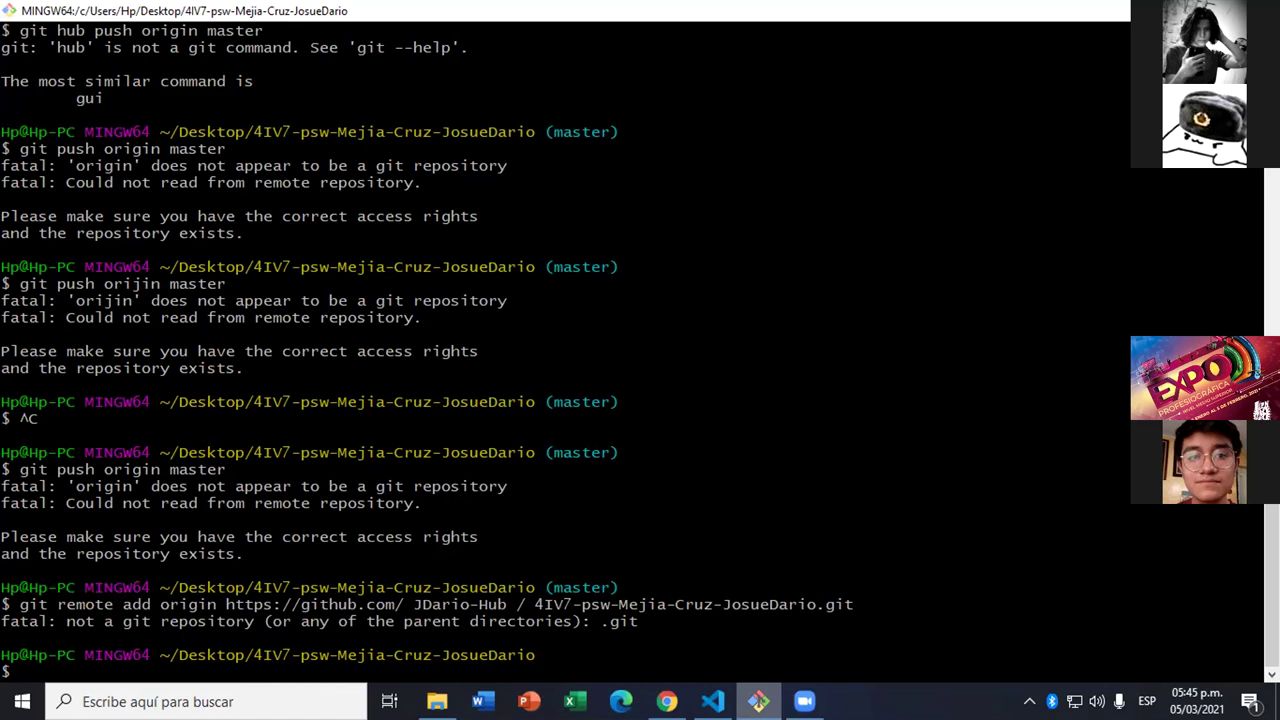
pyautogui.rightClick(236, 668)
pyautogui.click(263, 451)
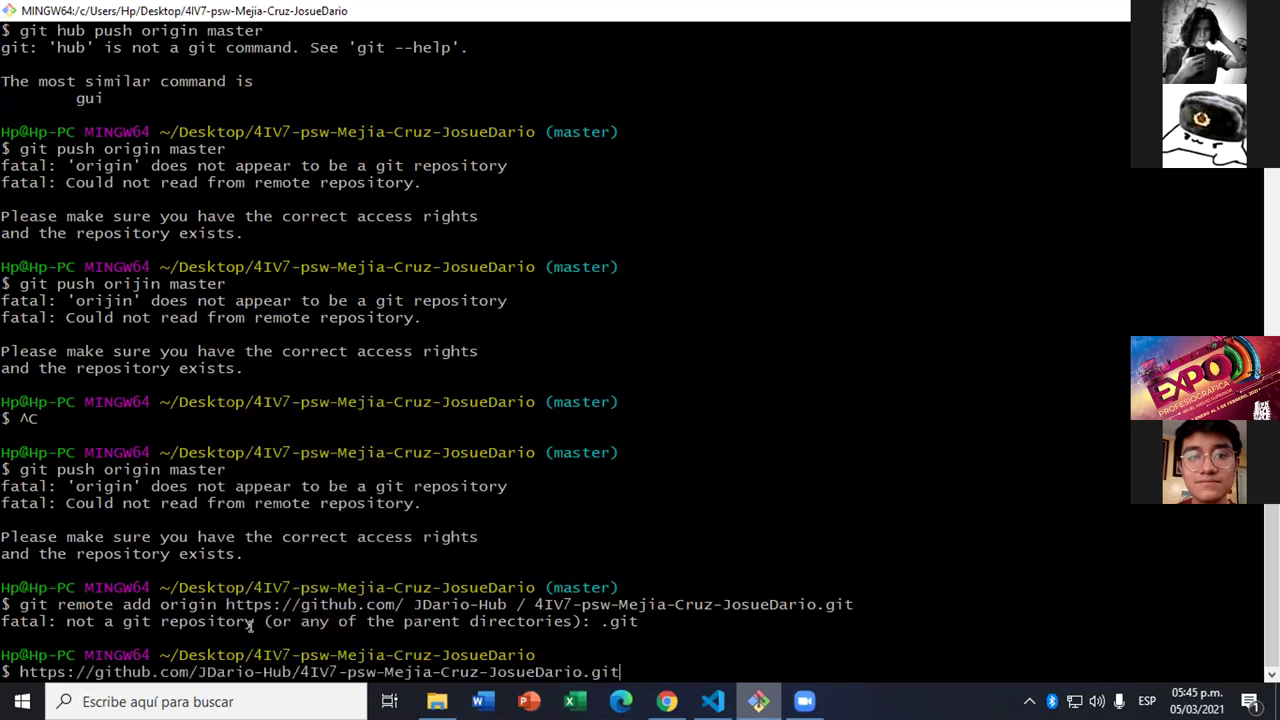
pyautogui.press('Return')
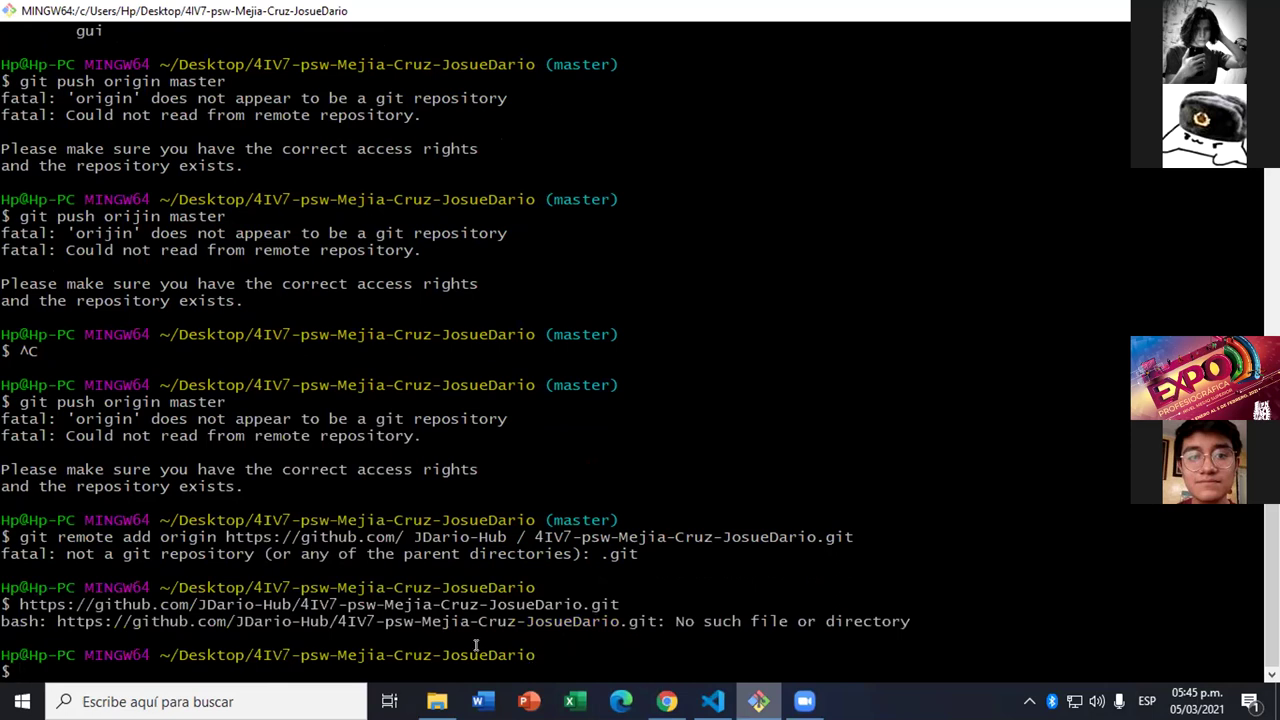
# - Paste the repository URL again at the new prompt, ready for editing
pyautogui.rightClick(288, 668)
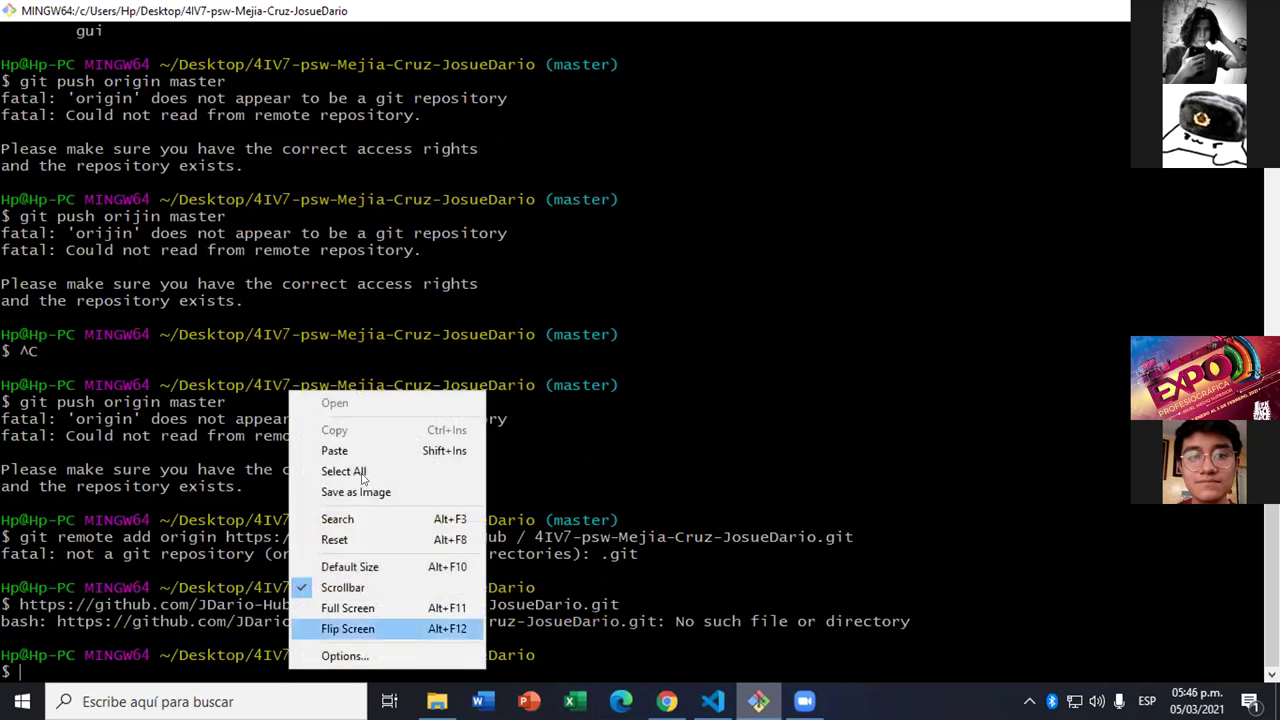
pyautogui.click(357, 450)
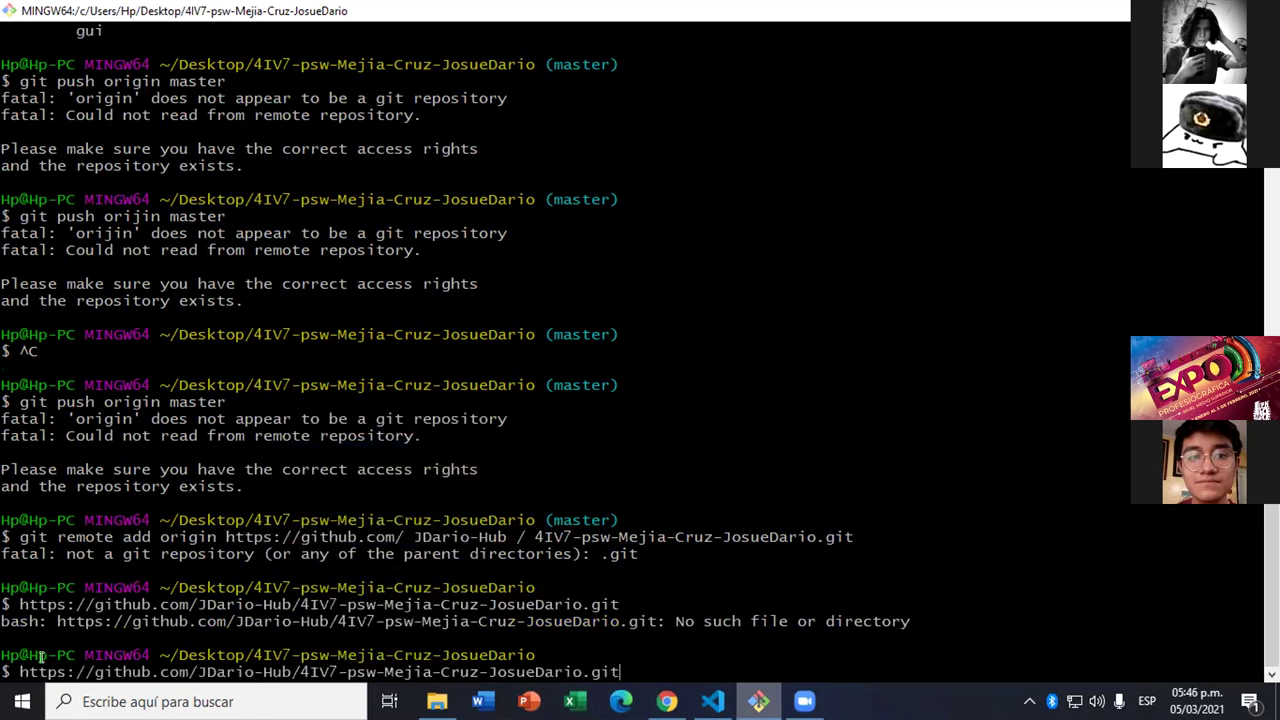
pyautogui.doubleClick(145, 671)
pyautogui.click(145, 671)
pyautogui.scroll(3, 247, 660)
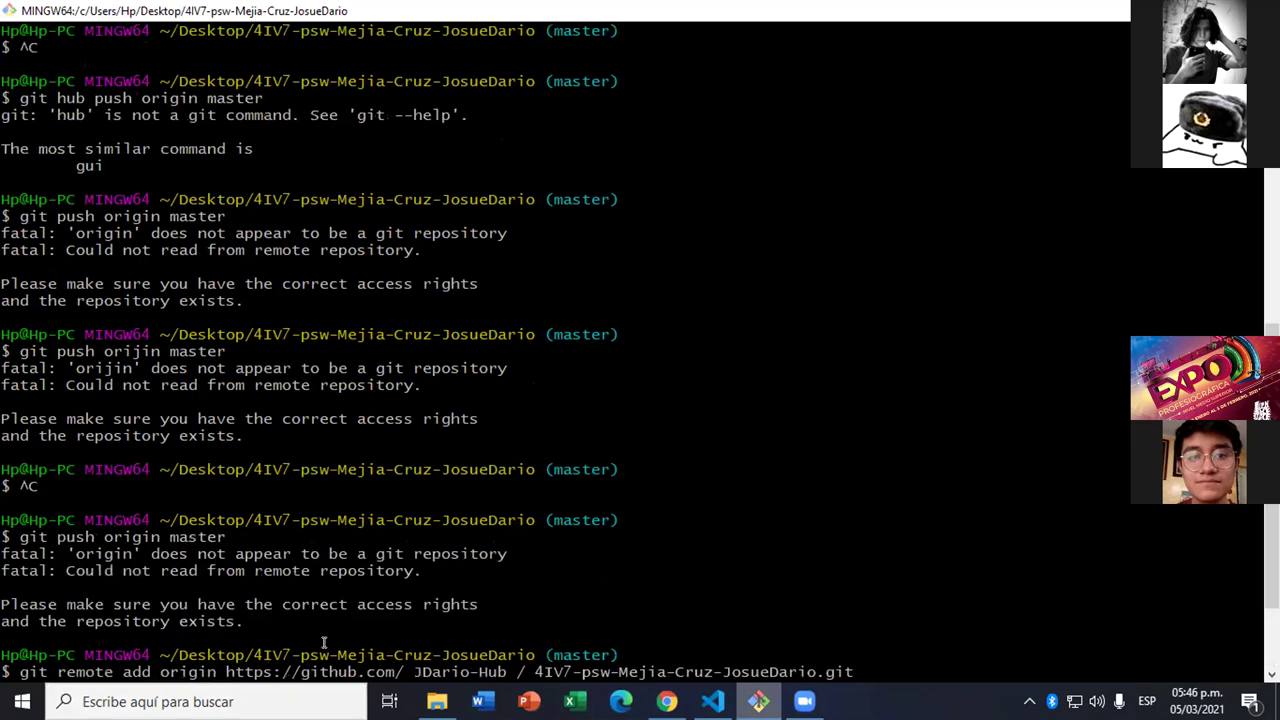
pyautogui.click(664, 701)
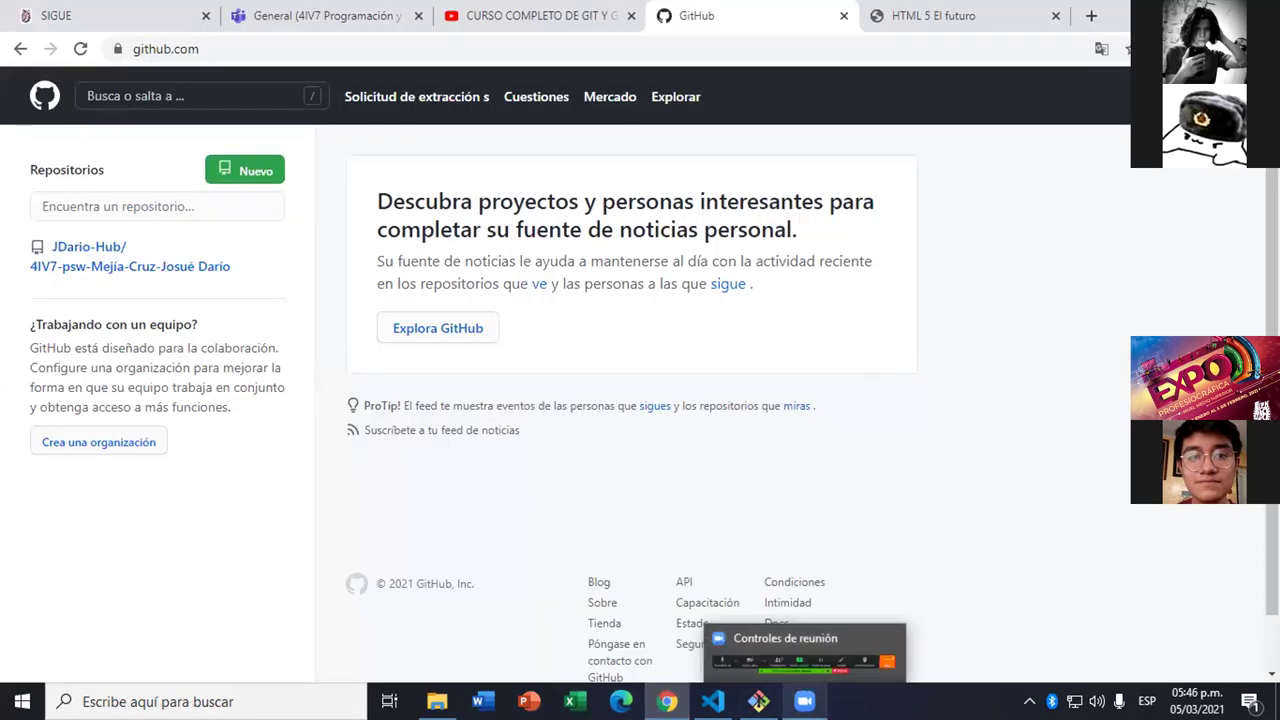
pyautogui.click(759, 701)
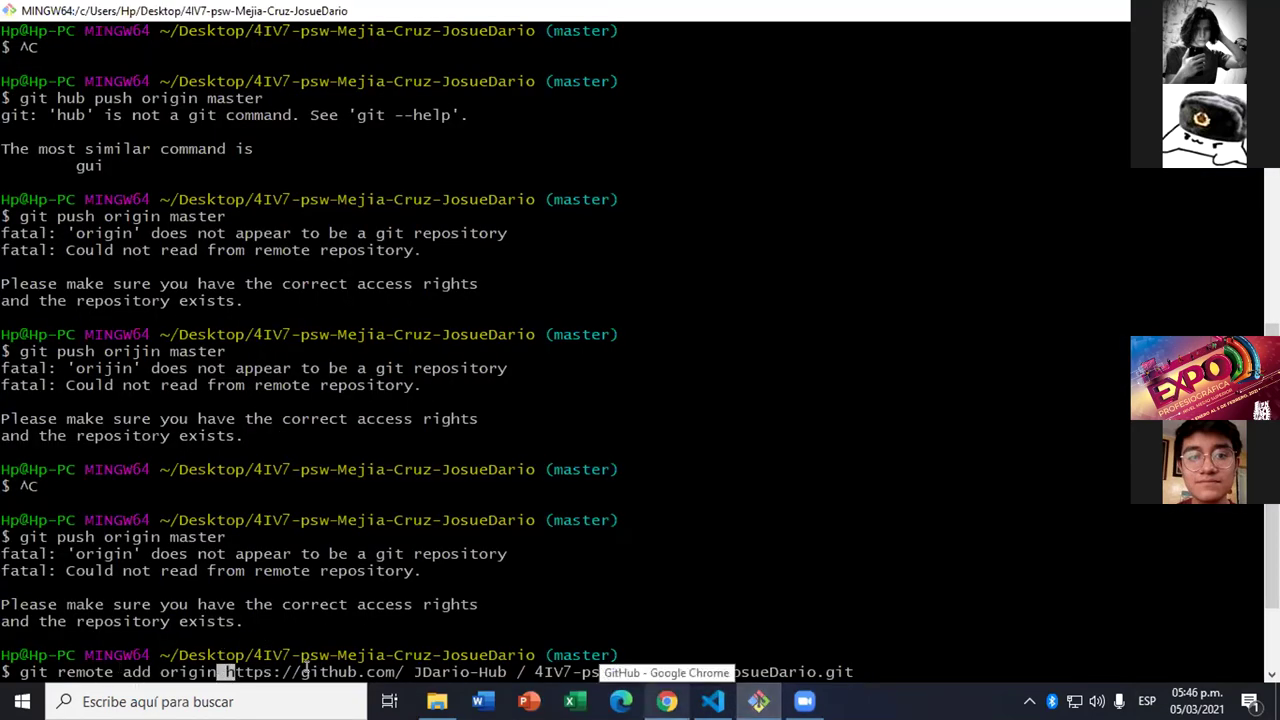
pyautogui.press('Return')
pyautogui.press('shift+Insert')
pyautogui.press('Return')
pyautogui.press('shift+Insert')
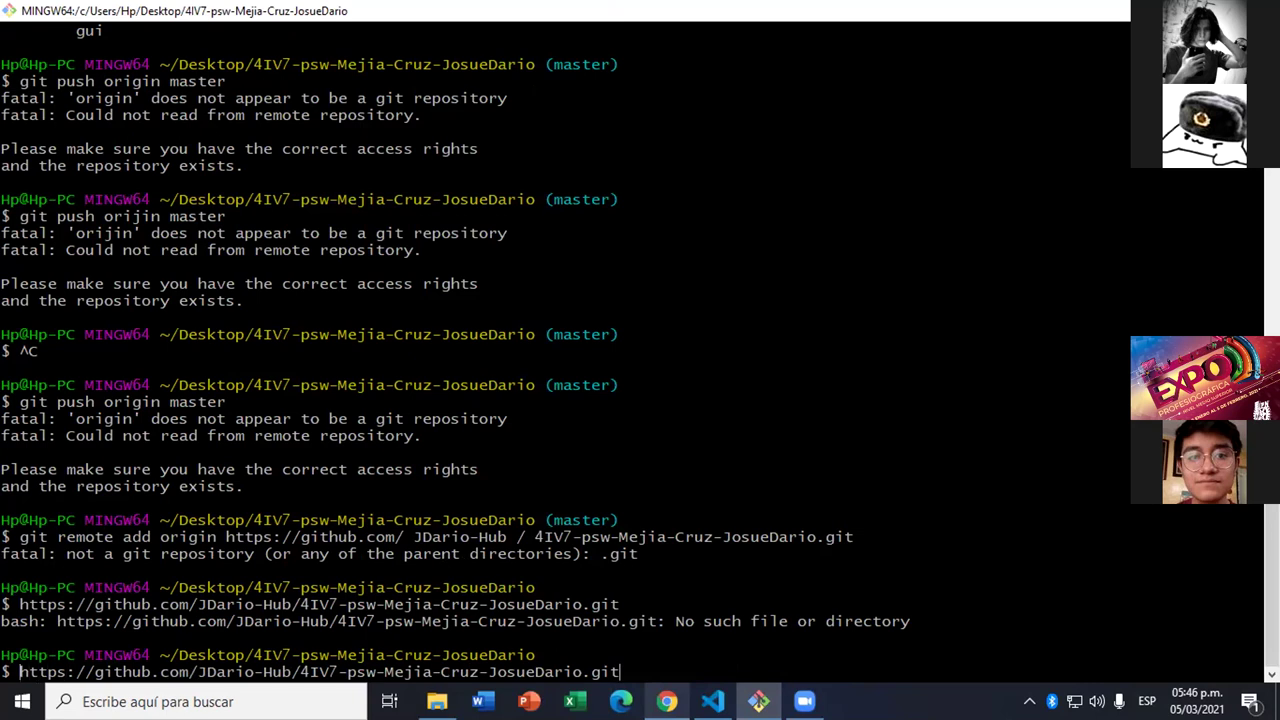
# - Prefix the URL with 'git remote add' and run it, failing with 'not a git repository'
pyautogui.press('Home')
pyautogui.write('git')
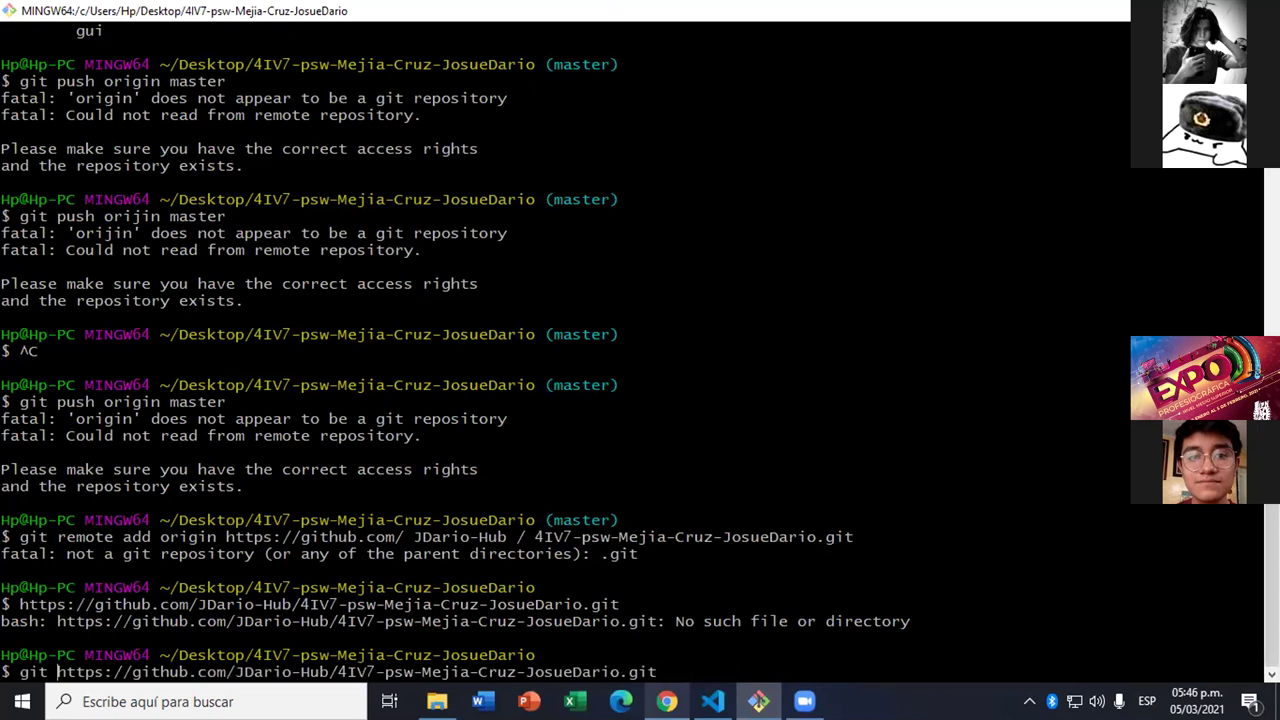
pyautogui.write(' remod')
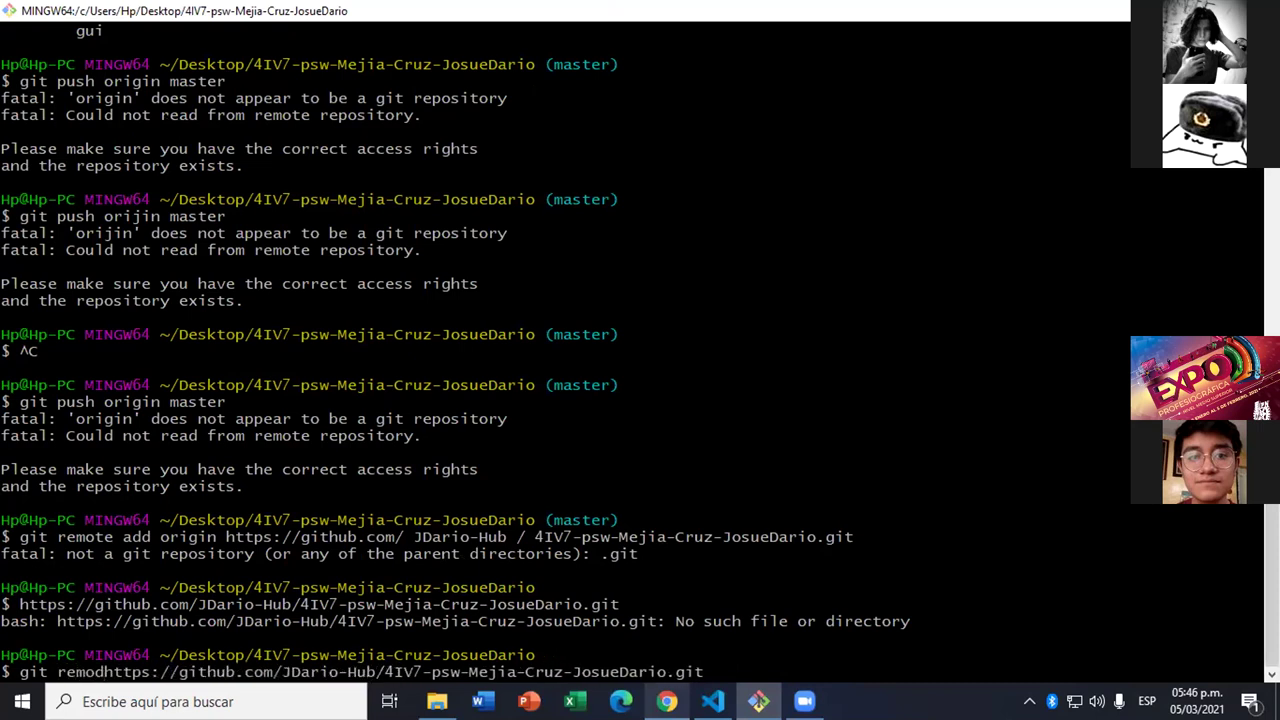
pyautogui.write('add')
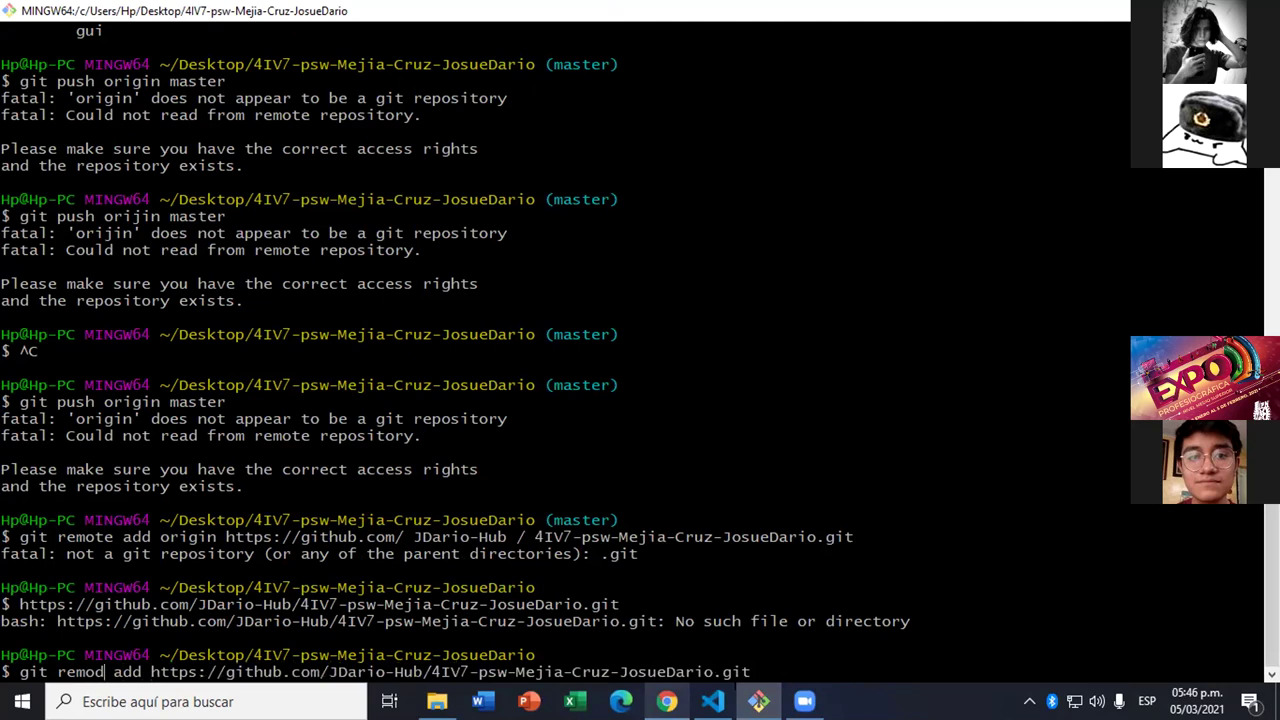
pyautogui.press('Left')
pyautogui.press('Left')
pyautogui.press('Left')
pyautogui.press('Left')
pyautogui.press('Left')
pyautogui.press('BackSpace')
pyautogui.write('te')
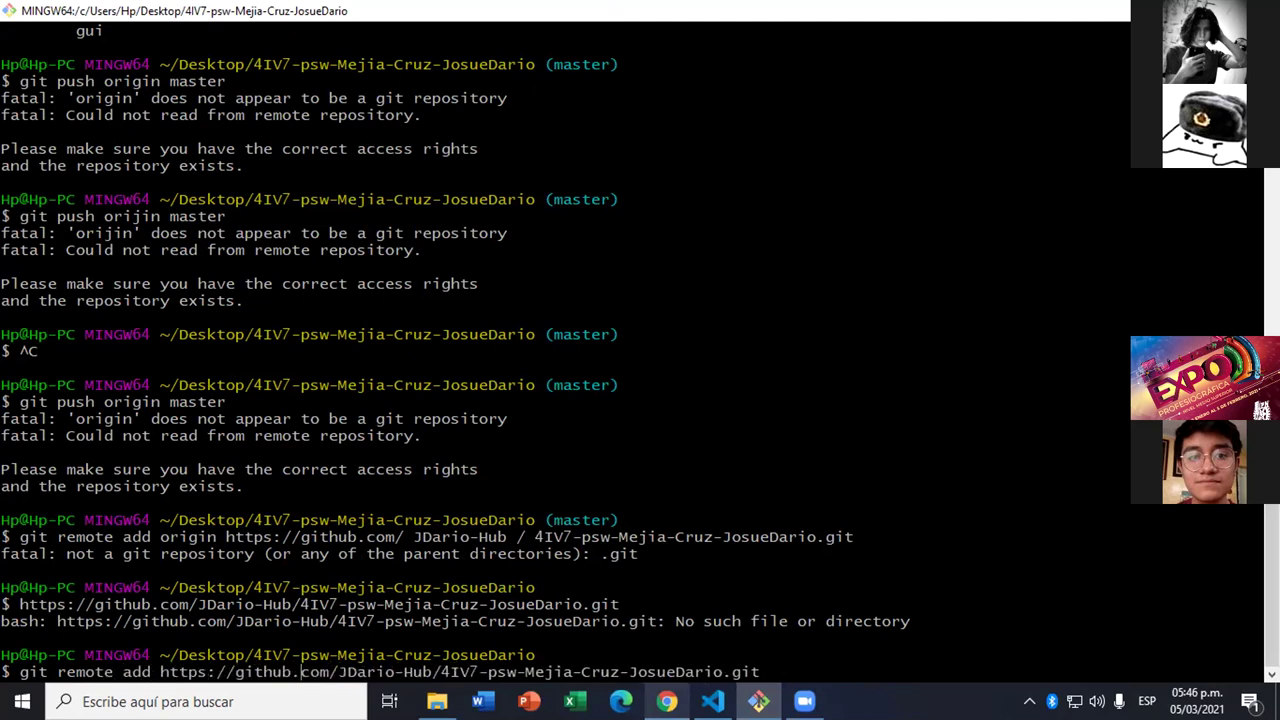
pyautogui.press('Right')
pyautogui.press('Right')
pyautogui.press('Right')
pyautogui.press('Right')
pyautogui.press('Right')
pyautogui.press('Return')
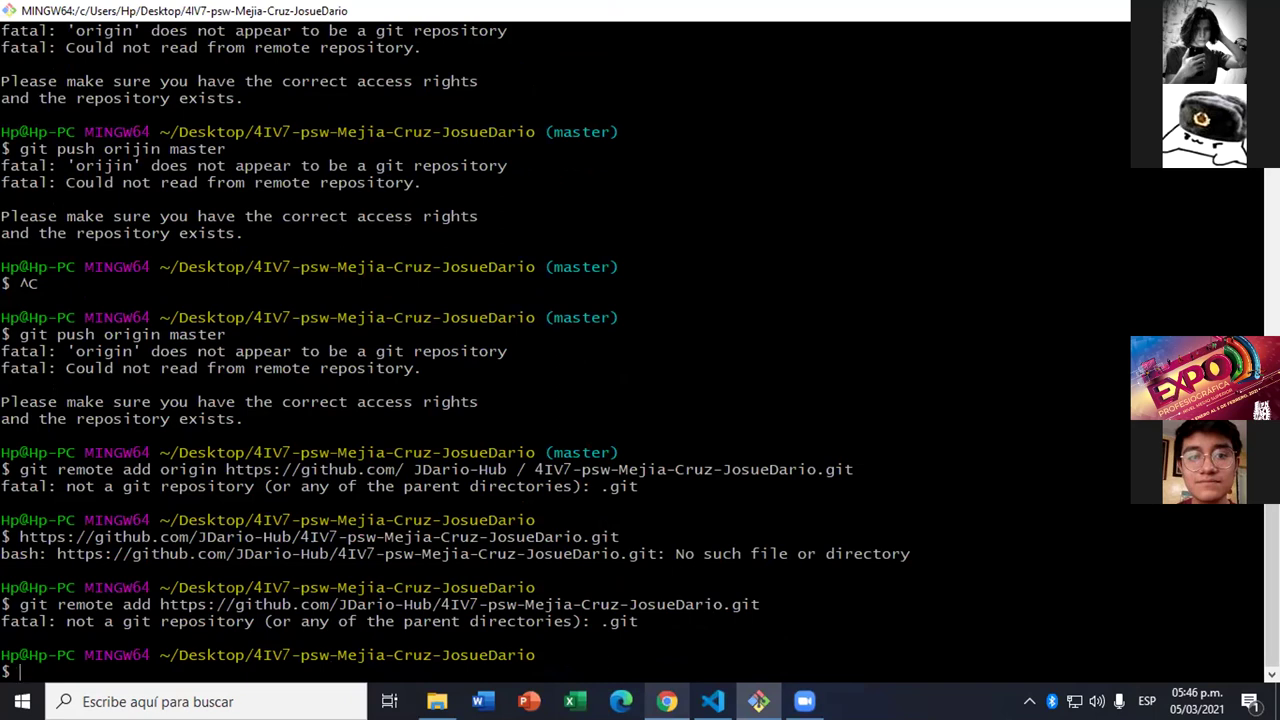
pyautogui.hotkey('alt', 'Tab')
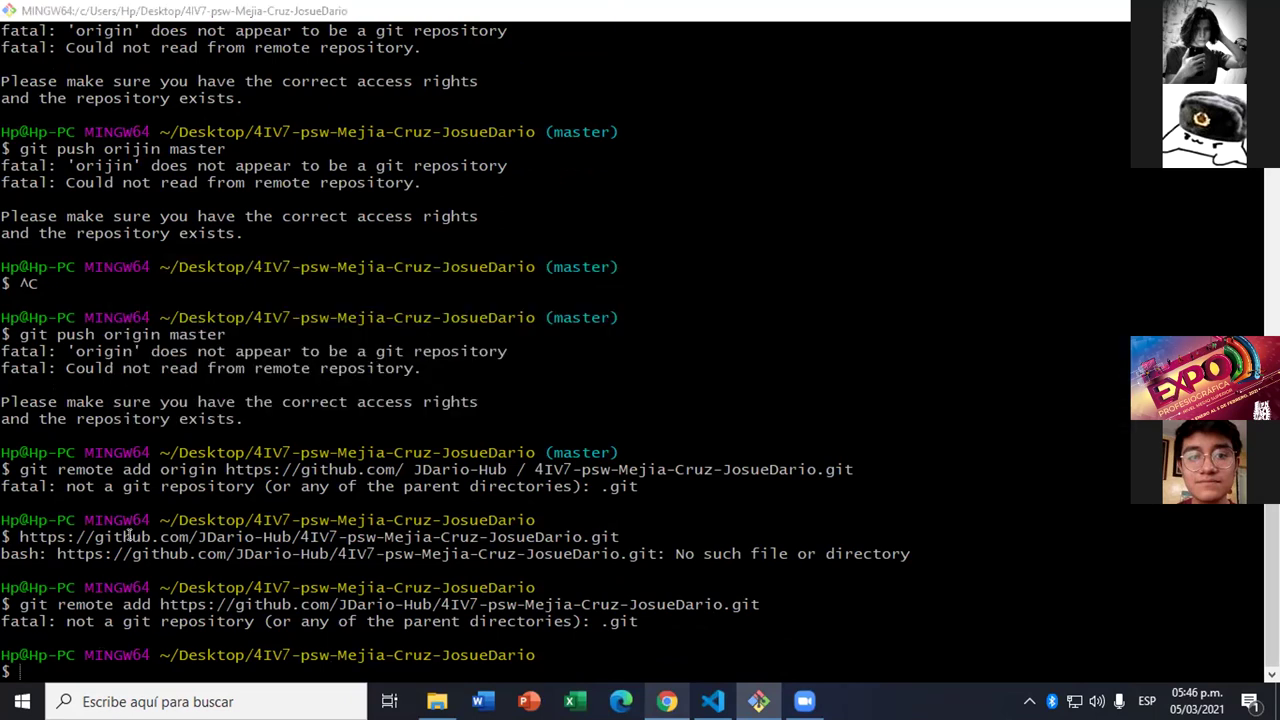
pyautogui.hotkey('alt', 'Tab')
pyautogui.hotkey('alt', 'Tab')
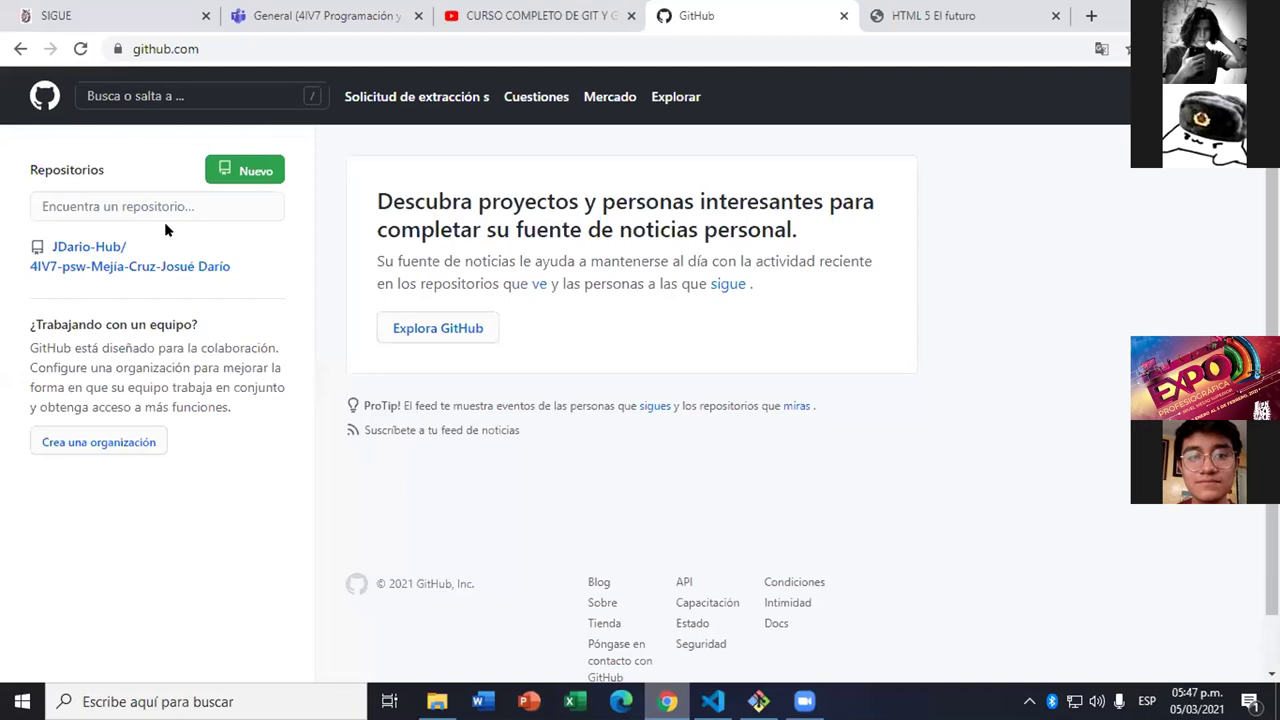
# - Open the 4IV7-psw repository's settings page
pyautogui.rightClick(146, 266)
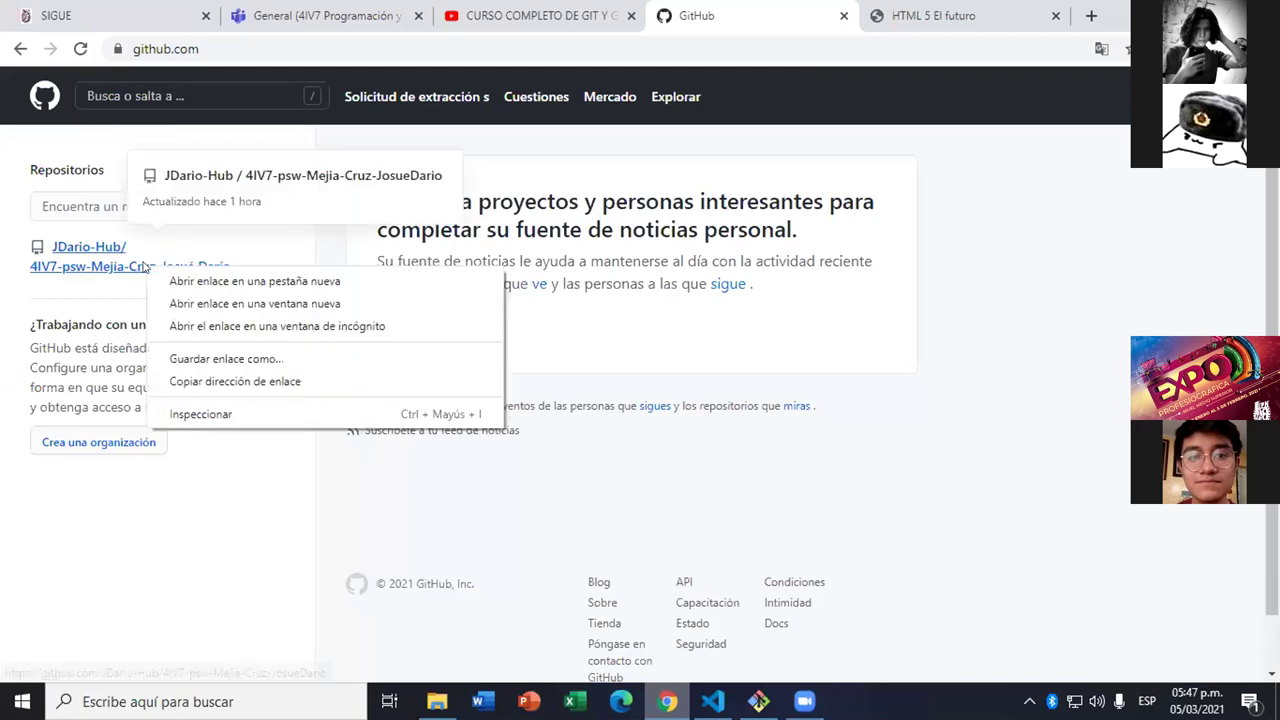
pyautogui.click(50, 247)
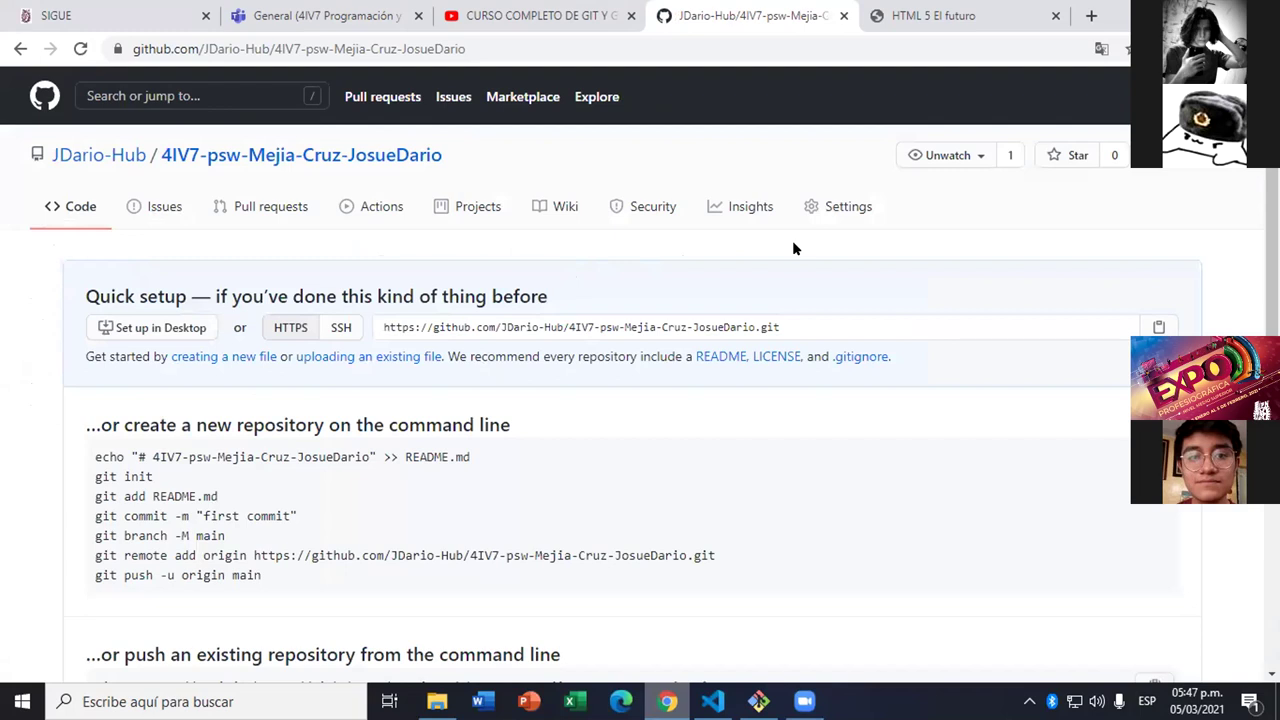
pyautogui.click(1050, 197)
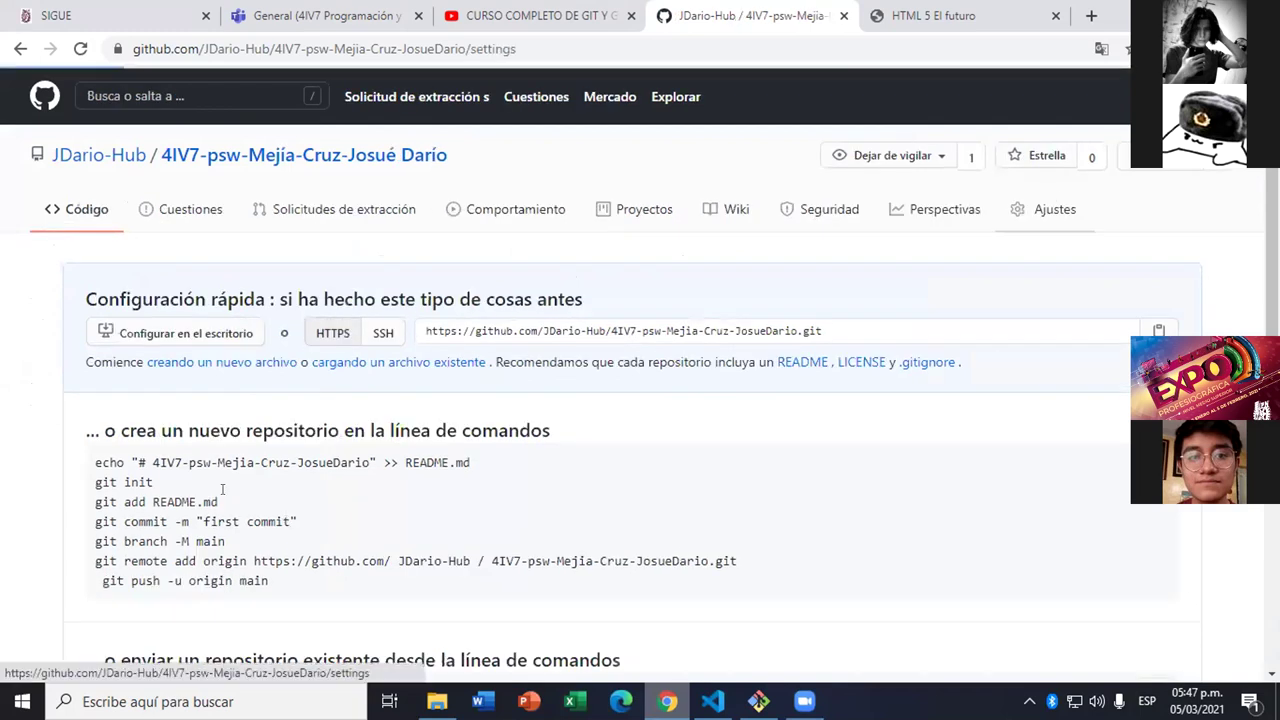
pyautogui.scroll(-5, 252, 413)
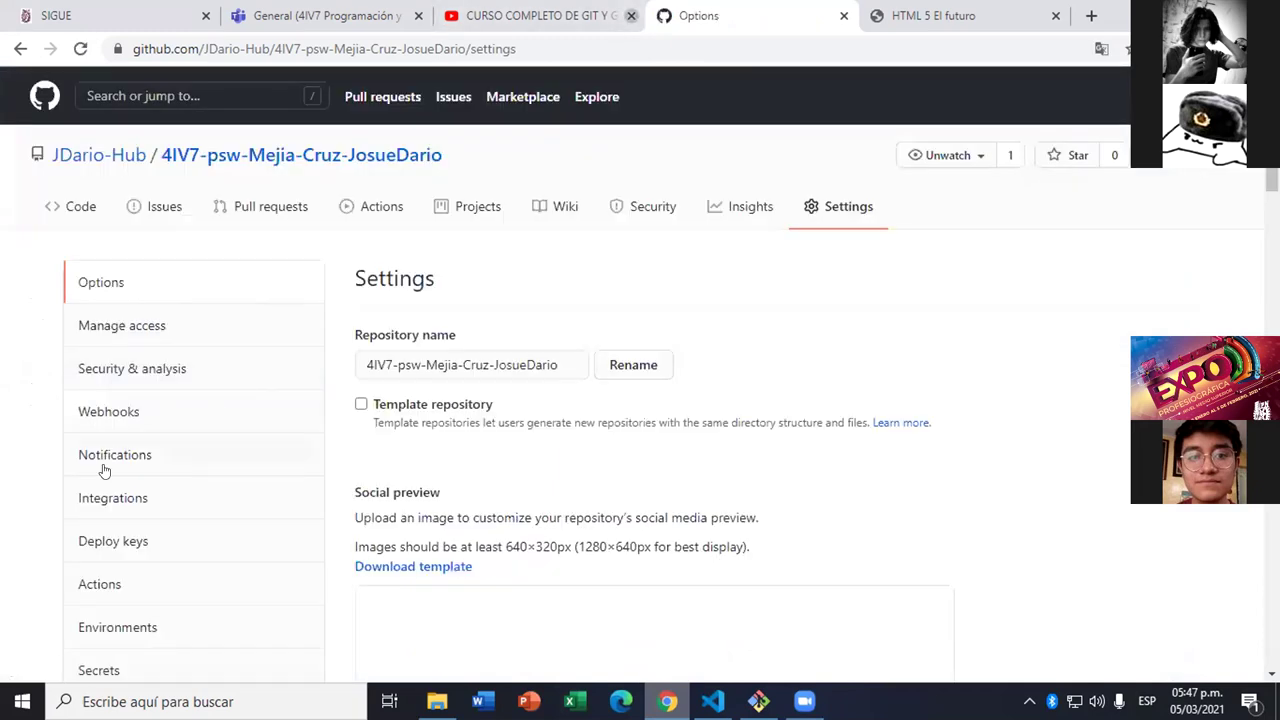
pyautogui.scroll(-5, 110, 468)
pyautogui.scroll(3, 234, 463)
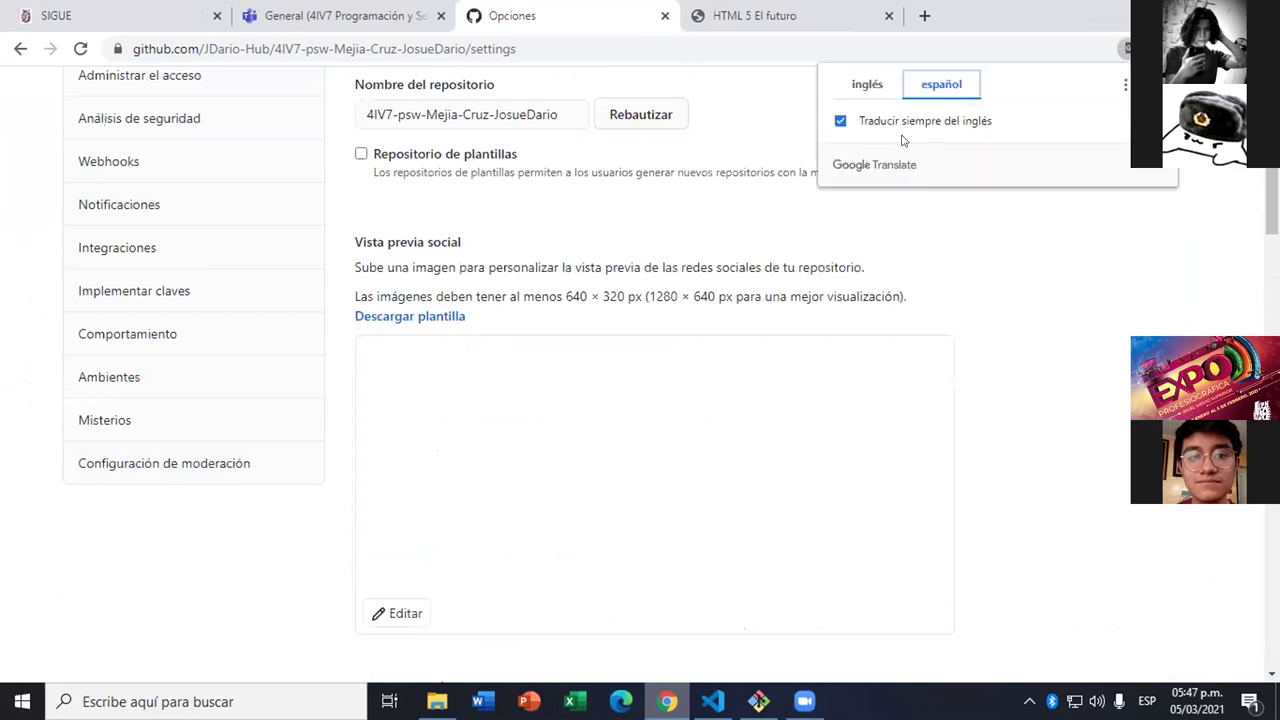
# - Turn off always translating from English and start deleting the repository in the danger zone
pyautogui.click(902, 130)
pyautogui.click(1127, 48)
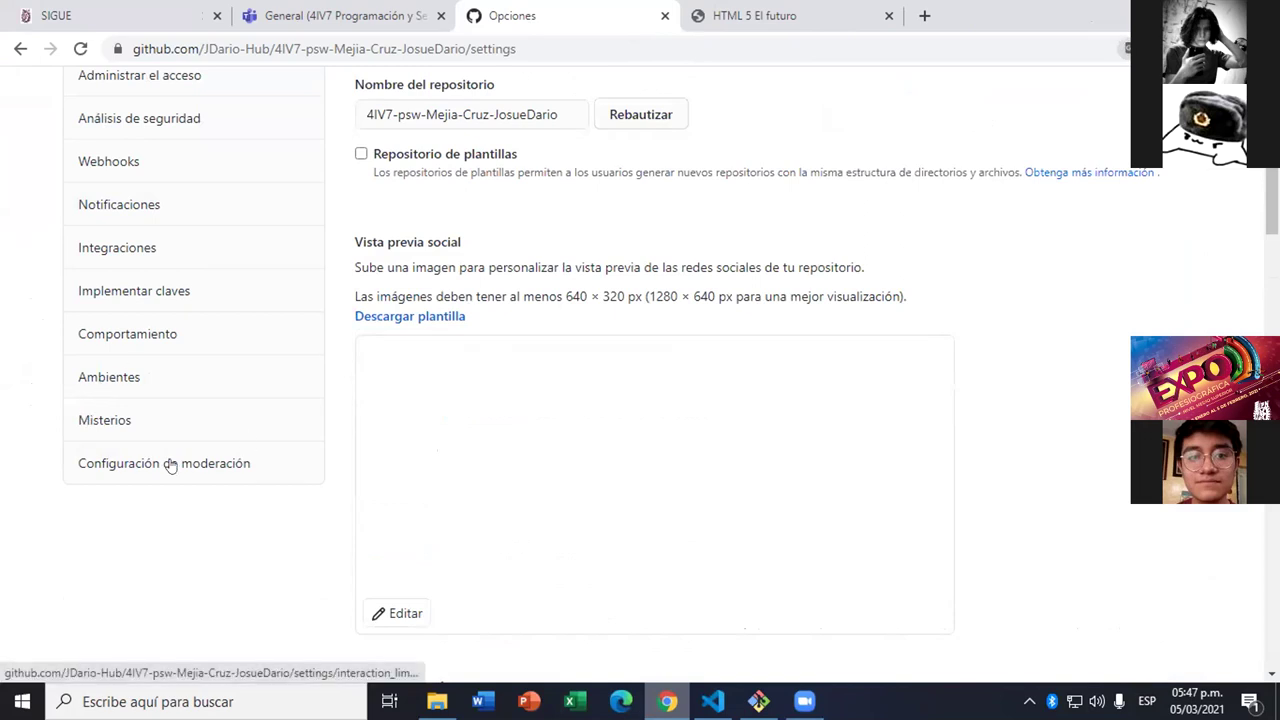
pyautogui.scroll(-15, 274, 431)
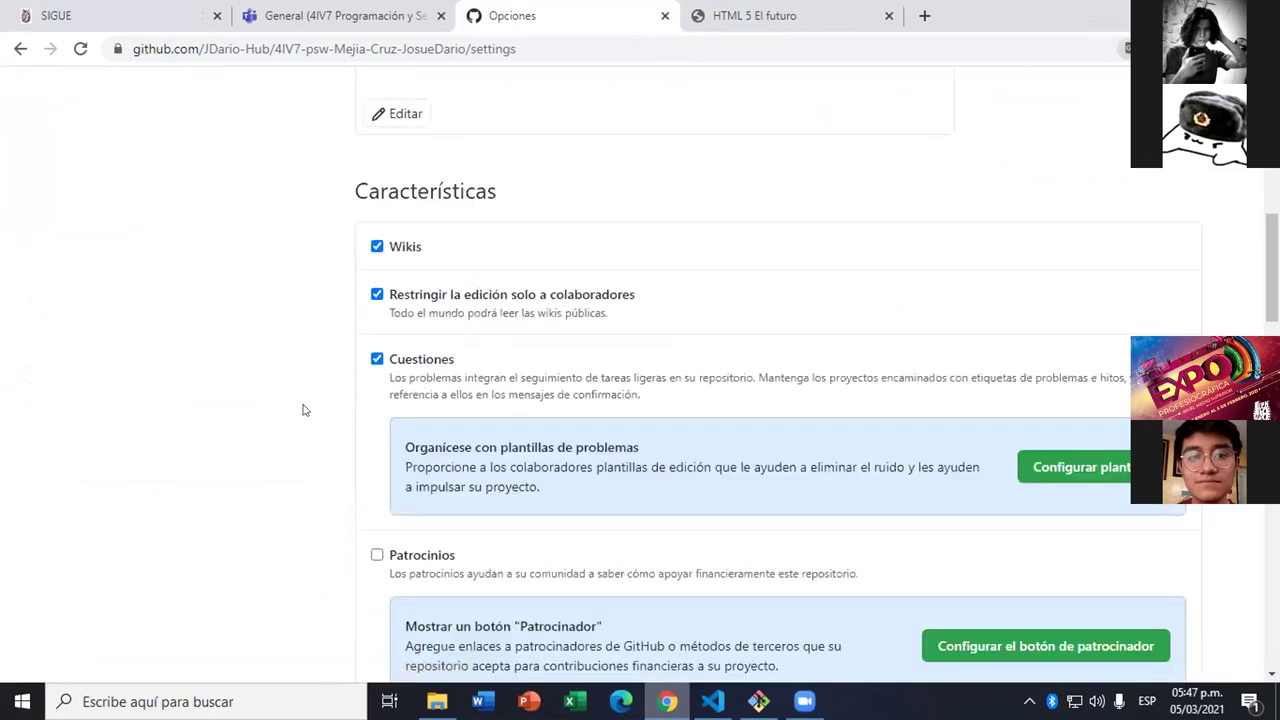
pyautogui.scroll(-5, 305, 410)
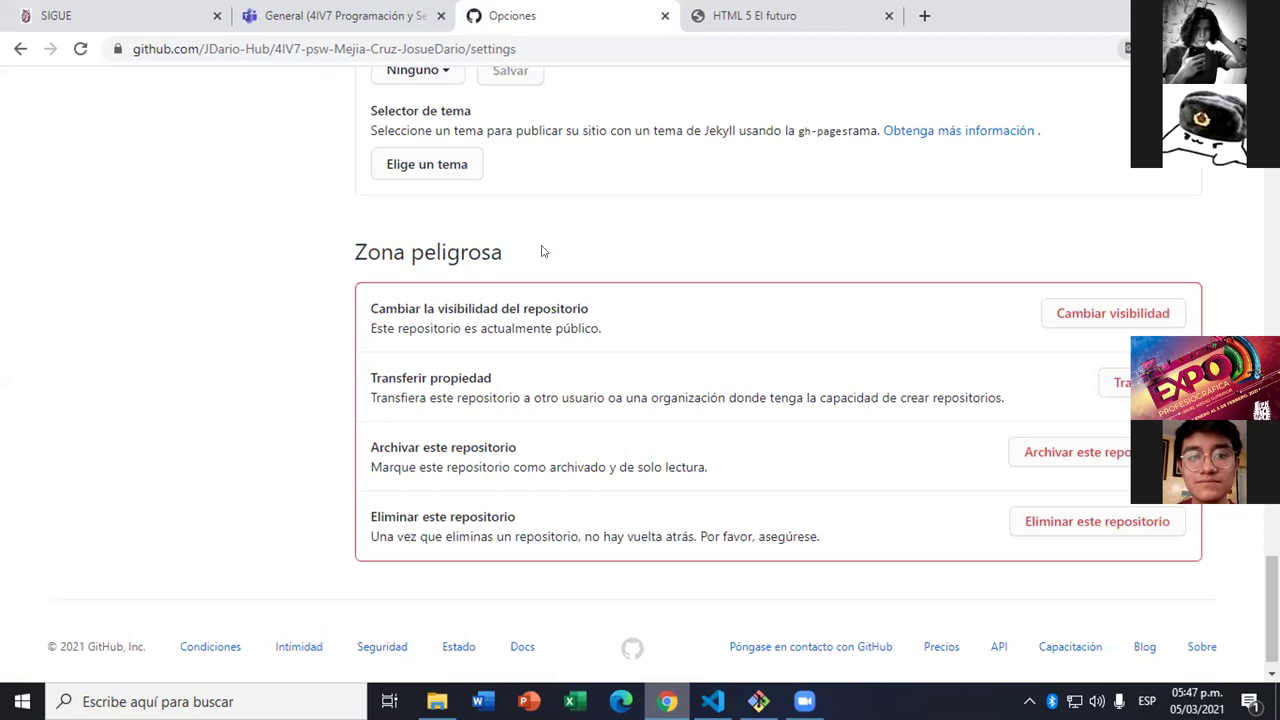
pyautogui.click(1056, 532)
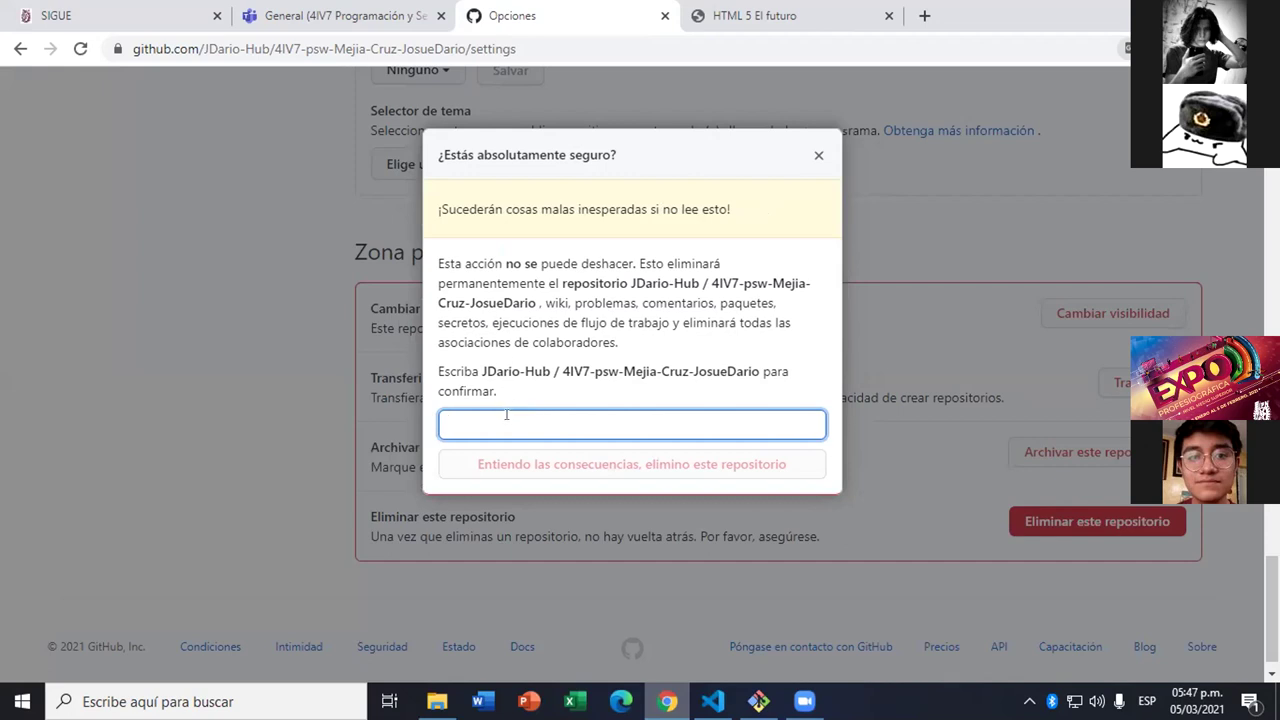
pyautogui.write('JDario-Hub / 4IV7-psw-')
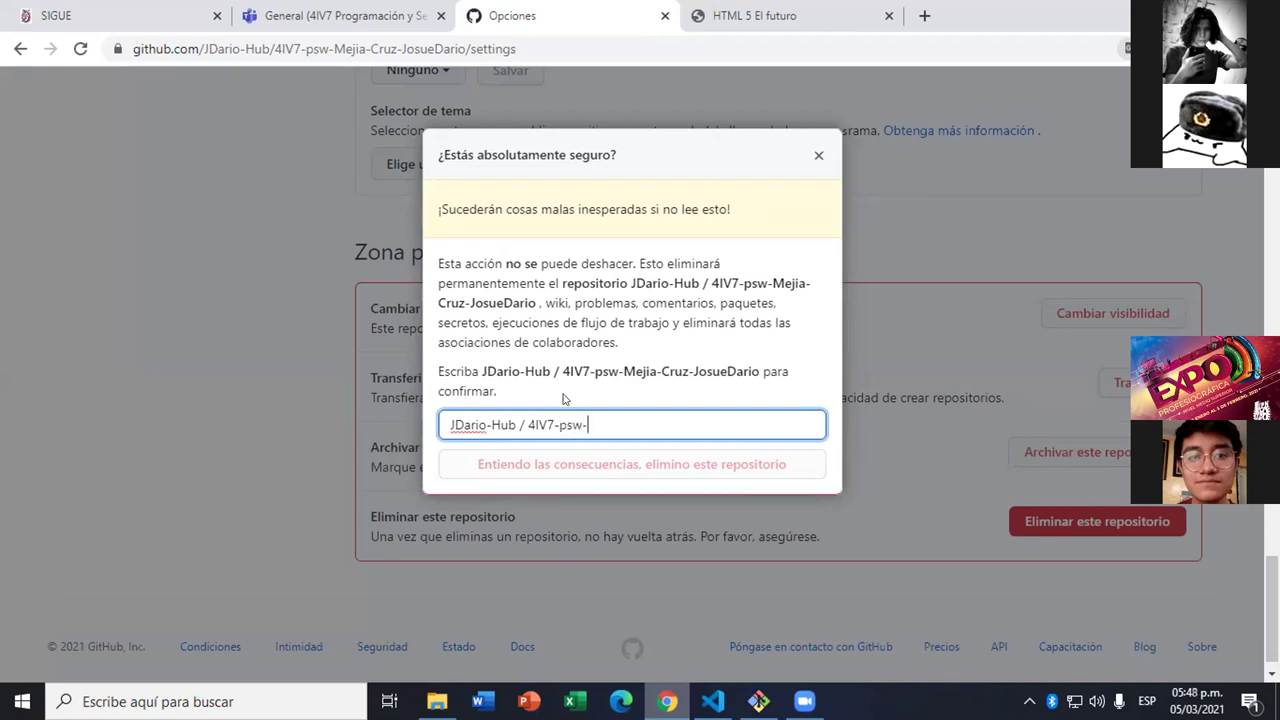
pyautogui.press('Left')
pyautogui.press('Left')
pyautogui.press('Left')
pyautogui.press('Left')
pyautogui.press('Left')
pyautogui.press('Left')
pyautogui.press('Left')
pyautogui.press('Left')
pyautogui.press('Left')
pyautogui.press('Left')
pyautogui.press('Left')
pyautogui.press('Left')
pyautogui.press('Left')
pyautogui.press('Left')
pyautogui.press('Left')
pyautogui.press('Left')
pyautogui.press('Left')
pyautogui.press('Left')
pyautogui.press('Left')
pyautogui.press('Left')
pyautogui.press('Right')
pyautogui.press('Right')
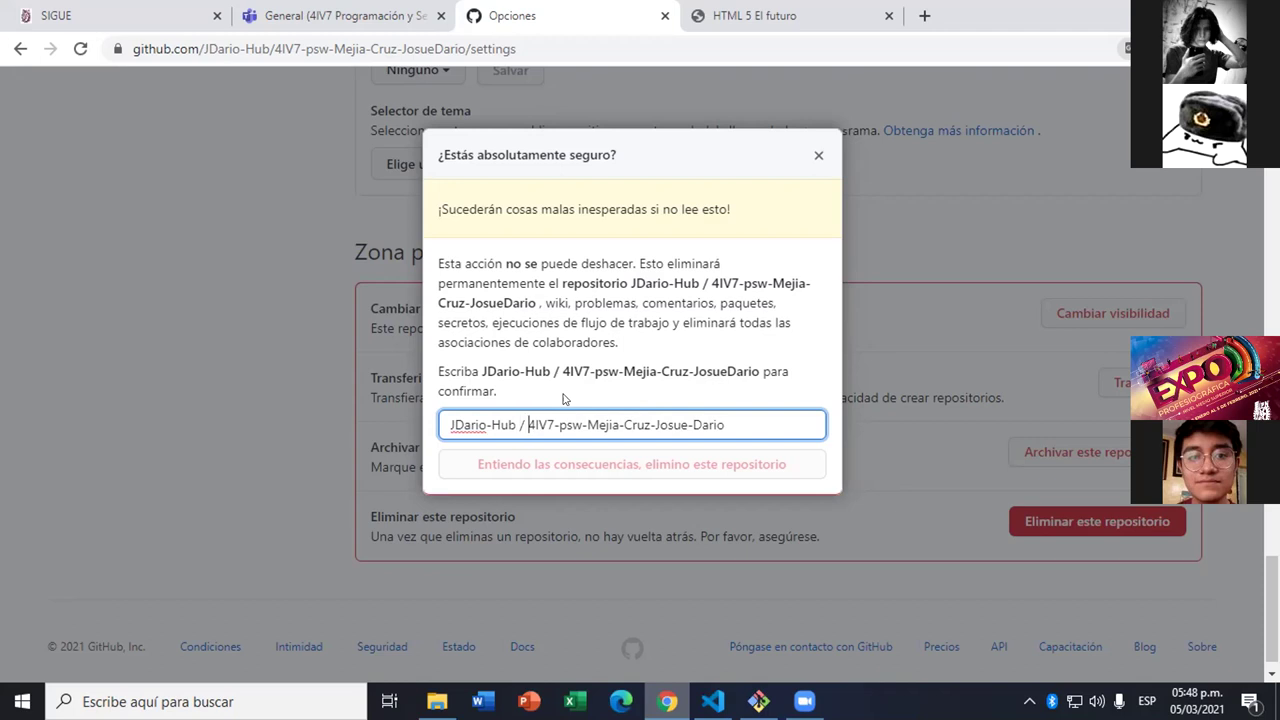
pyautogui.press('Right')
pyautogui.press('Right')
pyautogui.press('Right')
pyautogui.press('Right')
pyautogui.press('Right')
pyautogui.press('Right')
pyautogui.press('Right')
pyautogui.press('Right')
pyautogui.press('Right')
pyautogui.press('Right')
pyautogui.press('Right')
pyautogui.press('Right')
pyautogui.press('Right')
pyautogui.press('Right')
pyautogui.press('Right')
pyautogui.press('Right')
pyautogui.press('Right')
pyautogui.press('Right')
pyautogui.press('Right')
pyautogui.press('Right')
pyautogui.press('BackSpace')
pyautogui.rightClick(459, 420)
pyautogui.click(490, 424)
pyautogui.click(515, 463)
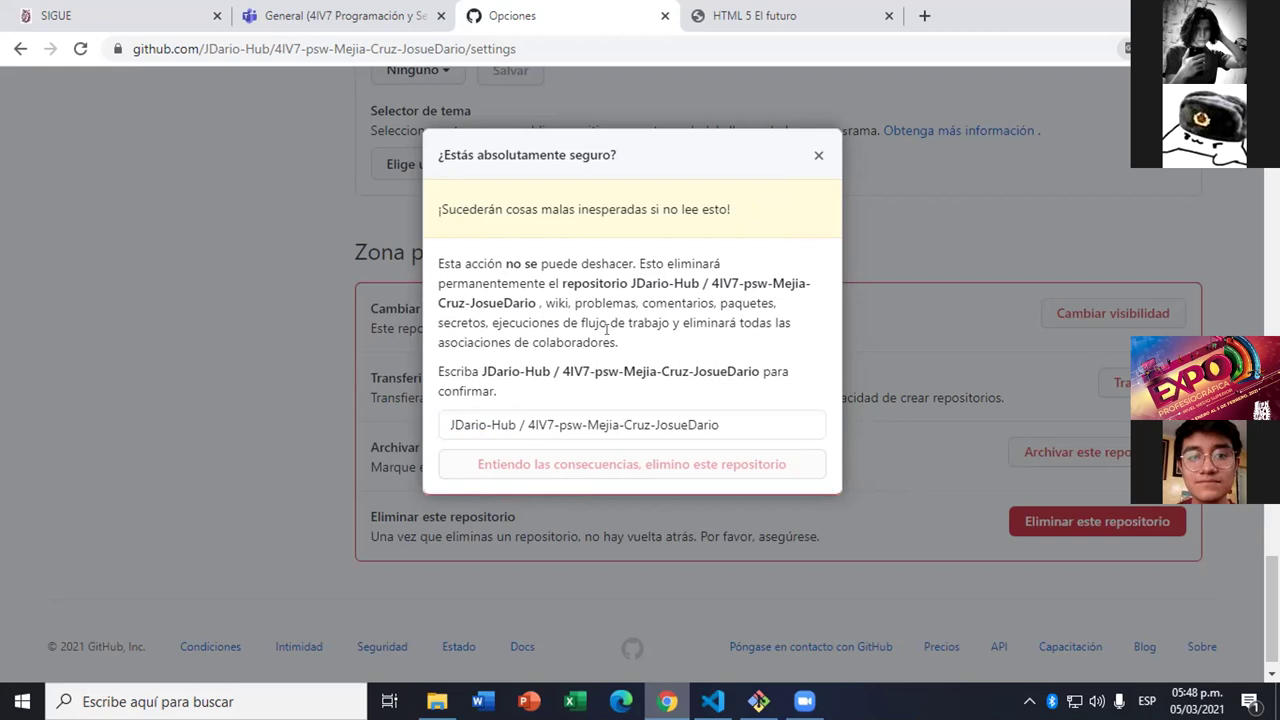
pyautogui.click(818, 155)
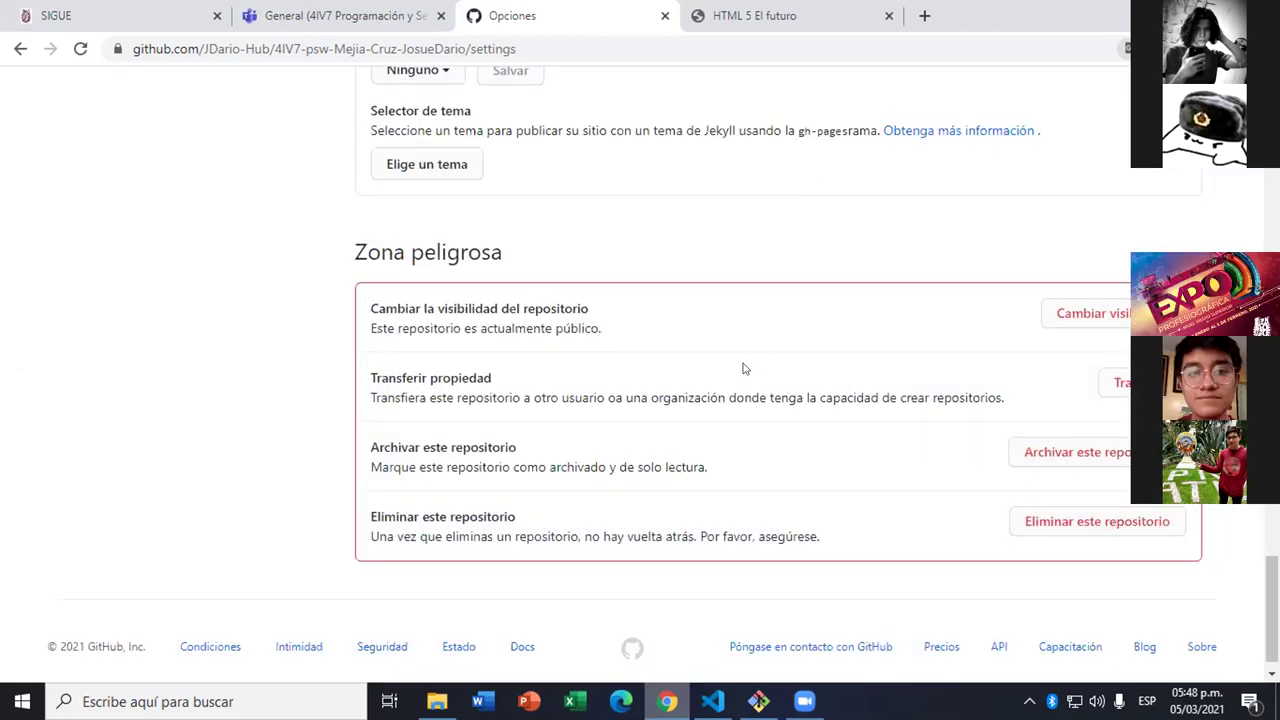
# - Go to the GitHub home page and start a new repository
pyautogui.scroll(20, 743, 369)
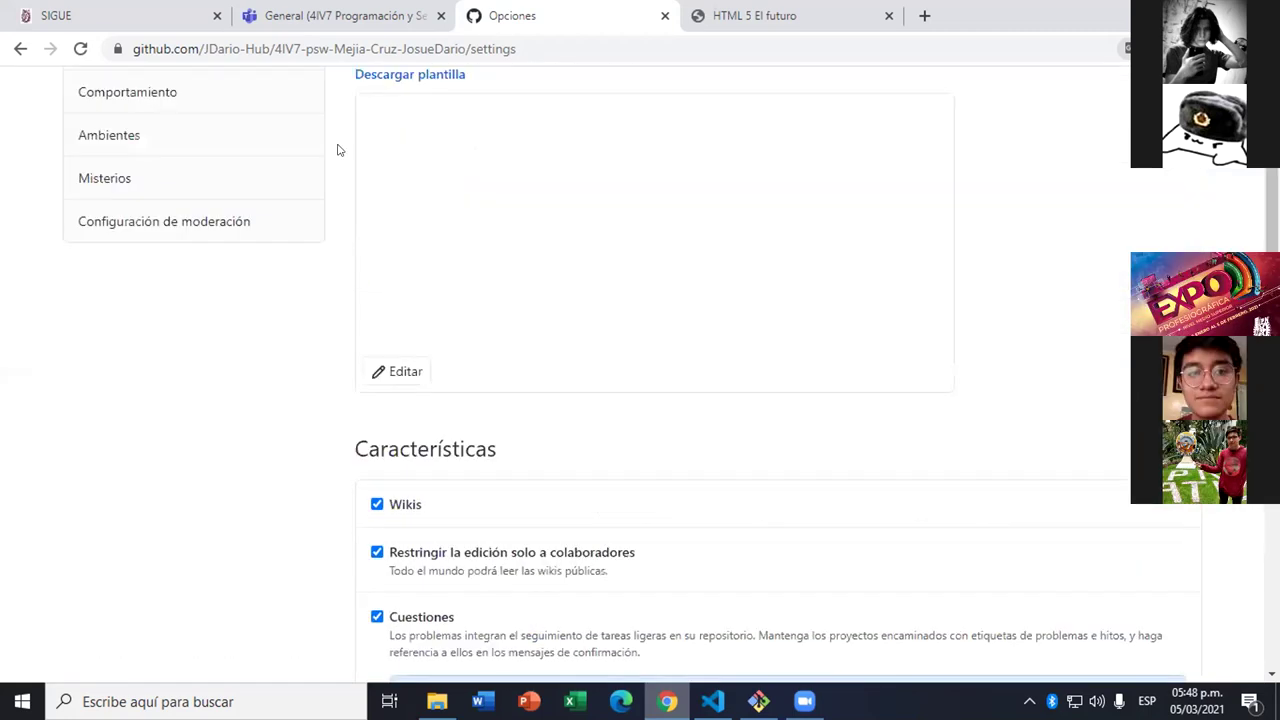
pyautogui.scroll(5, 337, 150)
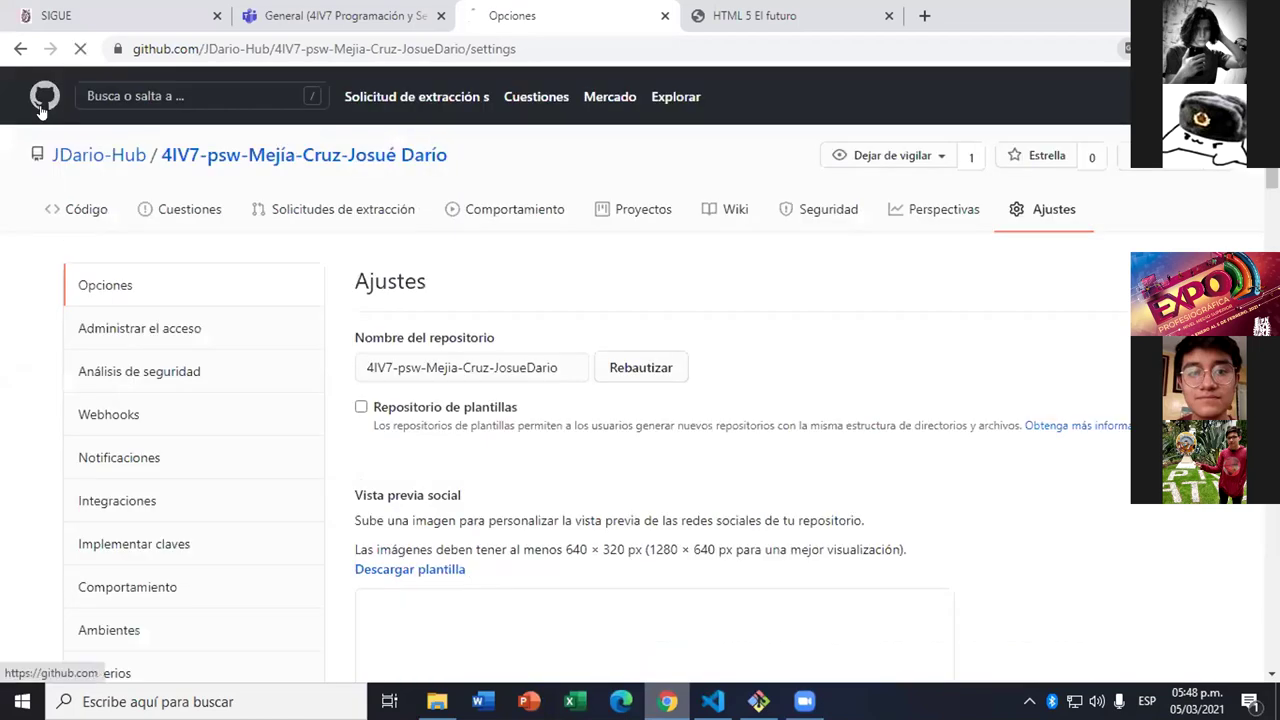
pyautogui.click(44, 96)
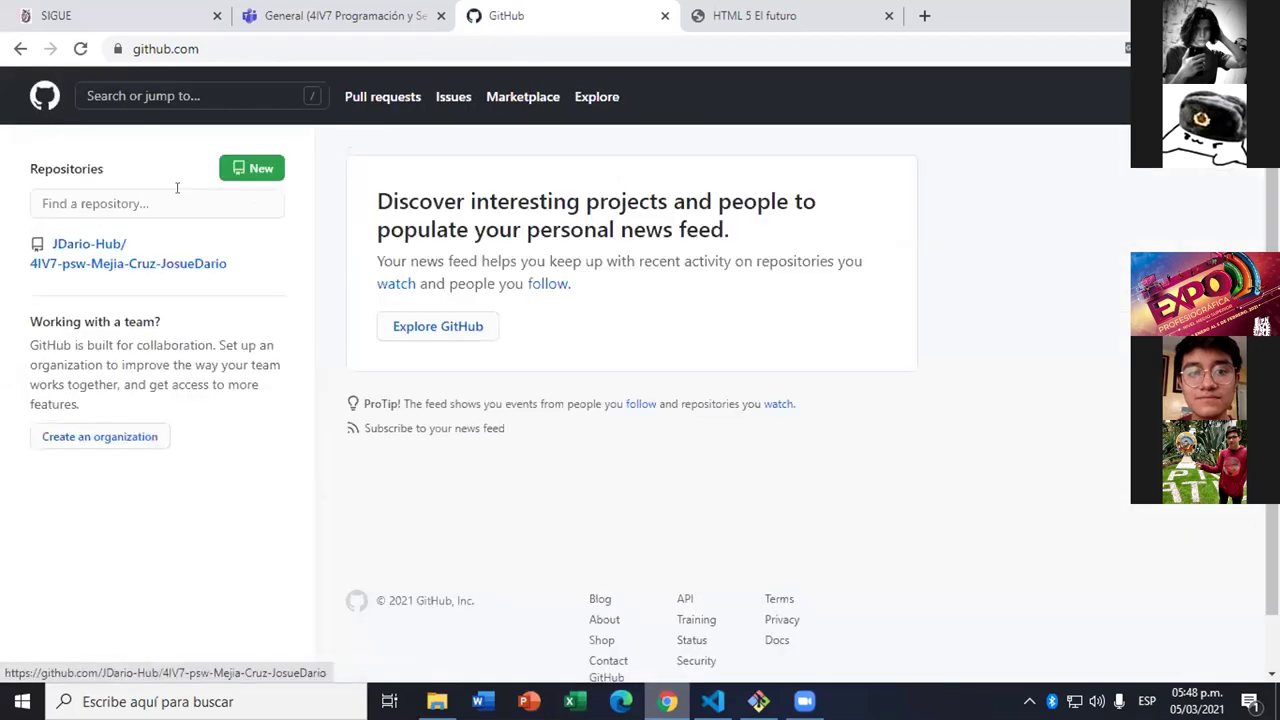
pyautogui.click(253, 173)
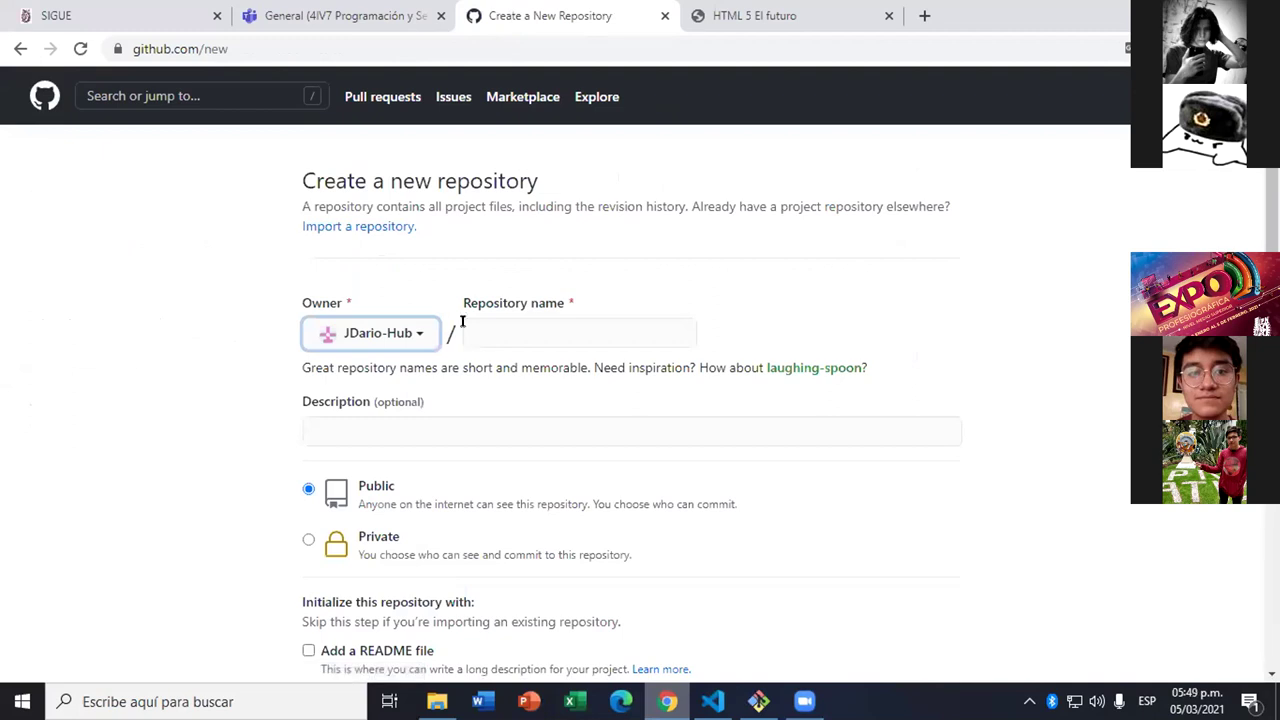
# - Name the repository '4IV7-psw-' plus the student's name in capitals and create it
pyautogui.click(479, 330)
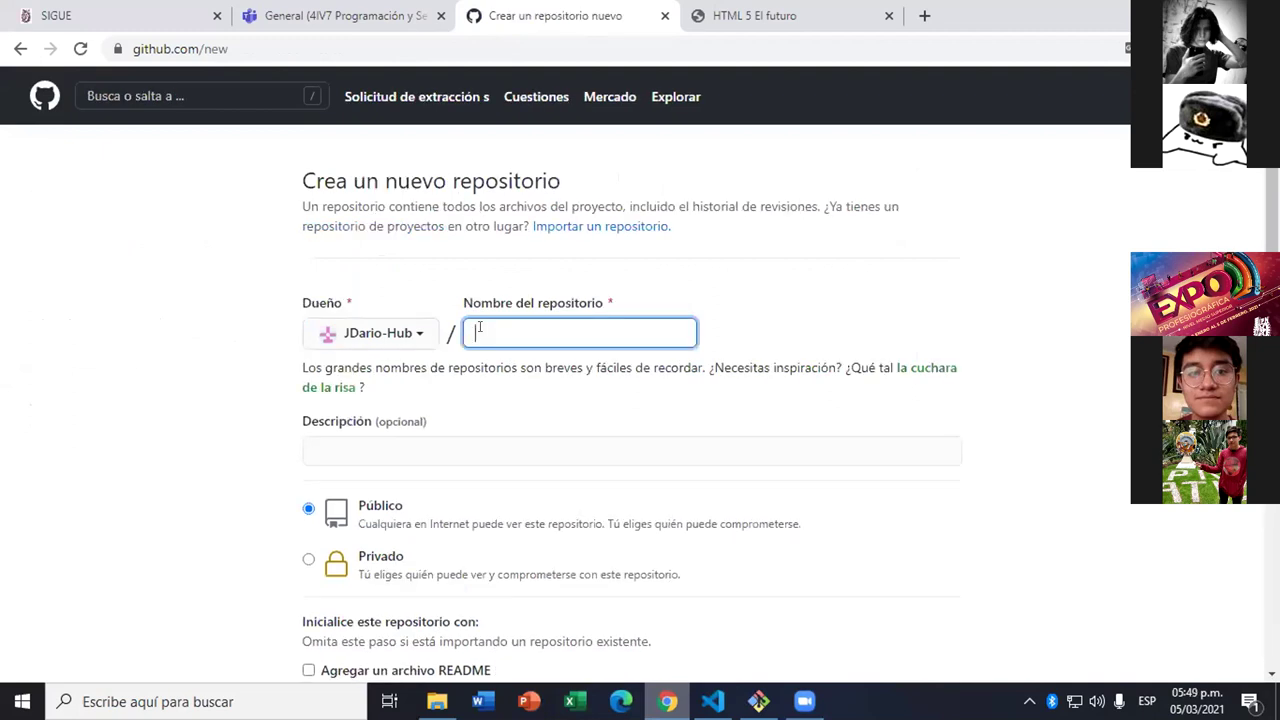
pyautogui.write('4i')
pyautogui.press('BackSpace')
pyautogui.write('V')
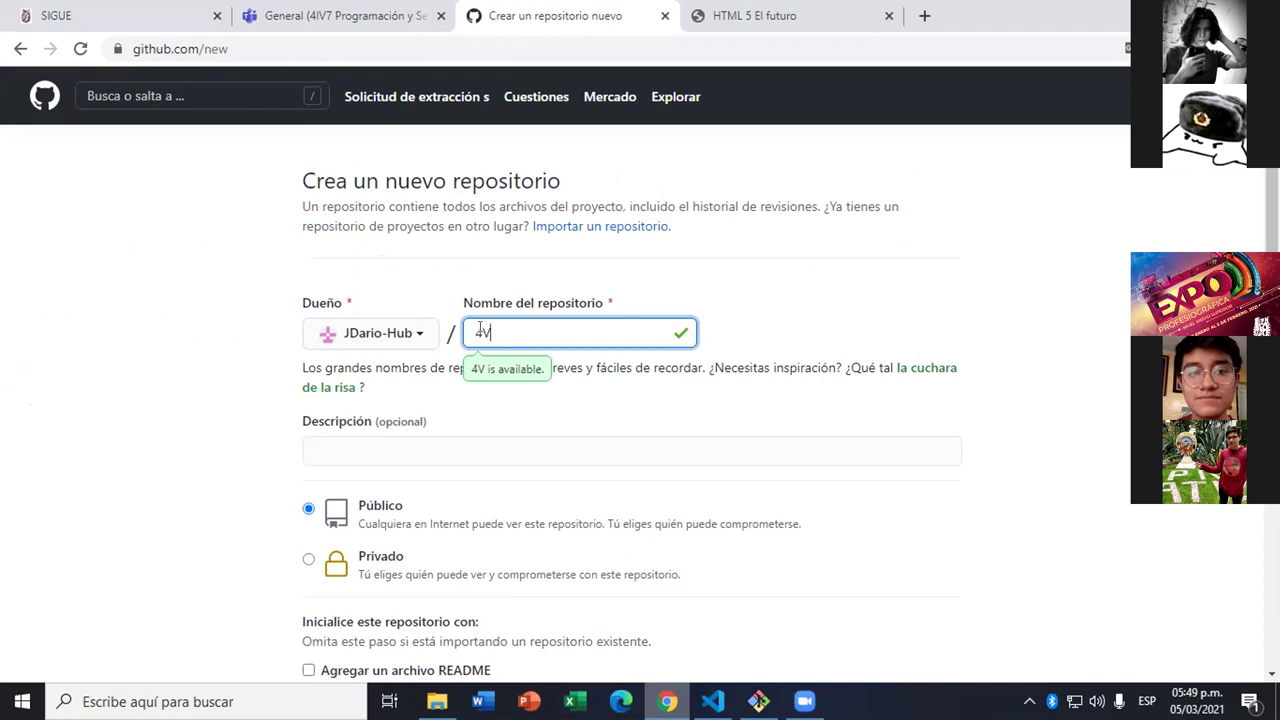
pyautogui.press('BackSpace')
pyautogui.press('BackSpace')
pyautogui.write('4IV')
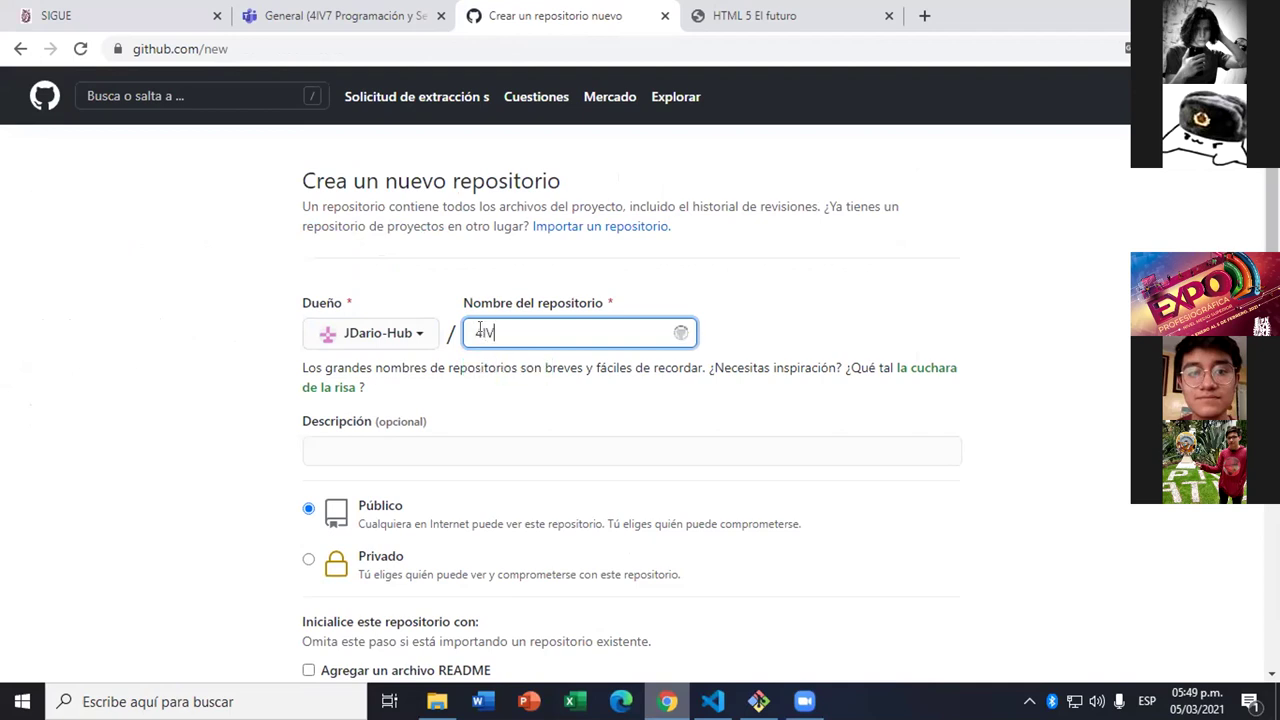
pyautogui.write('7 p')
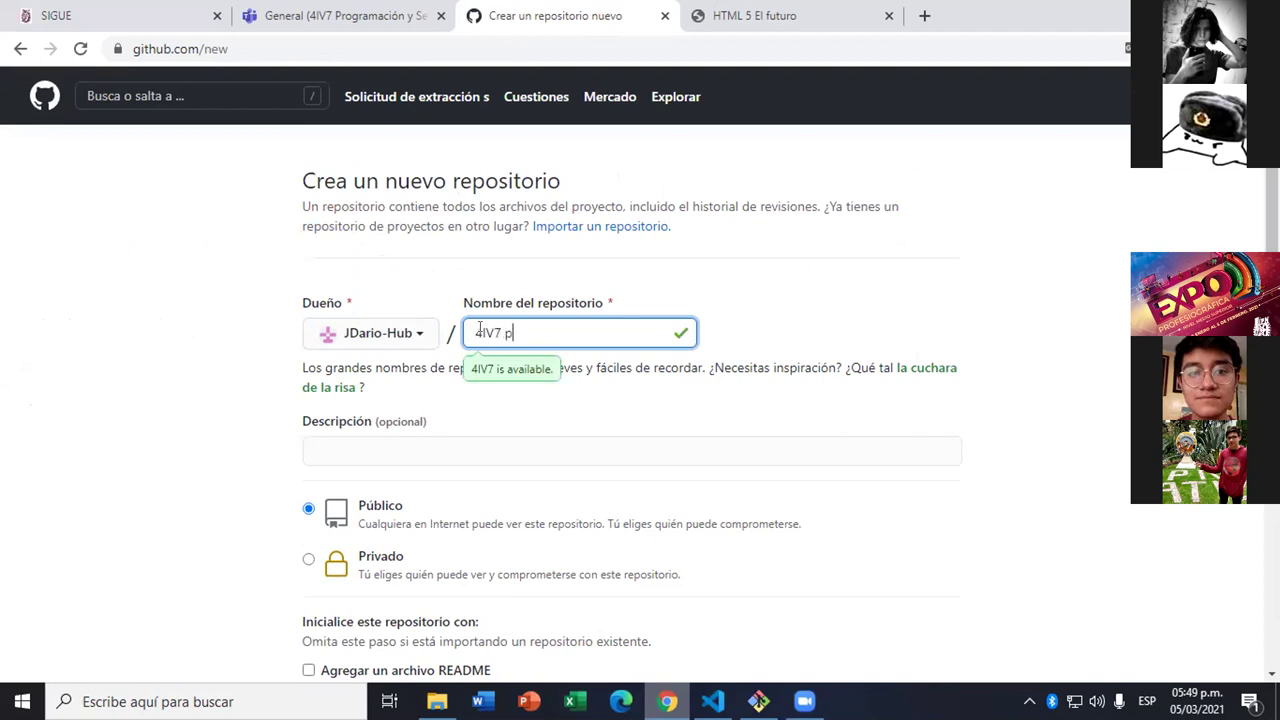
pyautogui.write('u')
pyautogui.press('BackSpace')
pyautogui.press('BackSpace')
pyautogui.press('BackSpace')
pyautogui.write('-psw-')
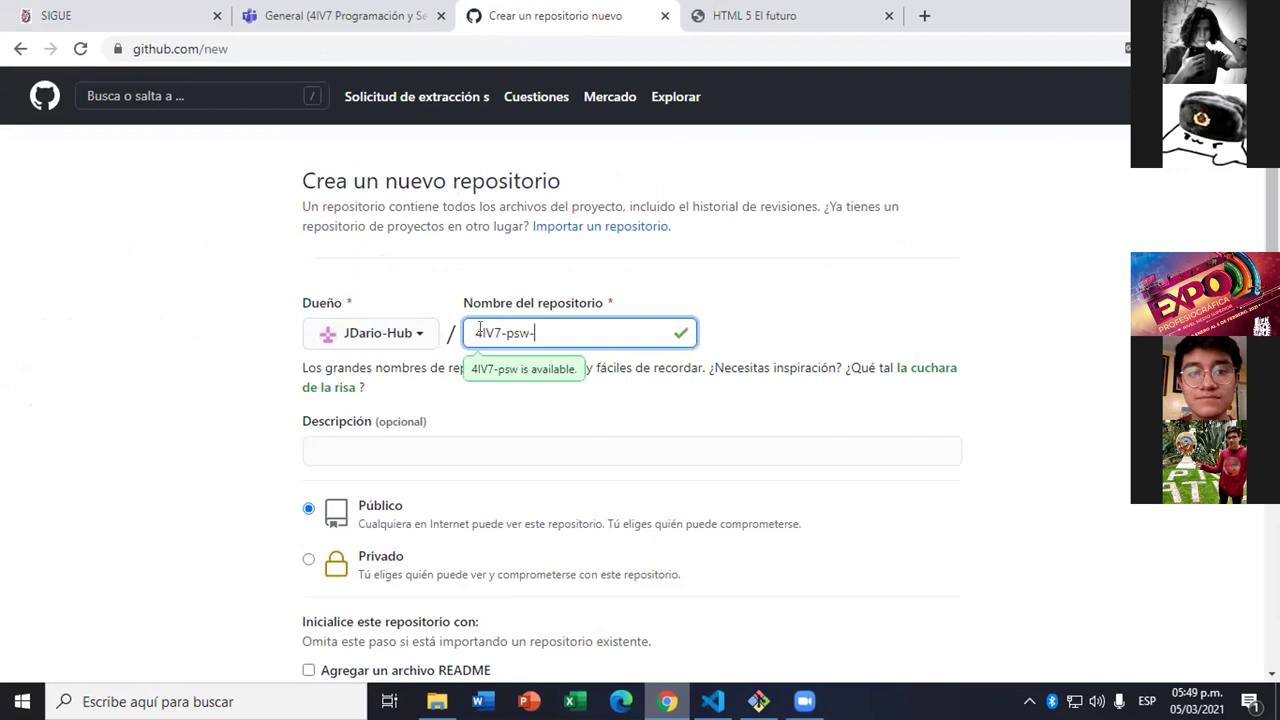
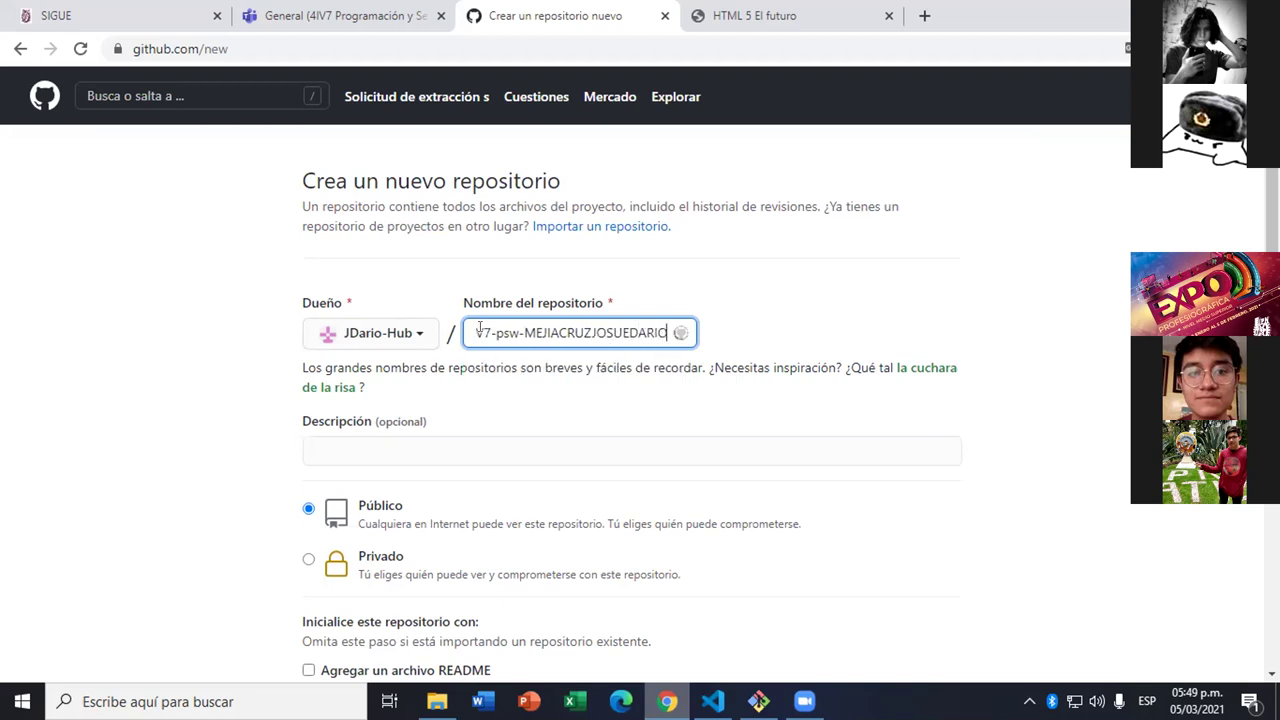
pyautogui.click(1126, 48)
pyautogui.click(1126, 48)
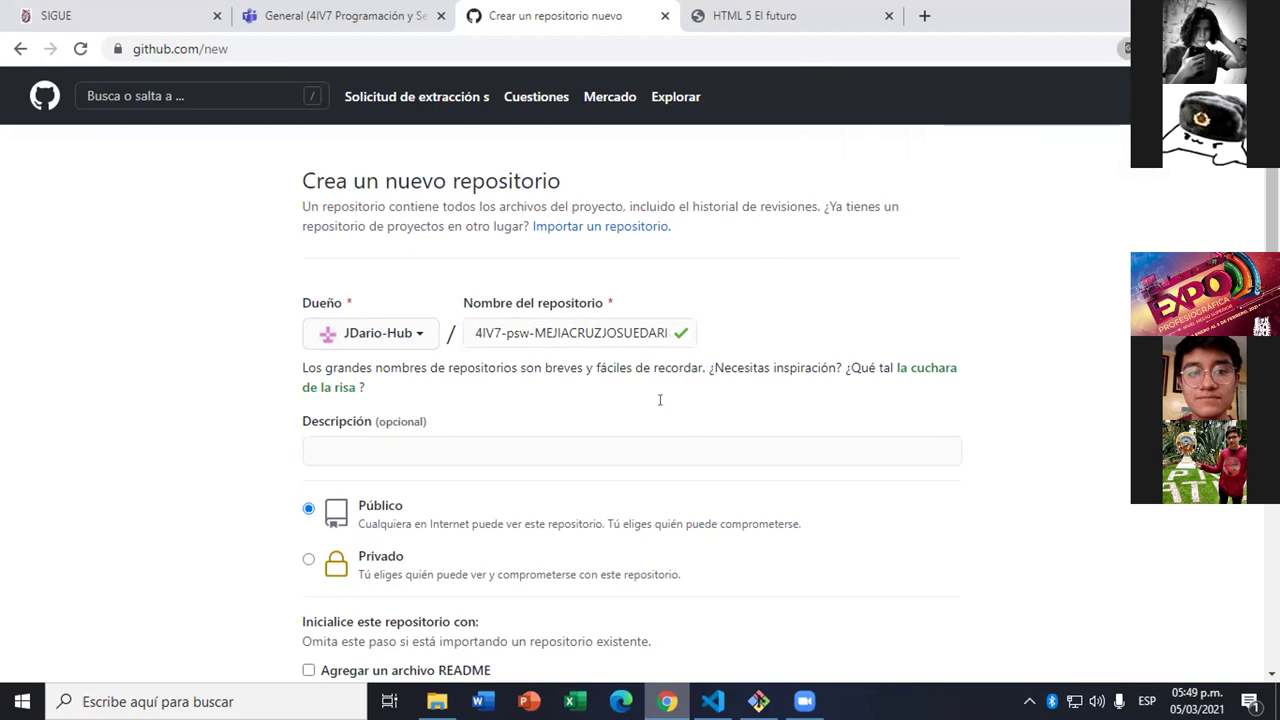
pyautogui.scroll(-3, 355, 524)
pyautogui.click(353, 524)
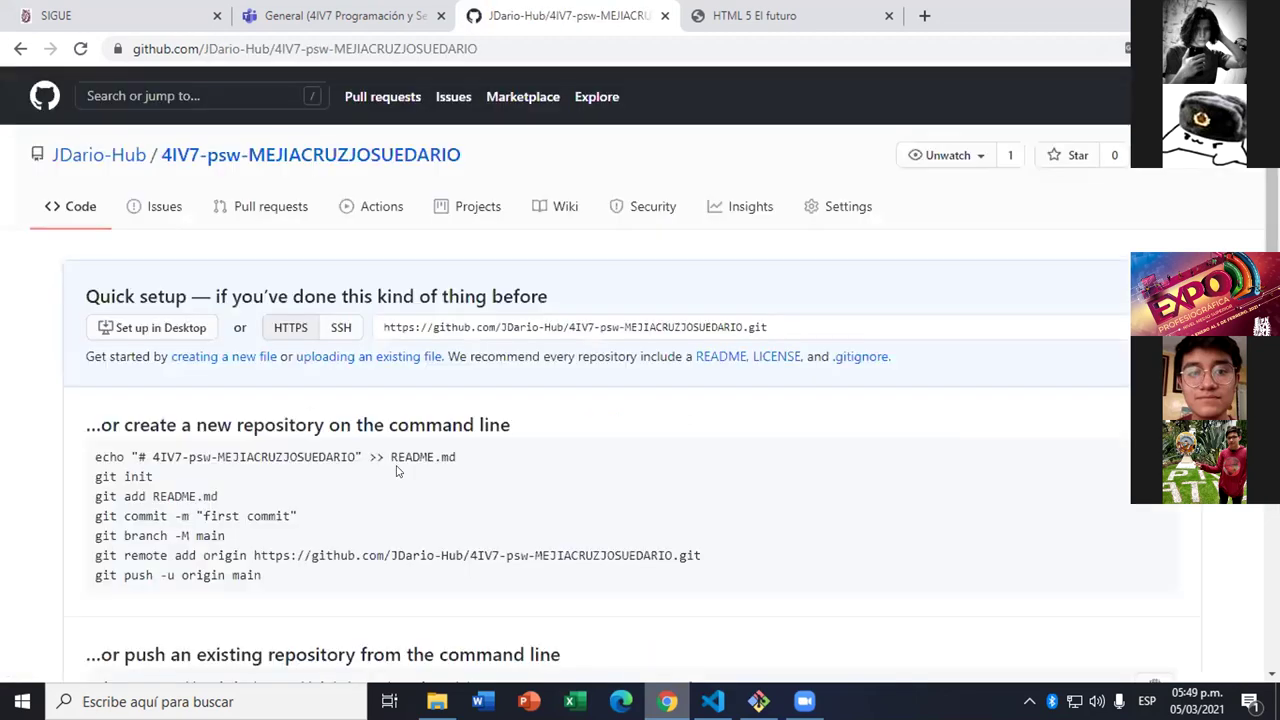
# - Select the 'git remote add origin' line under '…or push an existing repository'
pyautogui.scroll(-4, 175, 330)
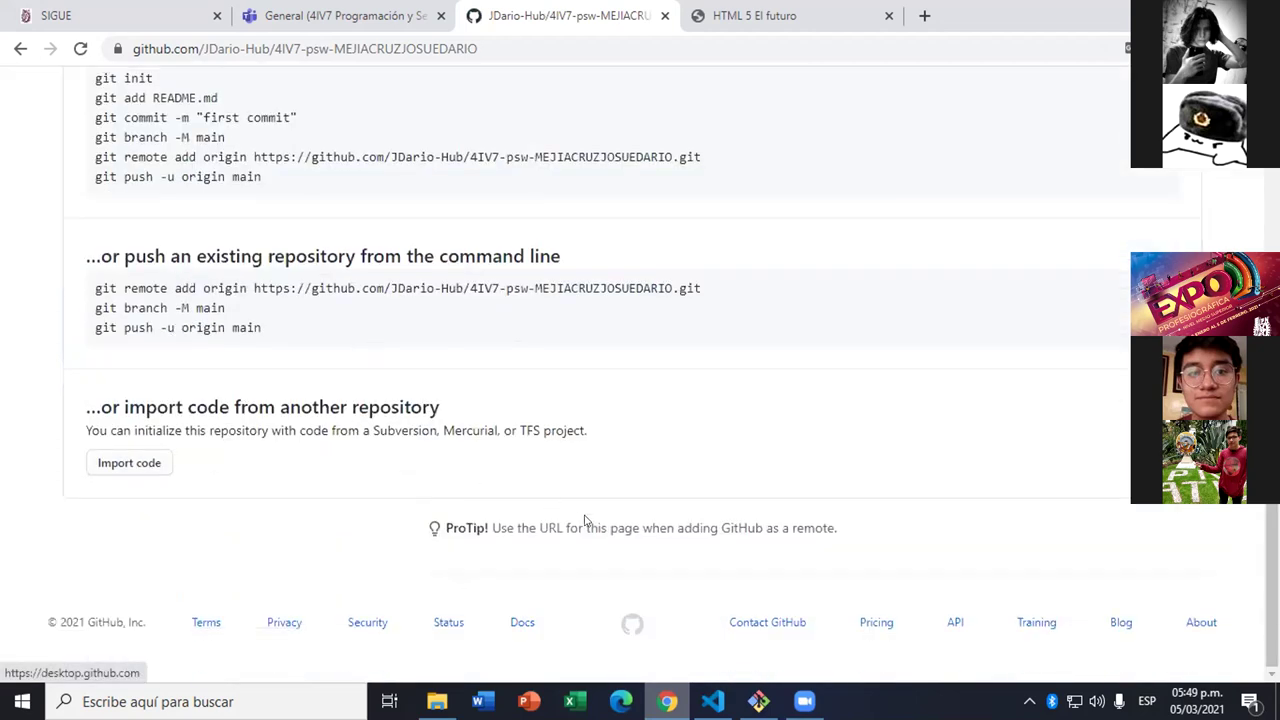
pyautogui.moveTo(759, 698)
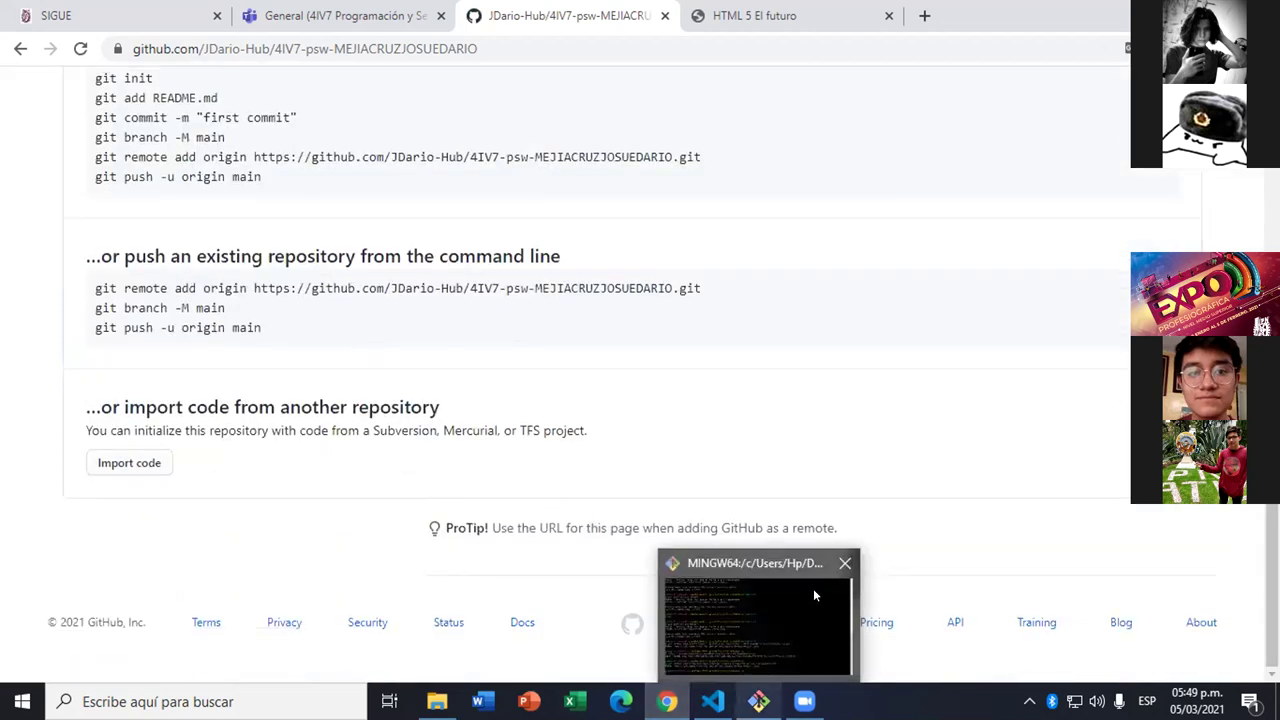
pyautogui.scroll(4, 343, 549)
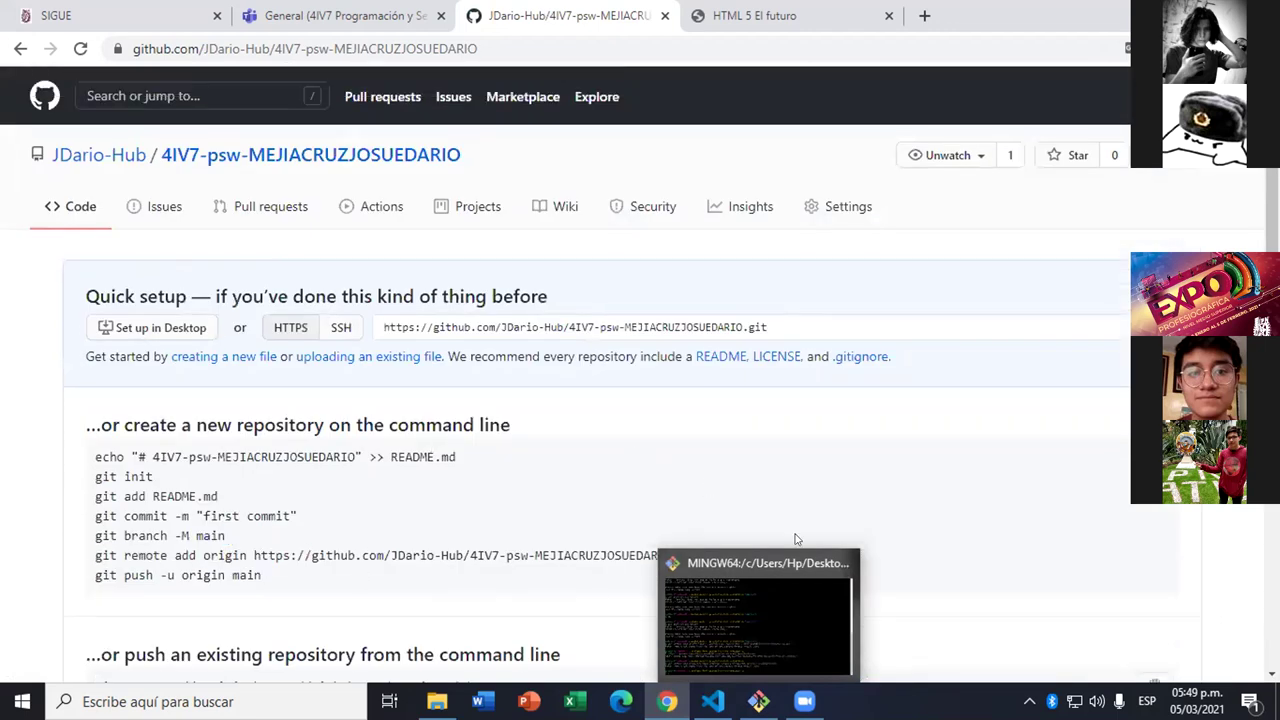
pyautogui.scroll(-3, 648, 522)
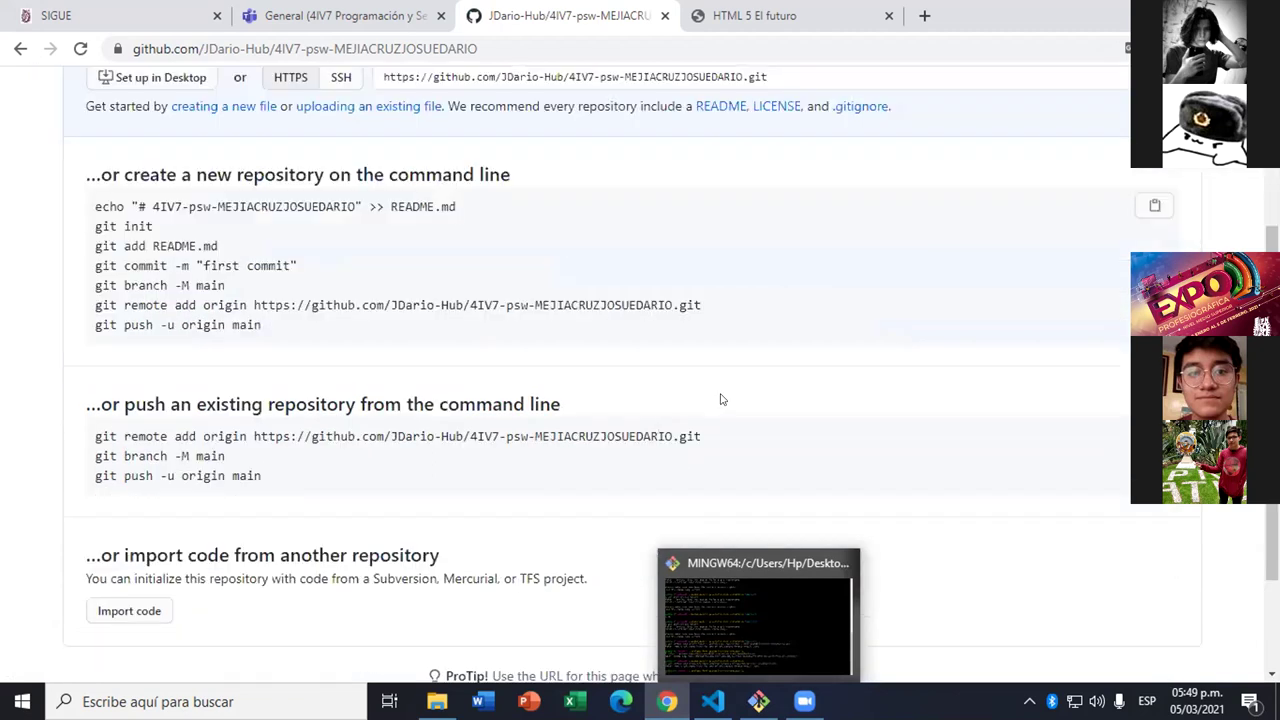
pyautogui.moveTo(712, 300); pyautogui.dragTo(367, 282)
pyautogui.moveTo(130, 283); pyautogui.dragTo(86, 300)
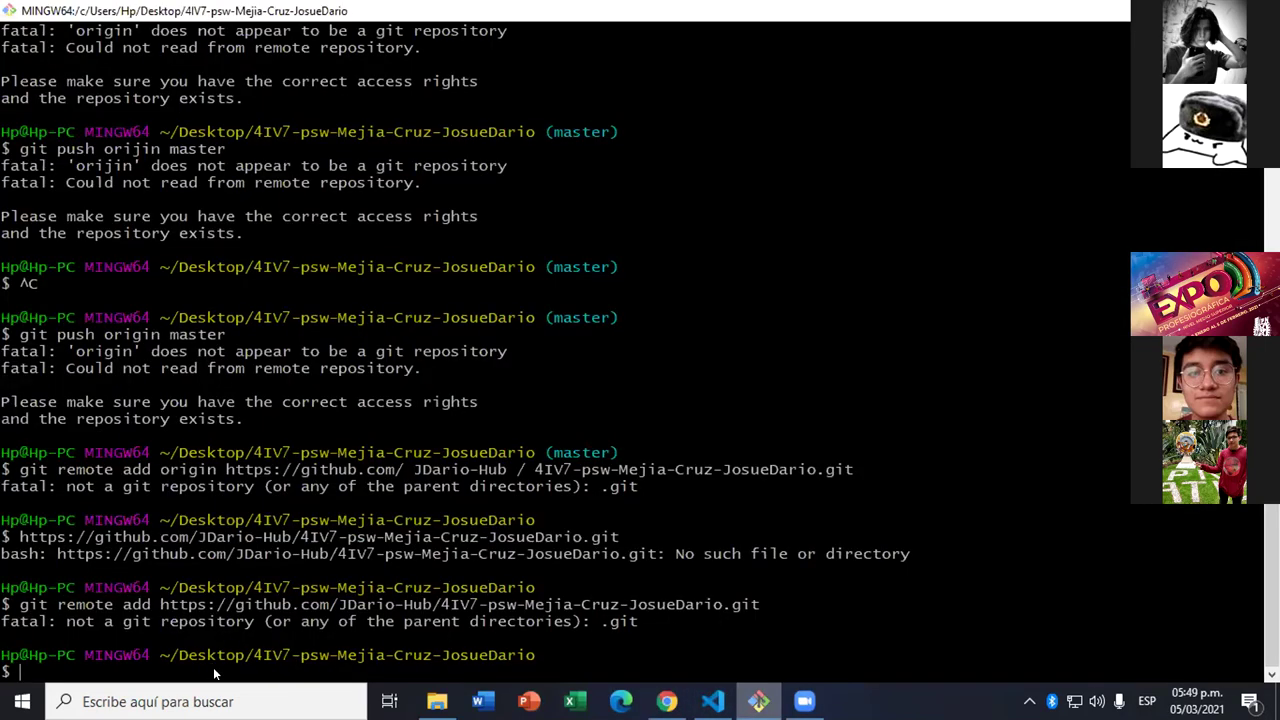
# - Paste and run the new repository's 'git remote add origin' command, which fails as not a git repository
pyautogui.rightClick(213, 667)
pyautogui.click(300, 453)
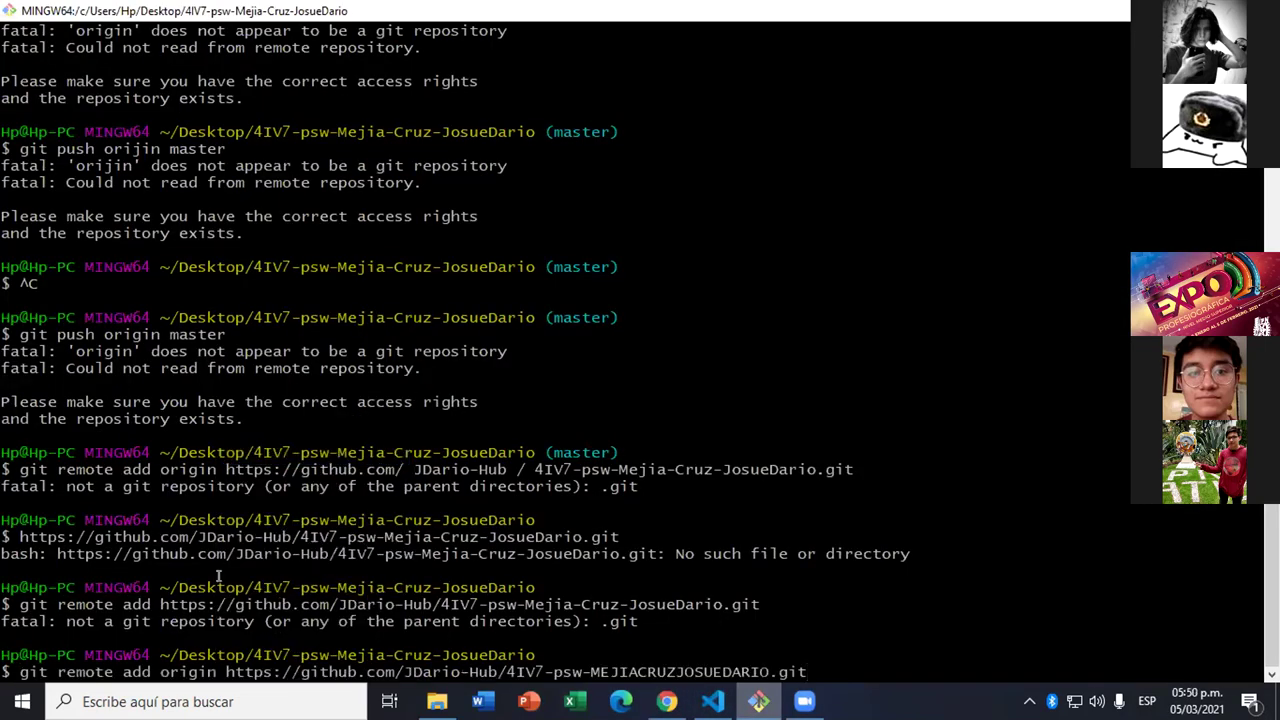
pyautogui.press('Return')
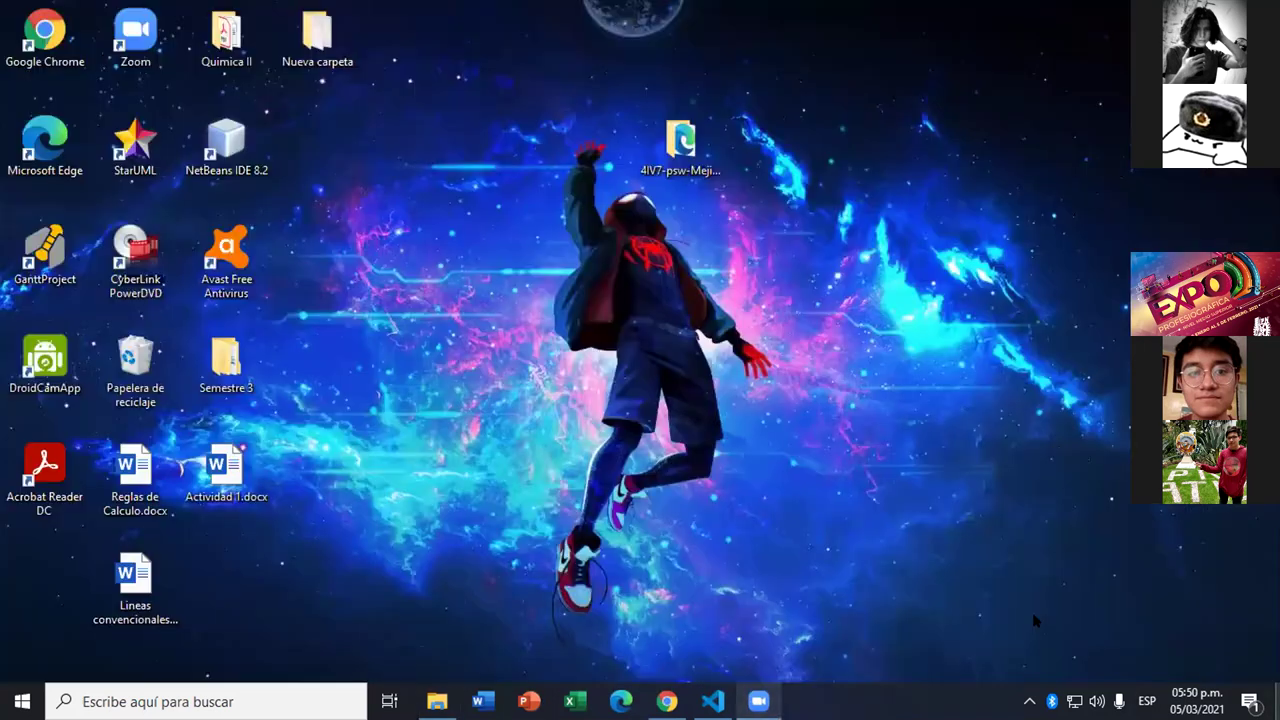
# - Close the old Git Bash window, confirming OK in the mintty dialog, and open the website folder
pyautogui.rightClick(697, 160)
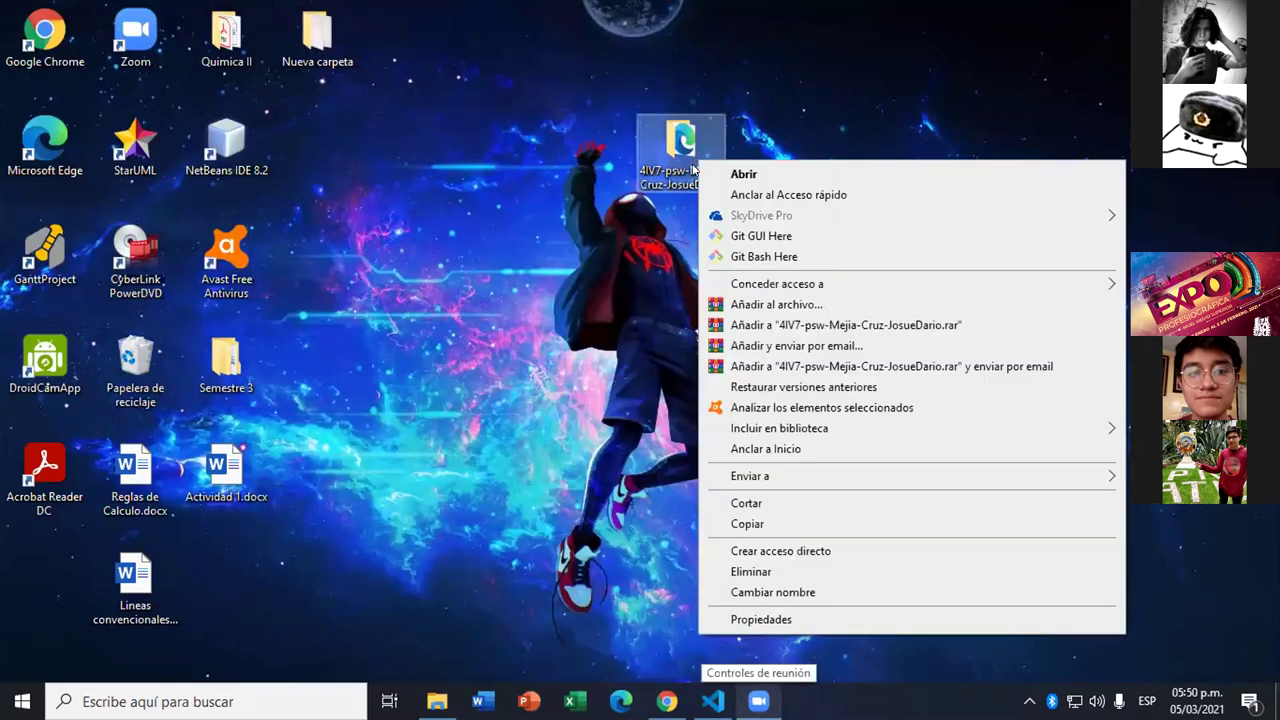
pyautogui.click(726, 246)
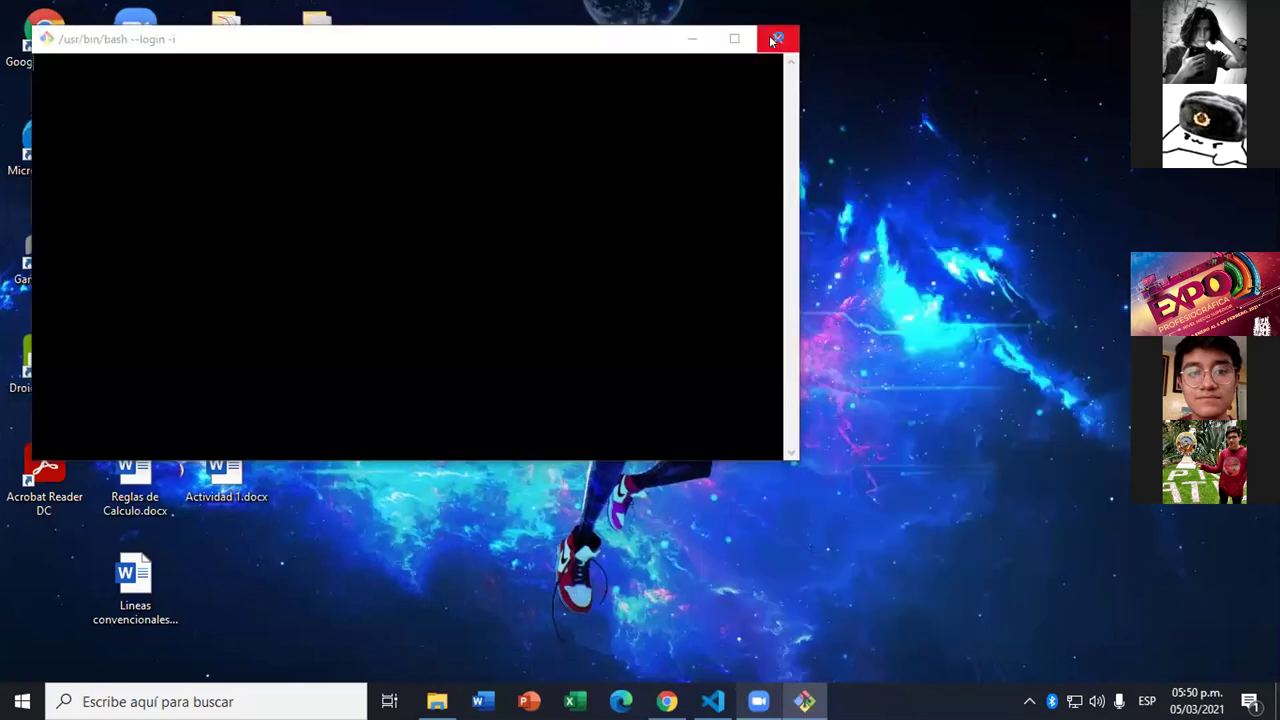
pyautogui.click(775, 39)
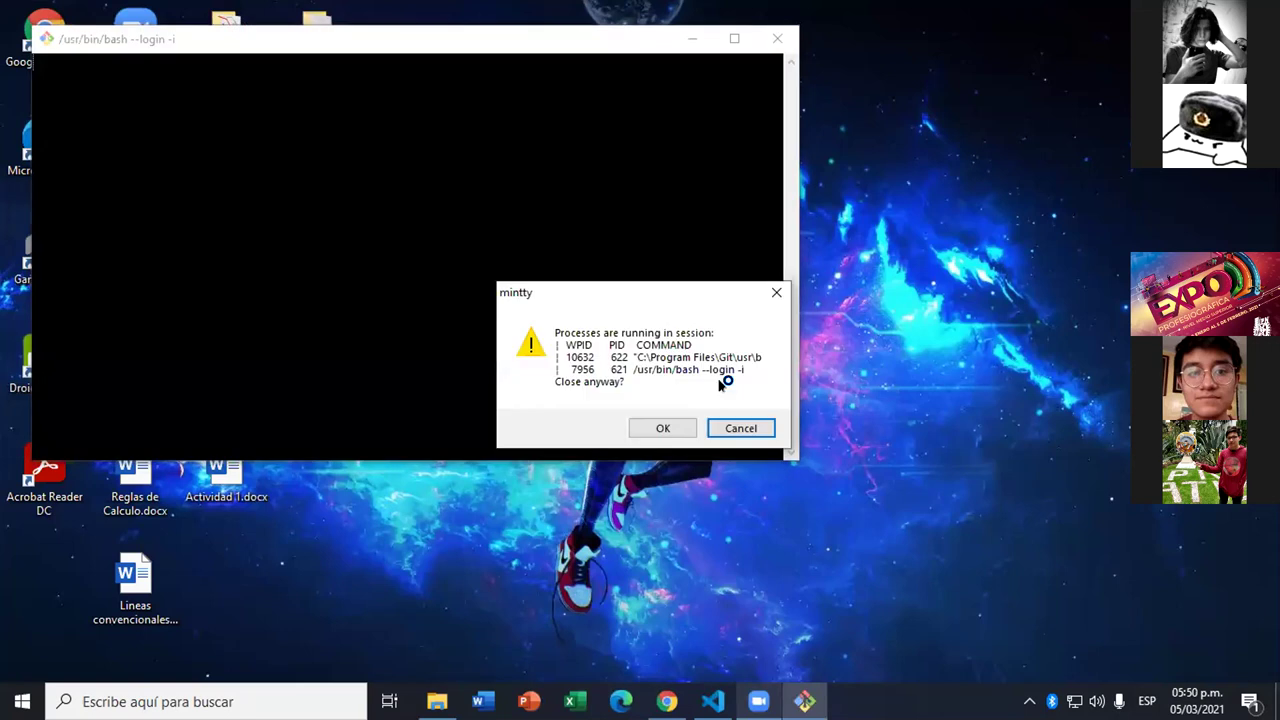
pyautogui.click(684, 430)
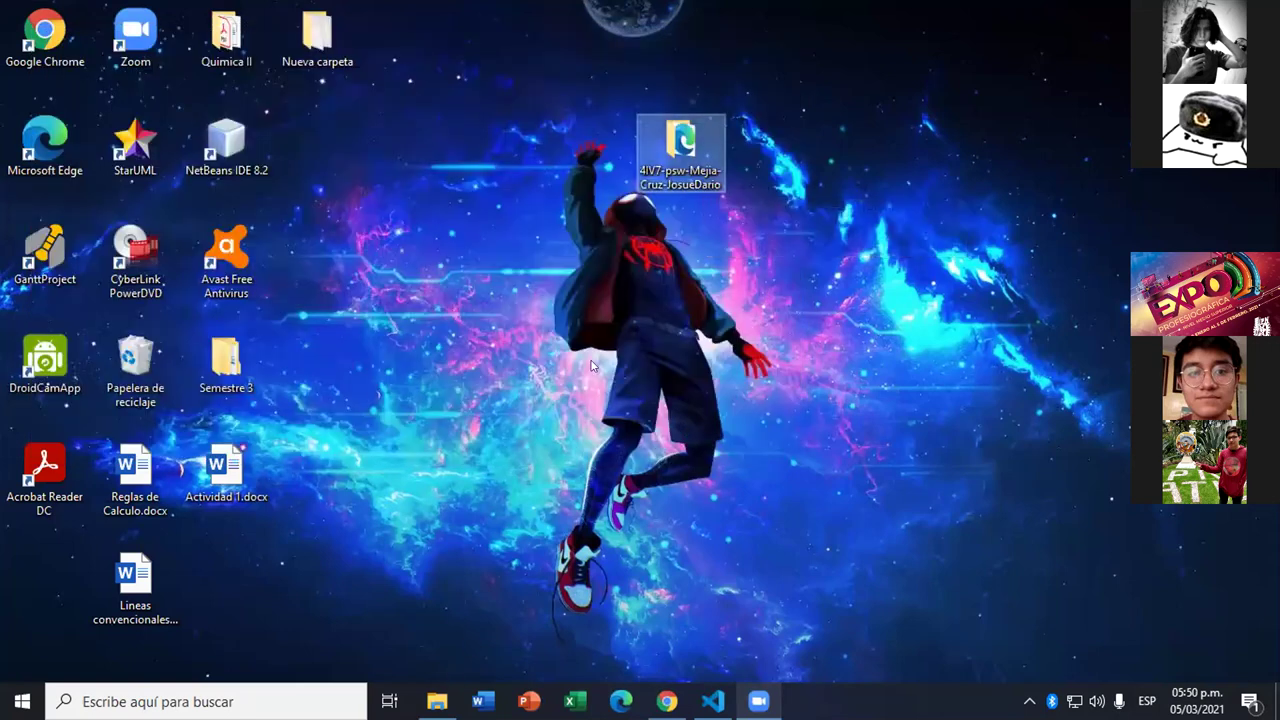
pyautogui.click(437, 701)
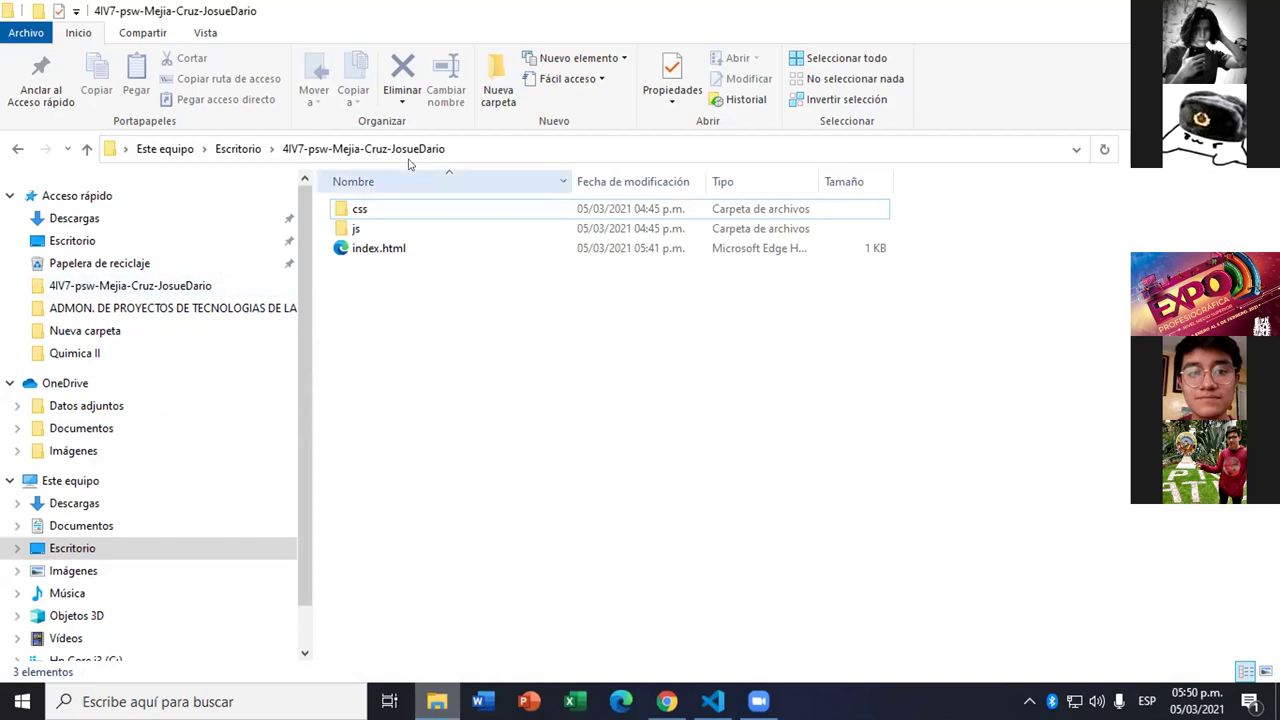
# - Check that the 4IV7-psw folder holds only css, js and index.html, then show the desktop
pyautogui.click(205, 33)
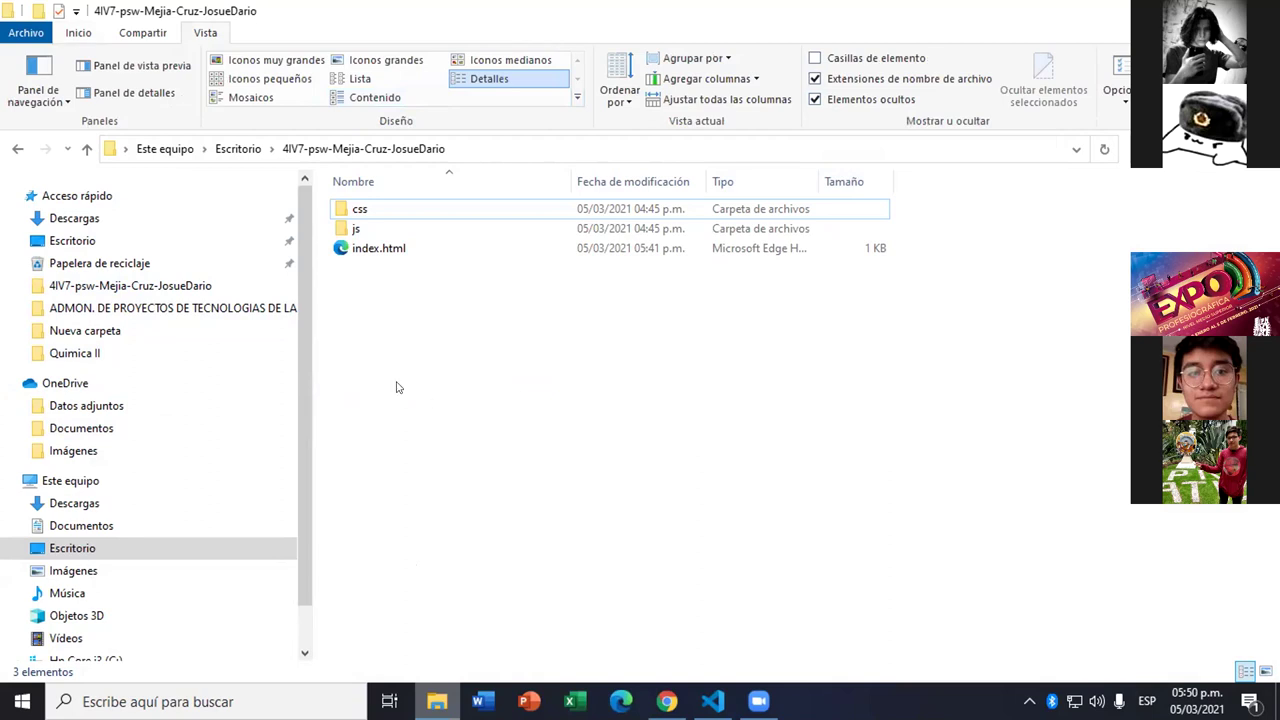
pyautogui.click(368, 209)
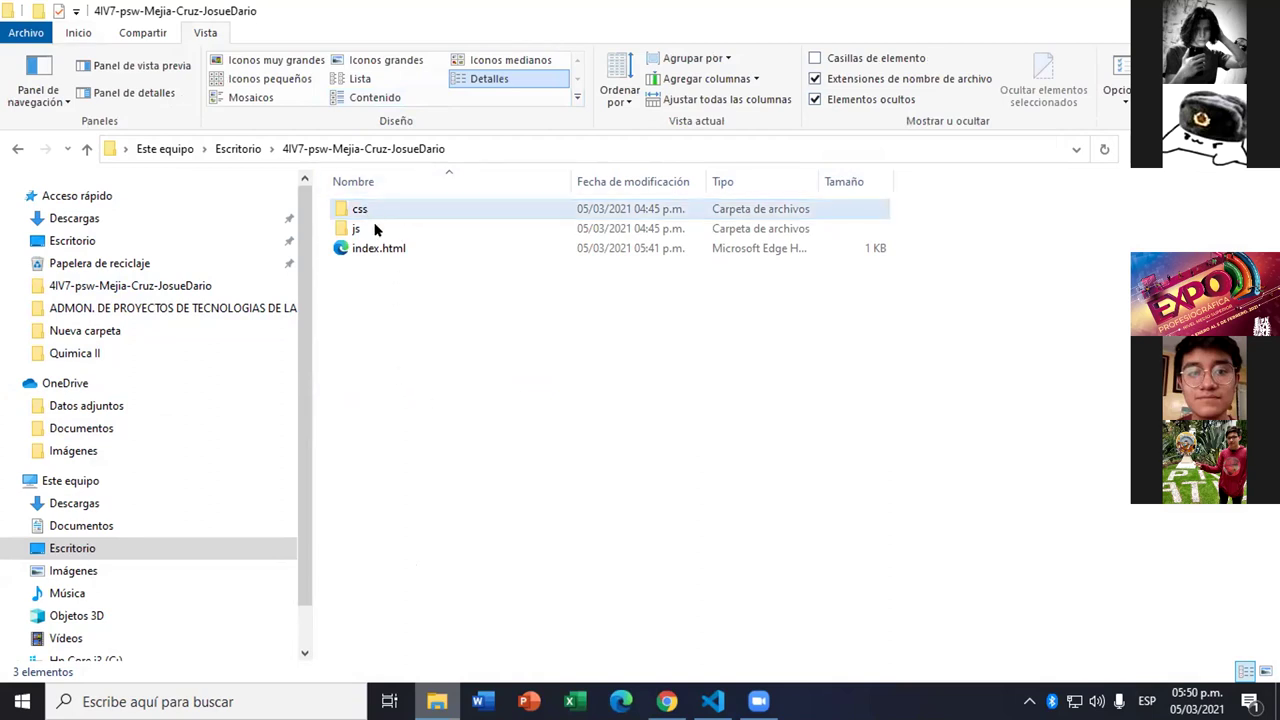
pyautogui.click(378, 264)
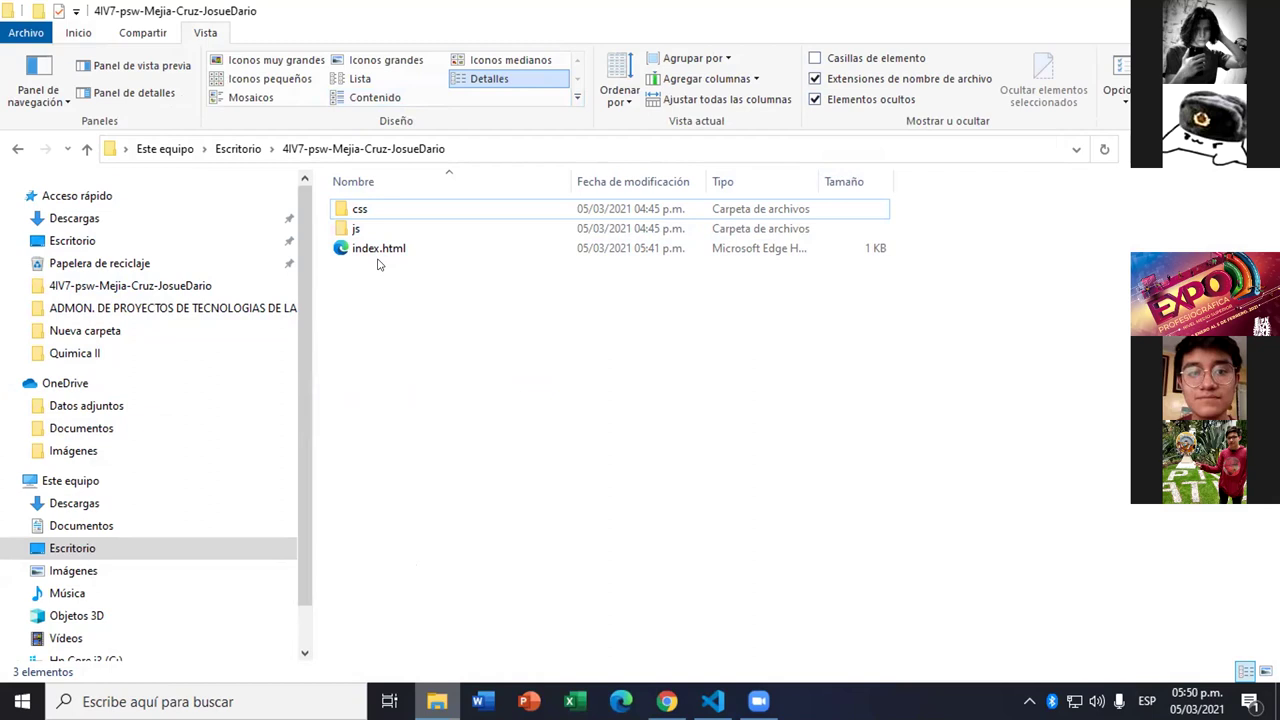
pyautogui.rightClick(386, 303)
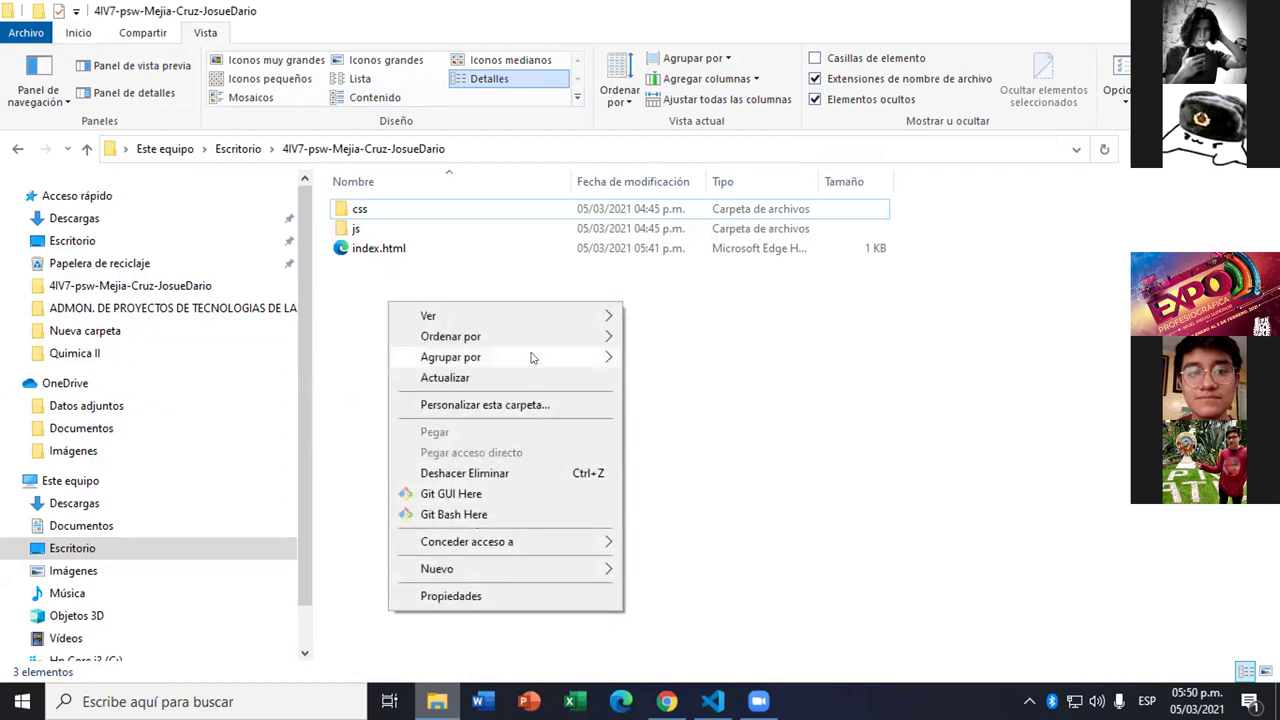
pyautogui.click(375, 335)
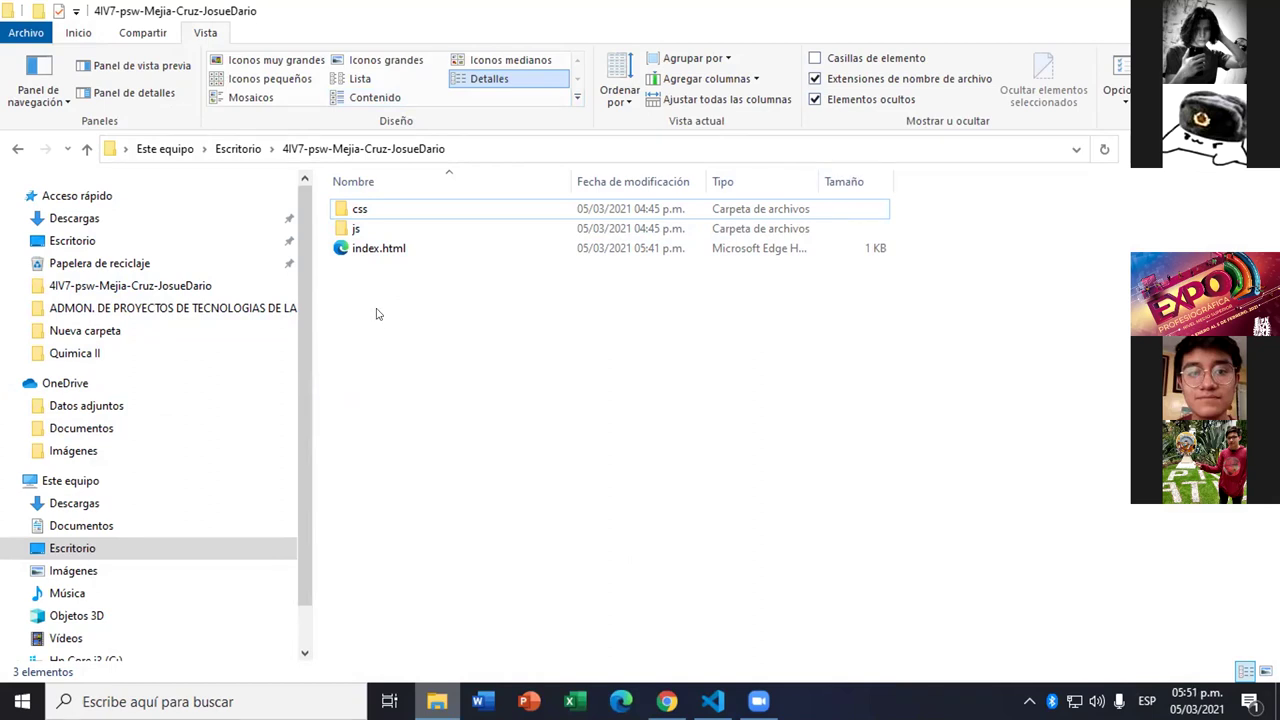
pyautogui.rightClick(377, 314)
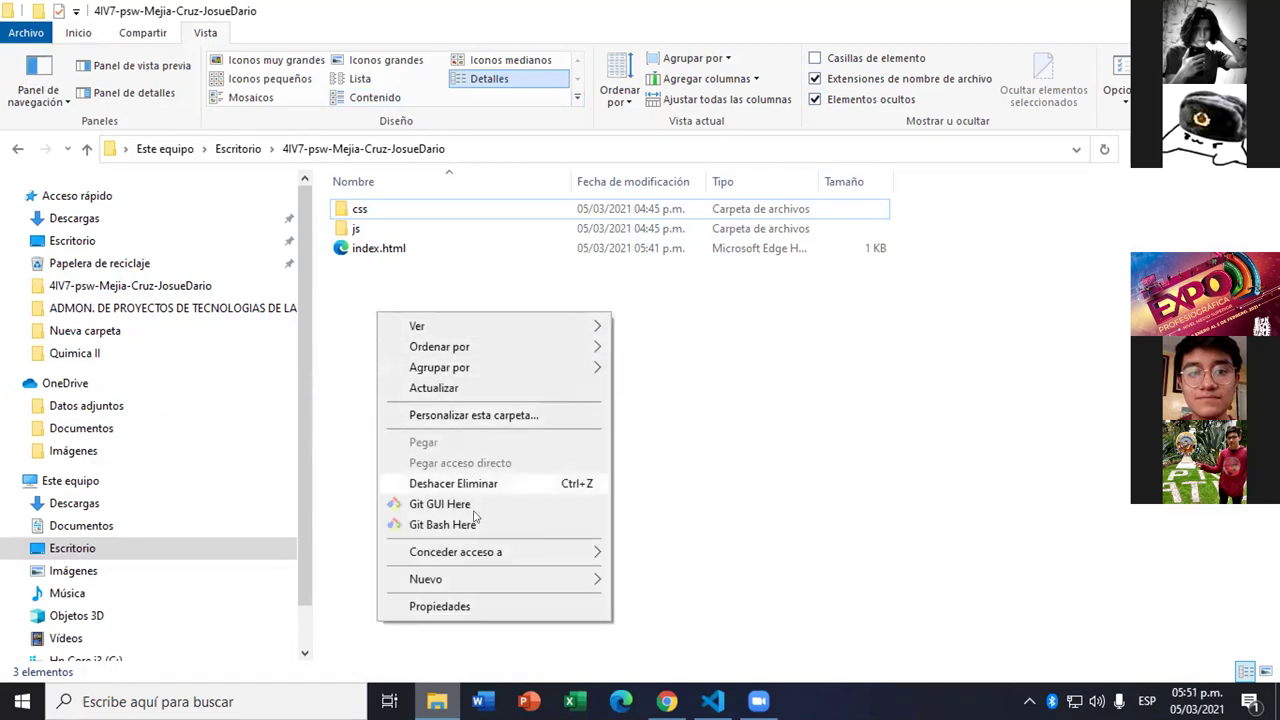
pyautogui.moveTo(494, 560)
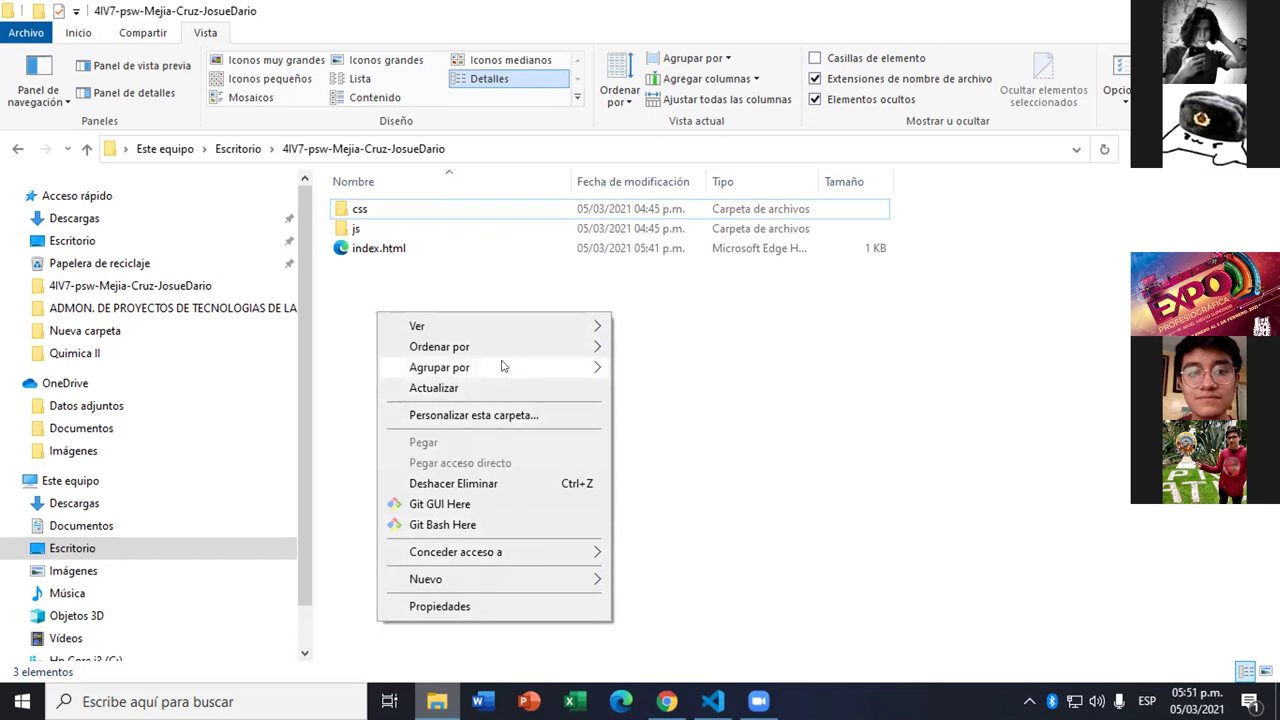
pyautogui.moveTo(516, 342)
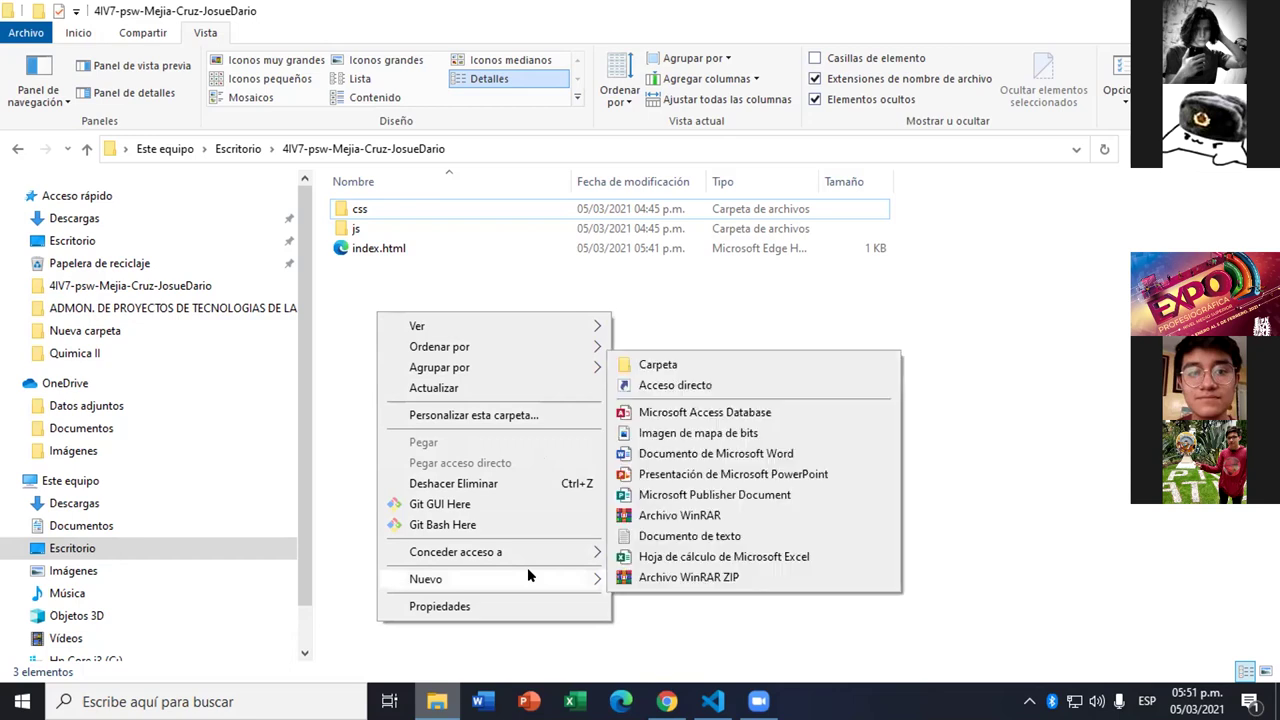
pyautogui.click(890, 683)
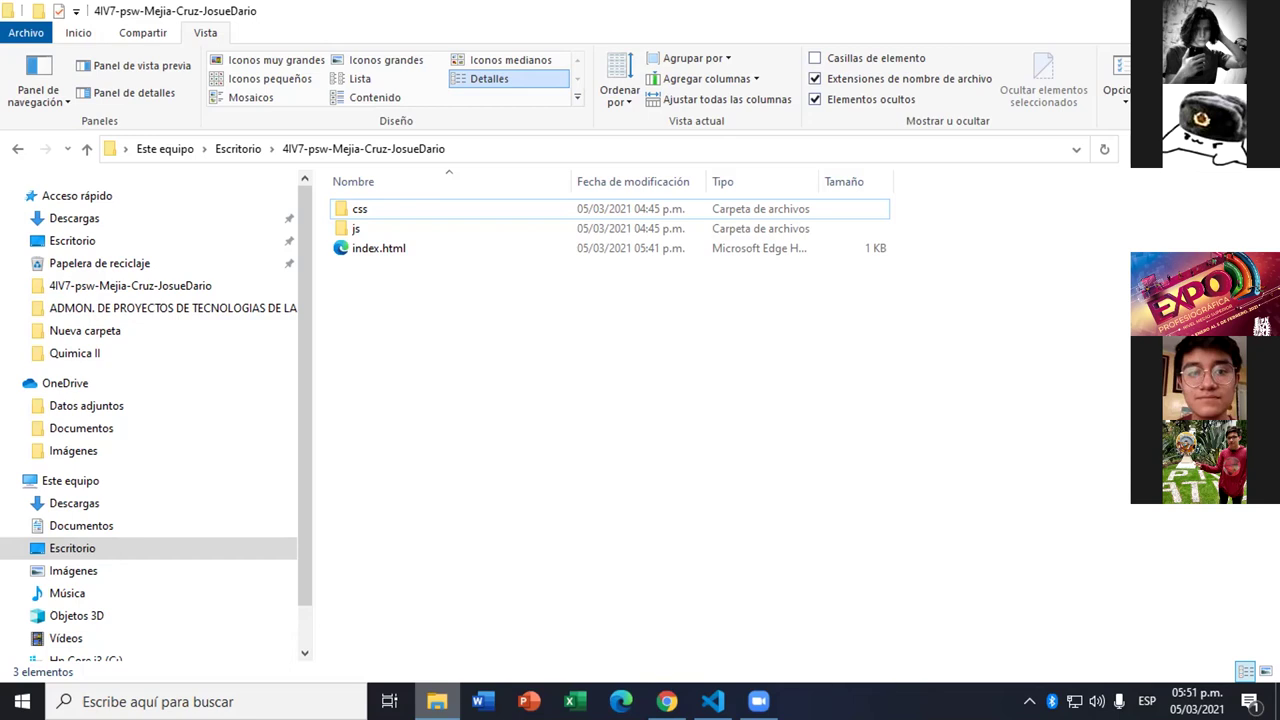
pyautogui.press('super+d')
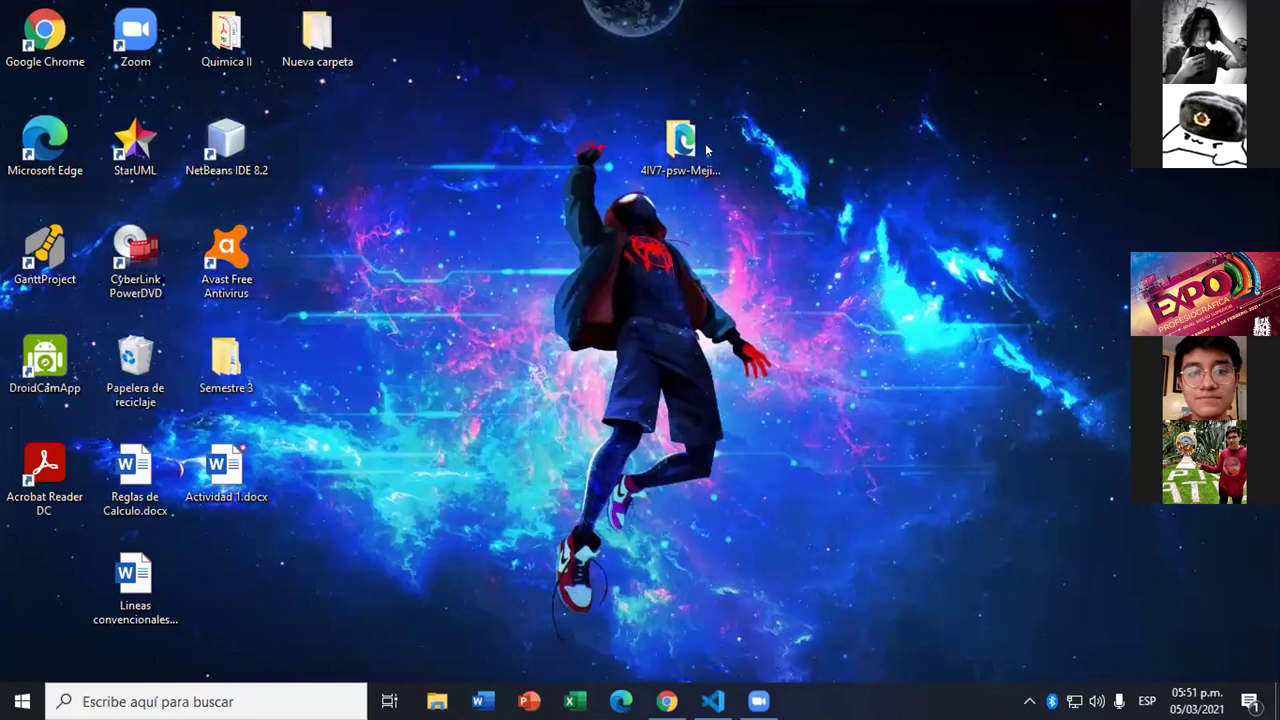
# - Open a maximized Git Bash terminal in the 4IV7-psw desktop folder
pyautogui.click(721, 172)
pyautogui.rightClick(722, 172)
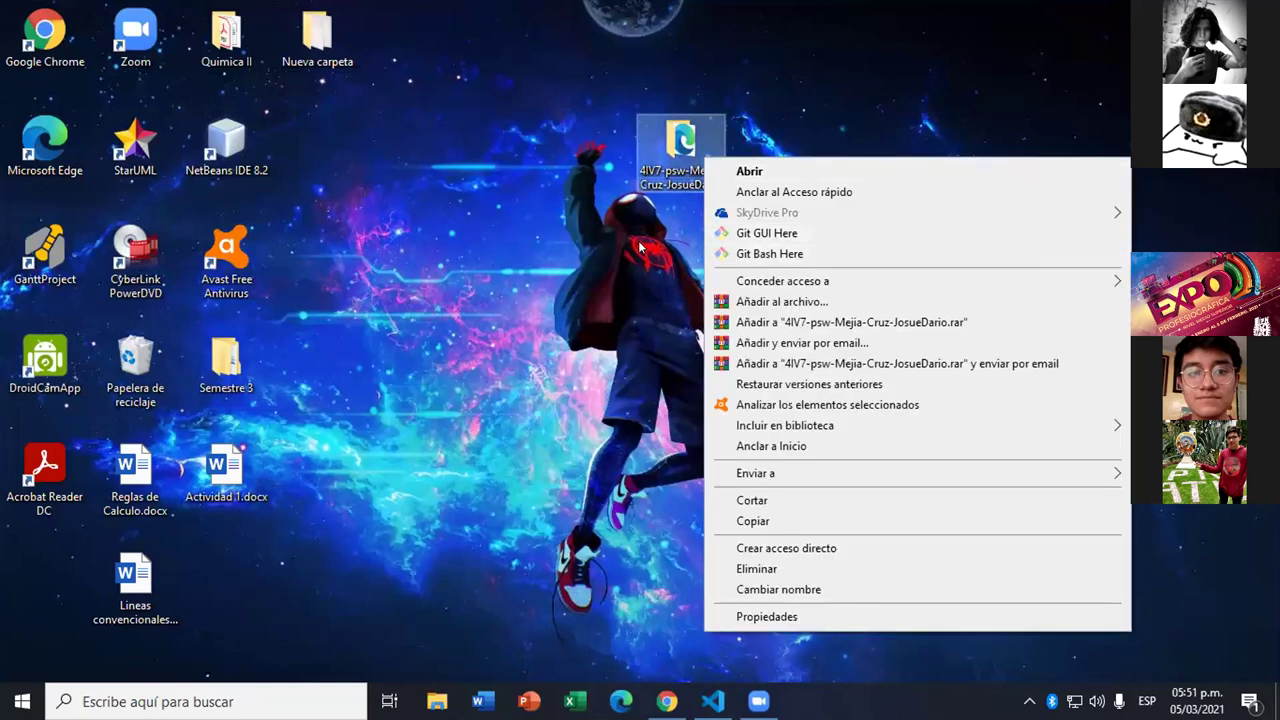
pyautogui.click(698, 162)
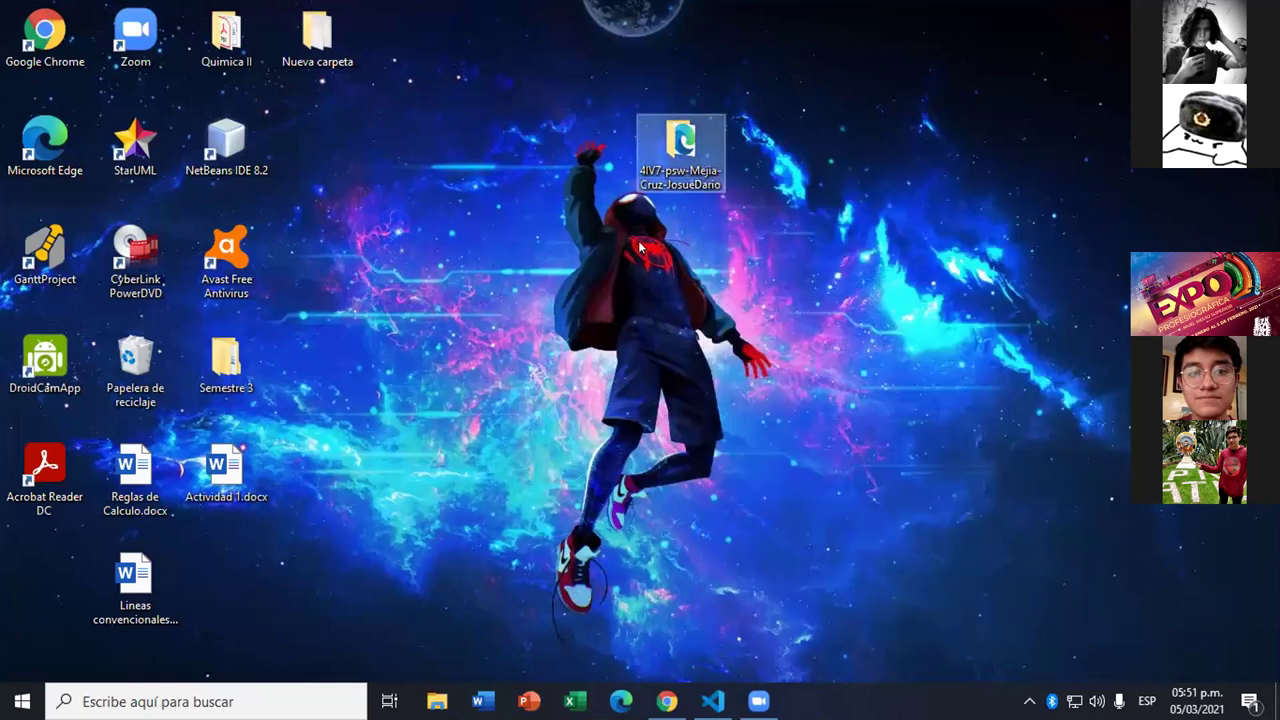
pyautogui.rightClick(698, 160)
pyautogui.press('Escape')
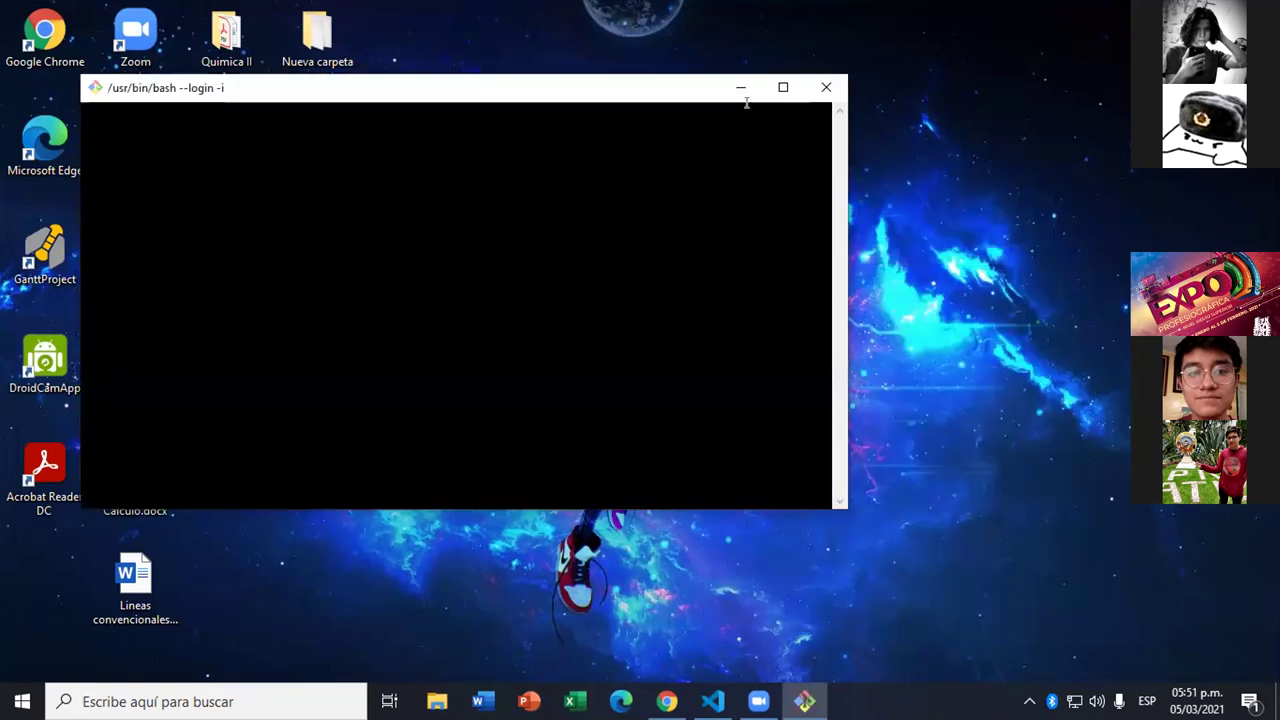
pyautogui.click(783, 87)
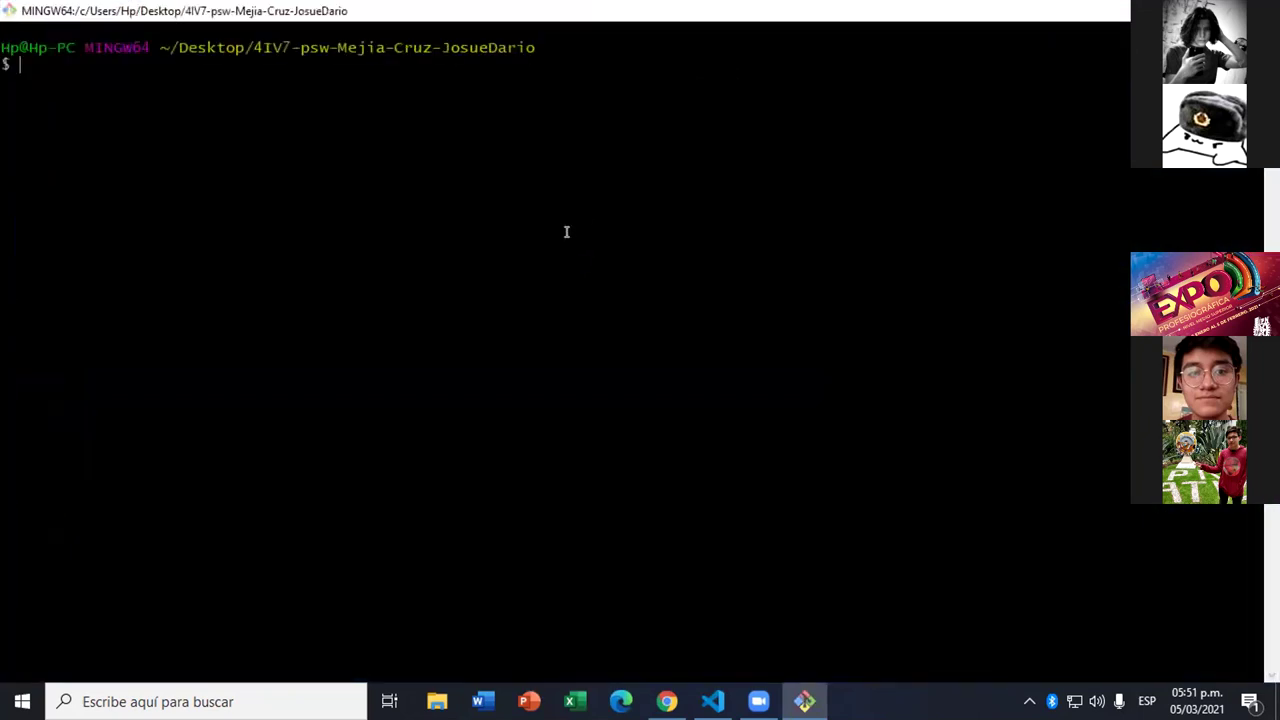
# - Run git init and git add . to create the repository and stage all files
pyautogui.write('GI')
pyautogui.press('BackSpace')
pyautogui.press('BackSpace')
pyautogui.write('git init')
pyautogui.press('Return')
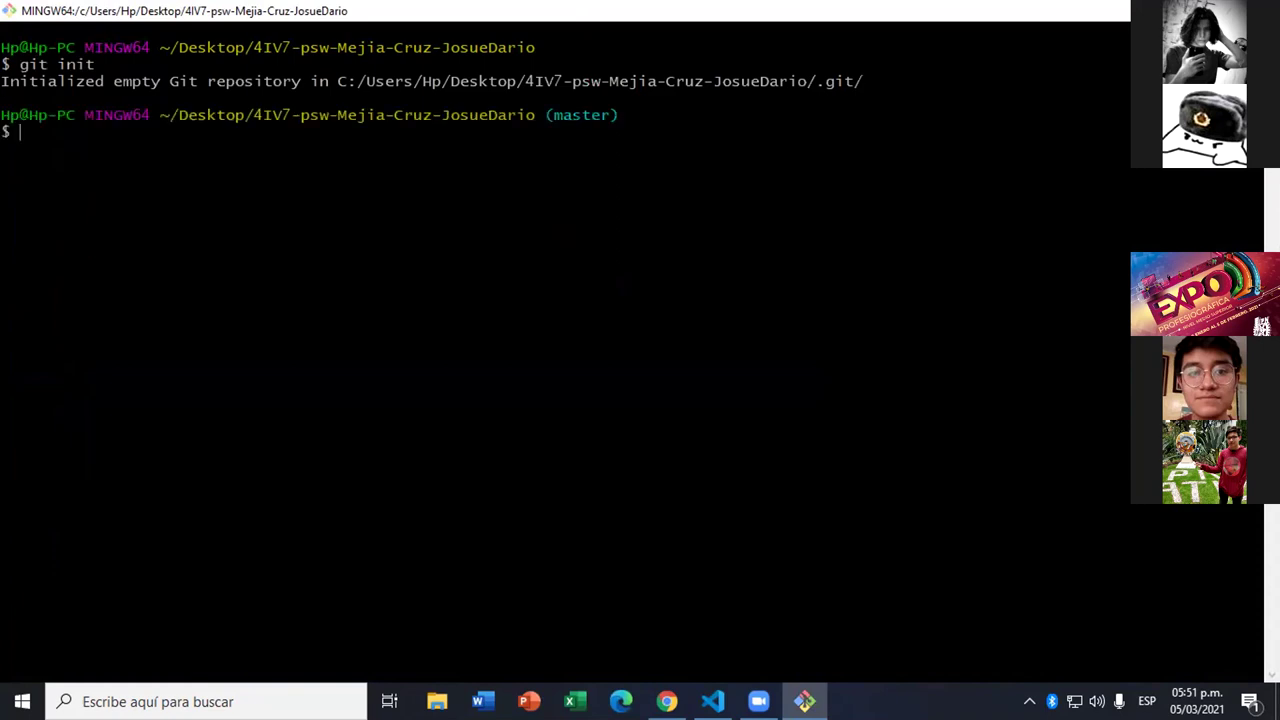
pyautogui.write('git add .')
pyautogui.press('Return')
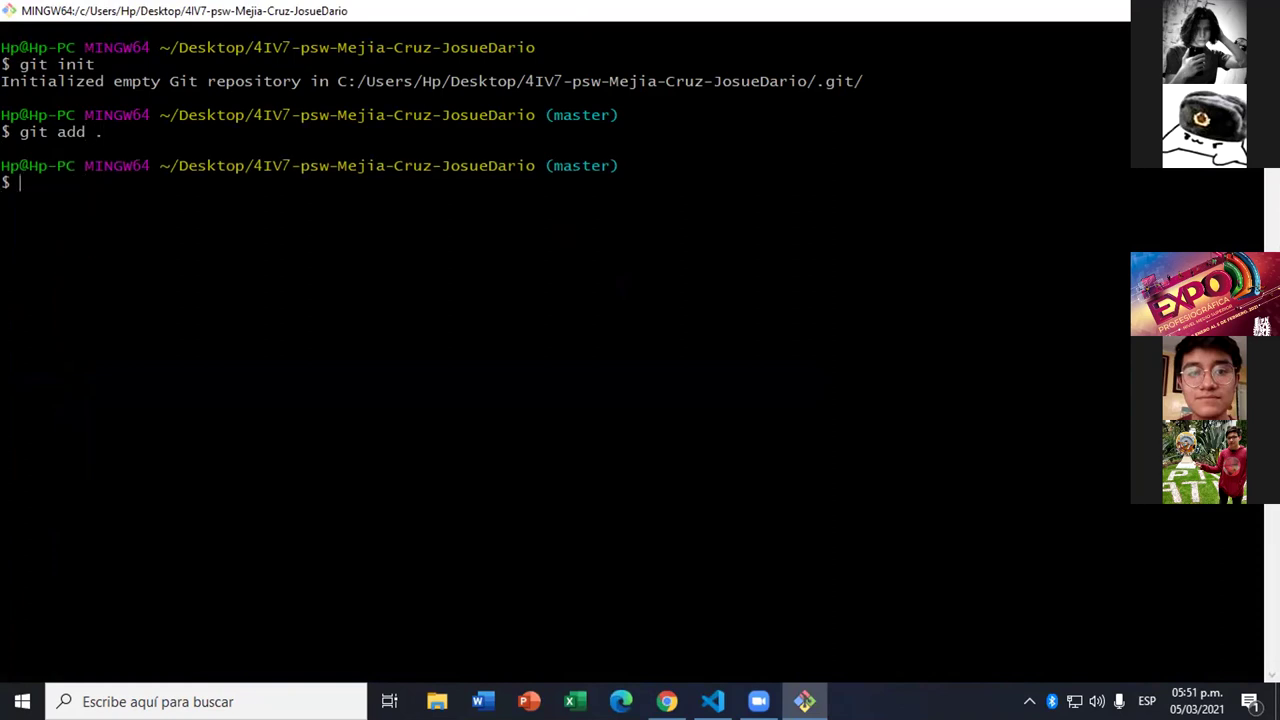
# - Make the root commit with git commit -m "hola" on master
pyautogui.write('git commint')
pyautogui.press('BackSpace')
pyautogui.write('t')
pyautogui.press('BackSpace')
pyautogui.press('BackSpace')
pyautogui.write('t -m "hola"')
pyautogui.press('Return')
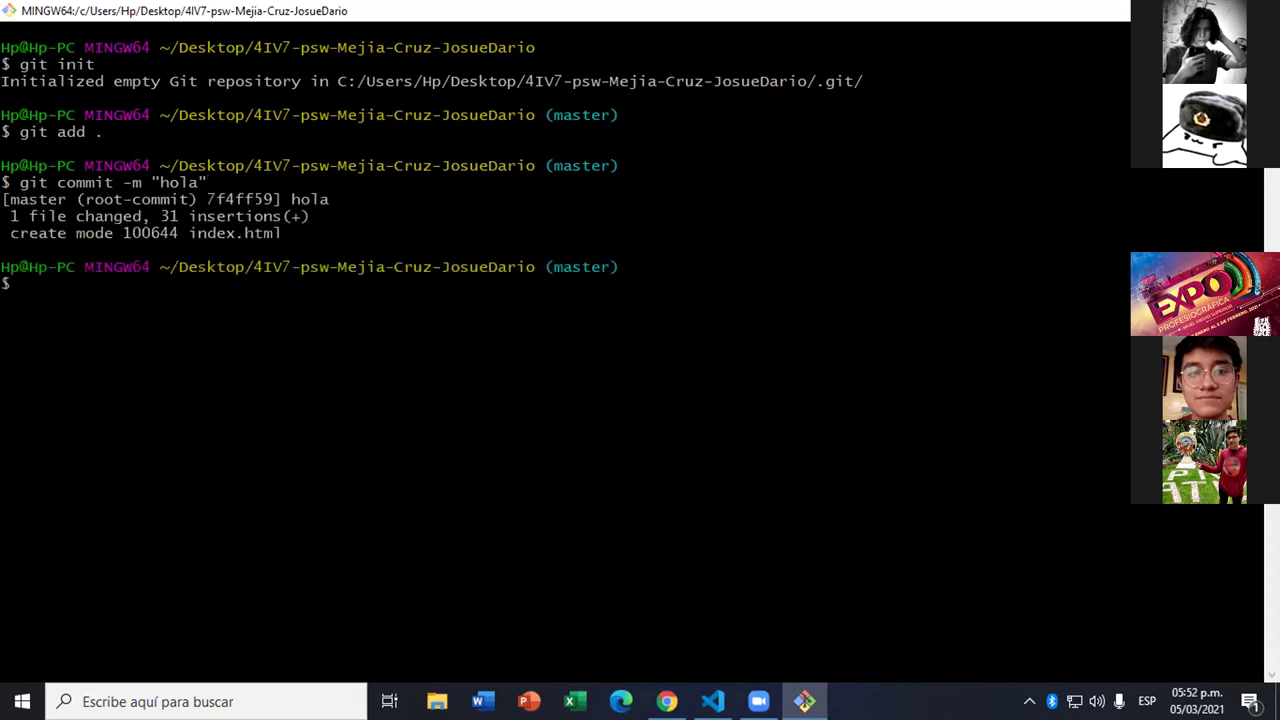
pyautogui.hotkey('alt', 'Tab')
pyautogui.hotkey('alt', 'Tab')
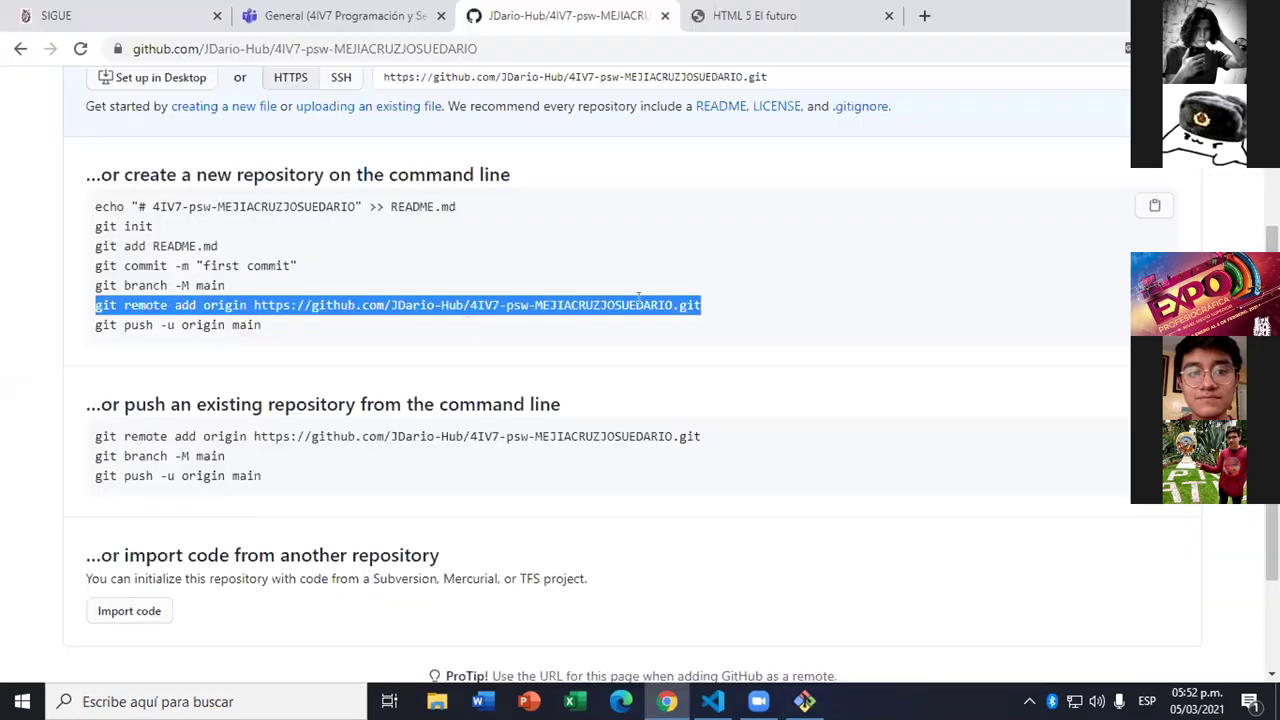
# - Paste GitHub's git remote add origin command into Git Bash, then run git push origin master
pyautogui.rightClick(648, 312)
pyautogui.click(665, 322)
pyautogui.hotkey('alt', 'Tab')
pyautogui.hotkey('alt', 'Tab')
pyautogui.hotkey('alt', 'Tab')
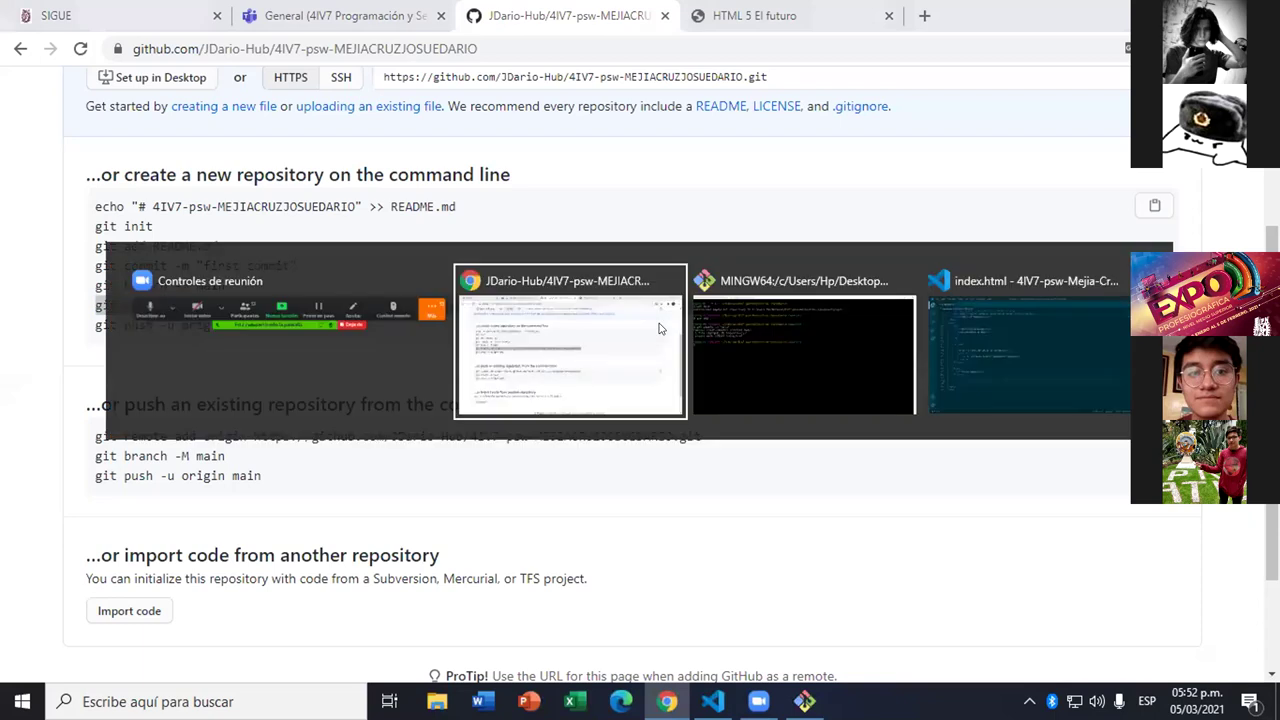
pyautogui.rightClick(244, 284)
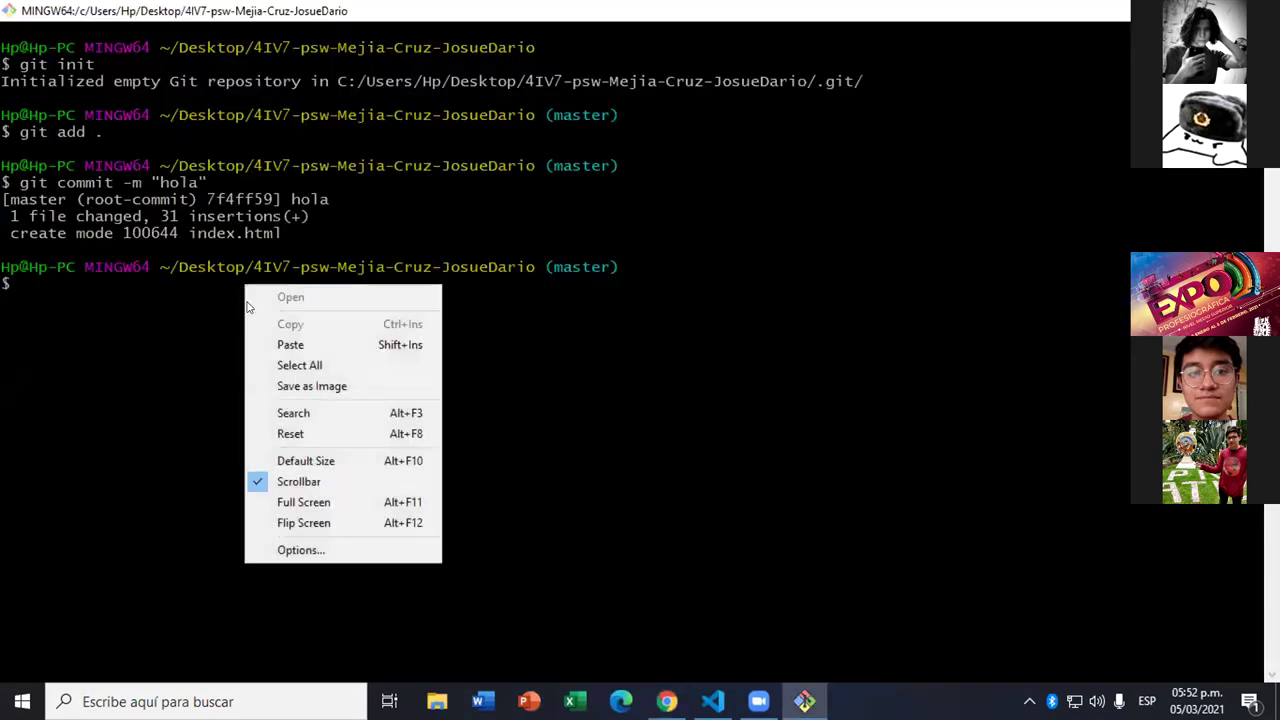
pyautogui.click(300, 343)
pyautogui.press('Return')
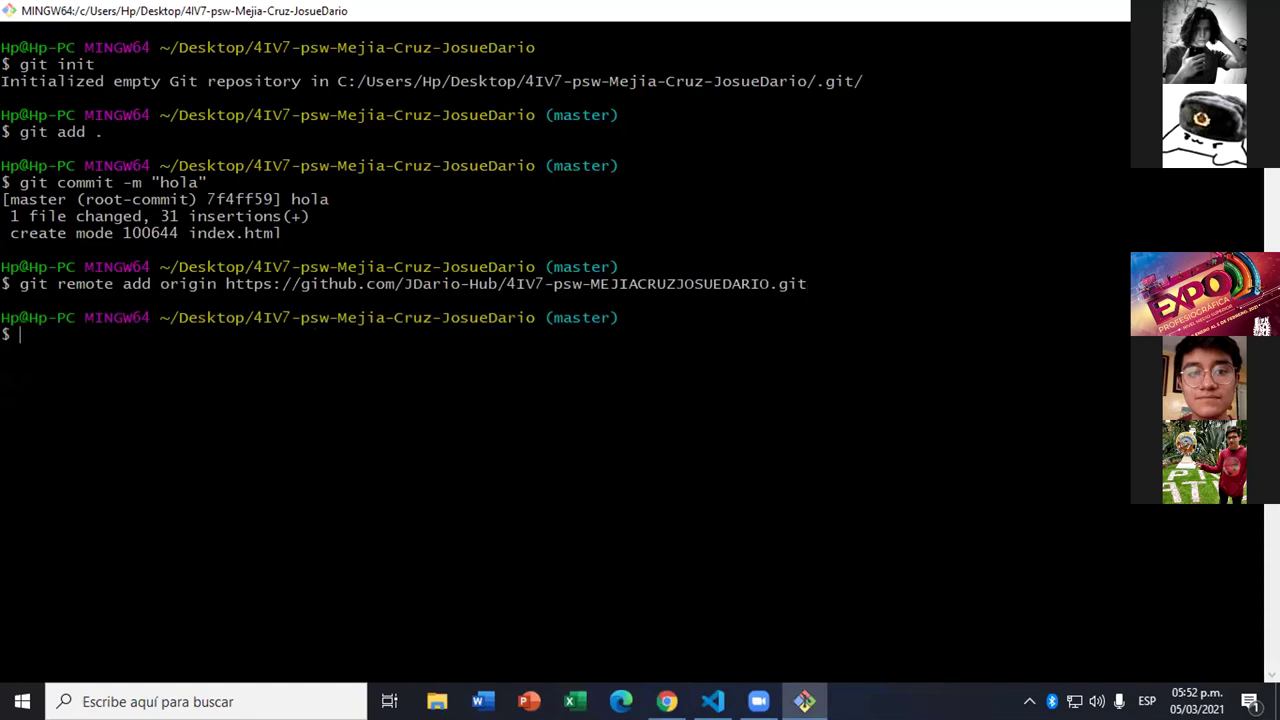
pyautogui.write('git push origin master')
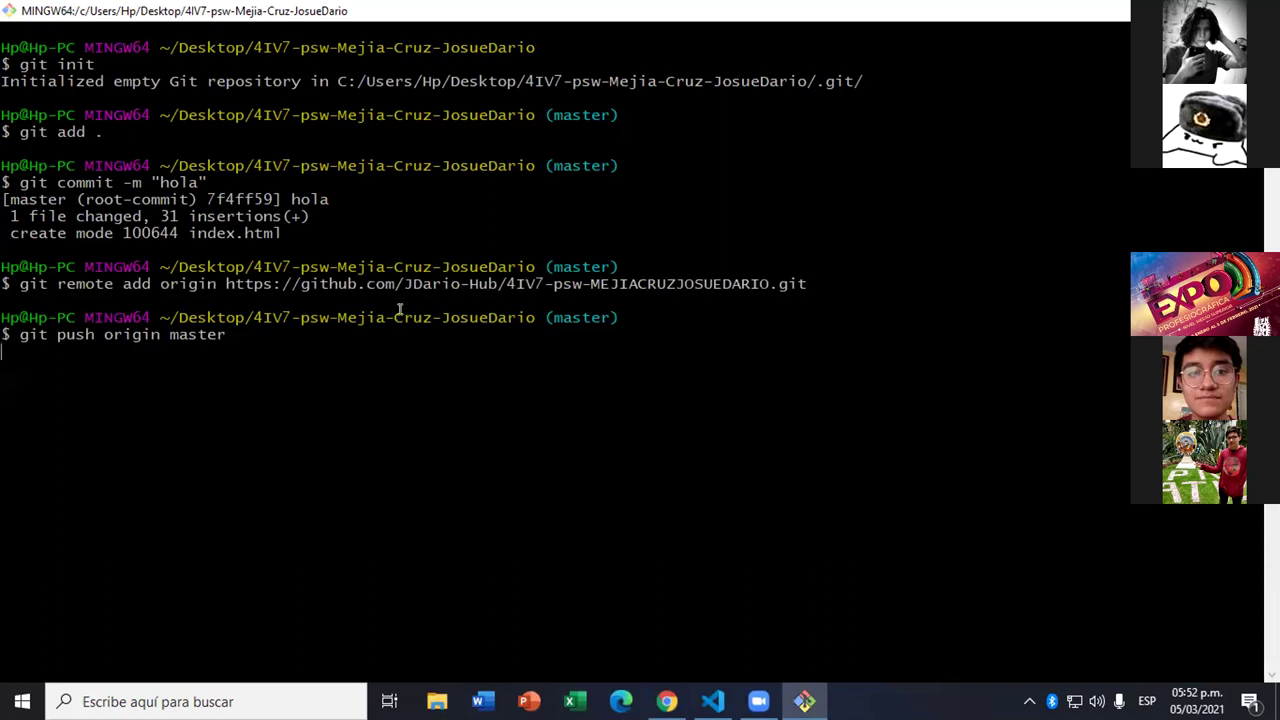
pyautogui.press('Return')
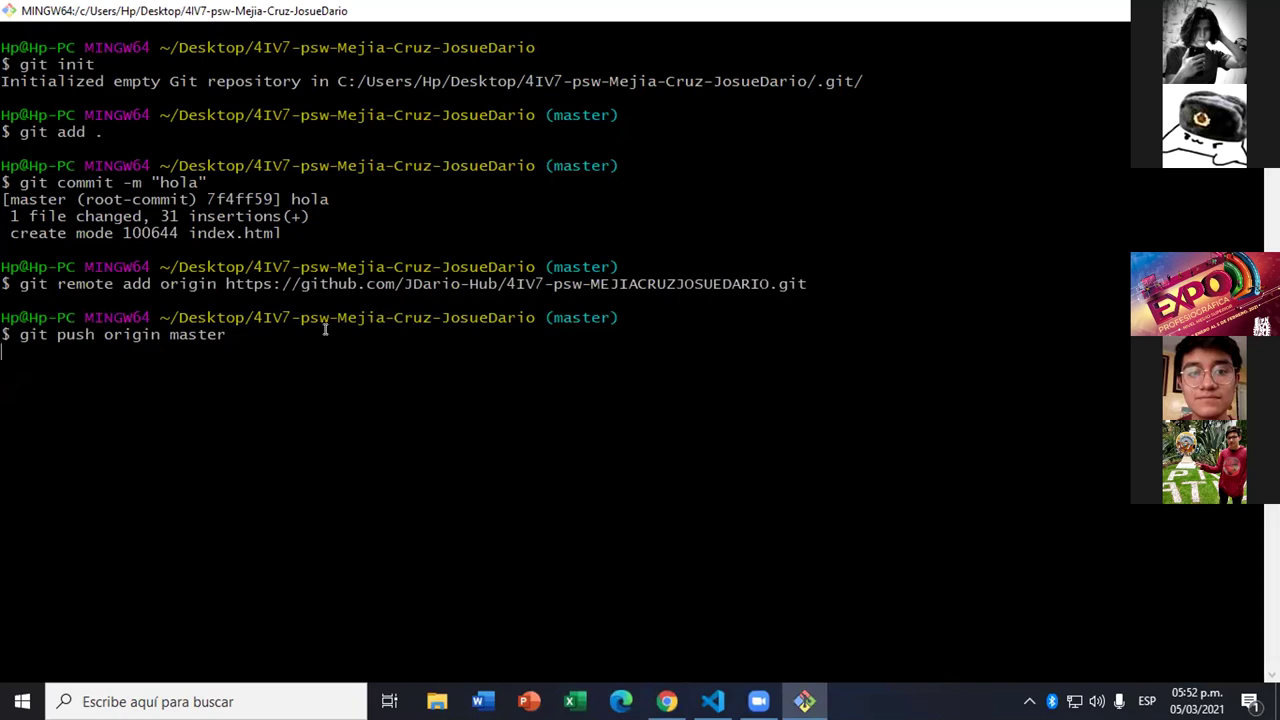